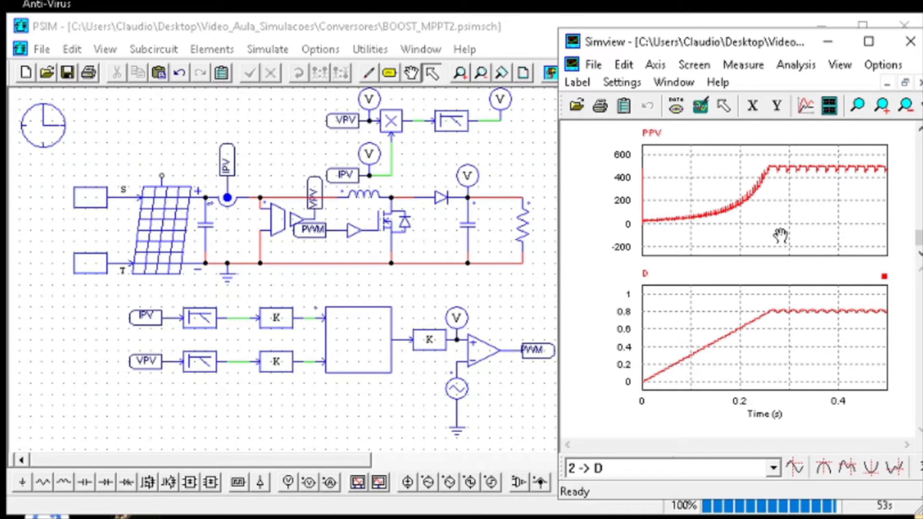
Replace the PPV curve with Vo in the upper plot of the Simview simulation results
double_click(779, 233)
click(544, 209)
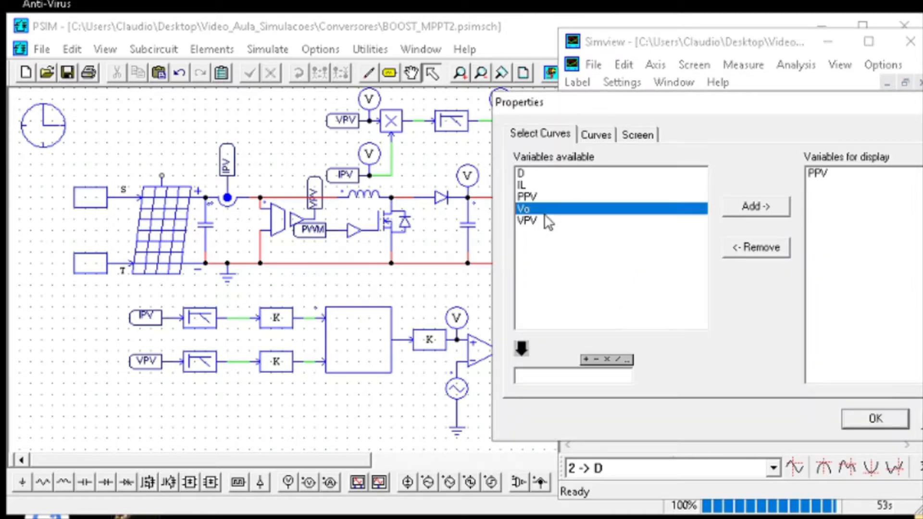
click(755, 206)
click(816, 175)
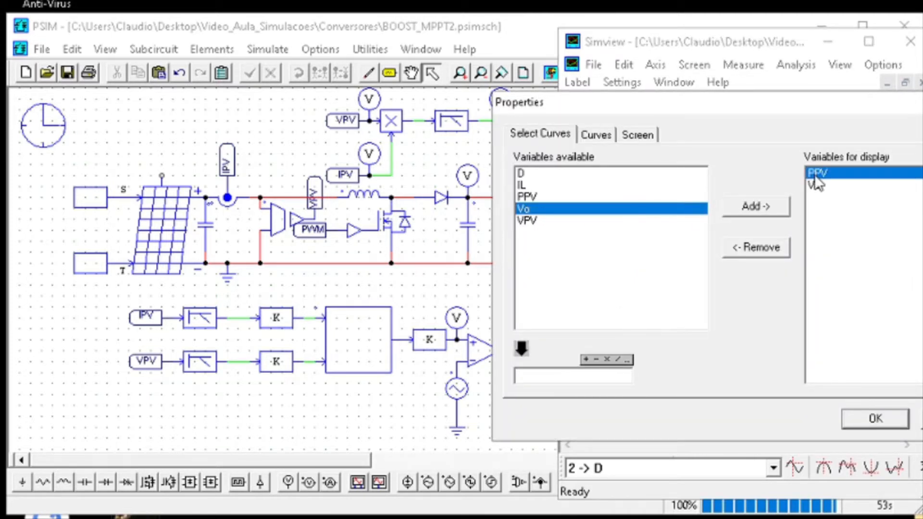
click(756, 247)
click(869, 413)
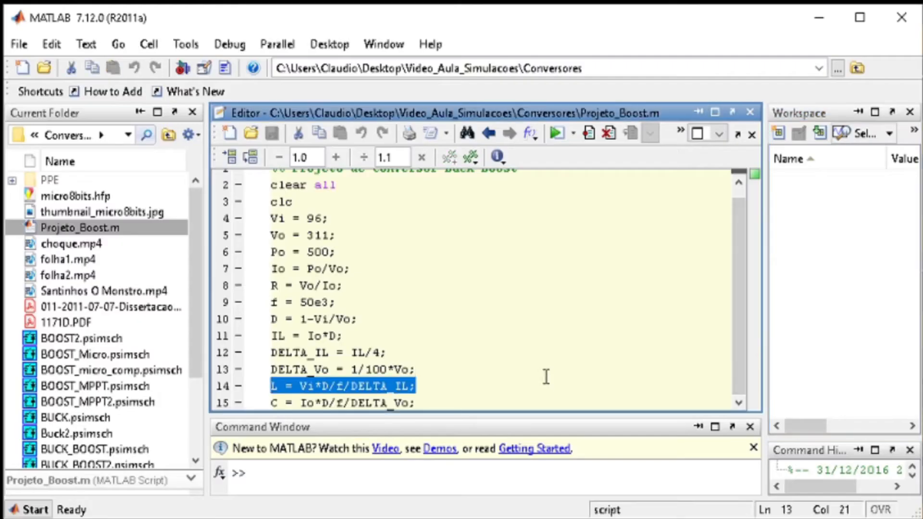
Switch to MATLAB and change the title comment of Projeto_Boost.m to "Projeto de Conversor Boost MPPT"
scroll(547, 377, up, 1)
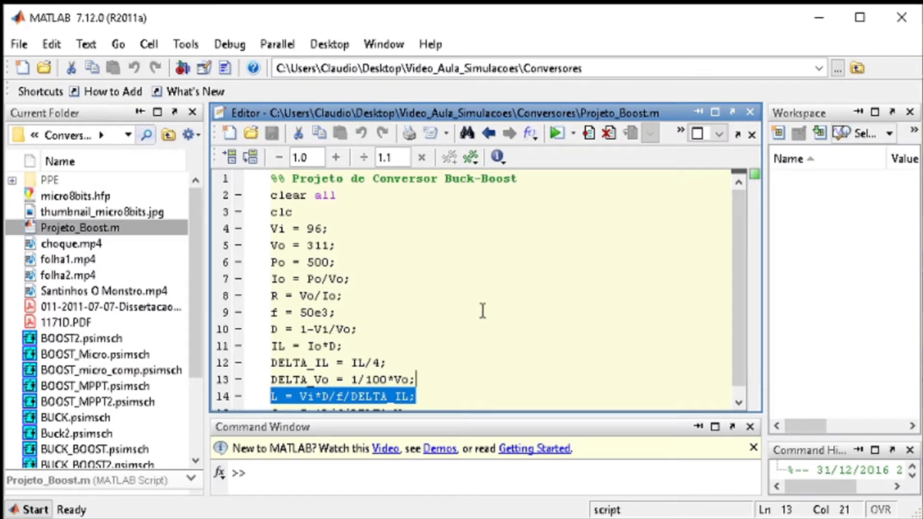
click(363, 234)
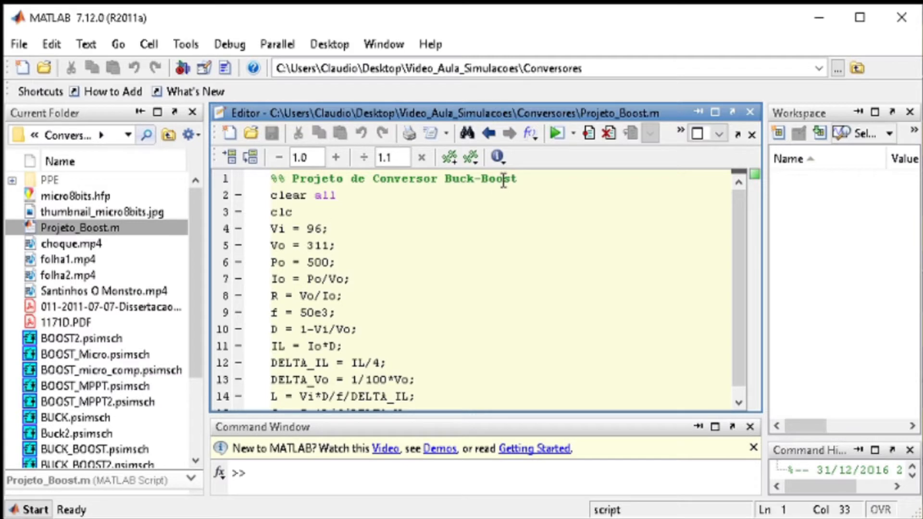
key(Left)
key(BackSpace)
key(BackSpace)
key(BackSpace)
key(BackSpace)
key(BackSpace)
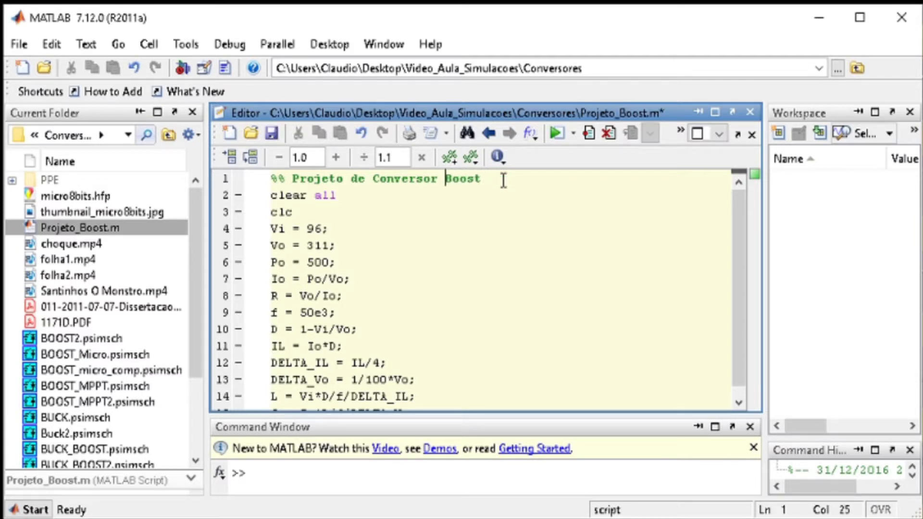
key(Right)
key(Right)
key(Right)
key(Right)
key(Right)
text(M)
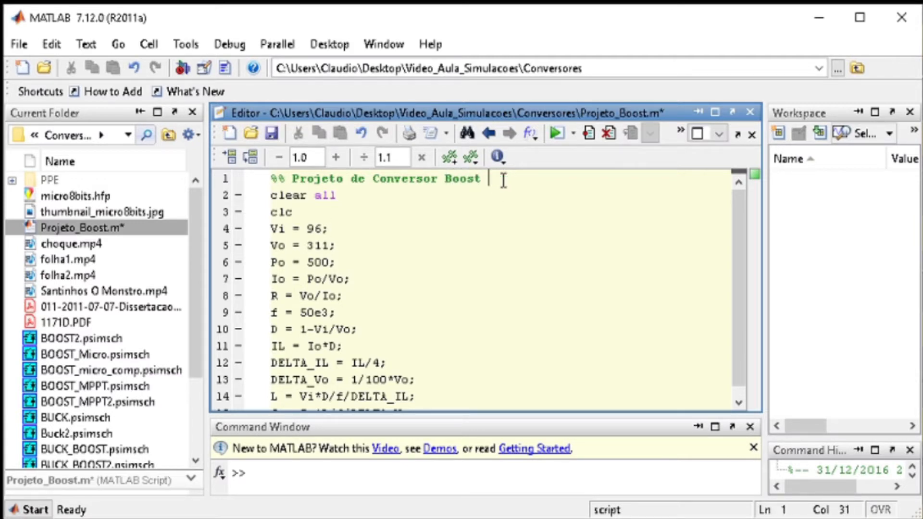
text(PPT)
Review the script's design parameters, focusing on the input voltage Vi, output voltage Vo and power Po definitions
click(494, 307)
scroll(493, 308, down, 1)
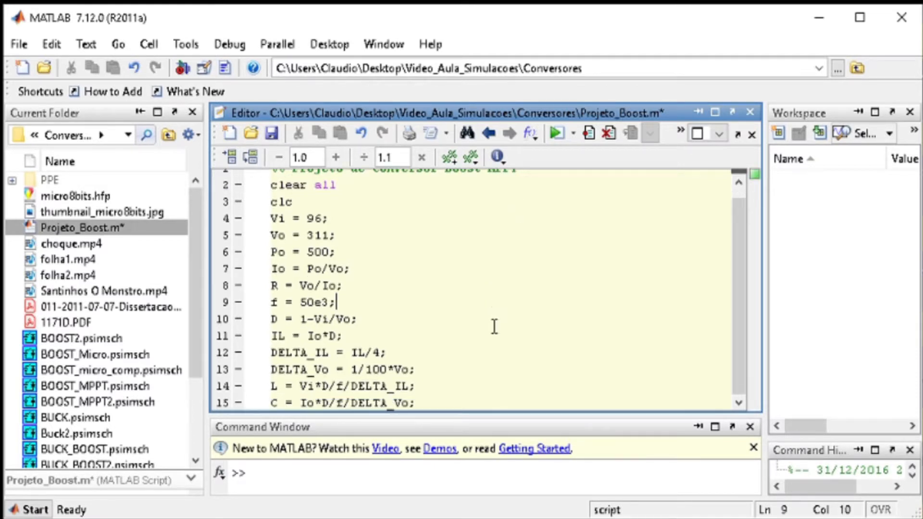
drag(446, 403, 207, 211)
click(357, 252)
drag(336, 220, 270, 217)
click(361, 249)
drag(361, 249, 249, 239)
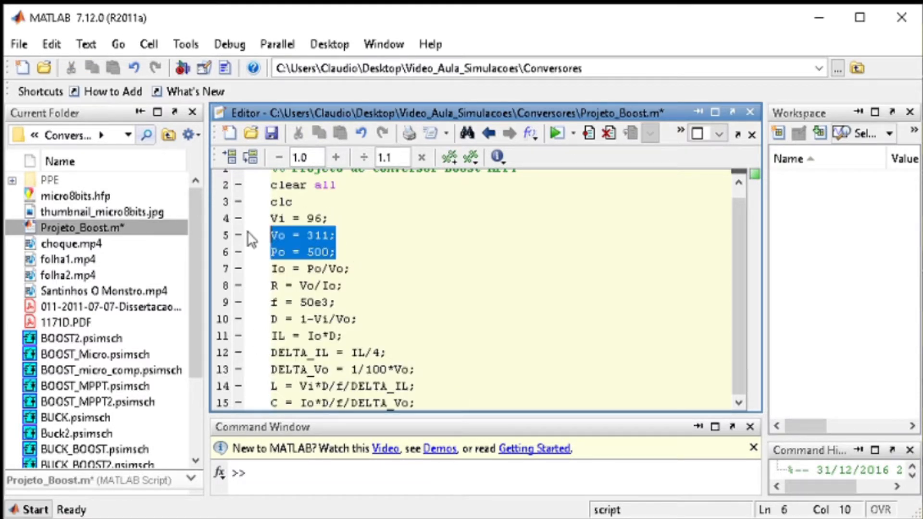
click(332, 236)
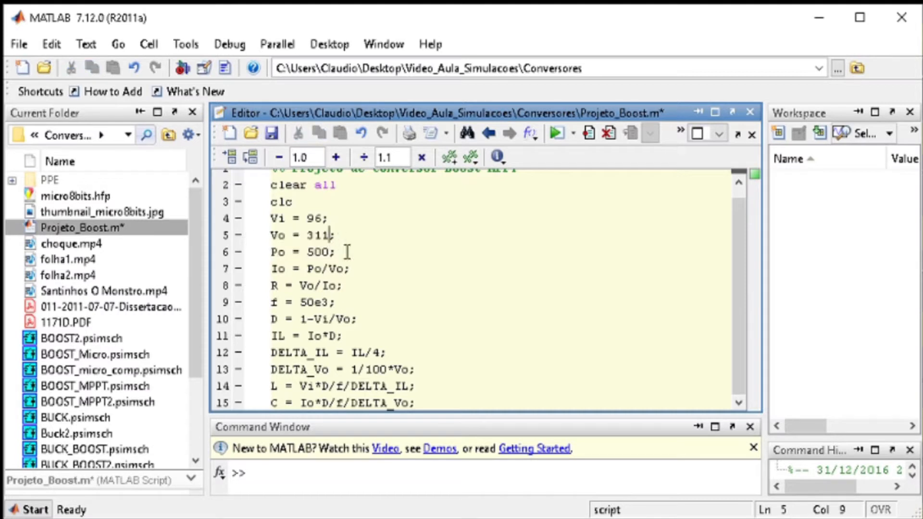
click(355, 268)
click(364, 298)
click(364, 282)
drag(332, 218, 271, 218)
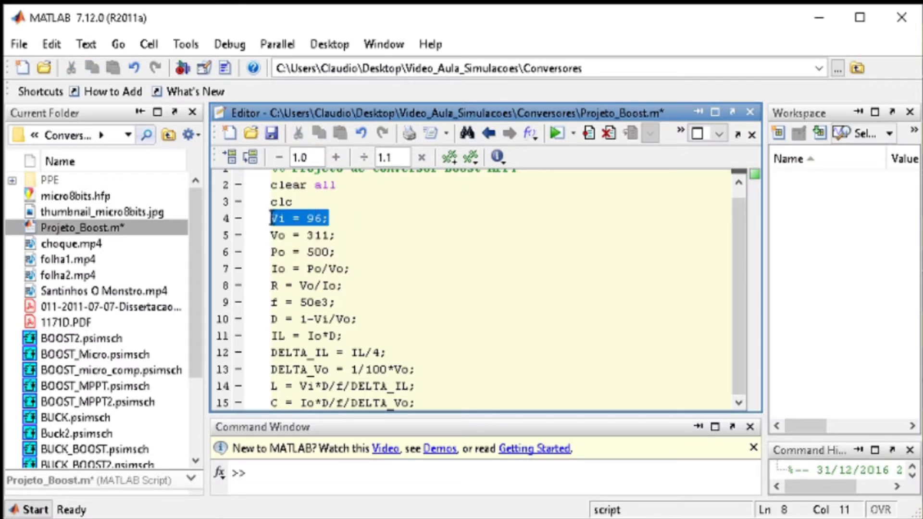
click(371, 233)
drag(355, 220, 271, 221)
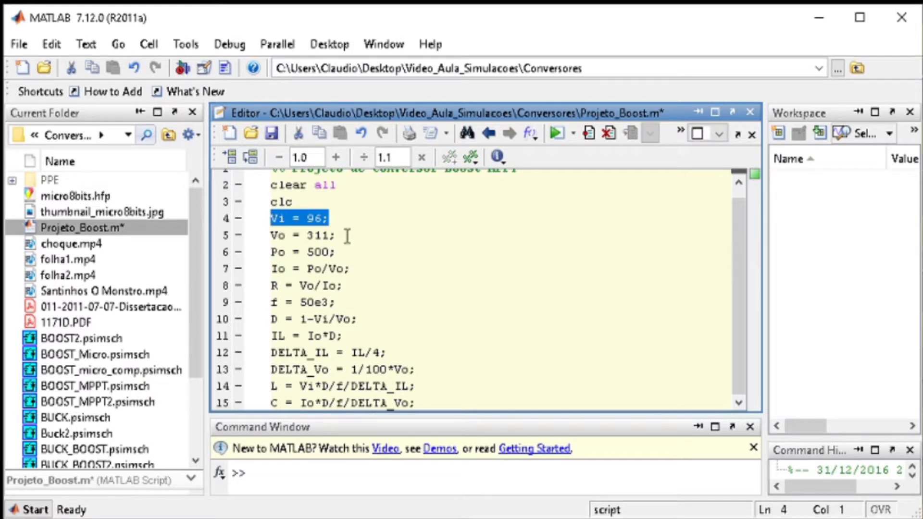
drag(345, 235, 271, 236)
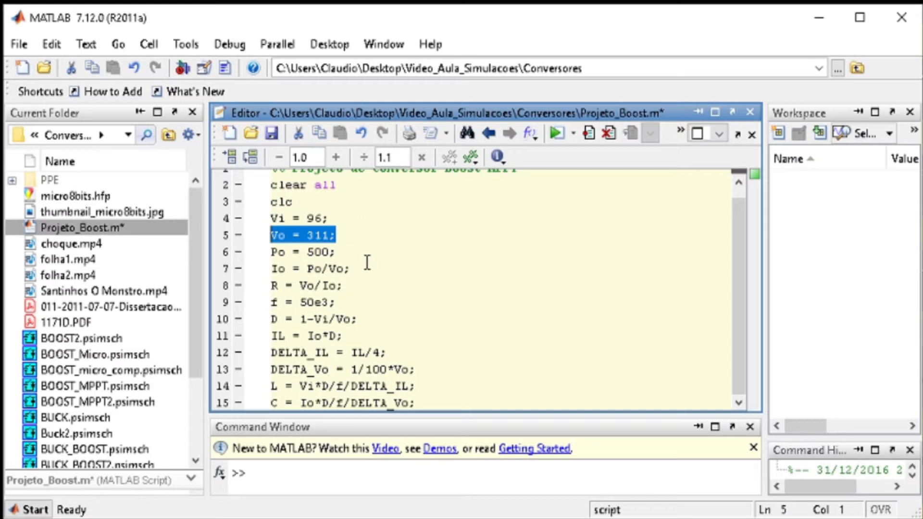
click(365, 260)
Add the comment "% 400" after the output voltage Vo definition
click(332, 242)
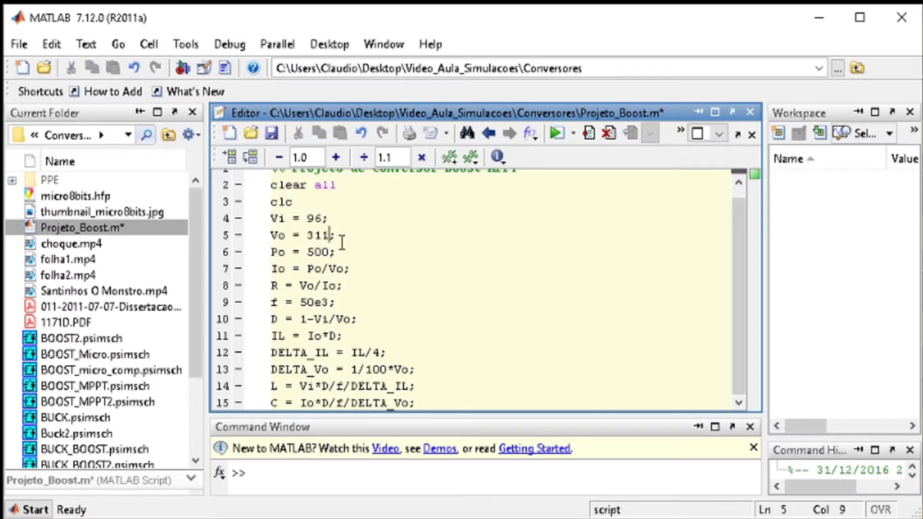
click(350, 241)
text(% 400)
click(361, 236)
drag(384, 236, 365, 239)
click(398, 237)
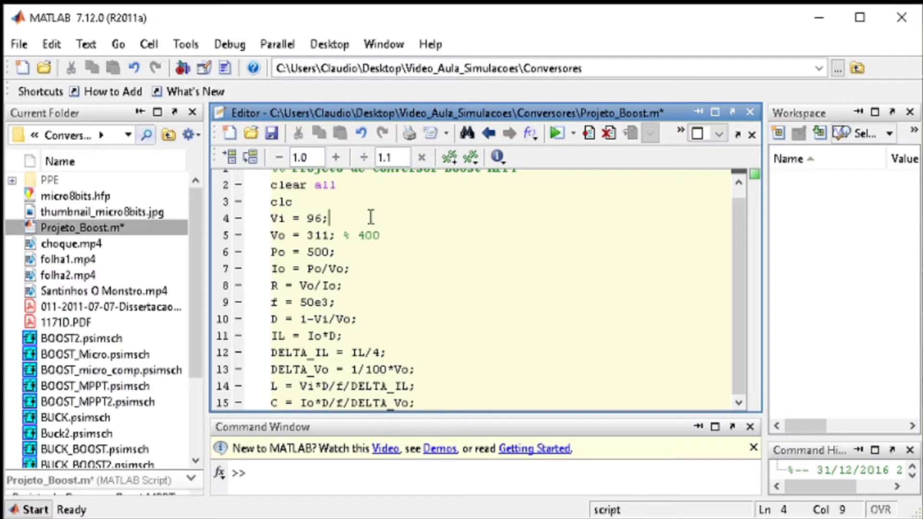
drag(386, 237, 358, 237)
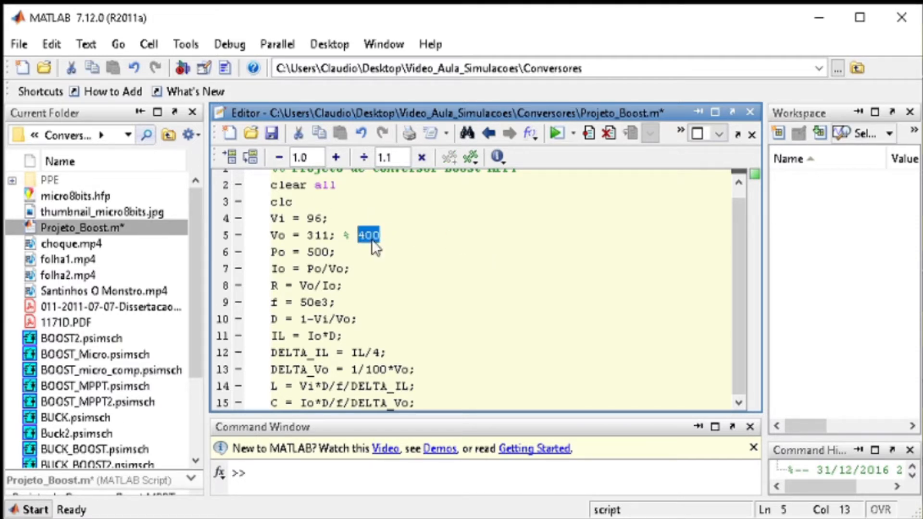
click(417, 231)
click(363, 259)
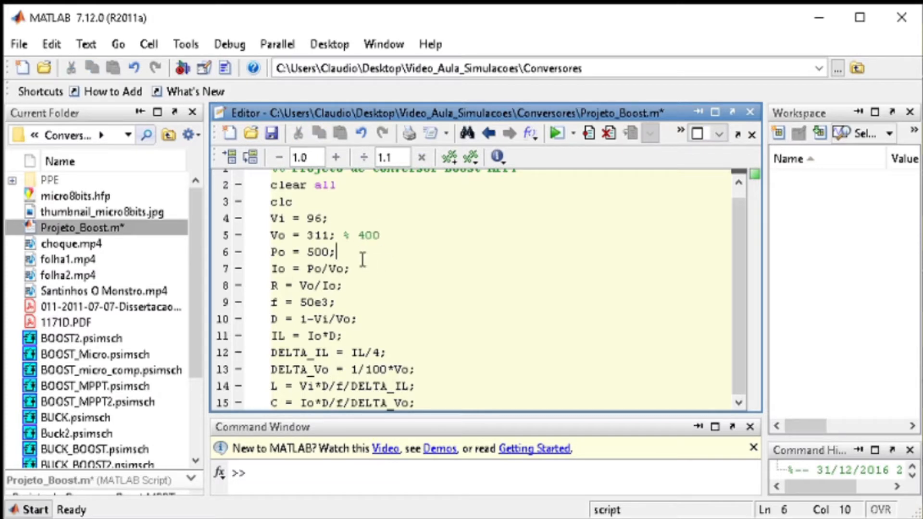
Add the comment "% mod PV" after the power Po definition
drag(337, 253, 268, 256)
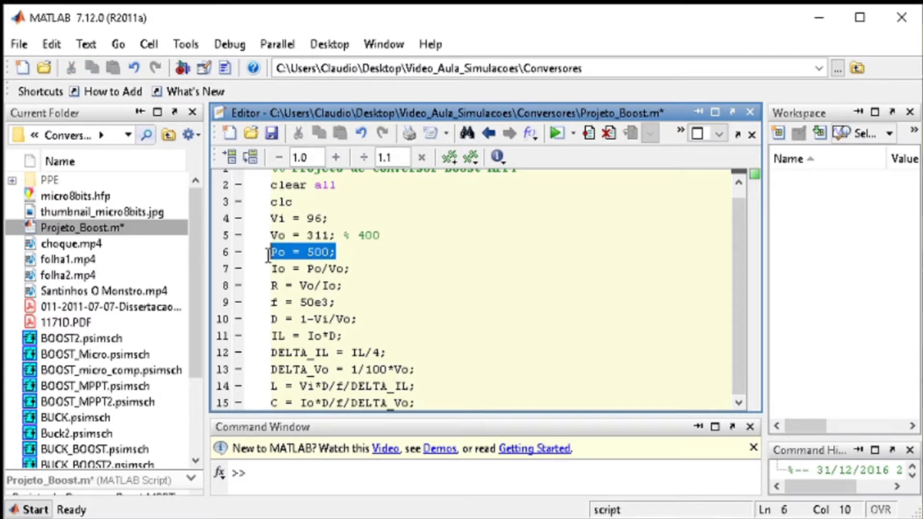
click(354, 256)
text(%)
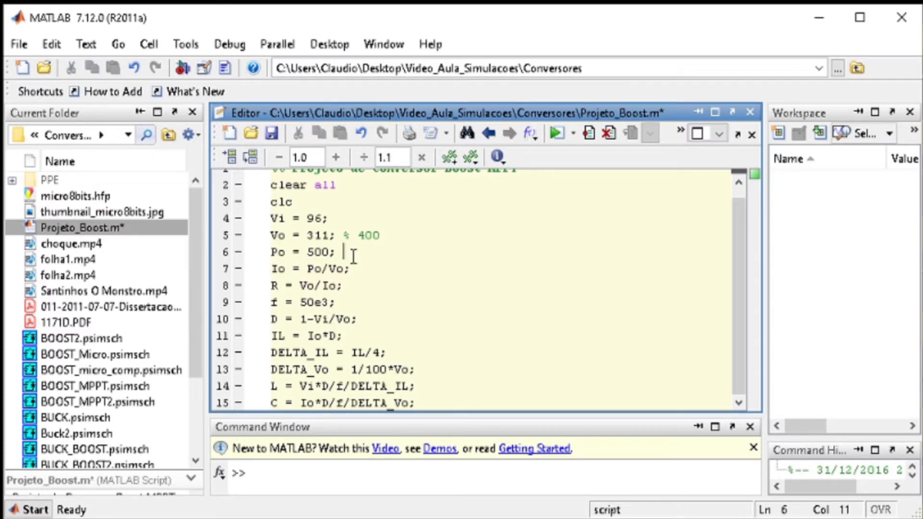
text( mod PV)
Examine the lines defining output current Io, load resistance R, switching frequency f and duty cycle D
click(367, 283)
click(376, 276)
click(380, 289)
click(350, 304)
drag(347, 284, 252, 281)
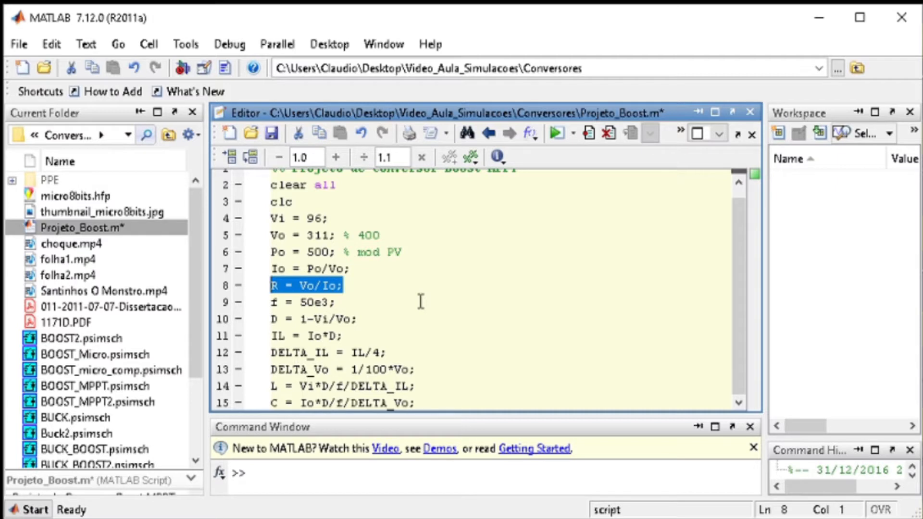
click(337, 303)
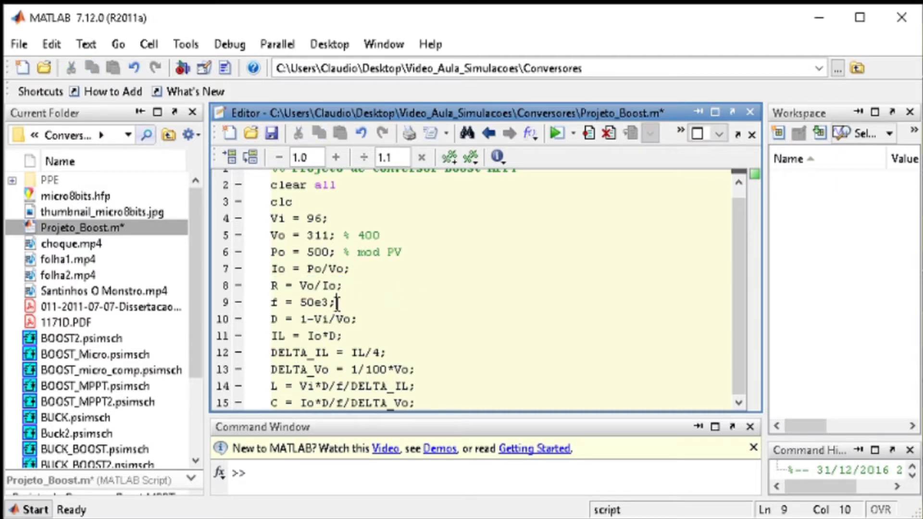
click(371, 318)
click(375, 301)
key(shift+Home)
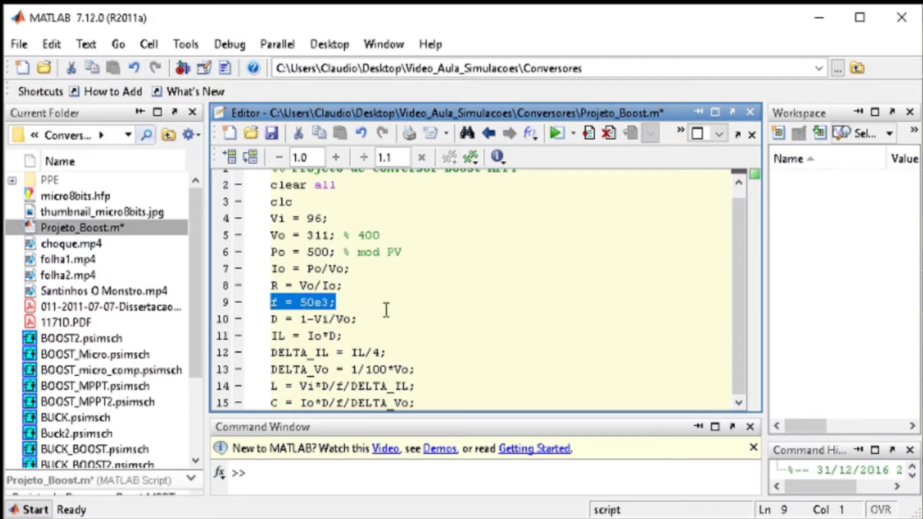
click(375, 319)
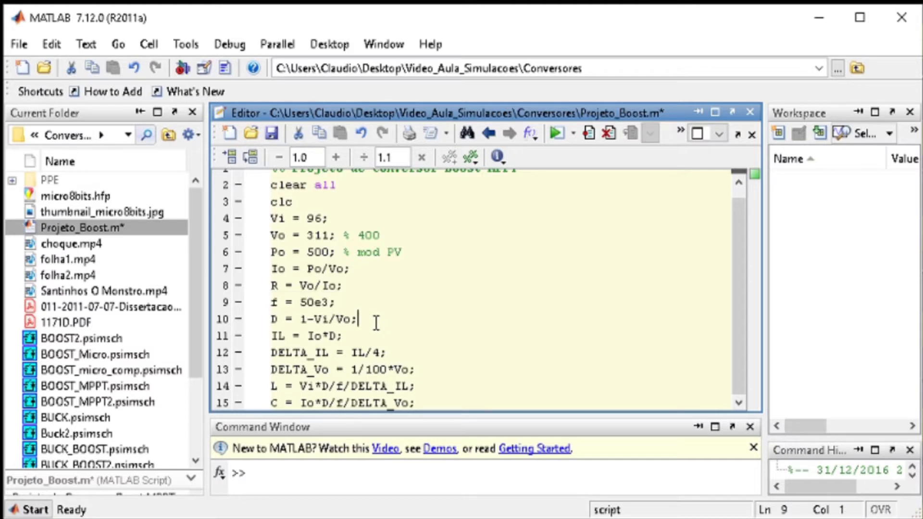
key(shift+Home)
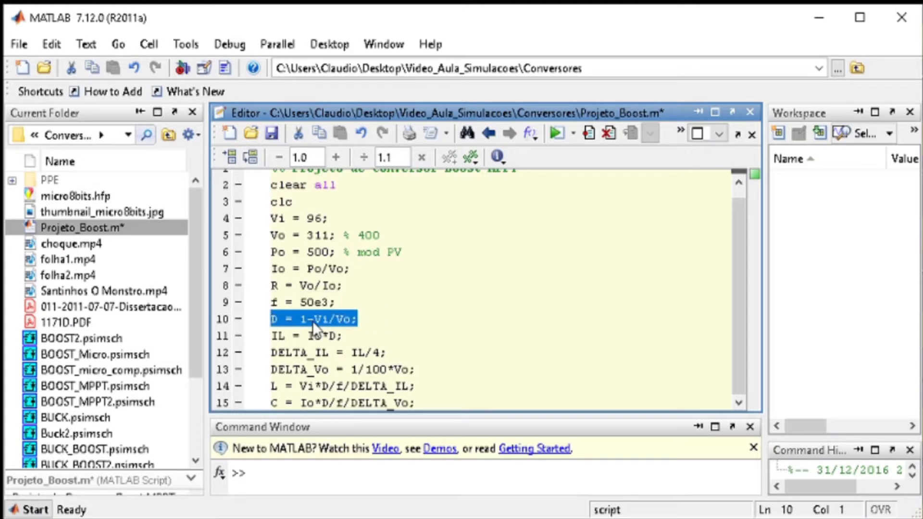
Examine the formulas for the inductor current IL and its ripple DELTA_IL
click(365, 348)
drag(344, 336, 249, 339)
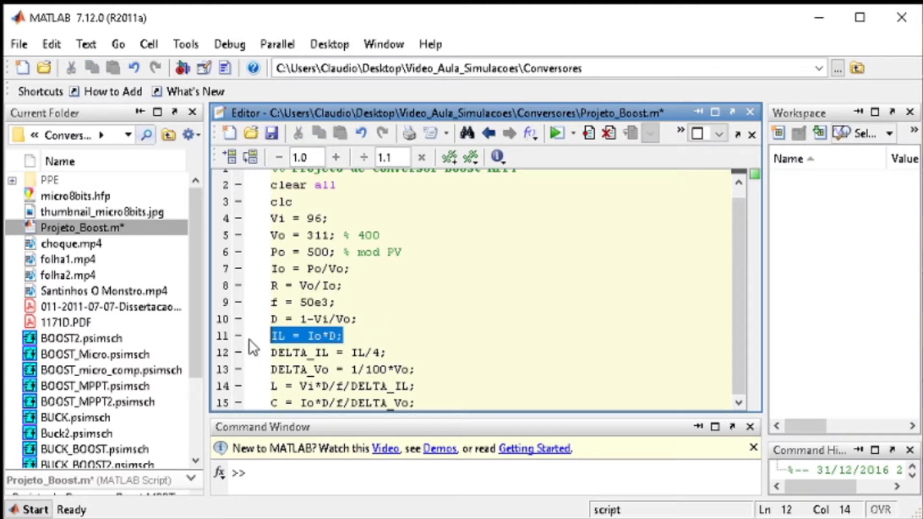
click(336, 335)
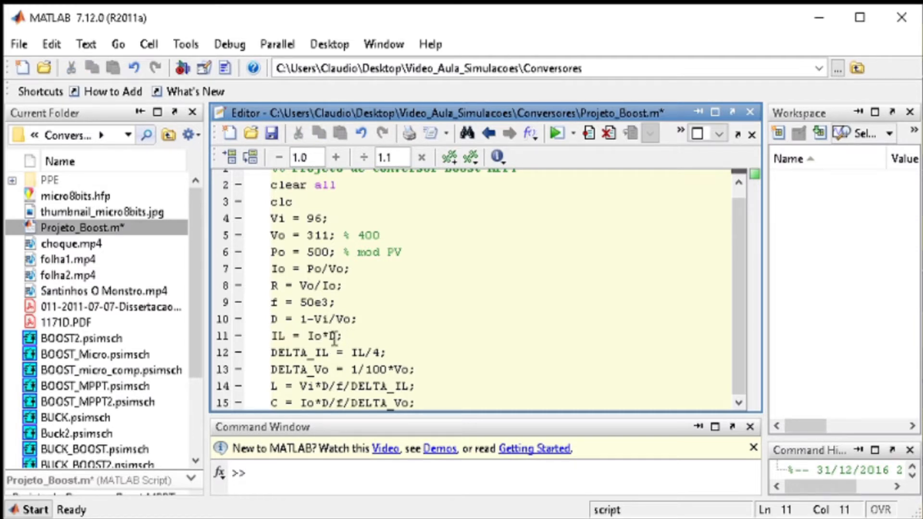
drag(336, 337, 260, 336)
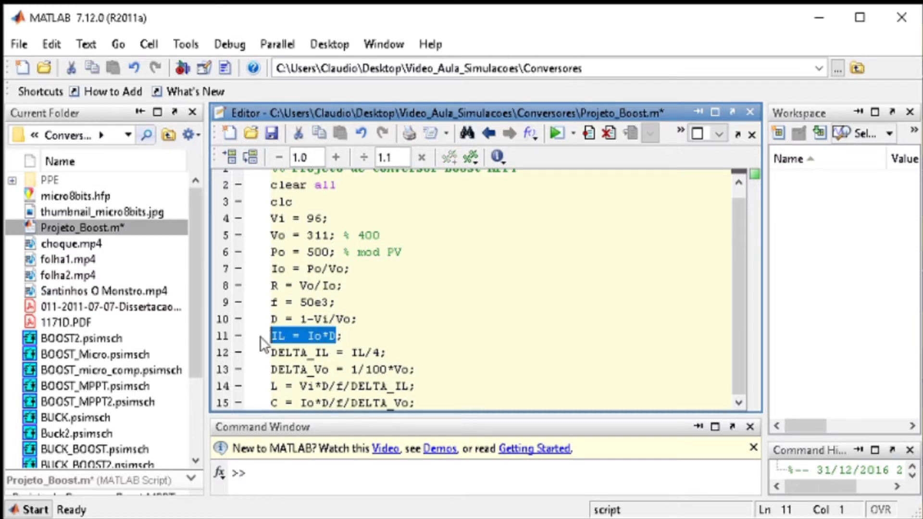
click(390, 339)
drag(358, 341, 275, 339)
click(406, 366)
drag(390, 353, 273, 354)
Change the inductor current formula to IL = Vi/Po
click(334, 338)
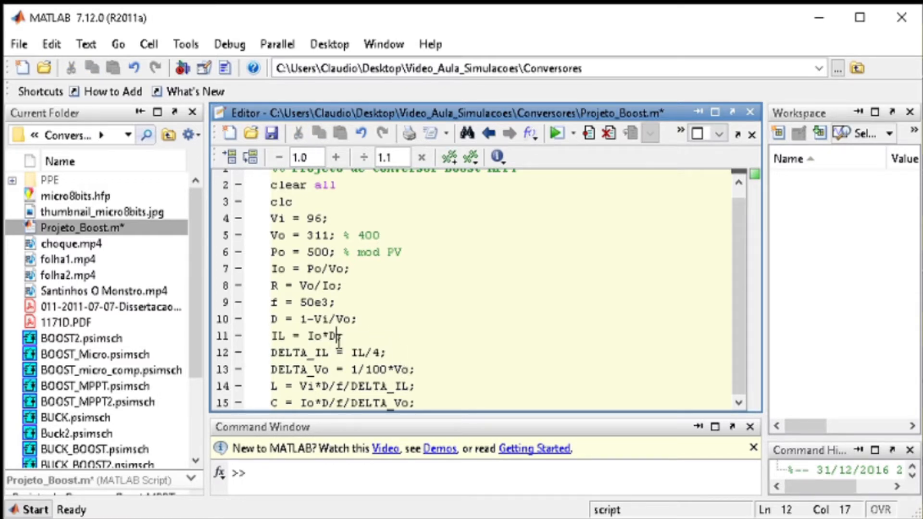
key(BackSpace)
key(BackSpace)
key(BackSpace)
key(BackSpace)
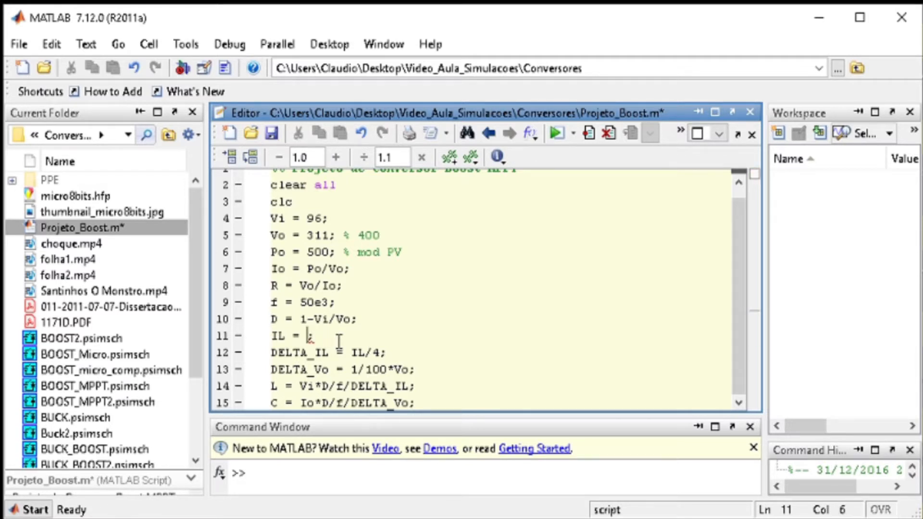
text(Vi)
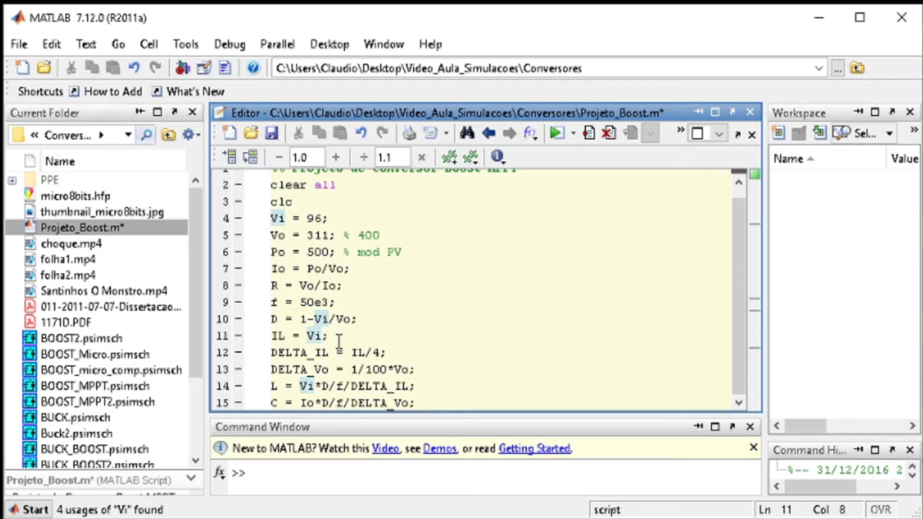
text(/Po)
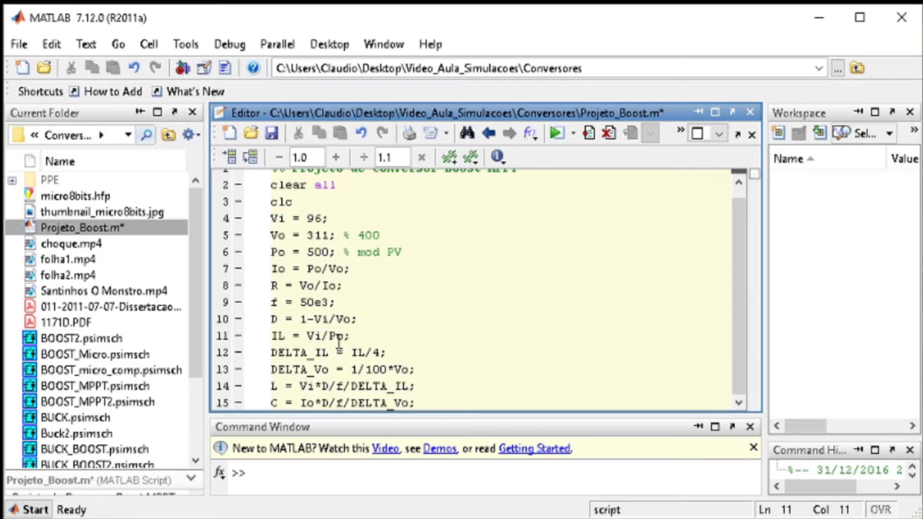
key(Down)
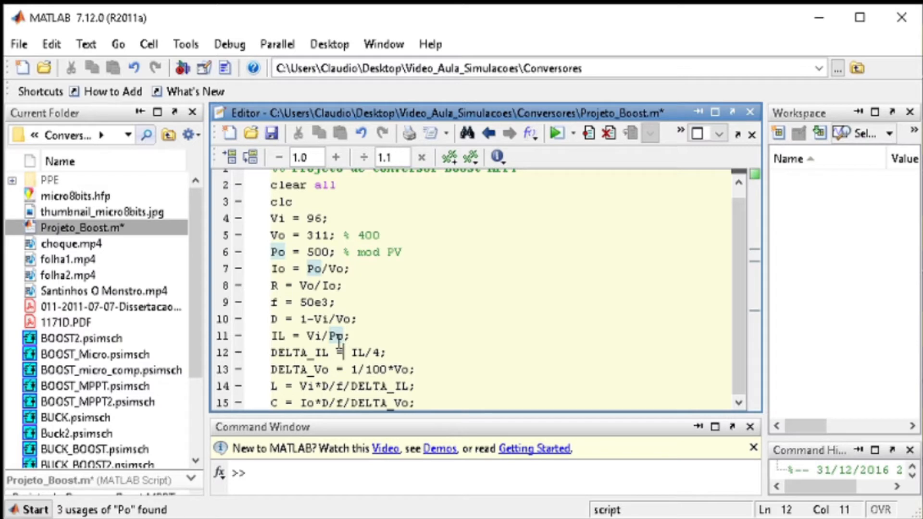
Examine the inductor current ripple definition DELTA_IL and its right-hand expression
click(381, 352)
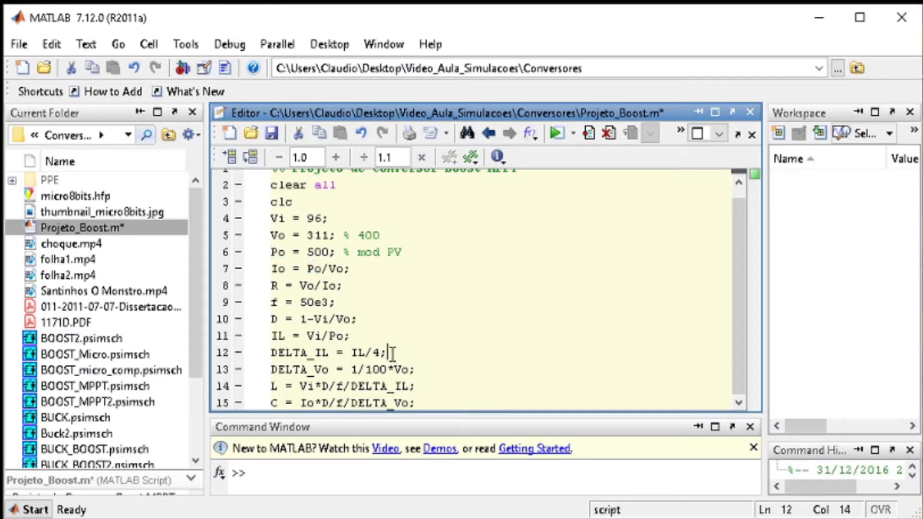
click(383, 352)
drag(384, 352, 235, 355)
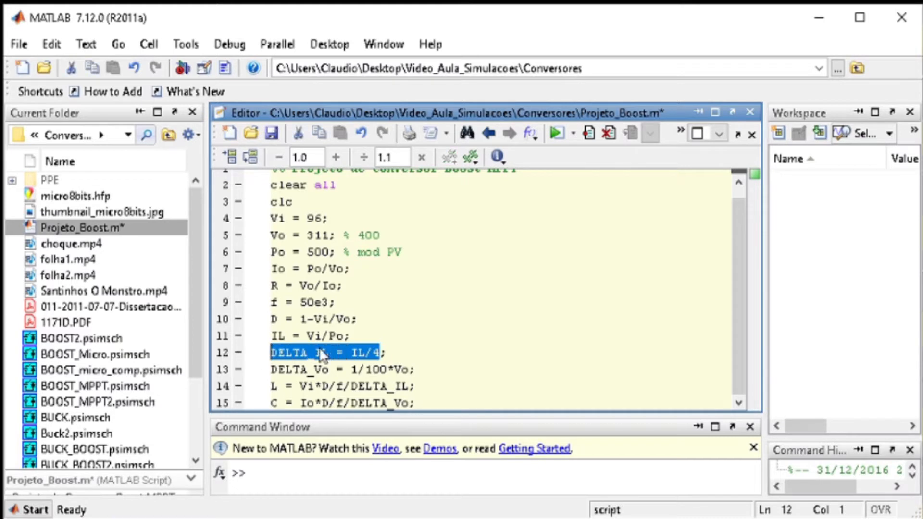
click(411, 348)
drag(386, 353, 344, 354)
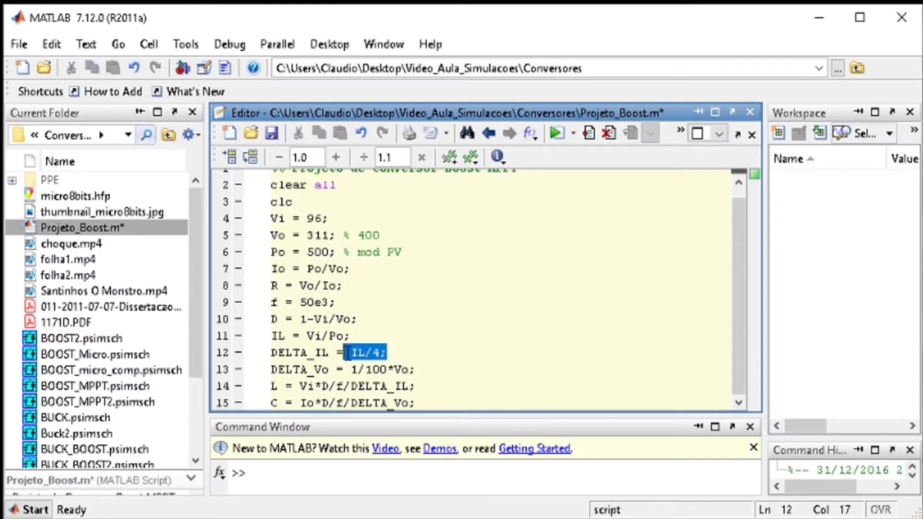
Save the edited Projeto_Boost.m script
click(403, 371)
click(278, 132)
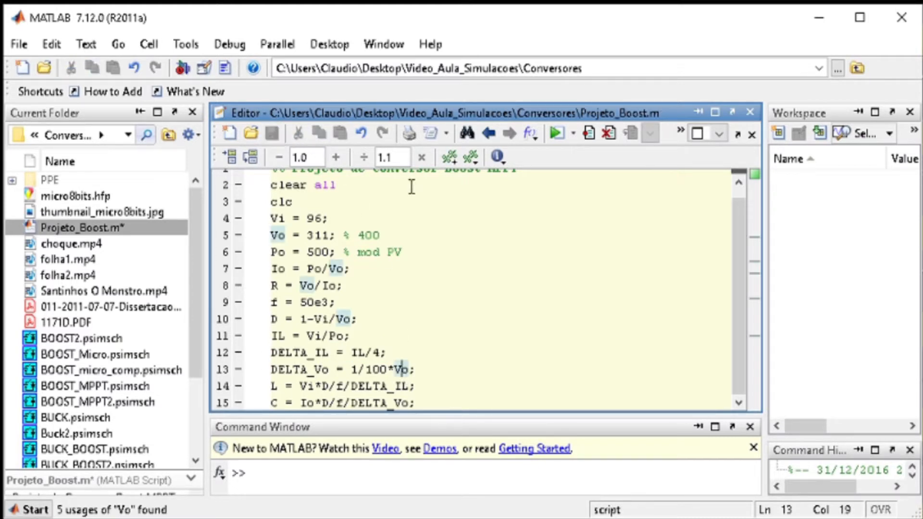
click(425, 370)
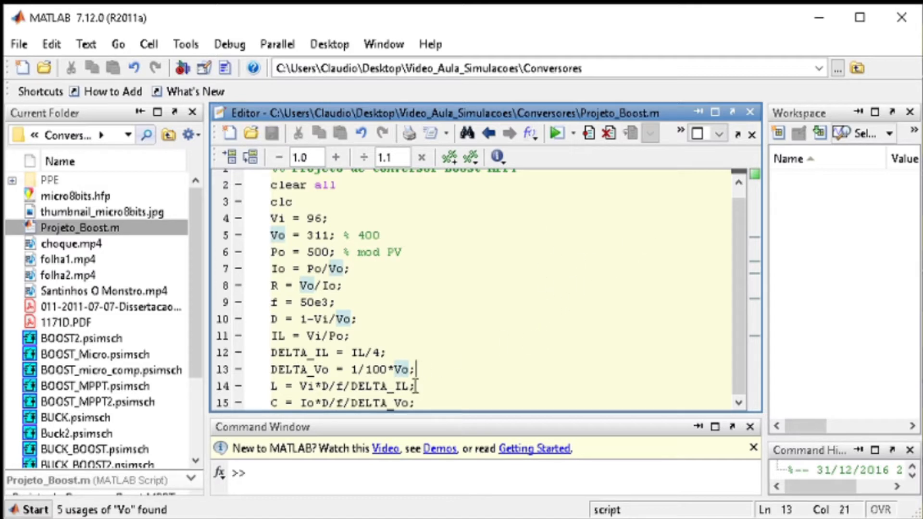
Examine the output voltage ripple definition DELTA_Vo and the inductance formula L that follows it
drag(410, 369, 268, 370)
click(354, 366)
click(381, 372)
click(407, 371)
click(432, 387)
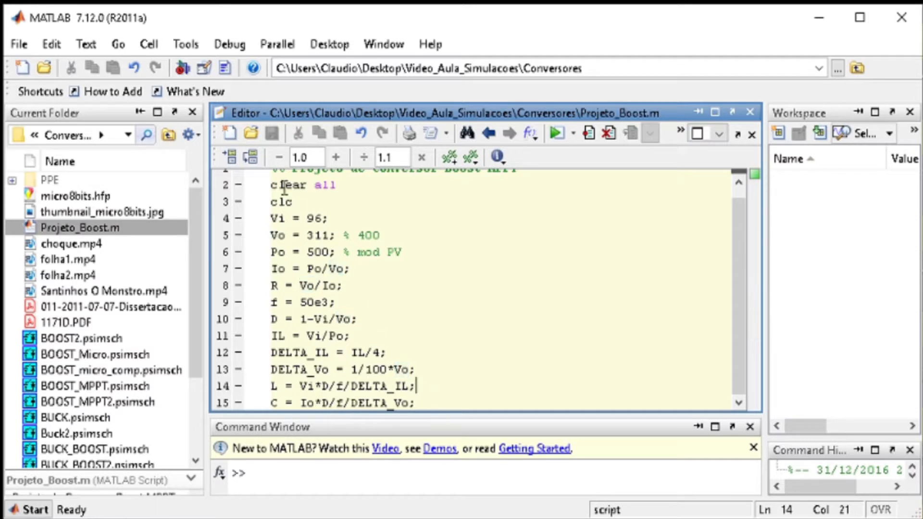
Run the boost design script and review the calculated converter variables in the workspace
click(235, 158)
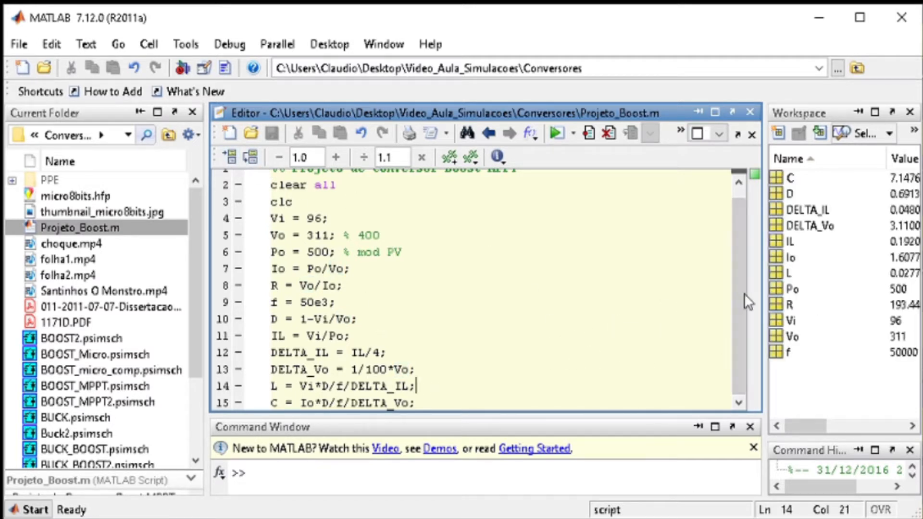
click(522, 307)
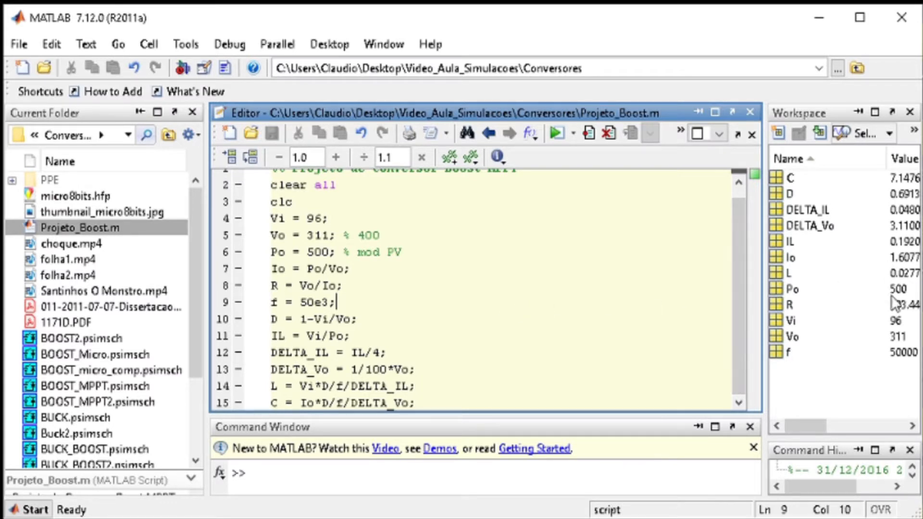
drag(808, 425, 804, 422)
click(573, 372)
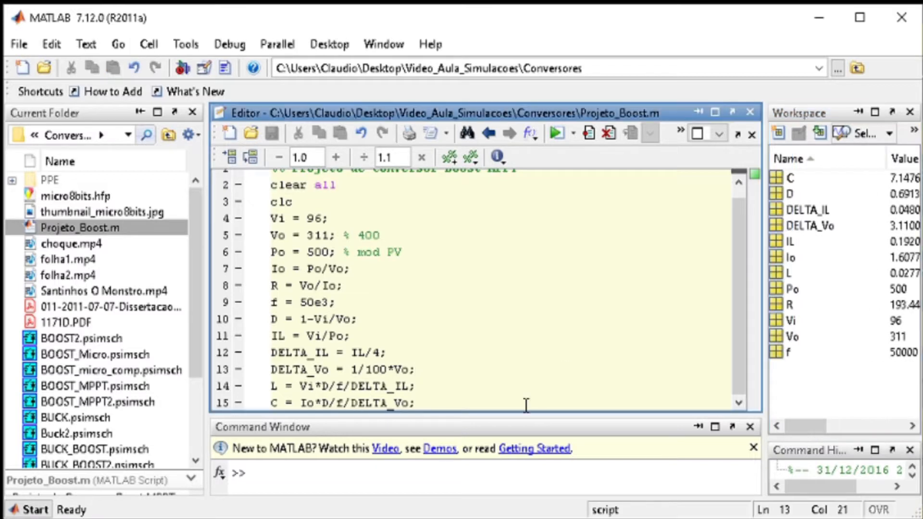
Switch to PSIM with the BOOST_MPPT2.psimsch schematic
mouse_move(381, 518)
click(290, 518)
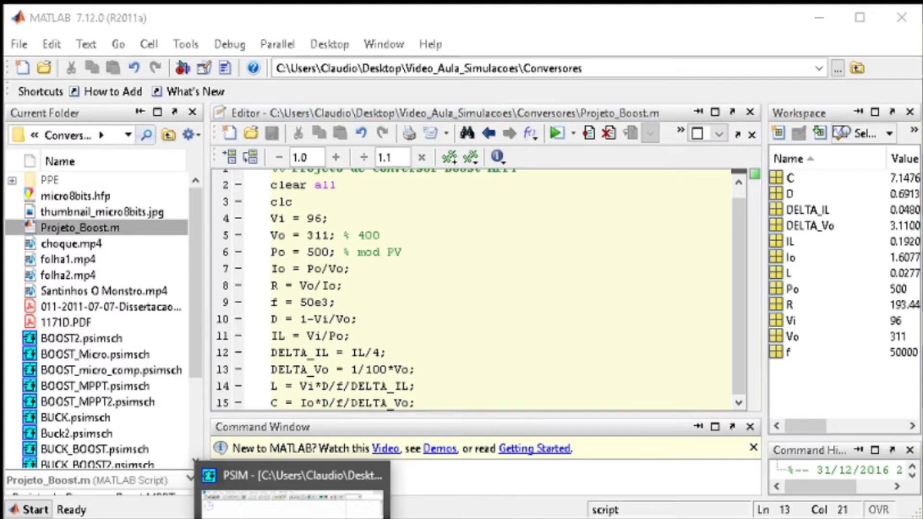
scroll(144, 191, up, 1)
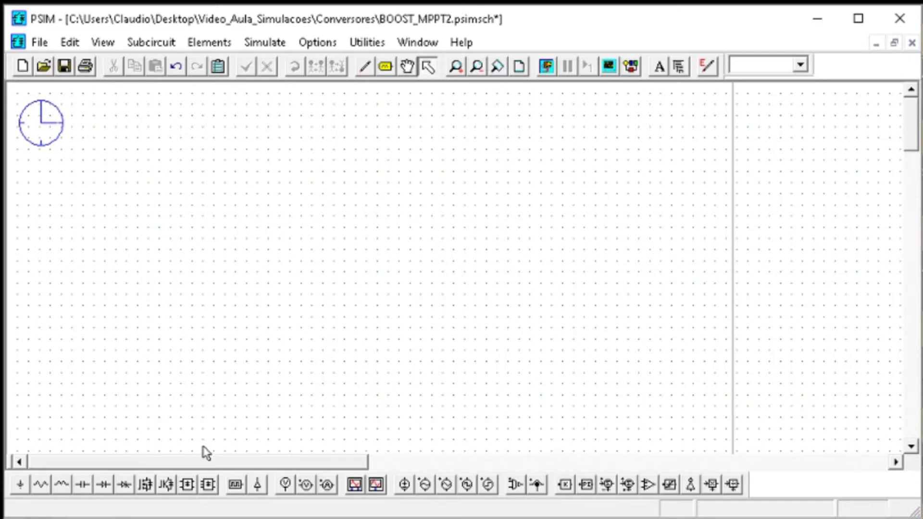
click(42, 67)
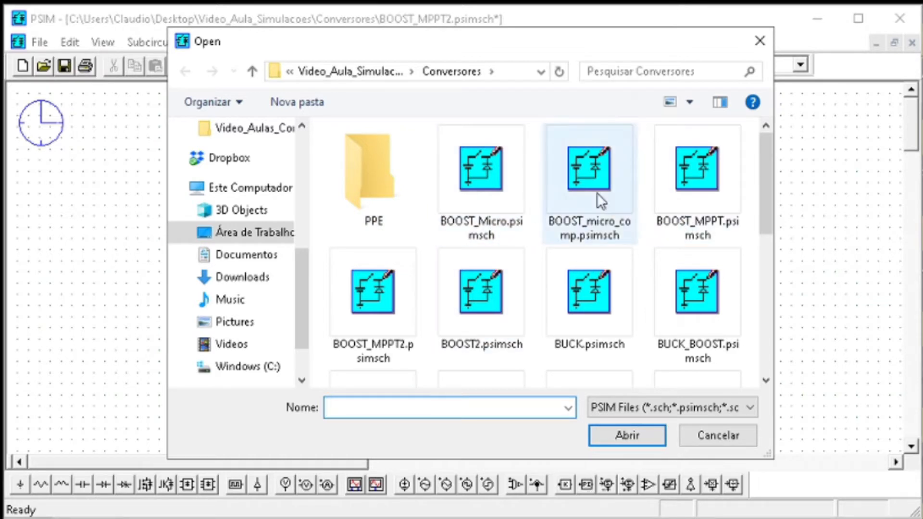
click(573, 189)
click(685, 187)
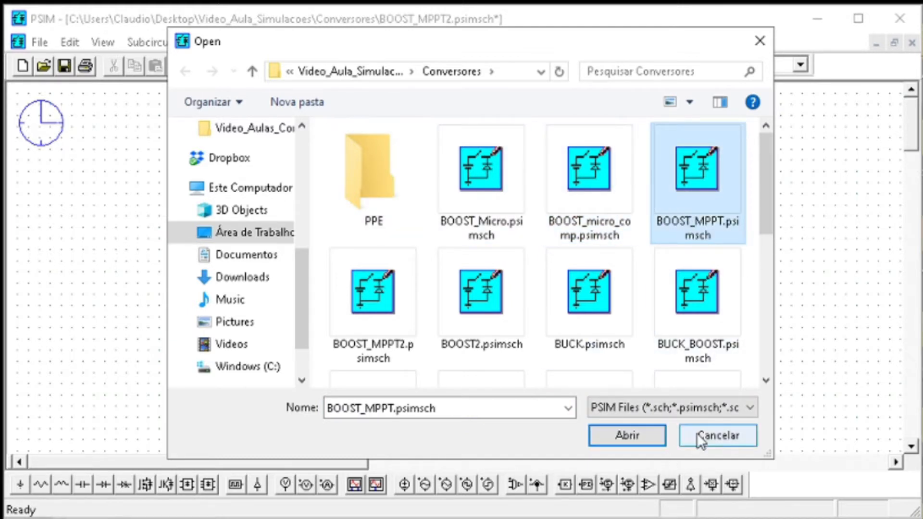
click(641, 432)
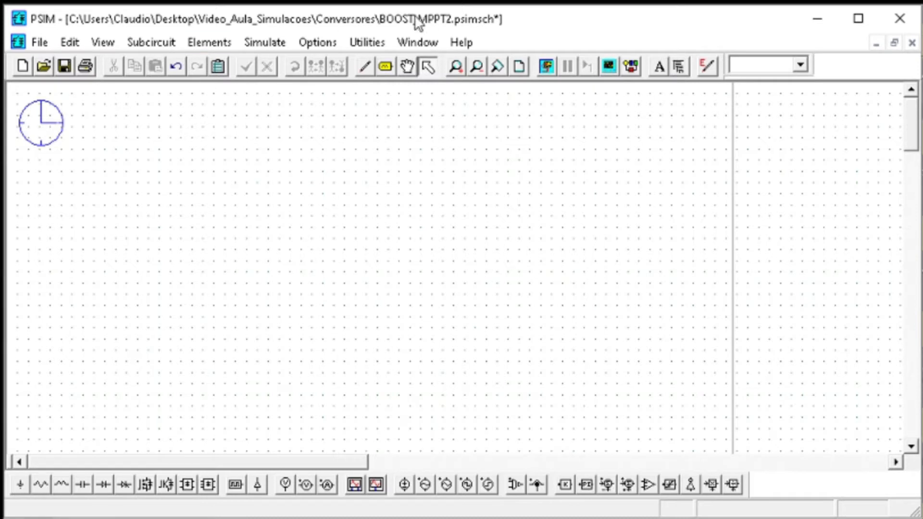
Save the schematic and place a Solar Module (physical model) beside the simulation control clock
click(64, 67)
click(200, 43)
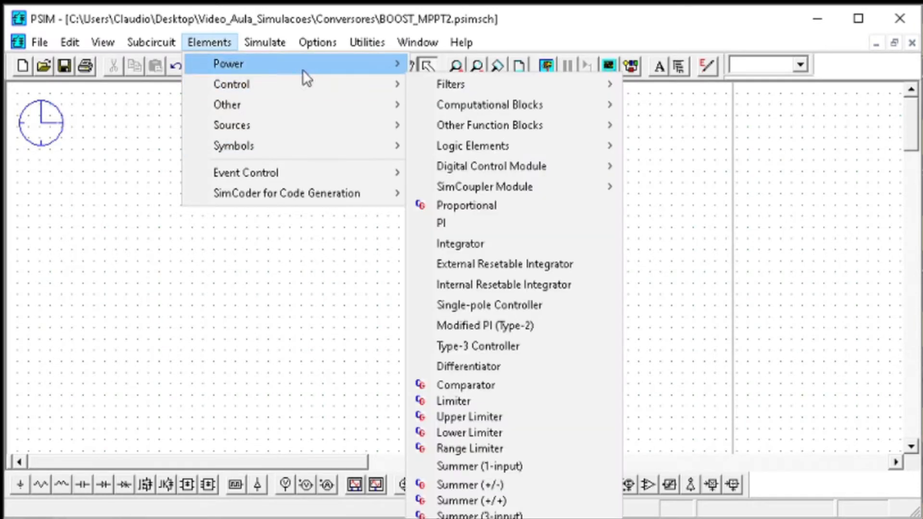
mouse_move(365, 67)
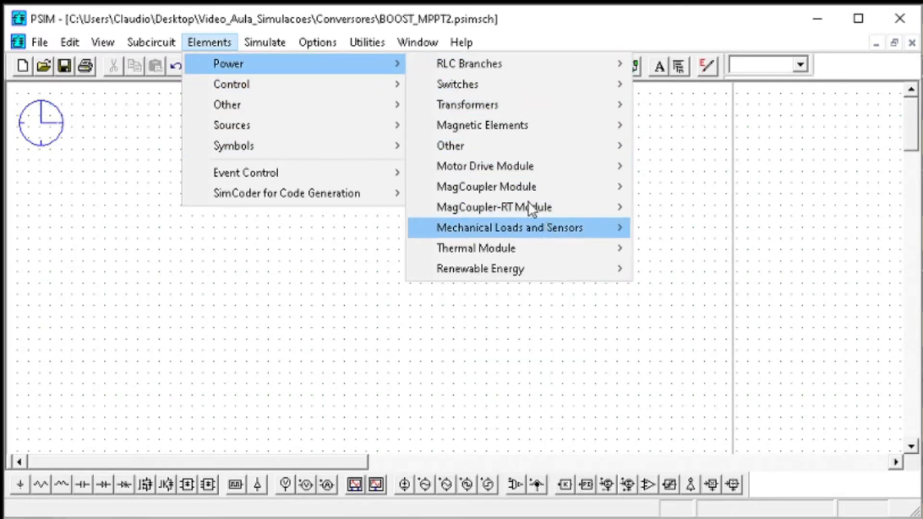
mouse_move(253, 68)
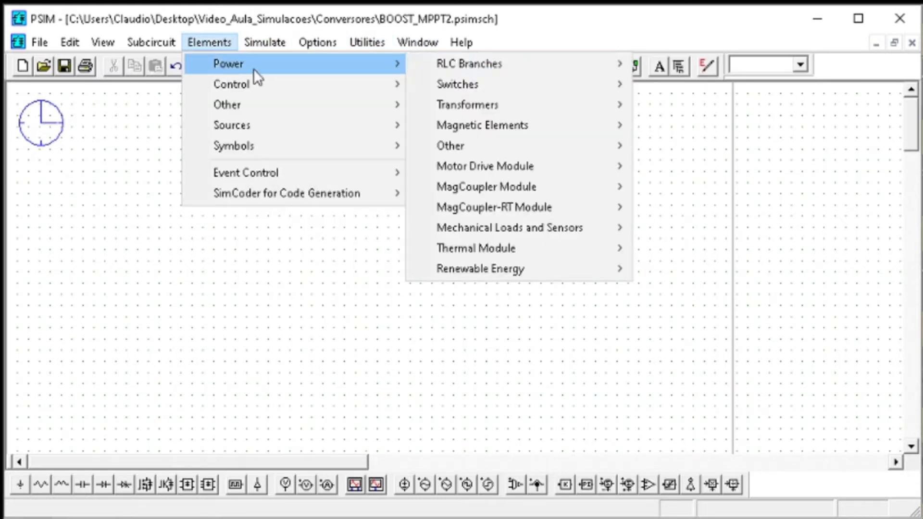
mouse_move(473, 279)
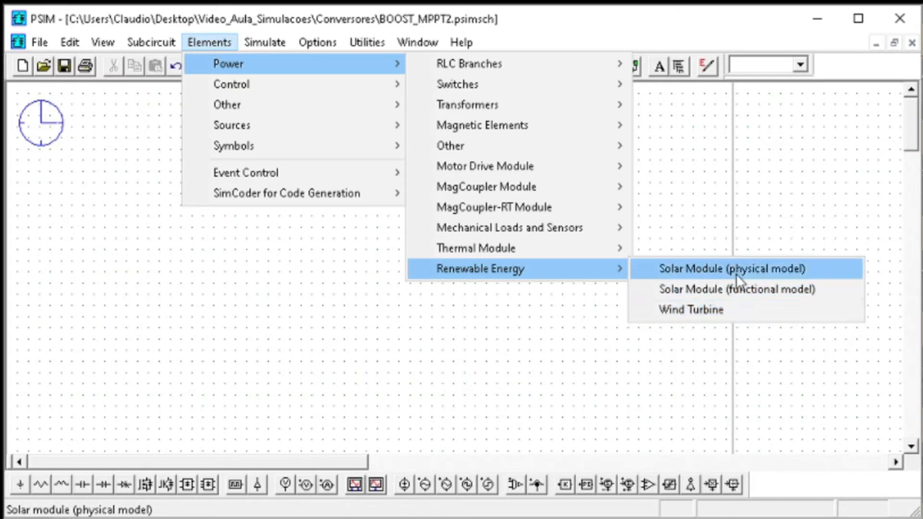
click(705, 269)
click(203, 200)
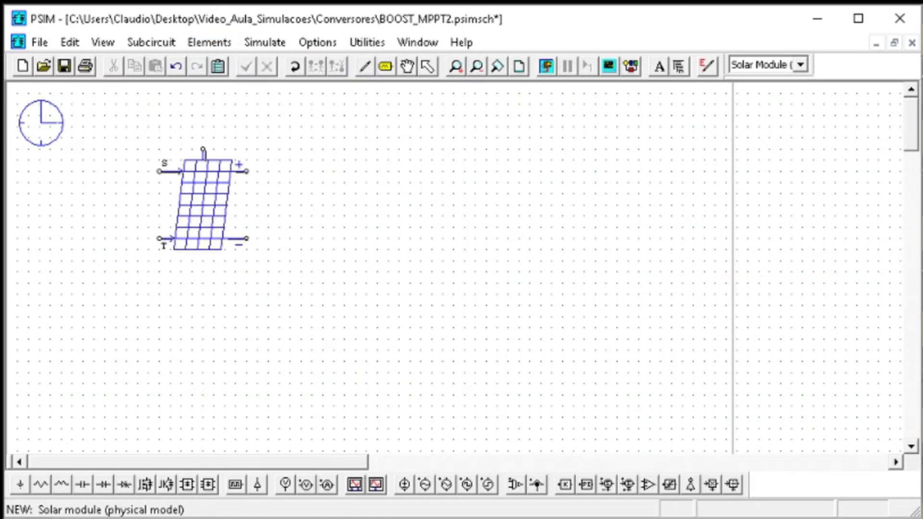
key(Escape)
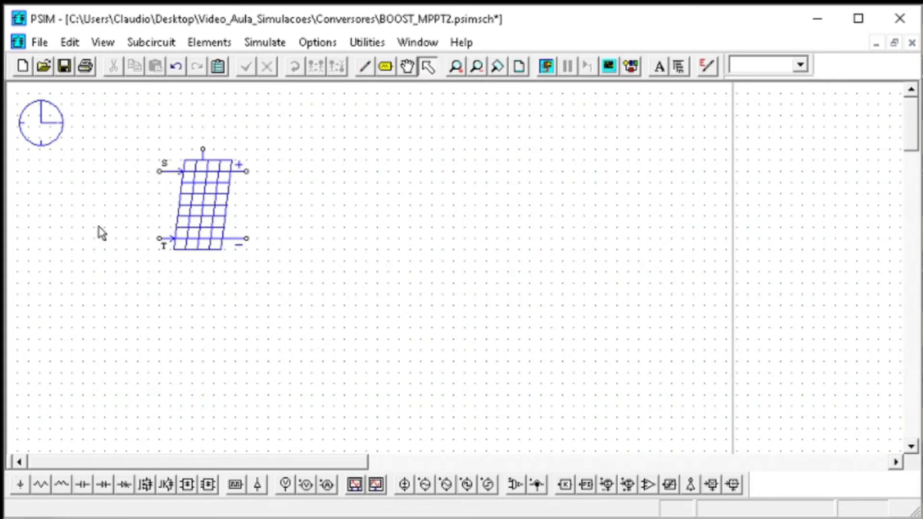
Place two Constant sources, one on the solar module's S input and one on its T input
click(215, 40)
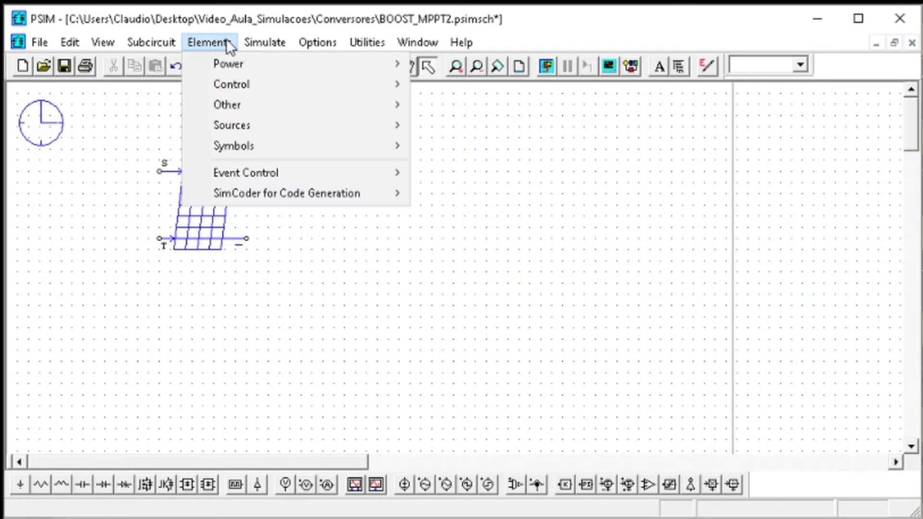
click(218, 46)
click(219, 47)
mouse_move(233, 124)
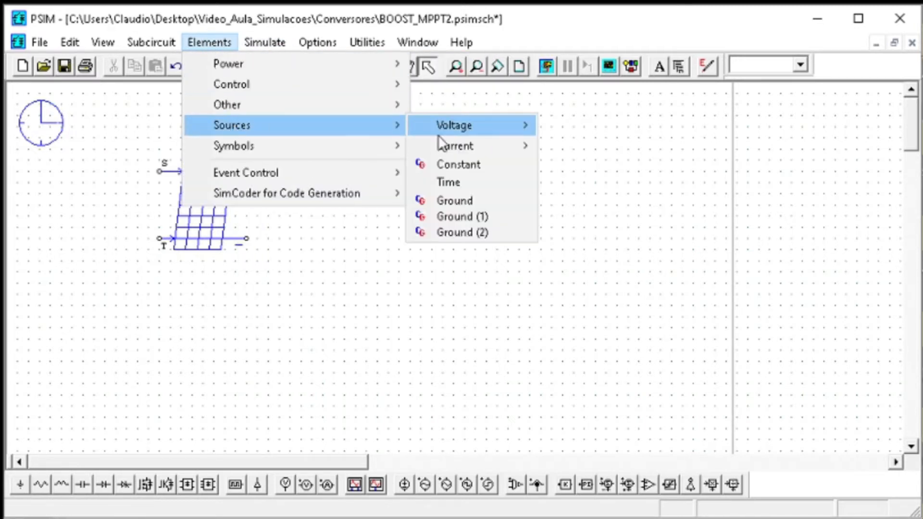
mouse_move(437, 134)
click(452, 166)
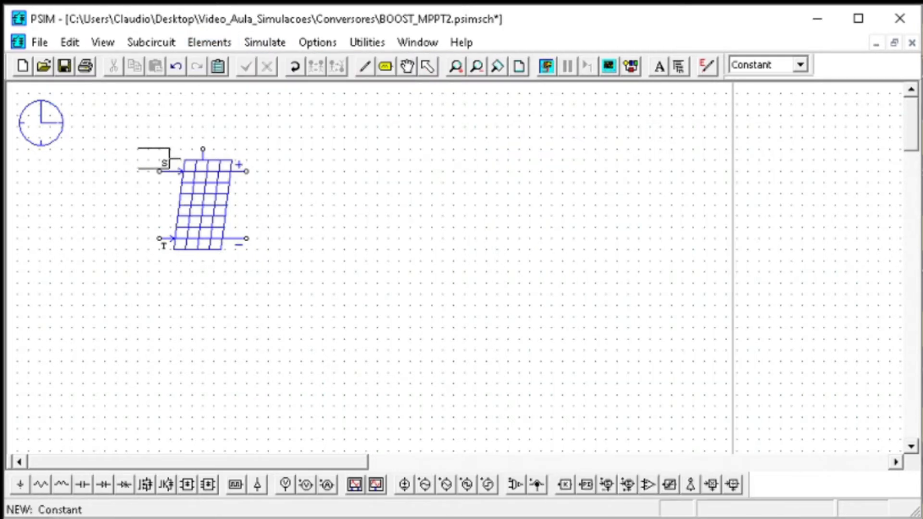
click(132, 171)
click(132, 238)
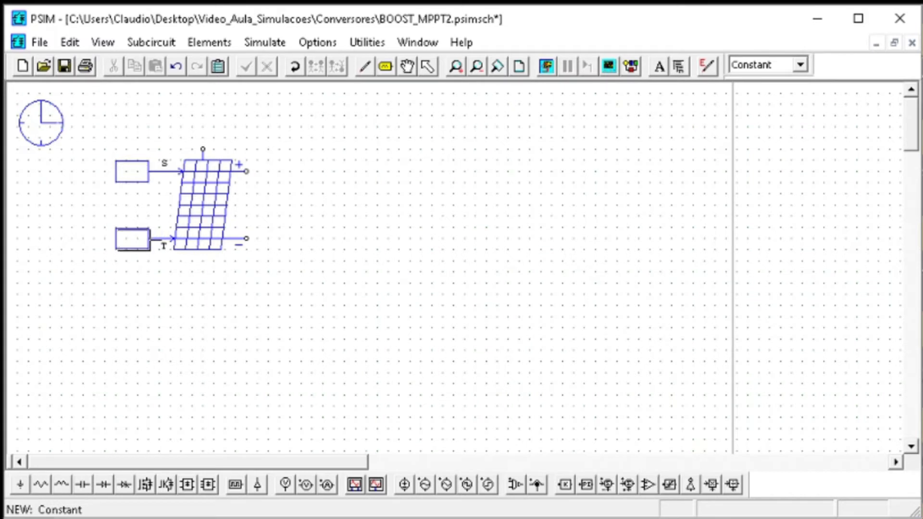
key(Escape)
Check the value of the constant on the solar module's S input and set the T input's constant to 2
double_click(134, 175)
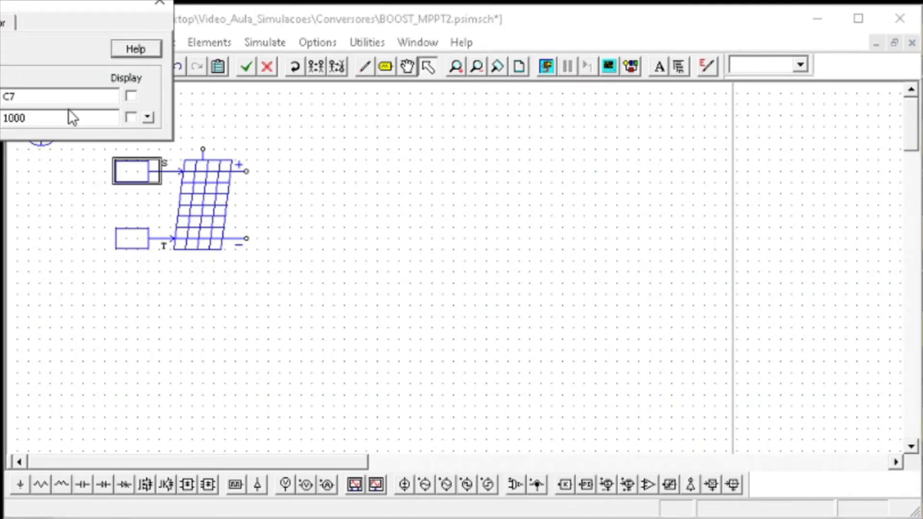
click(160, 3)
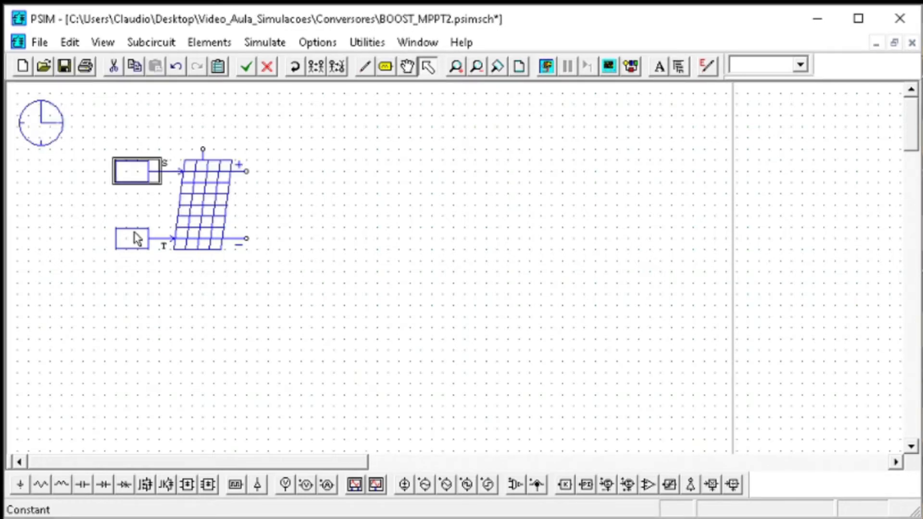
double_click(134, 237)
double_click(88, 119)
text(25)
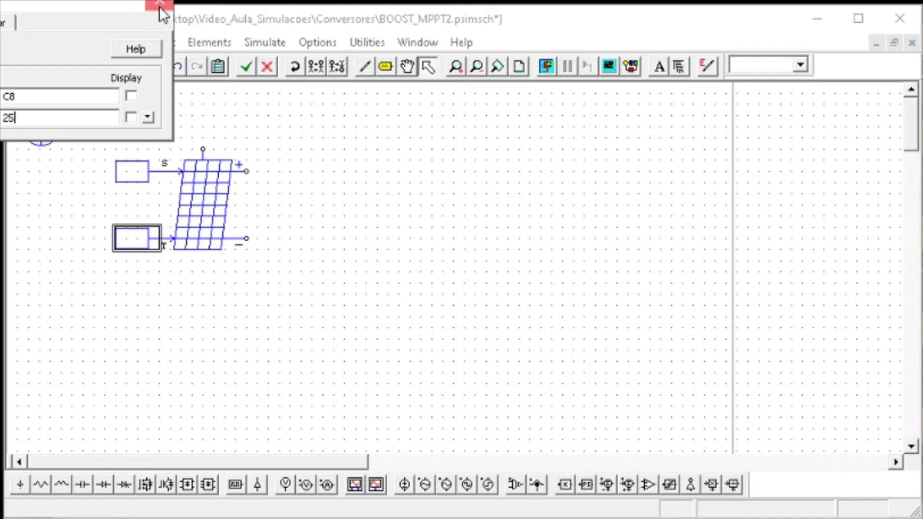
click(159, 3)
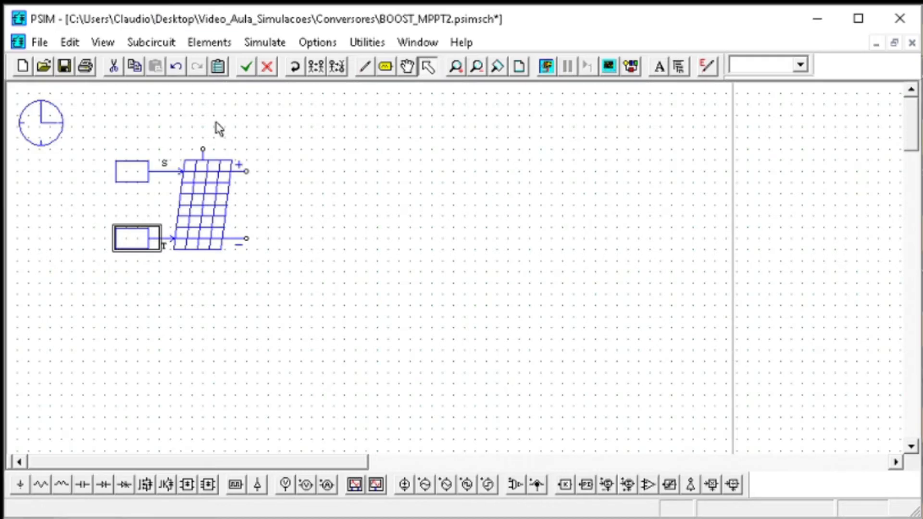
Set the solar module's Number of Cells Ns to 6 and its Short Circuit Current Isc0 to 10
double_click(208, 213)
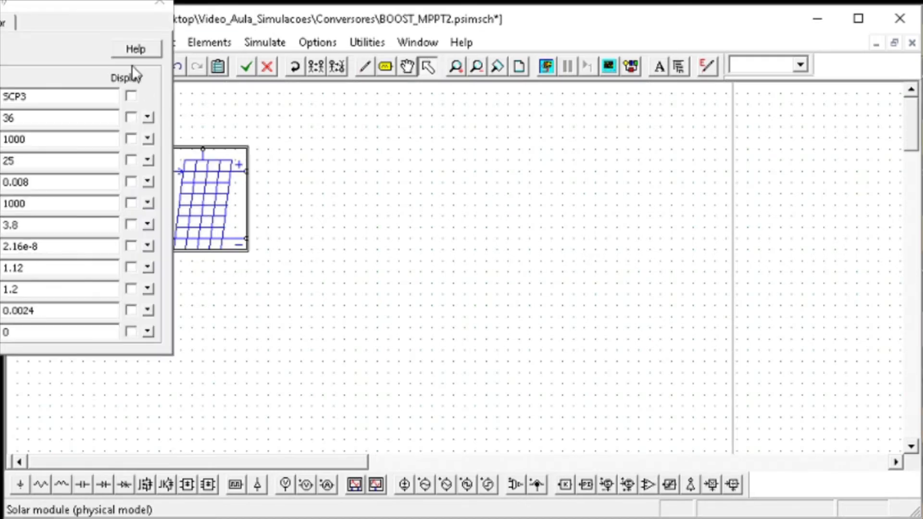
drag(75, 7, 463, 83)
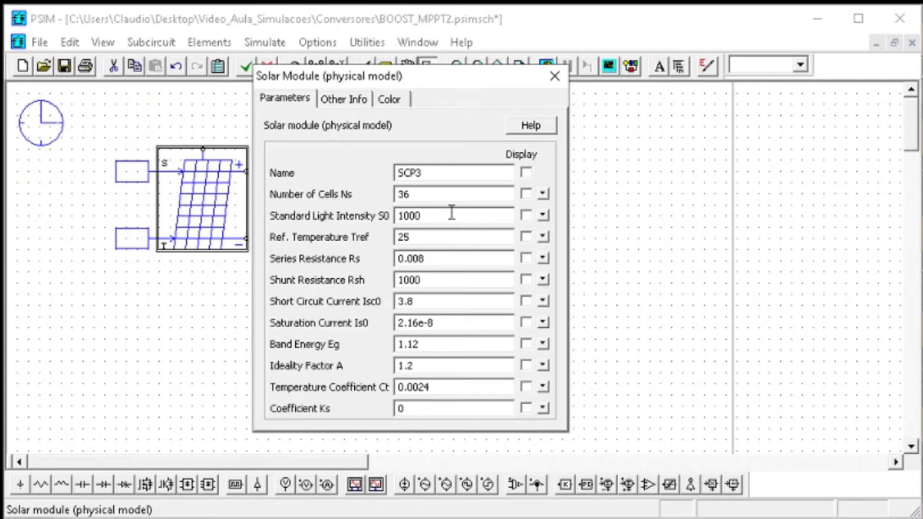
drag(410, 198, 381, 198)
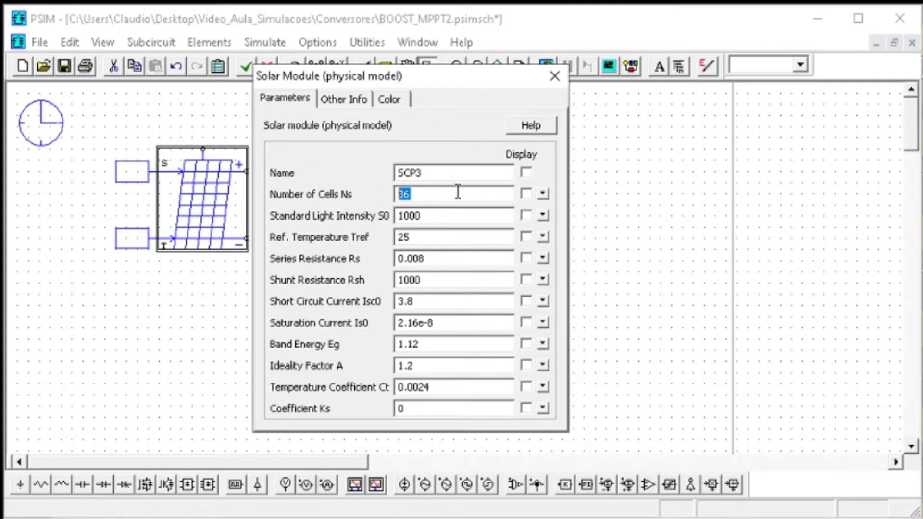
text(6)
click(441, 235)
drag(433, 304, 385, 306)
text(10)
drag(433, 303, 388, 299)
click(554, 76)
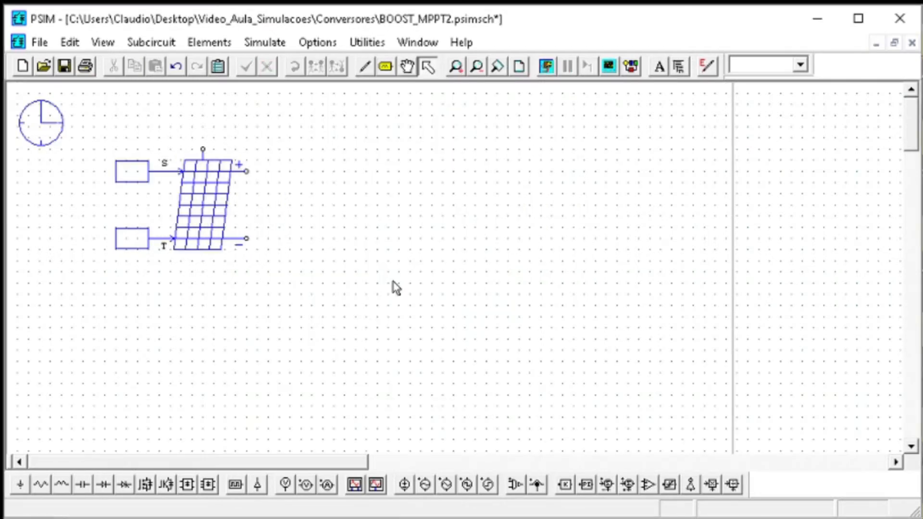
Save the schematic with the solar module and its two constant inputs
drag(357, 318, 76, 119)
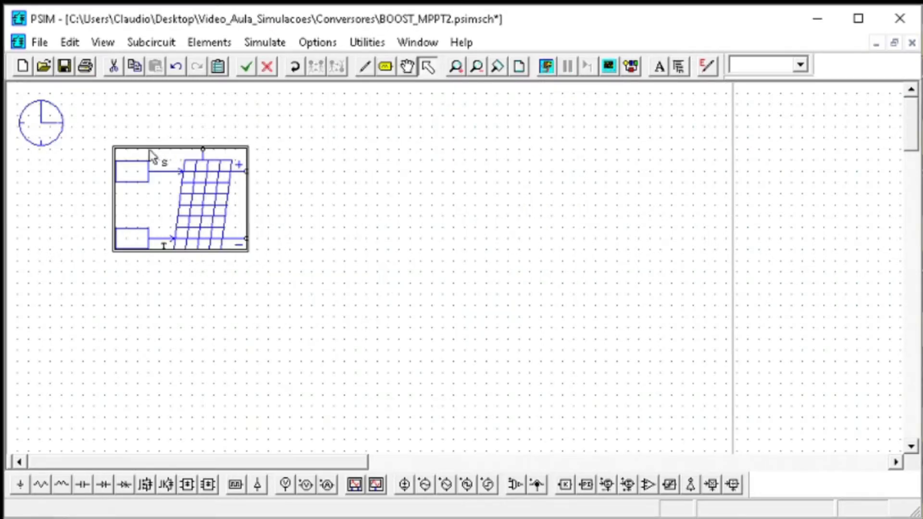
click(146, 90)
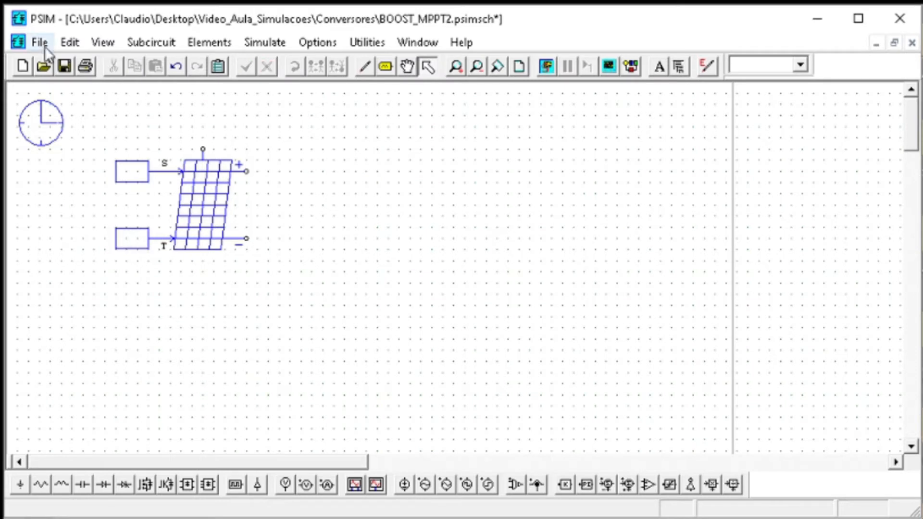
click(68, 62)
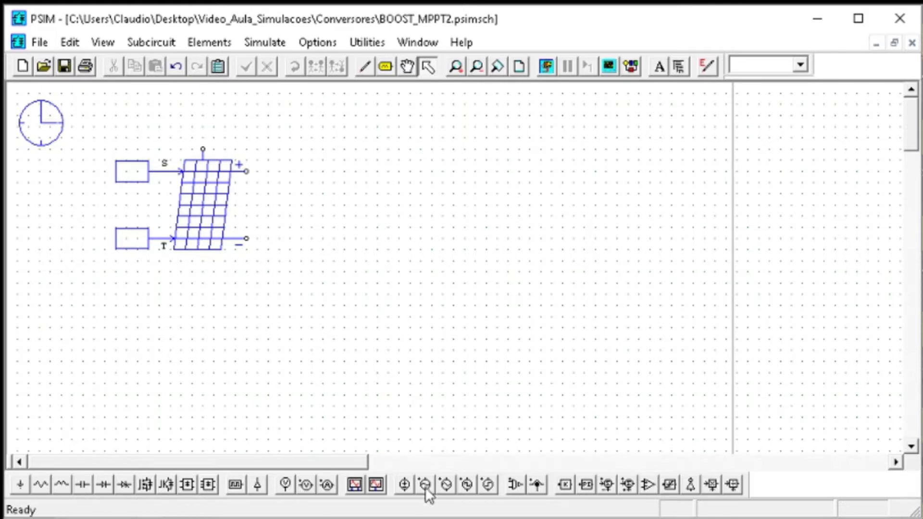
Place a current sensor on the solar module's positive output and flip it vertically
click(541, 487)
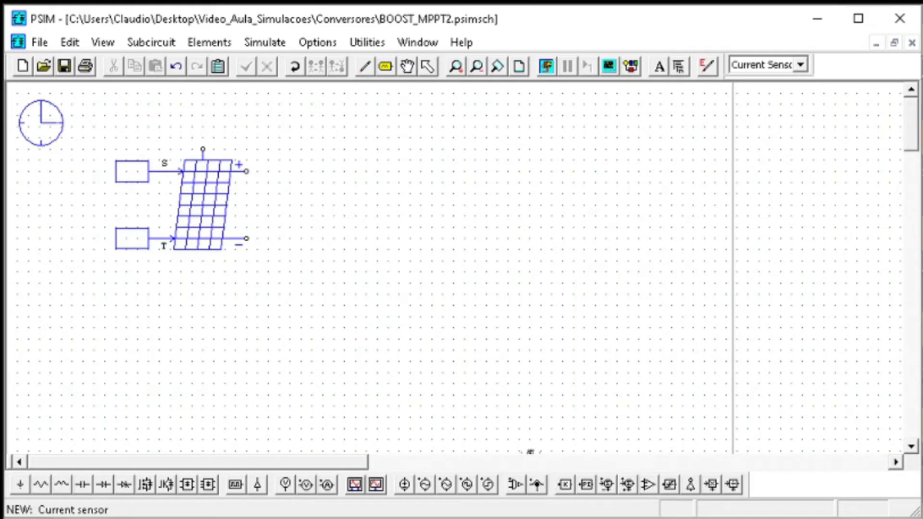
click(268, 171)
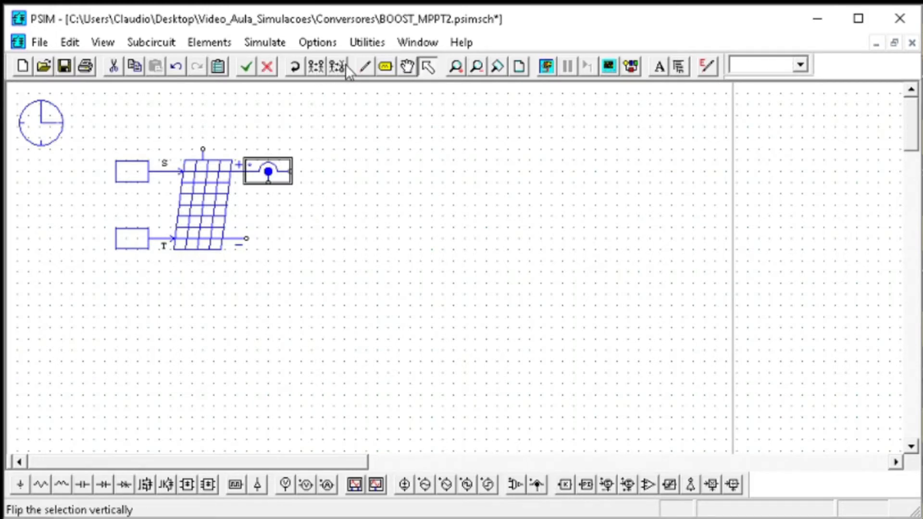
click(338, 66)
click(379, 188)
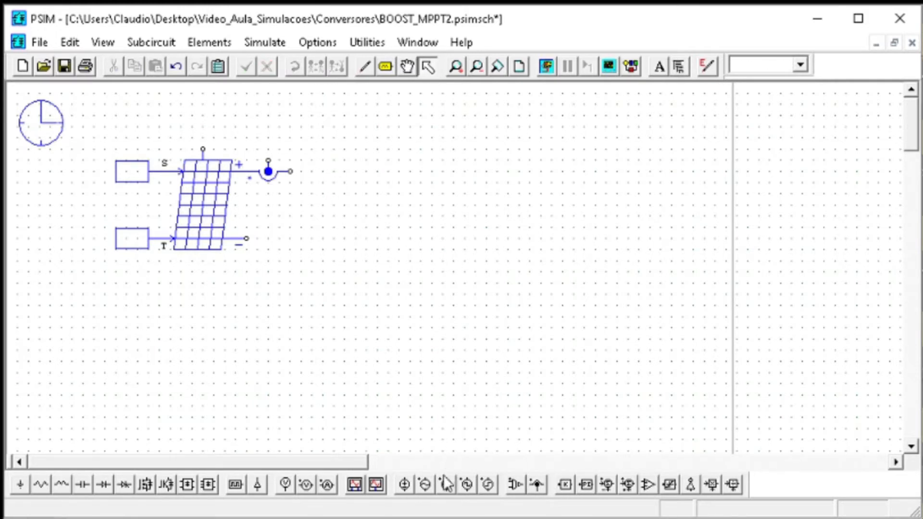
Add a voltage sensor between the current sensor's output and the solar module's negative terminal, leaving room between it and the module
click(522, 487)
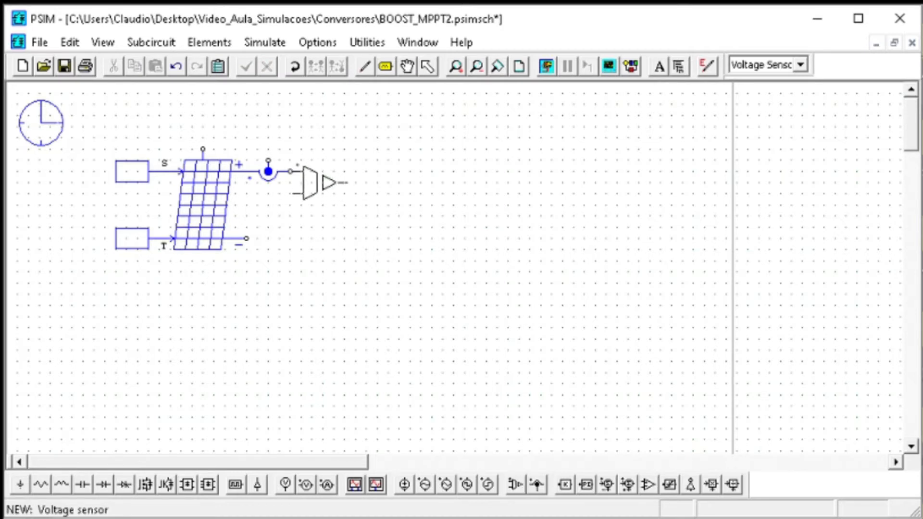
click(308, 183)
mouse_move(290, 194)
mouse_down()
mouse_move(277, 241)
mouse_move(247, 246)
mouse_up()
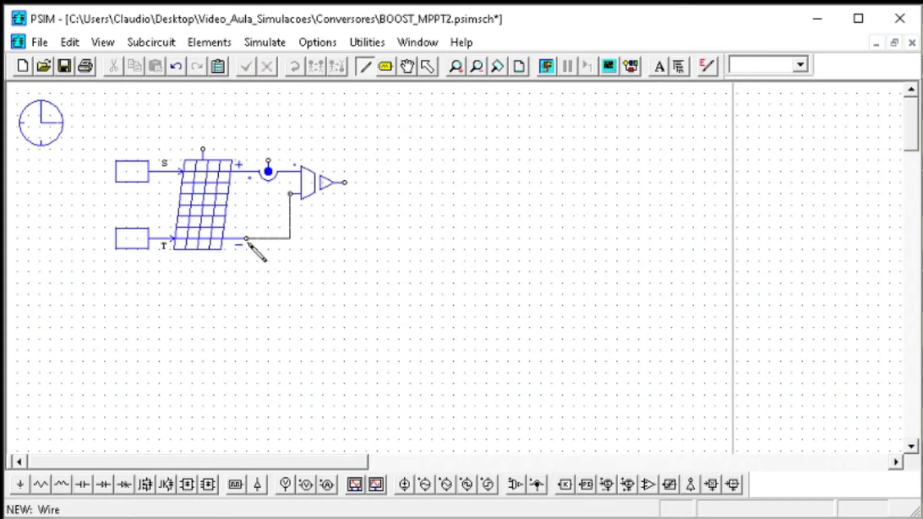
key(Escape)
click(311, 183)
drag(312, 183, 367, 183)
key(Escape)
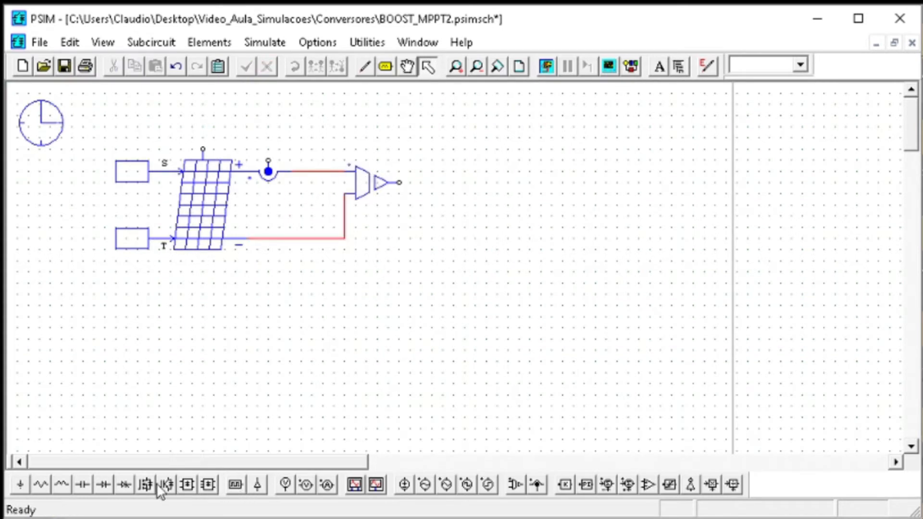
Ground the solar module's negative line and connect a sinusoidal voltage source across the positive and negative lines
click(21, 484)
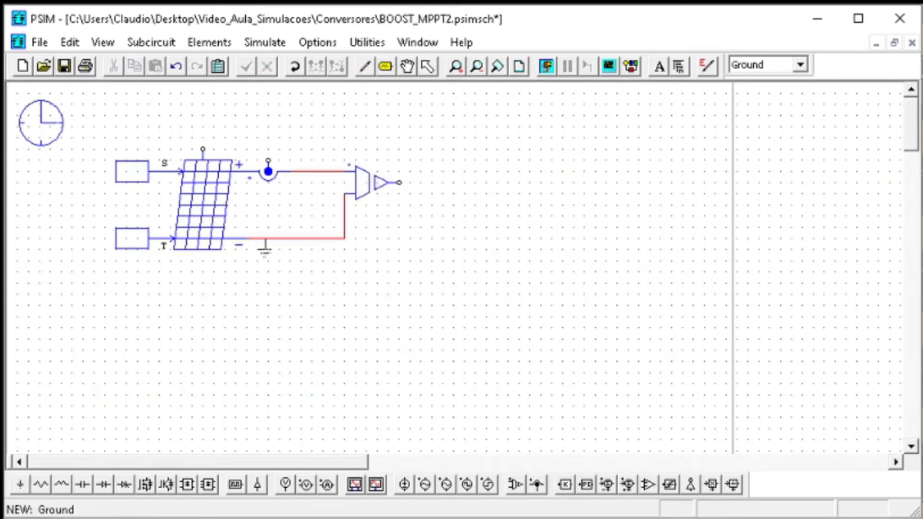
click(269, 239)
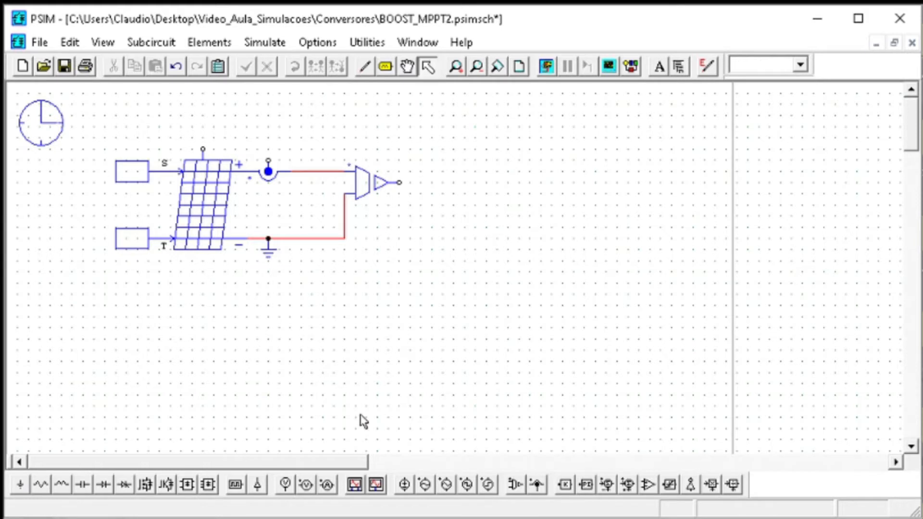
click(427, 486)
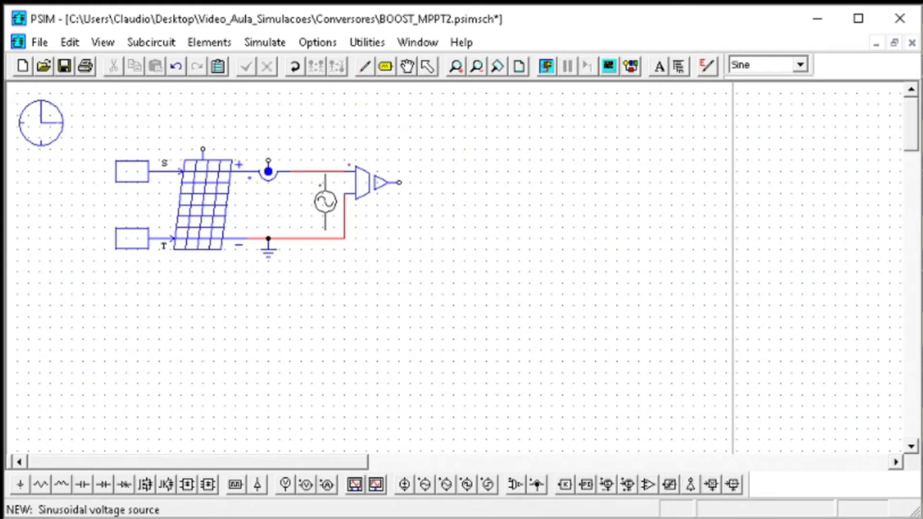
click(323, 199)
key(ctrl+w)
drag(323, 239, 323, 239)
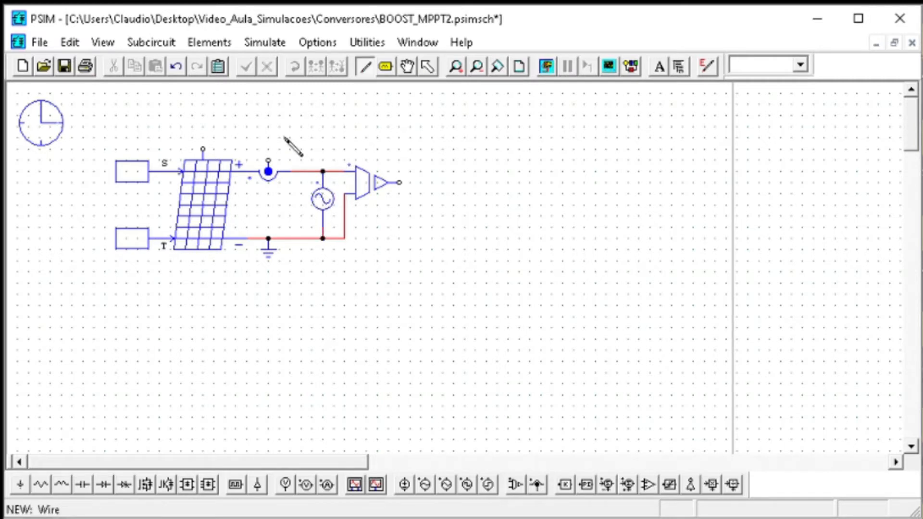
key(Escape)
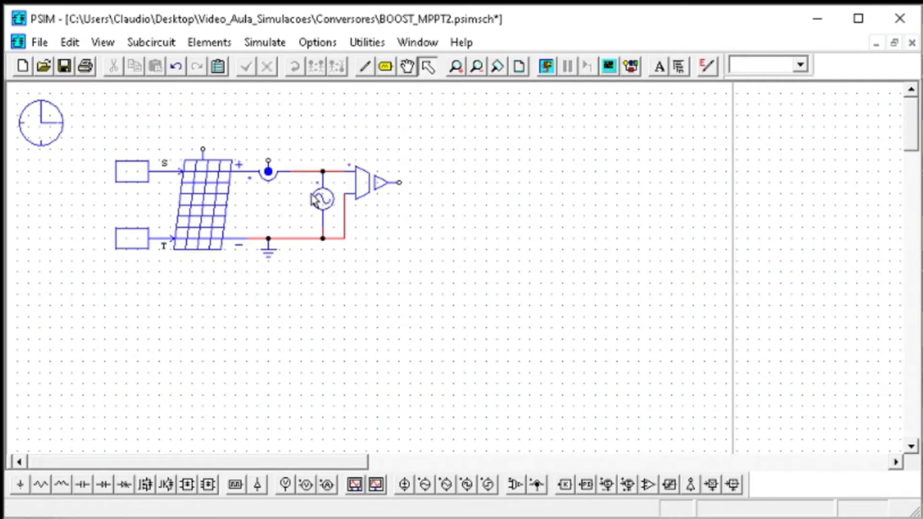
Set the sinusoidal voltage source's Peak Amplitude to 18 and its DC Offset to 18
click(319, 200)
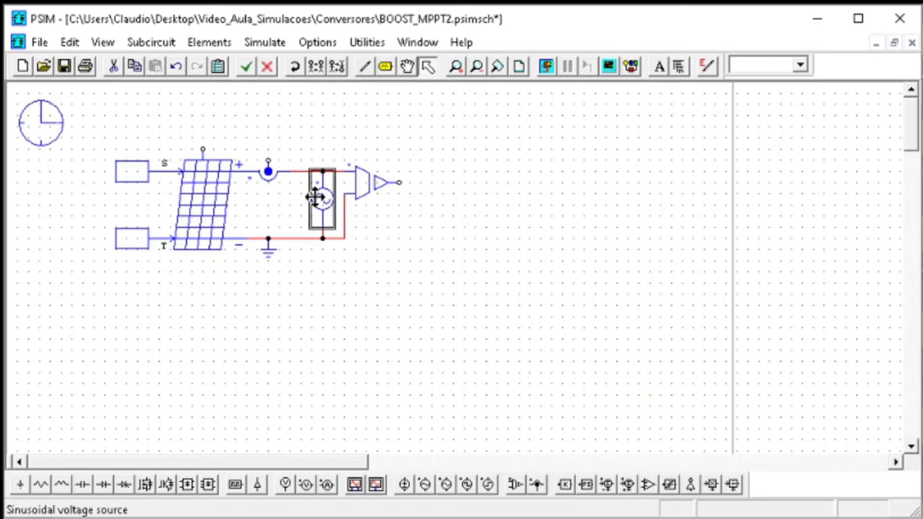
click(229, 206)
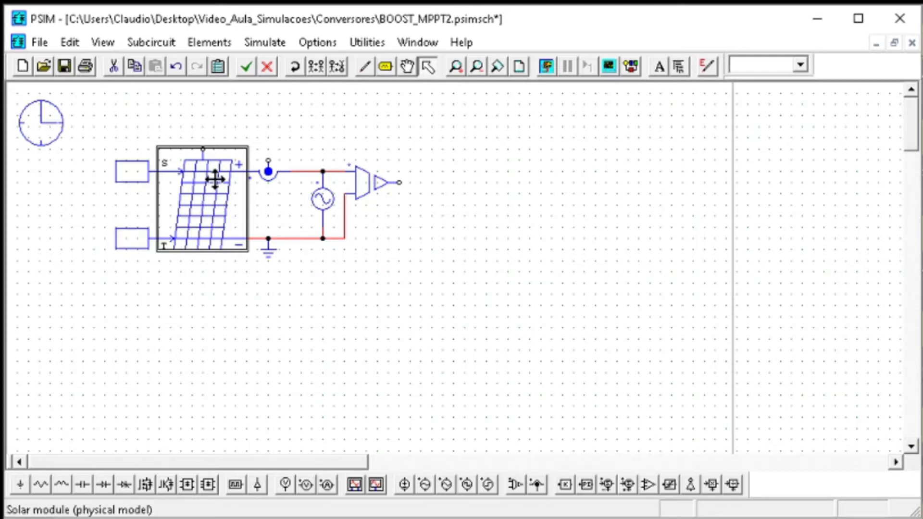
click(325, 195)
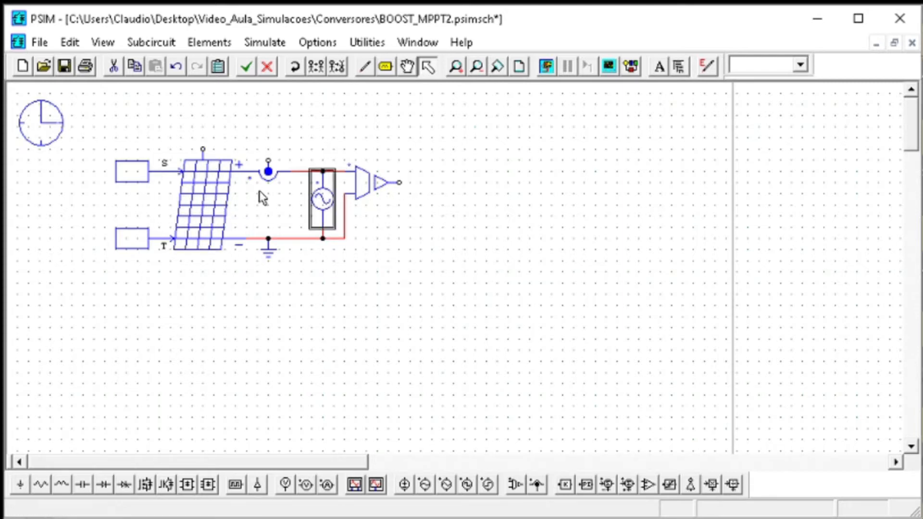
double_click(319, 201)
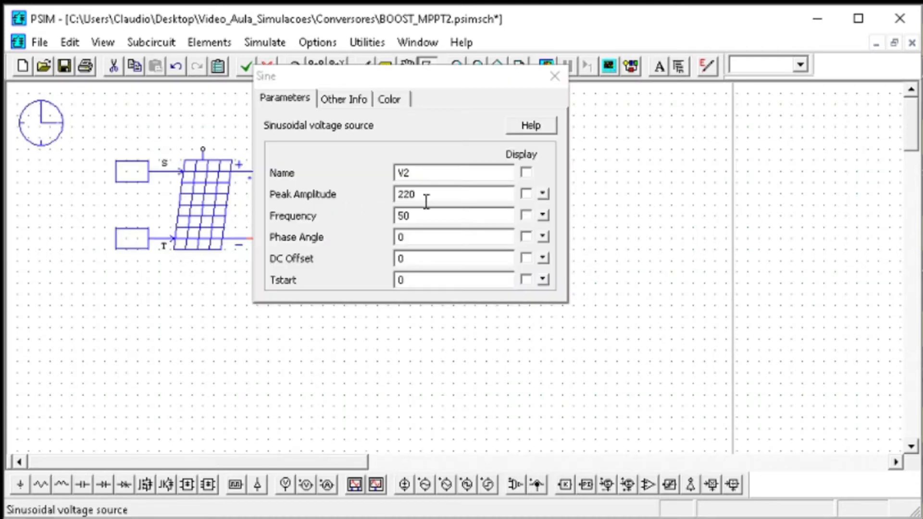
drag(430, 192, 385, 190)
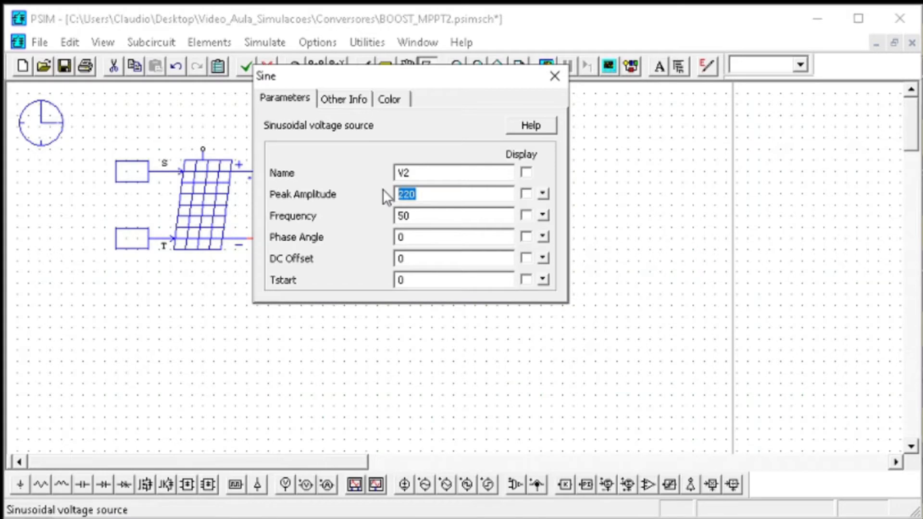
text(36)
drag(419, 195, 395, 194)
double_click(411, 262)
text(18)
click(551, 80)
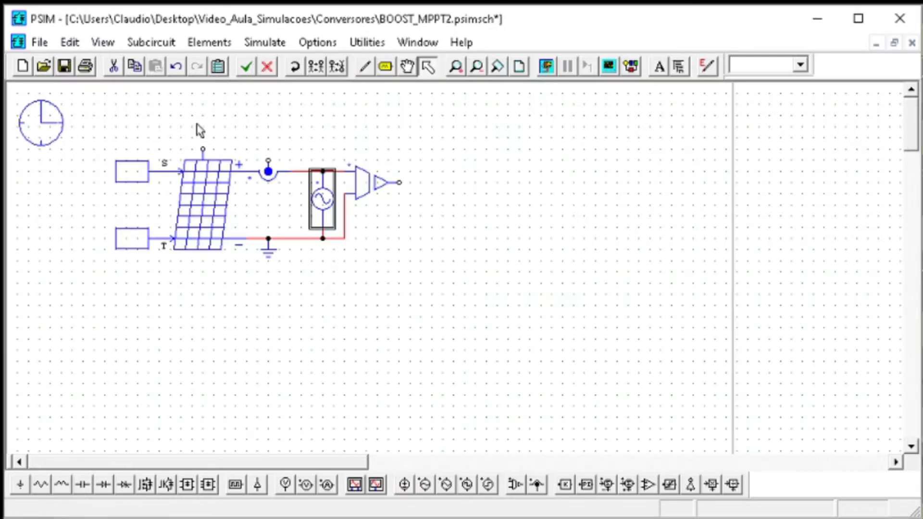
Place node-to-ground voltage probes on the outputs of the current sensor and the voltage sensor
click(286, 485)
click(269, 161)
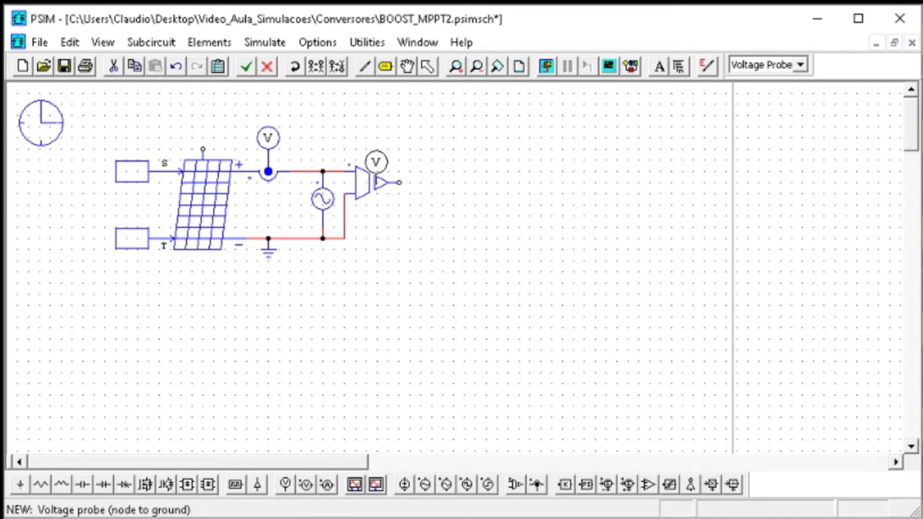
click(398, 183)
key(Escape)
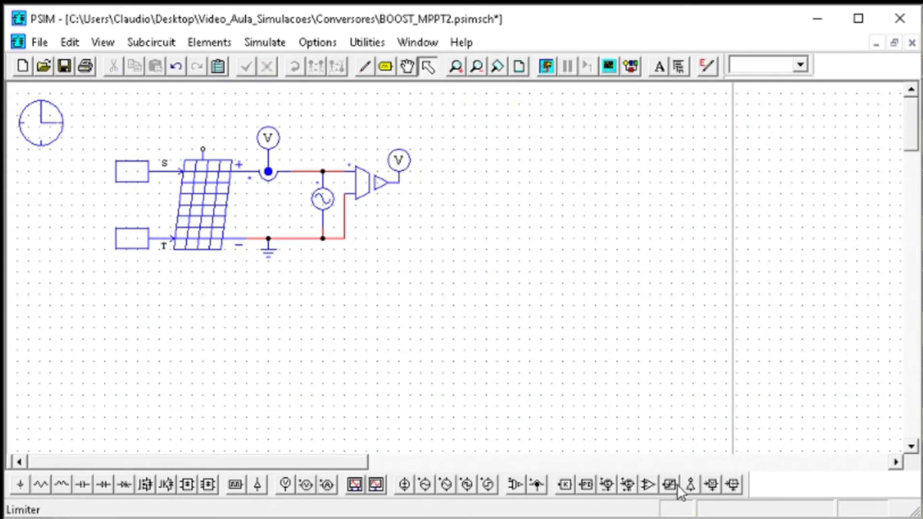
Add a multiplier above the circuit with its inputs wired to the current and voltage sensor outputs, and save the schematic
click(712, 485)
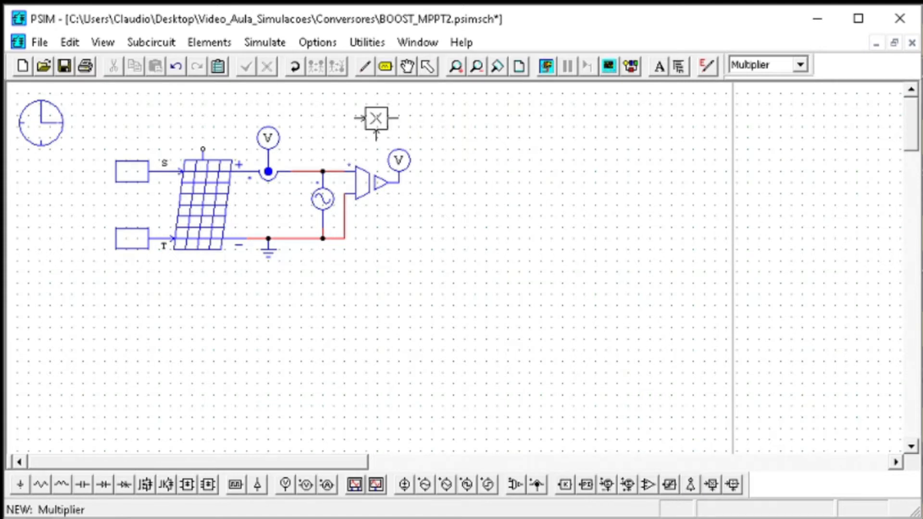
click(376, 126)
key(Escape)
mouse_move(376, 126)
mouse_down()
mouse_move(442, 138)
mouse_move(402, 182)
mouse_up()
click(371, 65)
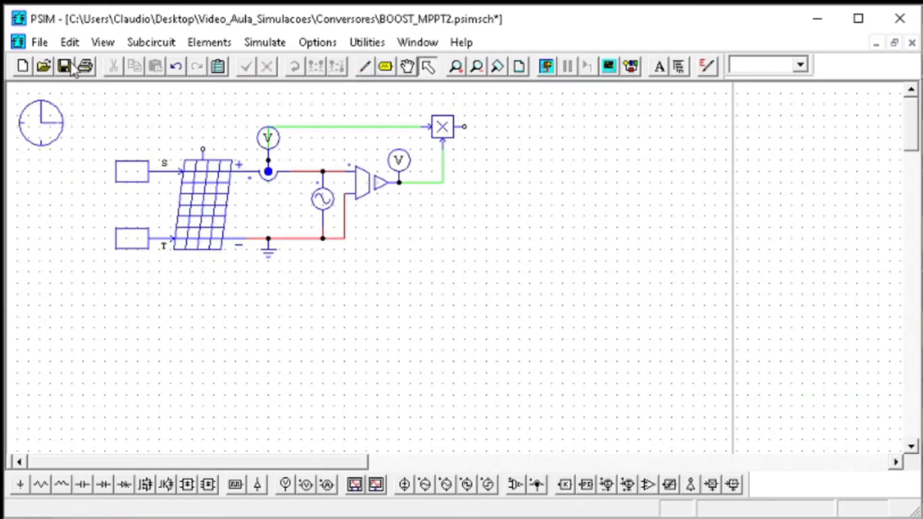
click(65, 66)
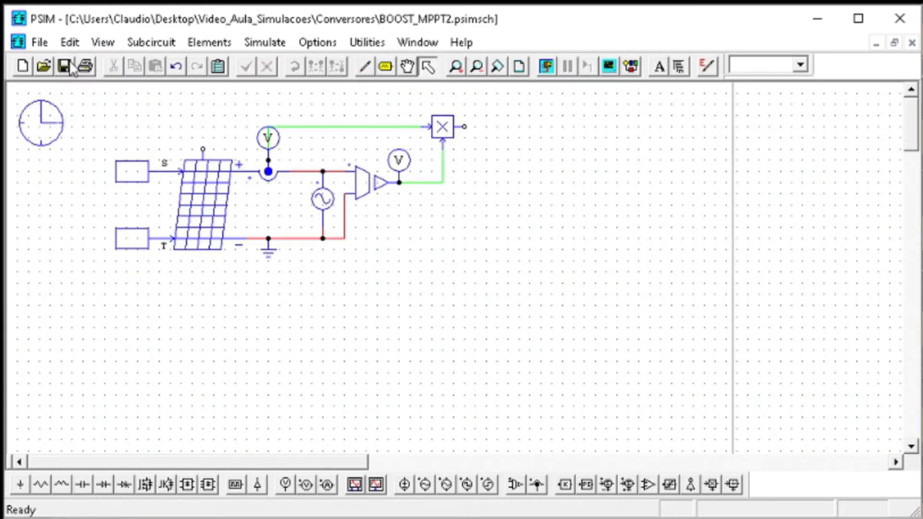
Place a voltage probe on the multiplier's output and name it PPV
click(285, 484)
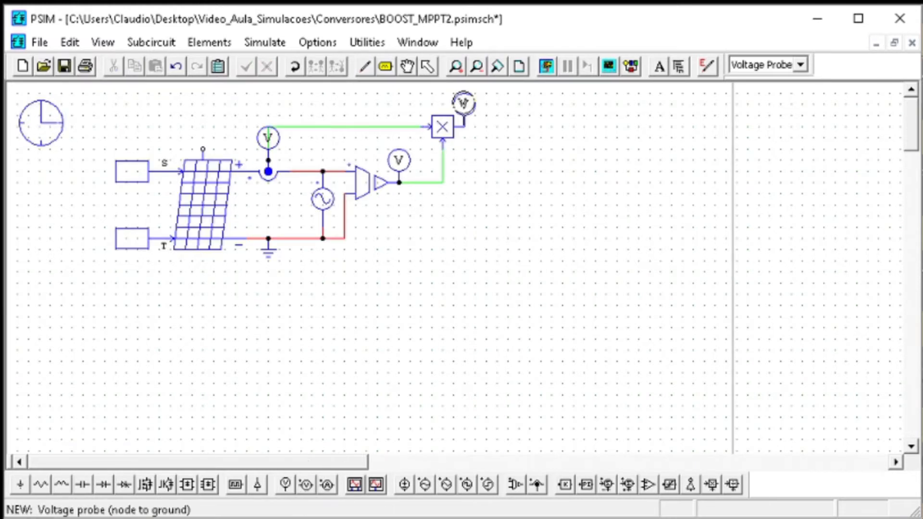
click(464, 126)
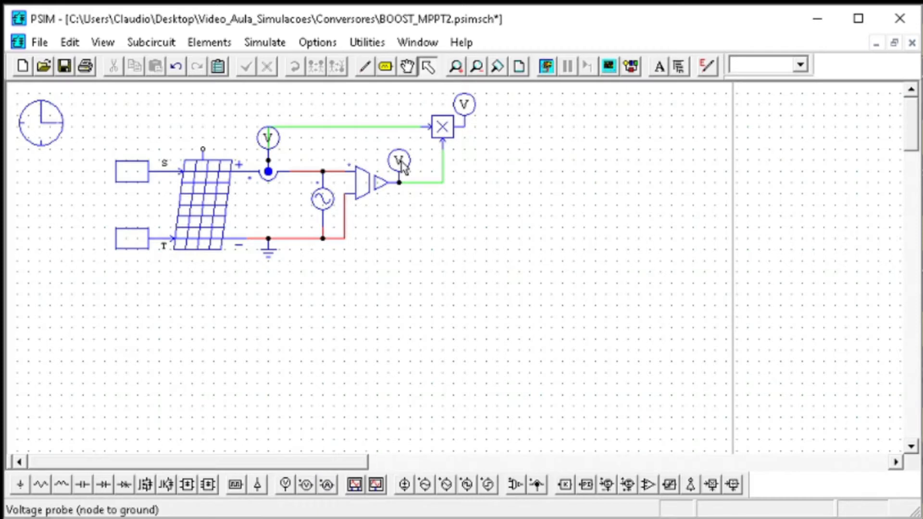
double_click(472, 104)
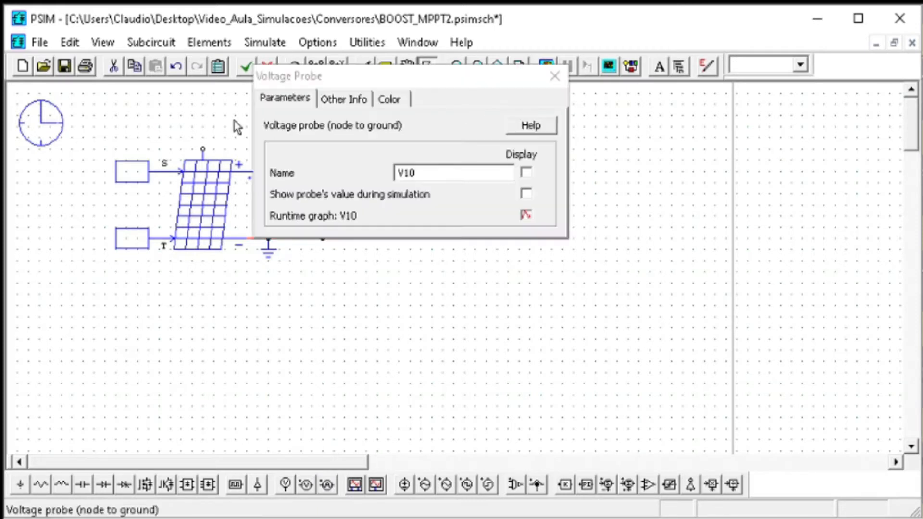
double_click(429, 171)
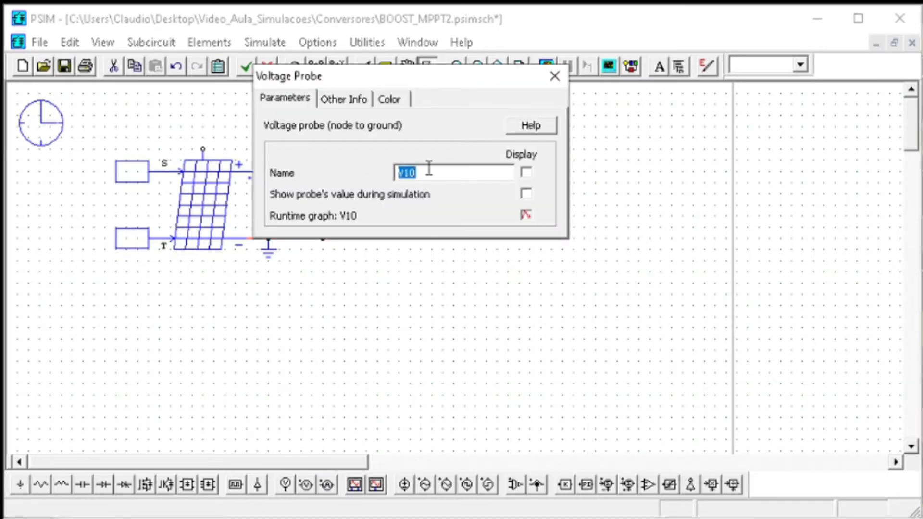
text(PPV)
click(564, 85)
Change the voltage sensor's Gain to VPV
double_click(400, 159)
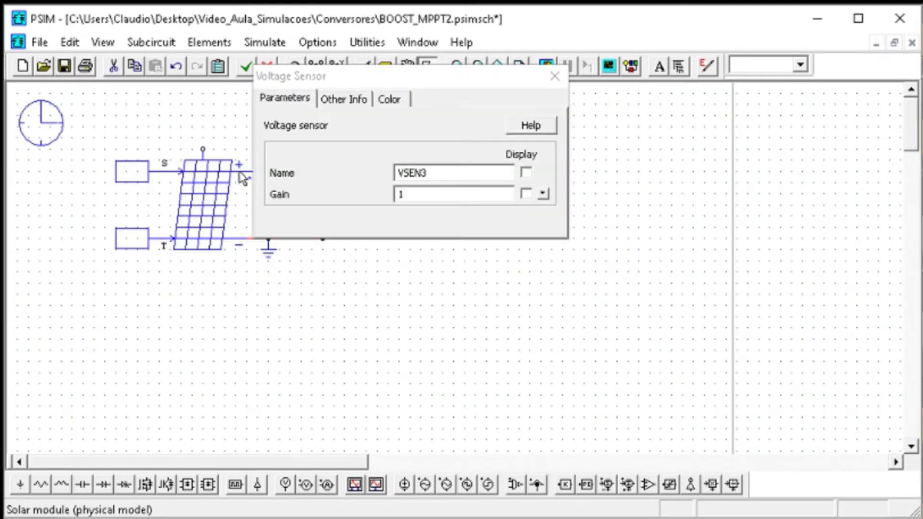
double_click(417, 197)
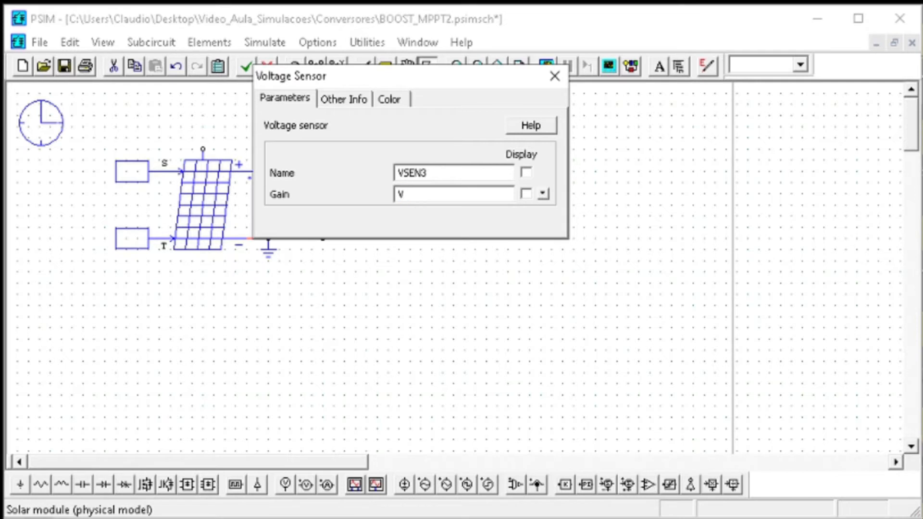
key(Escape)
Name the probe on the current sensor's output IPV and save the schematic
double_click(278, 145)
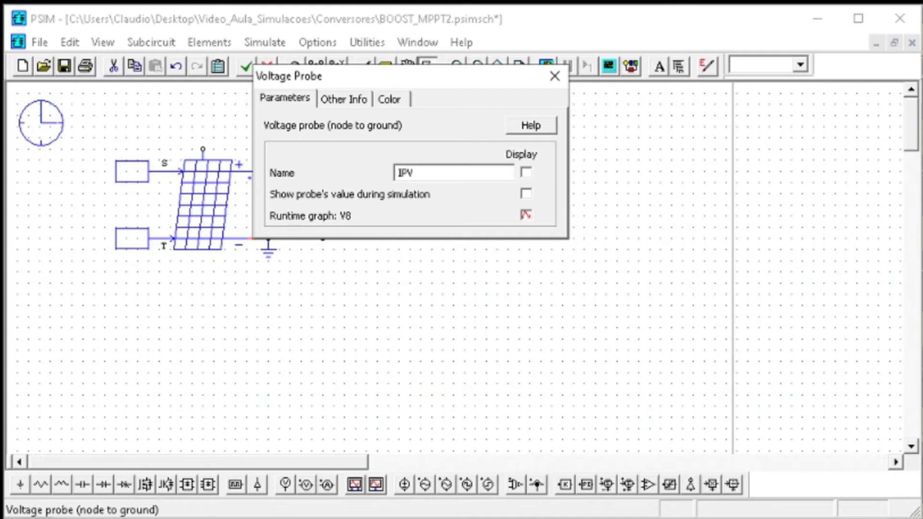
click(554, 76)
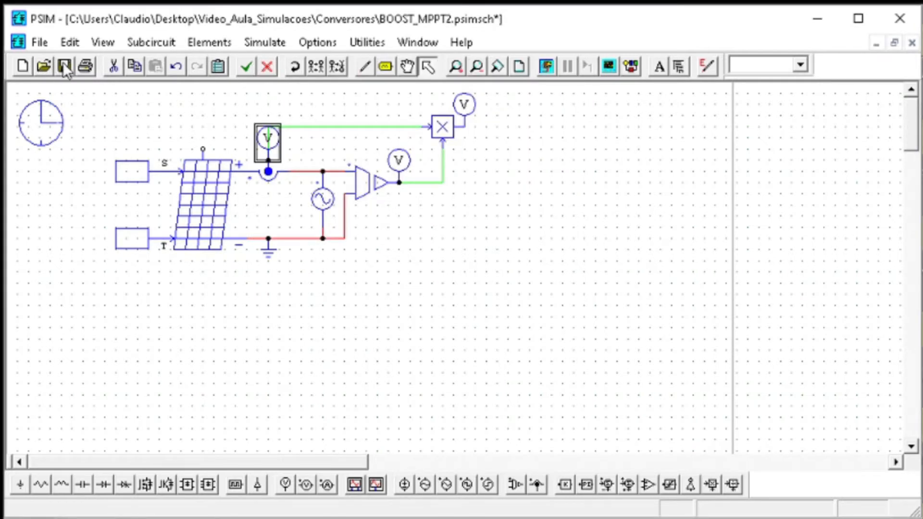
click(64, 65)
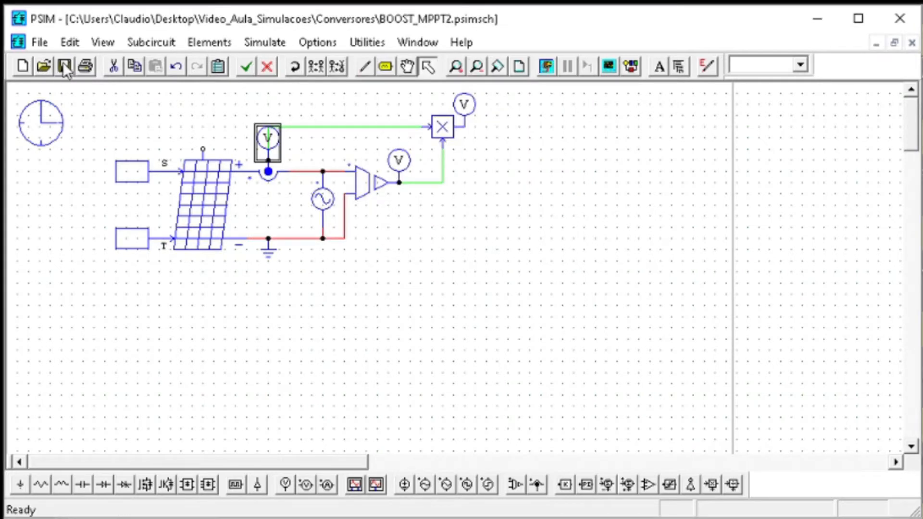
Run the simulation and rename the probe on the voltage sensor's output as VPV
click(546, 66)
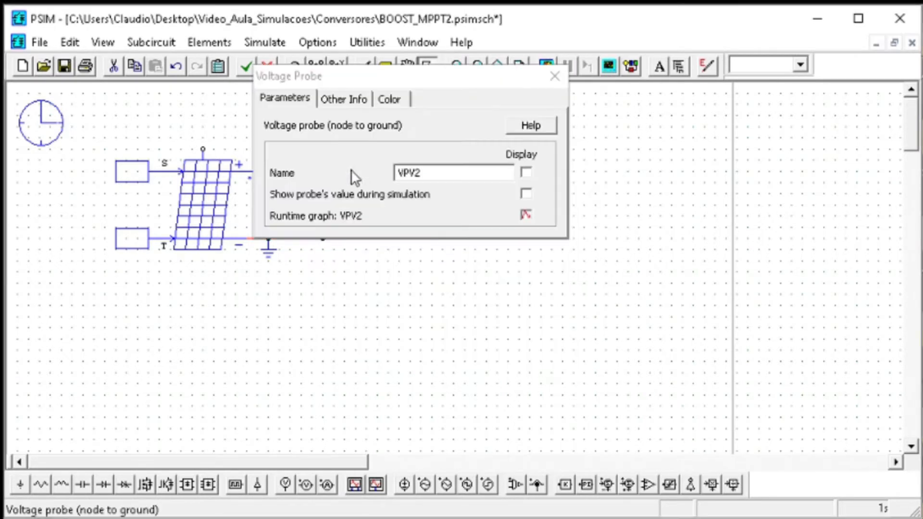
click(454, 171)
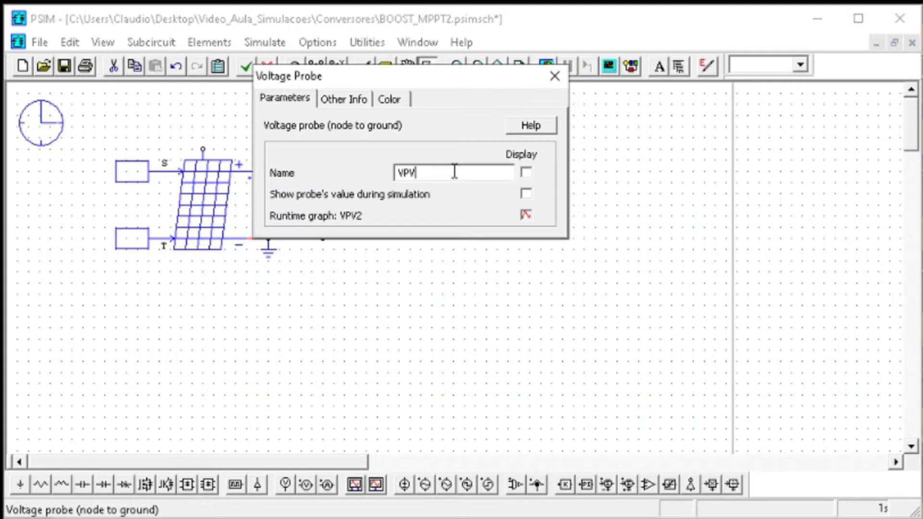
click(546, 81)
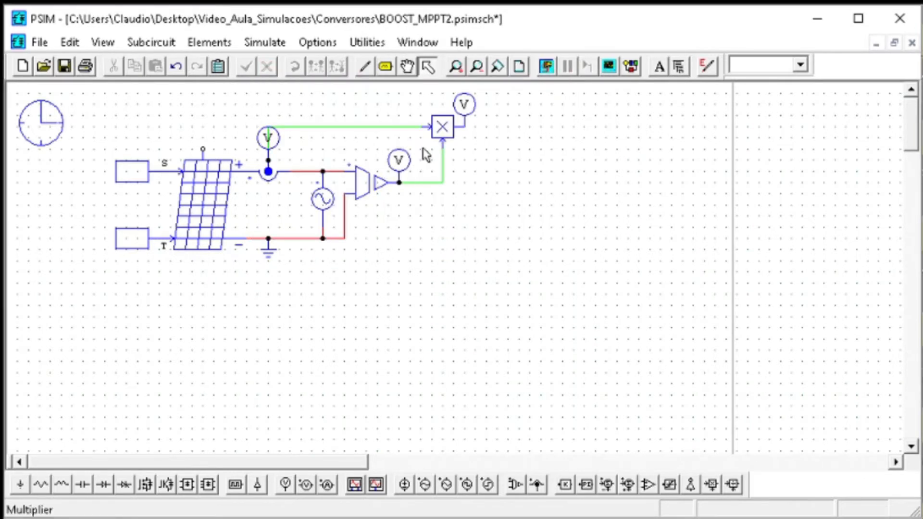
Set the voltage sensor's Gain to 1 and check the settings of the probe on its output
double_click(377, 181)
double_click(398, 195)
text(1)
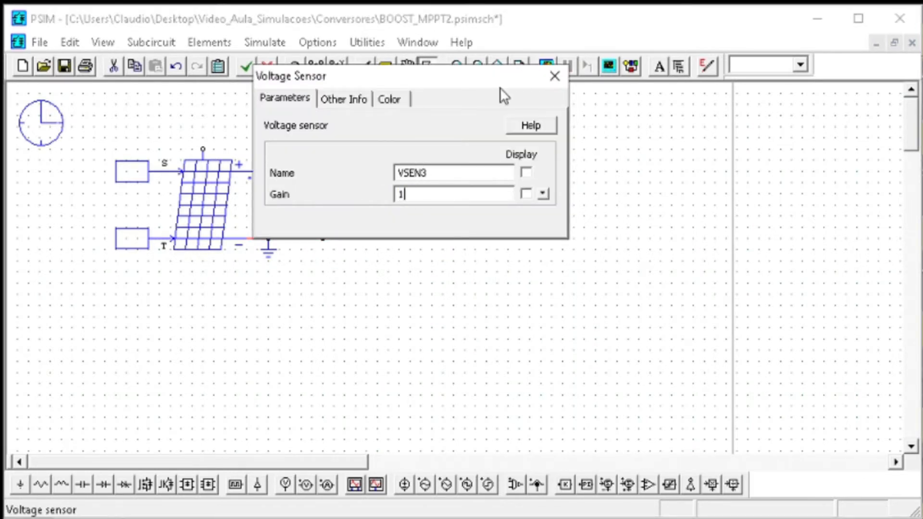
click(555, 76)
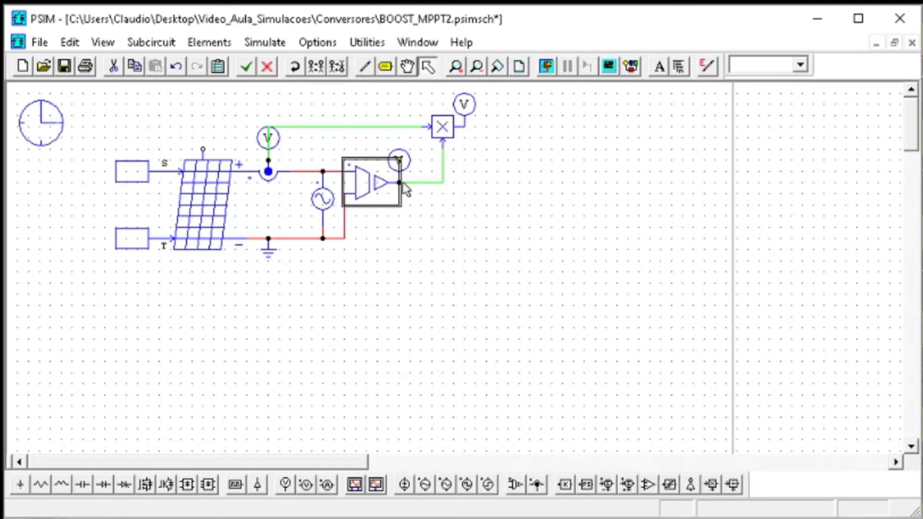
double_click(400, 160)
click(555, 76)
Simulate the circuit and plot IPV and VPV together in a maximized Simview graph
key(F8)
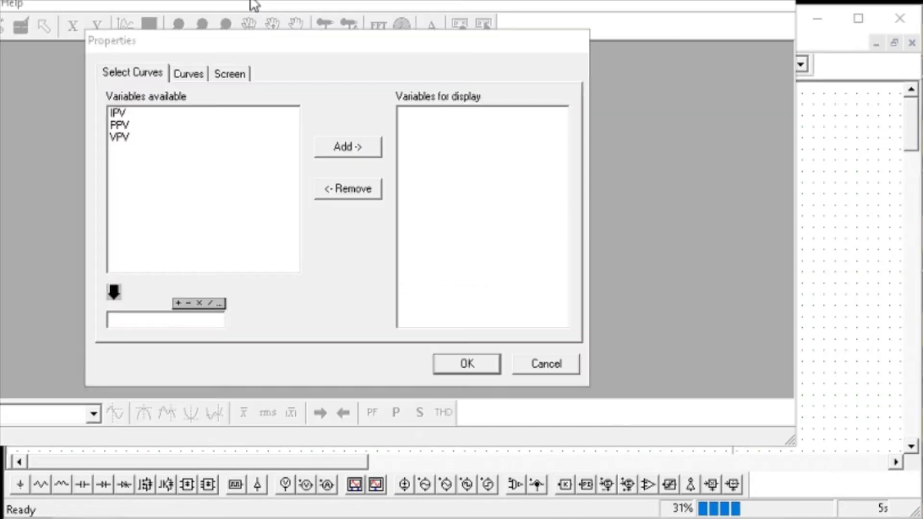
click(128, 113)
ctrl+click(124, 138)
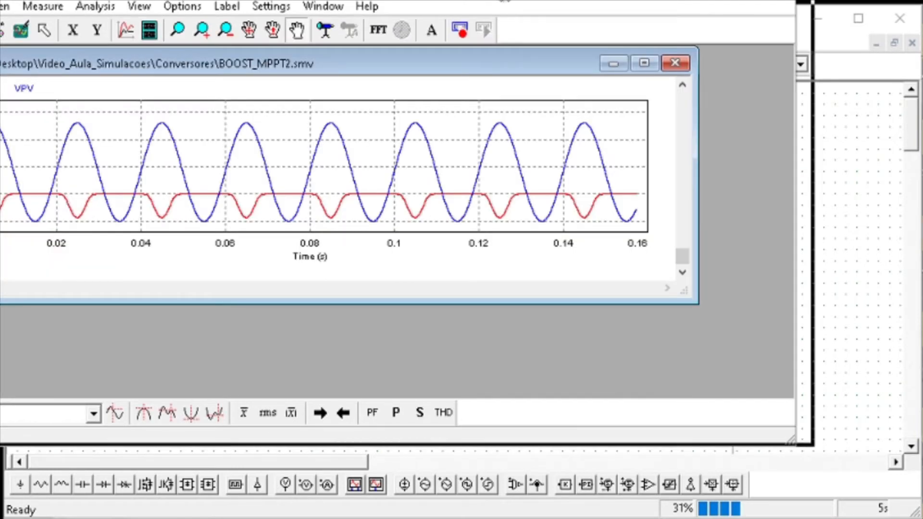
drag(604, 42, 602, 42)
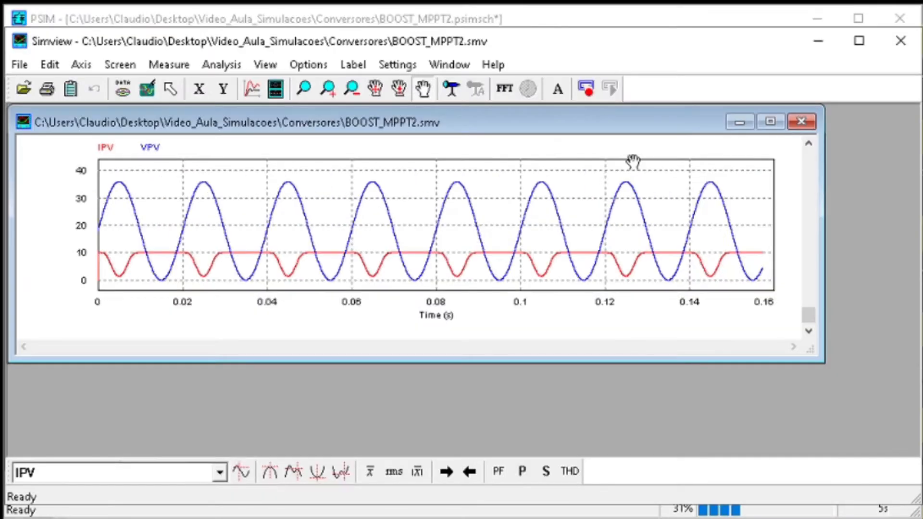
click(772, 124)
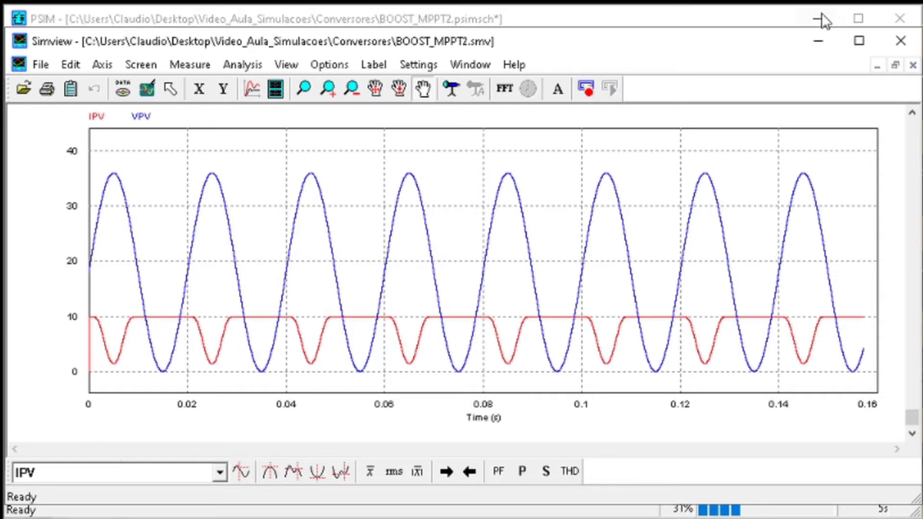
Set both the peak amplitude and the DC offset of the sinusoidal voltage source to 19
click(822, 40)
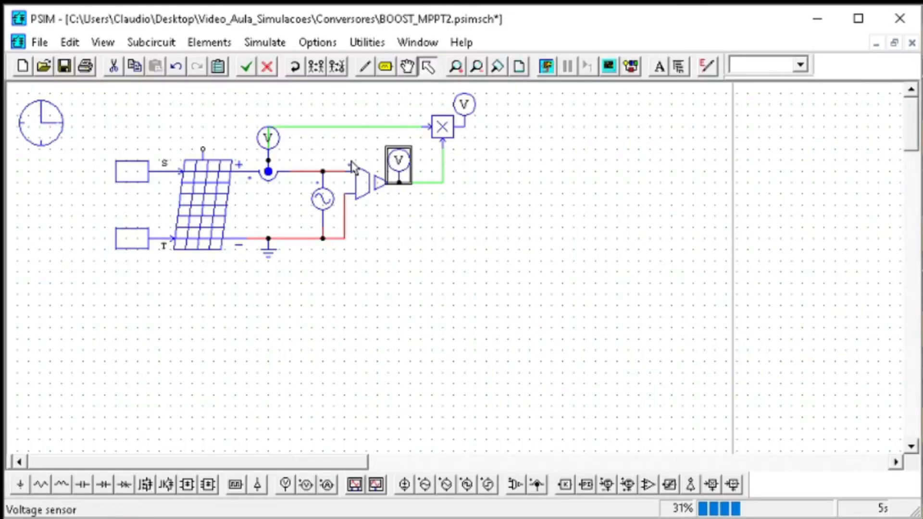
double_click(322, 200)
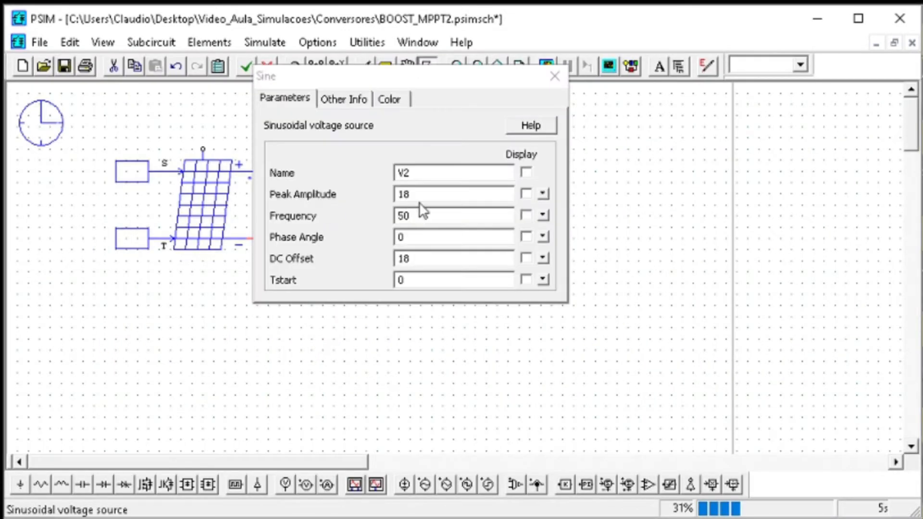
text(19)
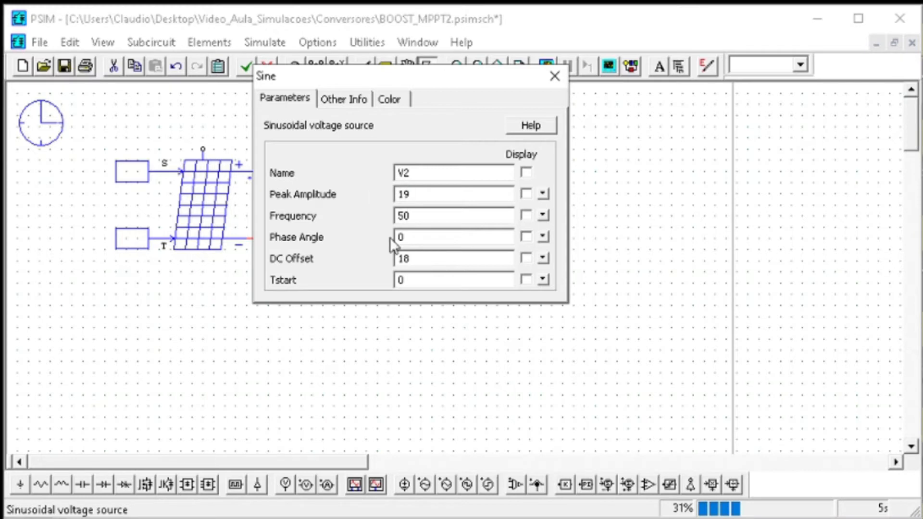
text(1)
click(554, 74)
Rerun the simulation with the modified voltage source and save the schematic
click(556, 72)
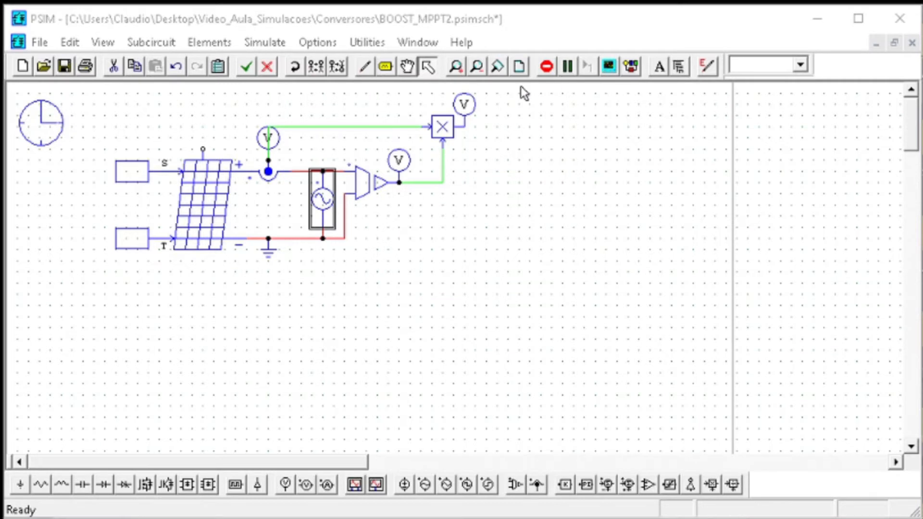
click(72, 70)
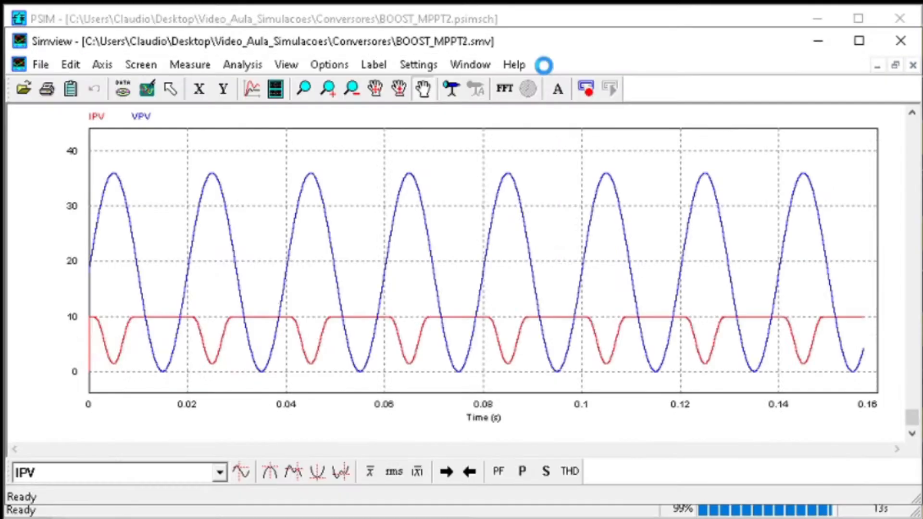
Remove VPV from the displayed variables of the Simview graph, leaving only IPV plotted
click(305, 88)
drag(374, 141, 280, 351)
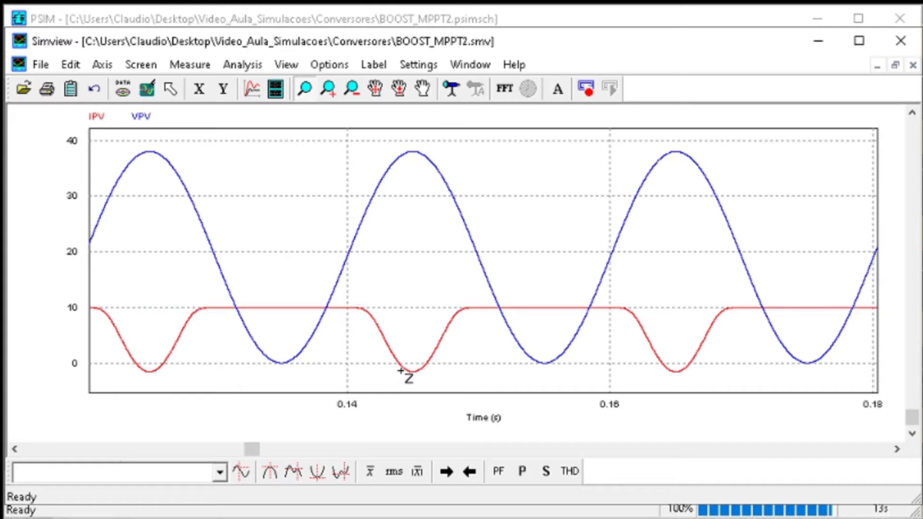
double_click(269, 150)
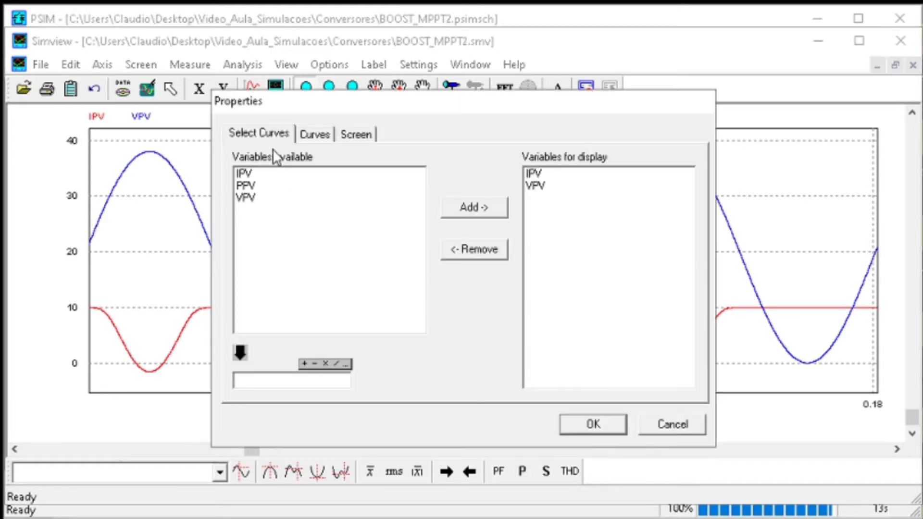
click(548, 188)
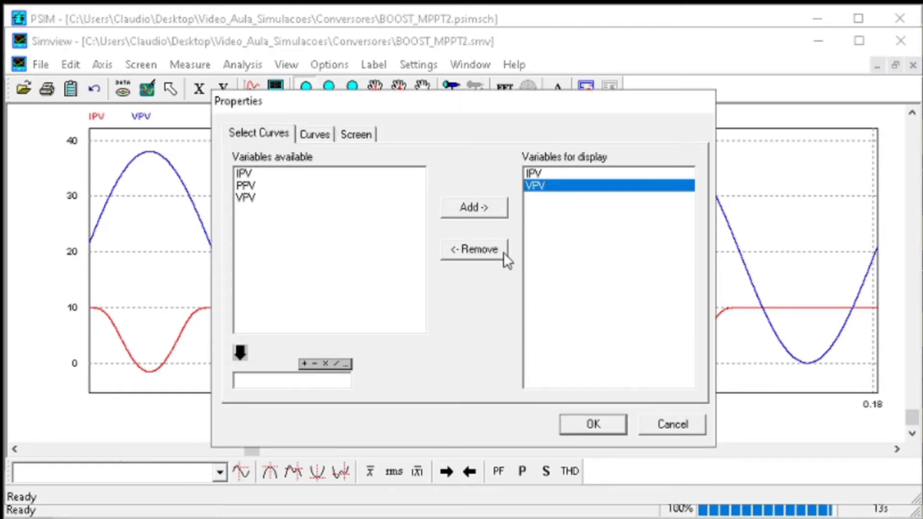
click(503, 251)
click(596, 427)
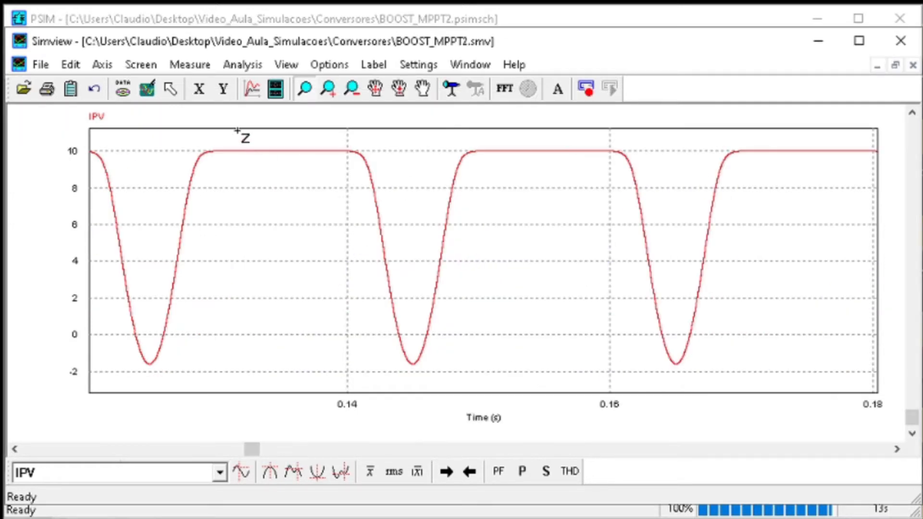
Choose VPV as the X-axis variable to plot the module's current against its voltage
click(141, 65)
mouse_move(105, 69)
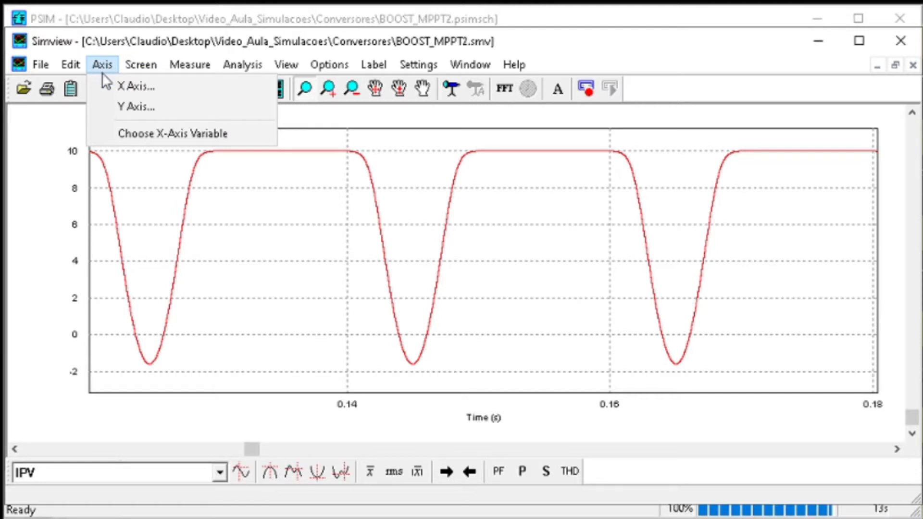
click(124, 133)
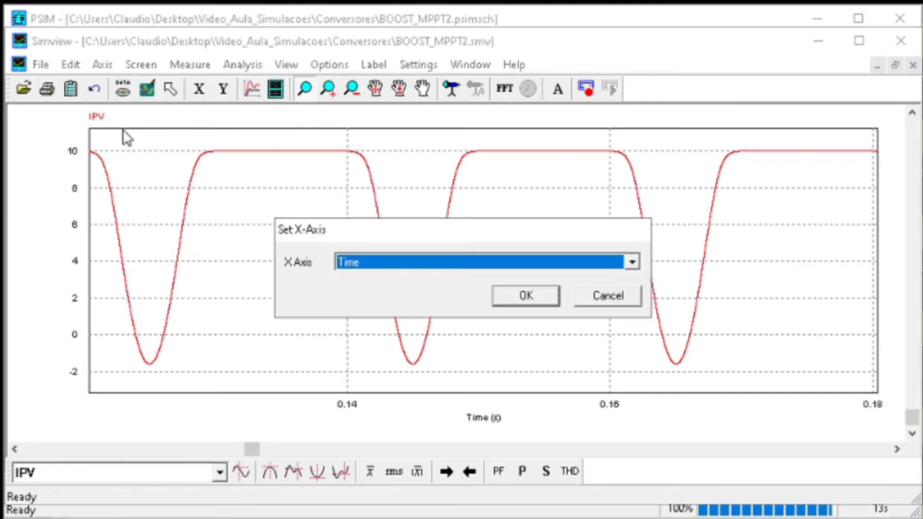
click(422, 263)
click(362, 306)
click(514, 295)
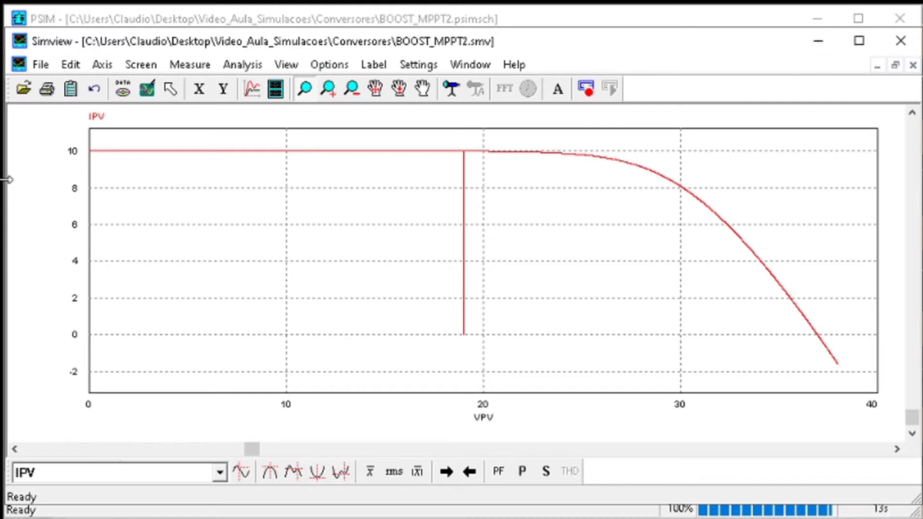
Shrink the Simview window to bring the schematic and the IPV curve into view side by side
drag(9, 179, 540, 189)
click(504, 208)
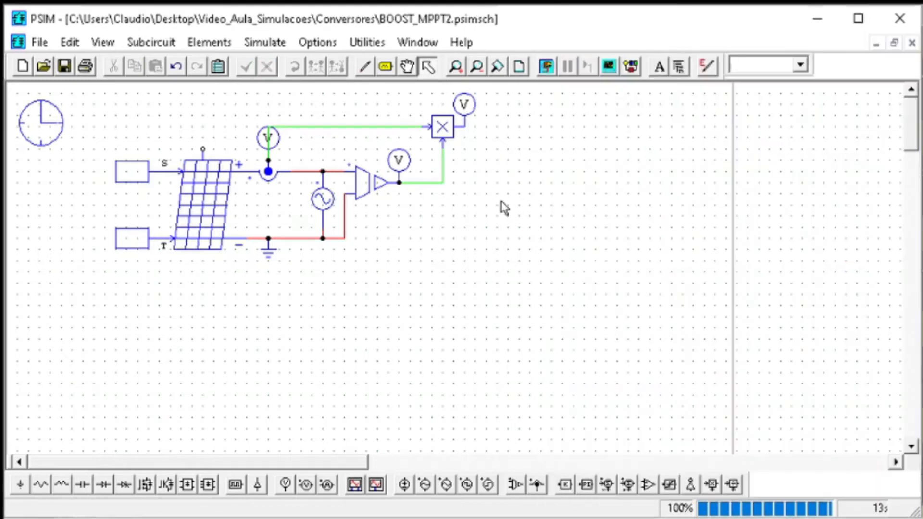
key(alt+Tab)
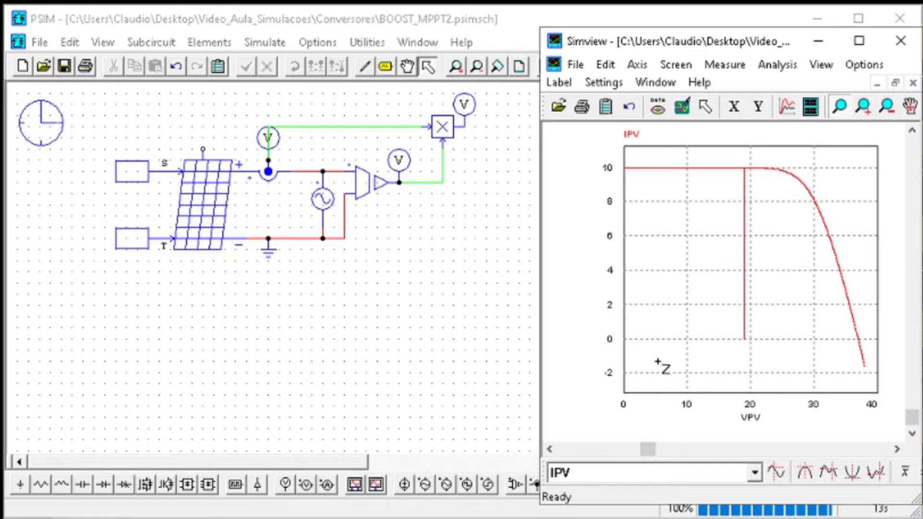
Add a second graph screen in Simview that plots PPV against VPV below the IPV curve
double_click(751, 224)
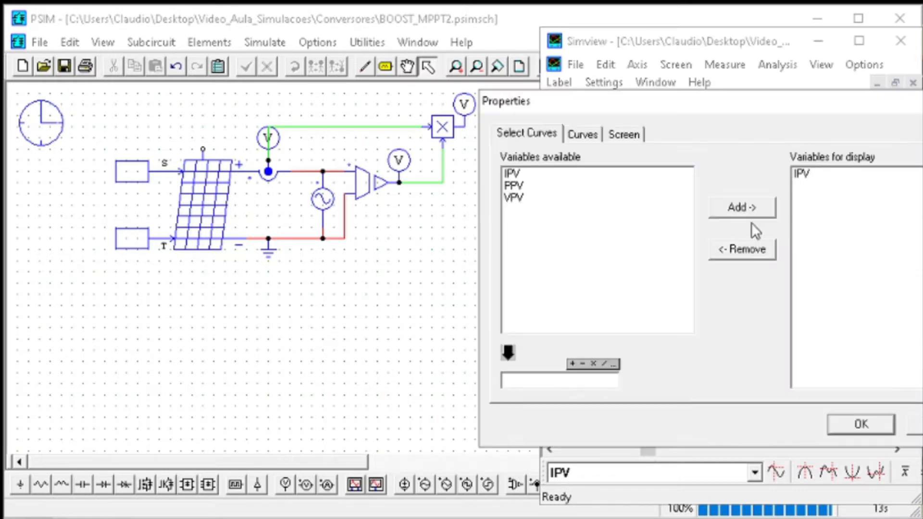
key(Return)
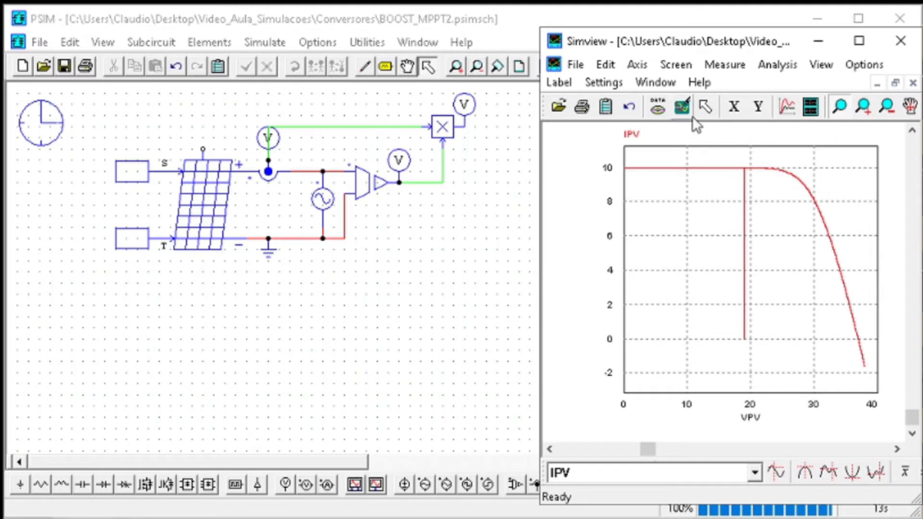
click(808, 113)
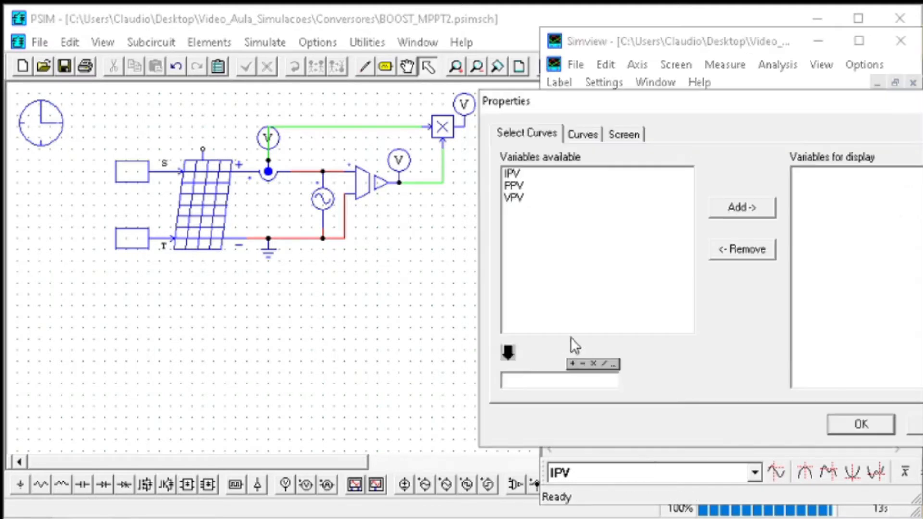
click(543, 185)
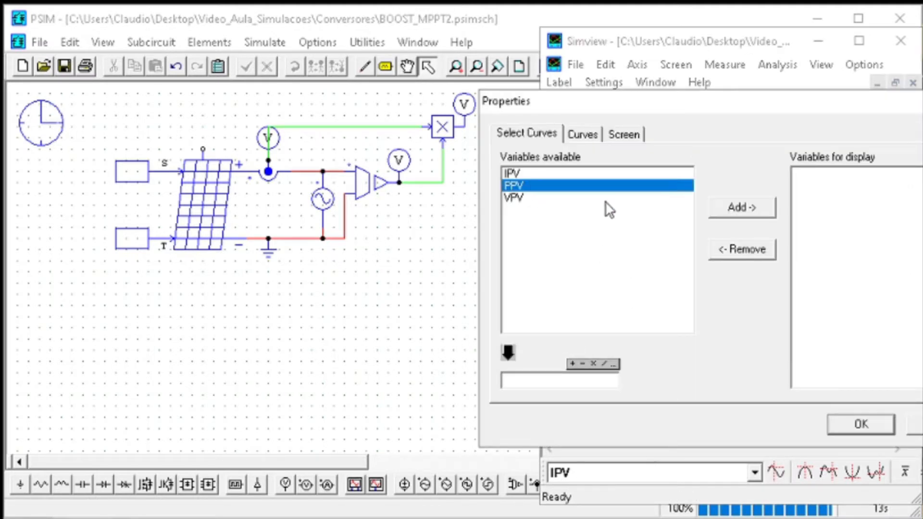
click(738, 211)
click(847, 428)
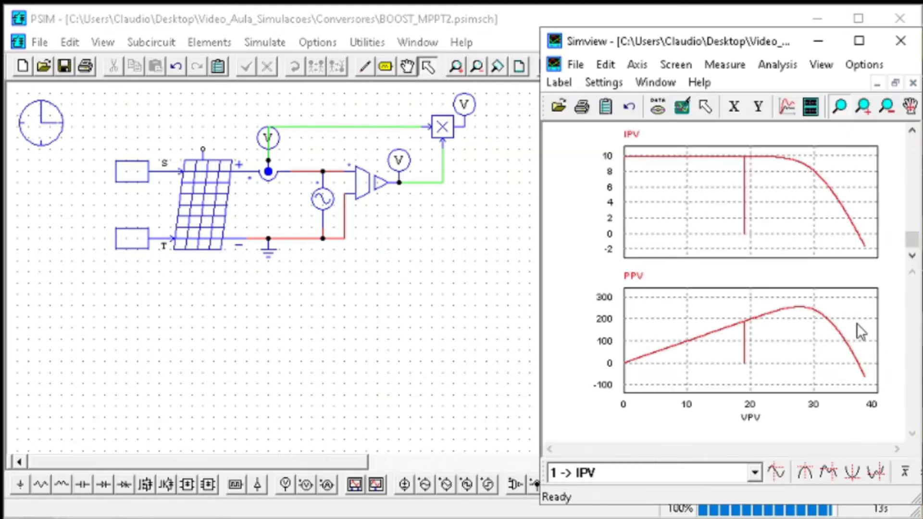
click(857, 323)
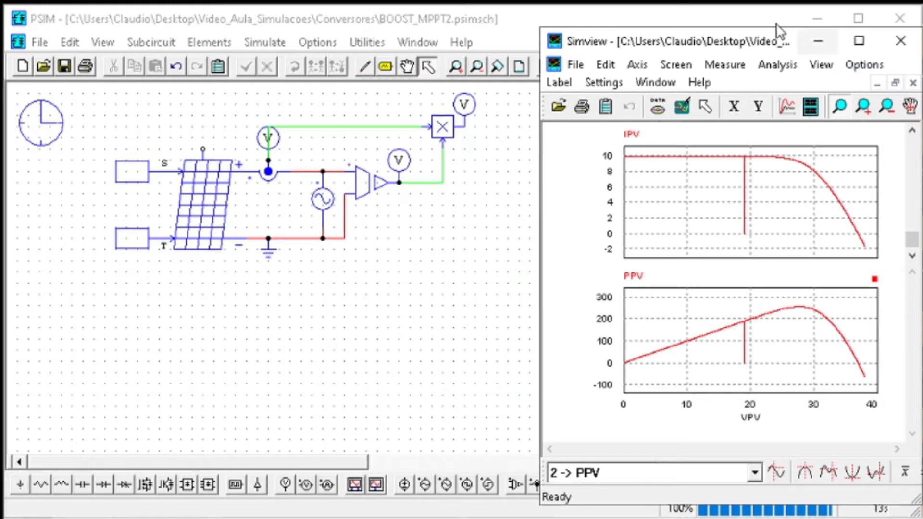
Reposition the Simview window over the schematic's empty area and adjust its width for the two graphs
drag(737, 46, 687, 44)
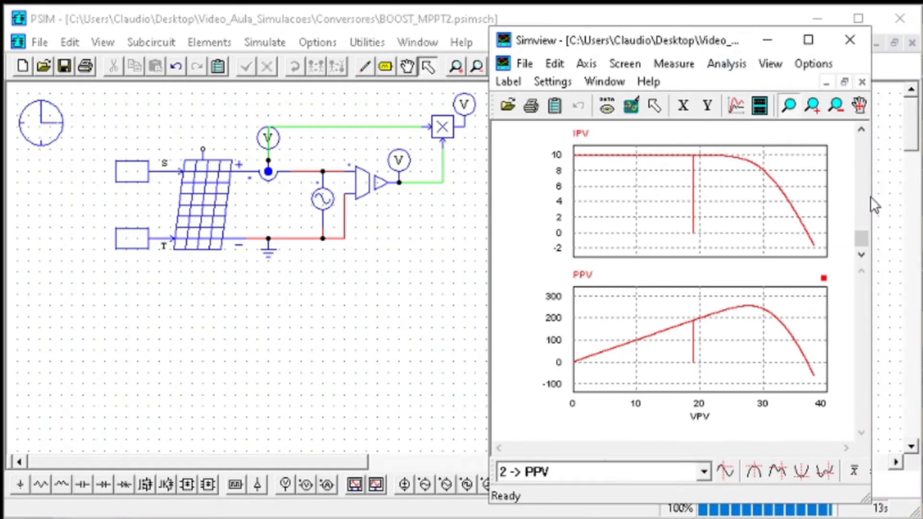
drag(873, 188, 765, 188)
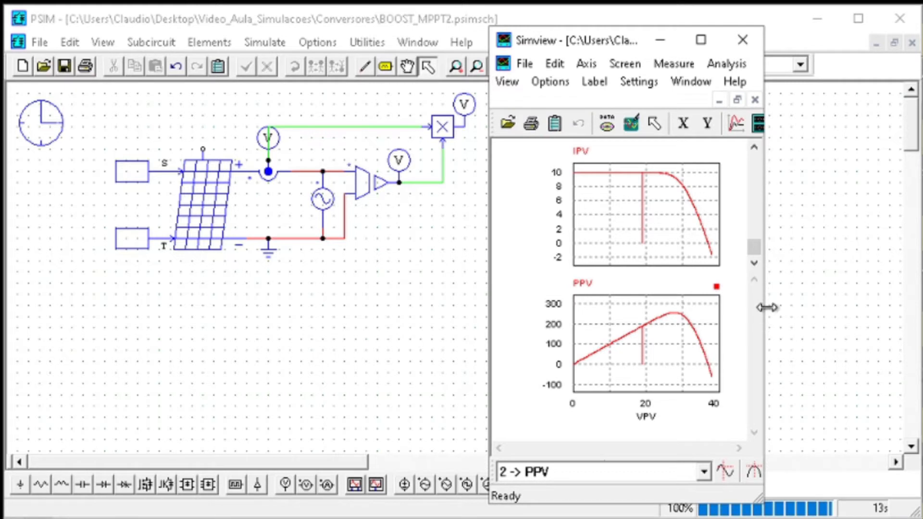
drag(764, 306, 749, 311)
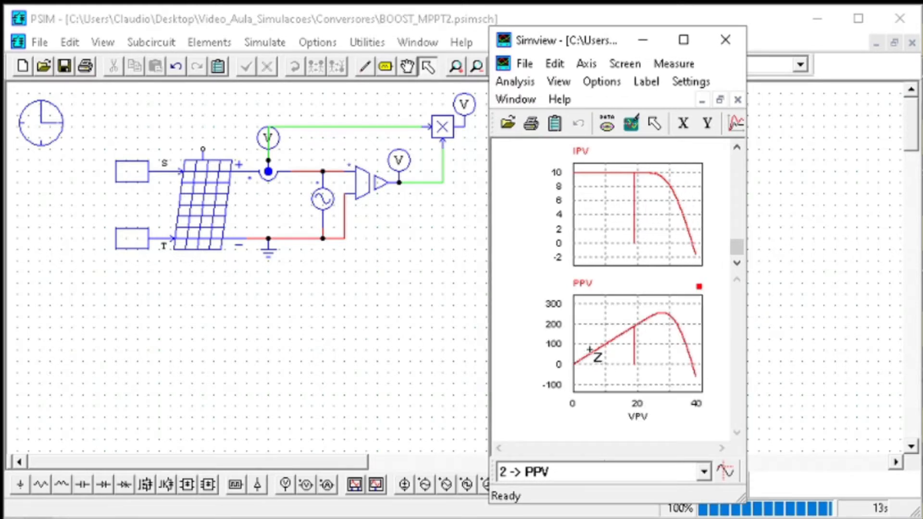
drag(747, 276, 889, 284)
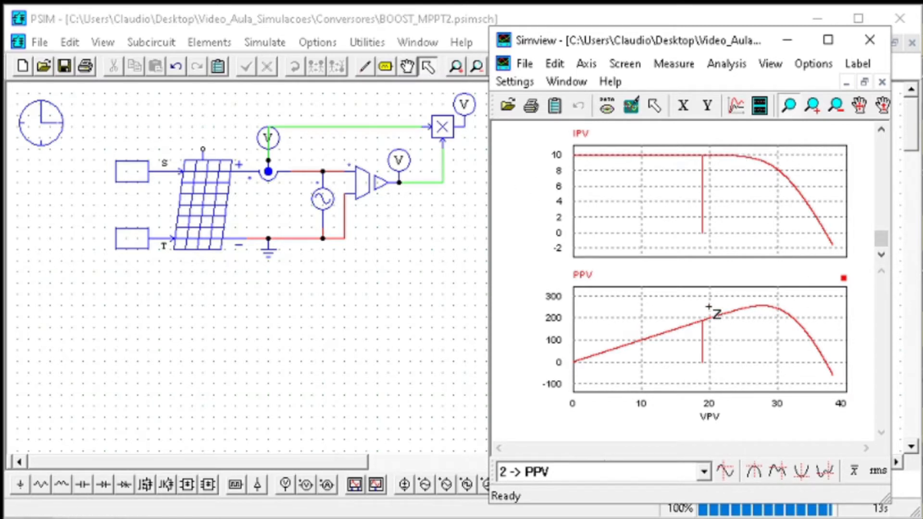
Set the constant feeding the solar module's S input to 300 and start the simulation
double_click(130, 172)
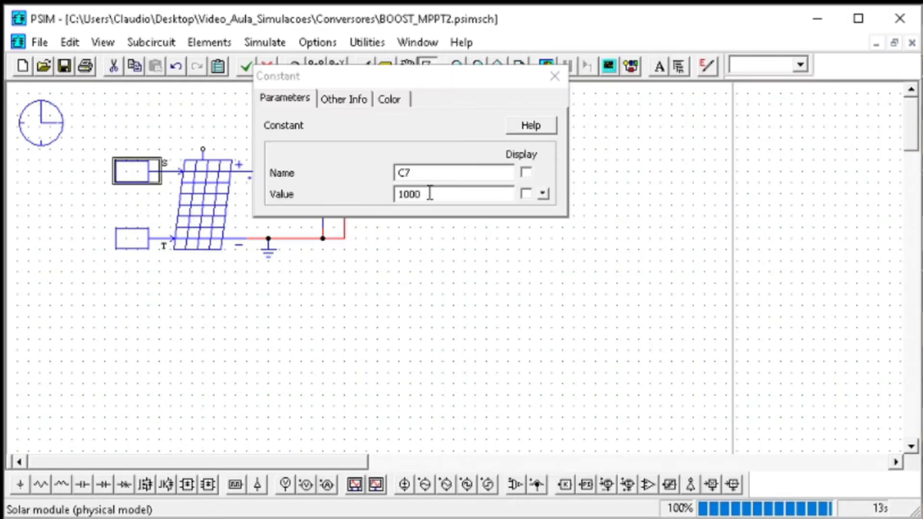
drag(431, 194, 374, 193)
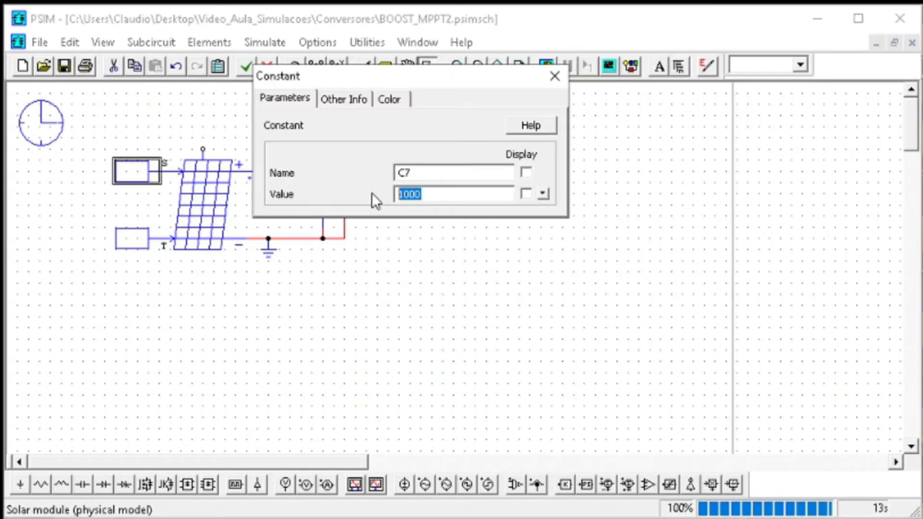
text(300)
click(556, 78)
click(553, 70)
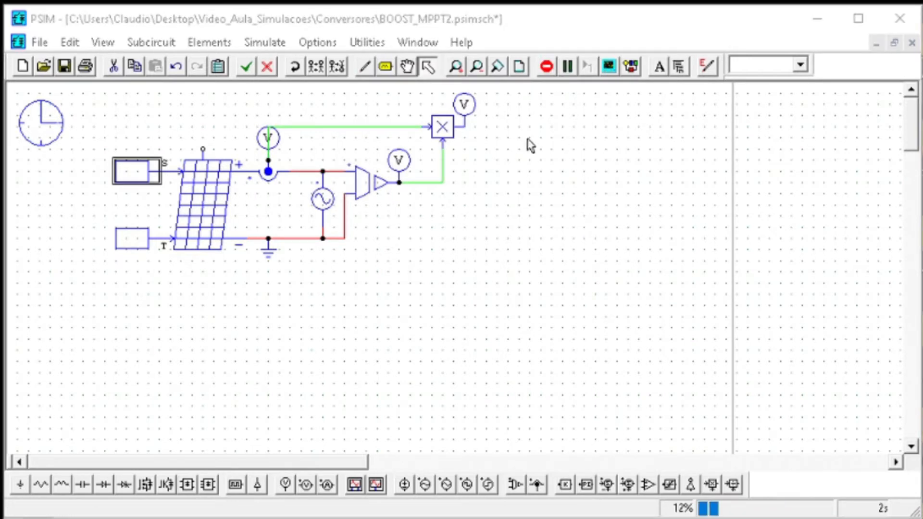
Stop the running simulation and zoom in on the positive parts of the PPV and IPV curves
click(547, 66)
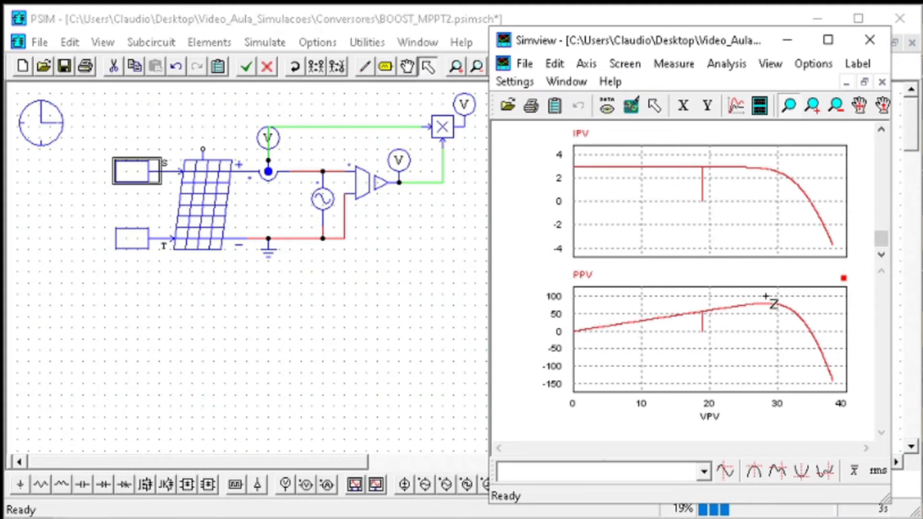
drag(828, 332, 576, 308)
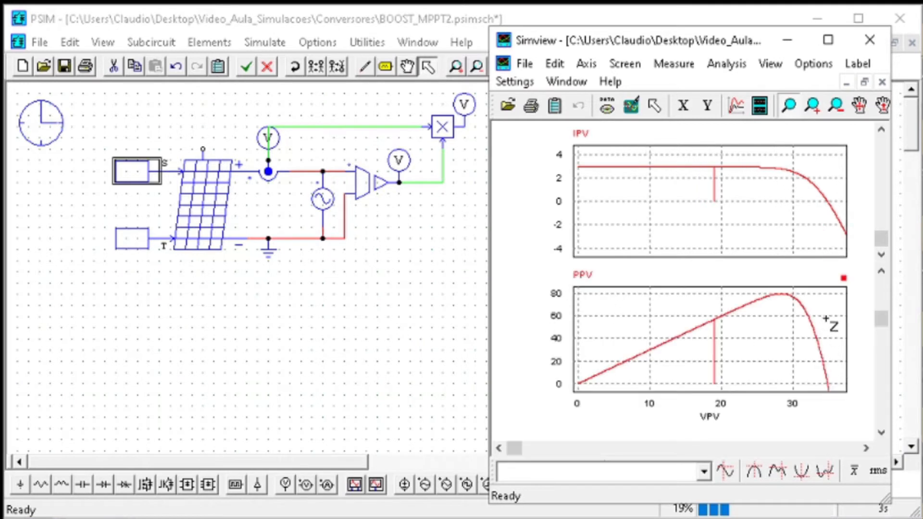
drag(837, 202, 559, 160)
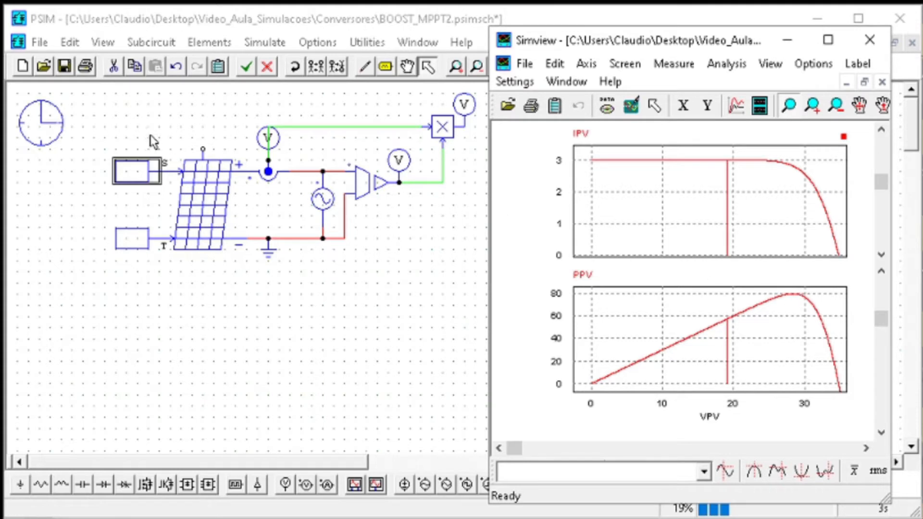
Set the constant feeding the solar module's S input to 600 and run the simulation
double_click(131, 170)
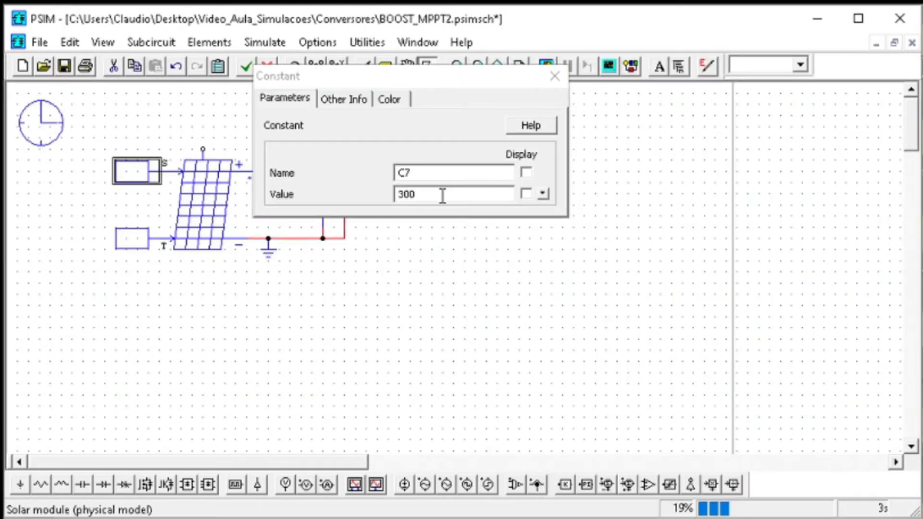
double_click(443, 195)
text(6)
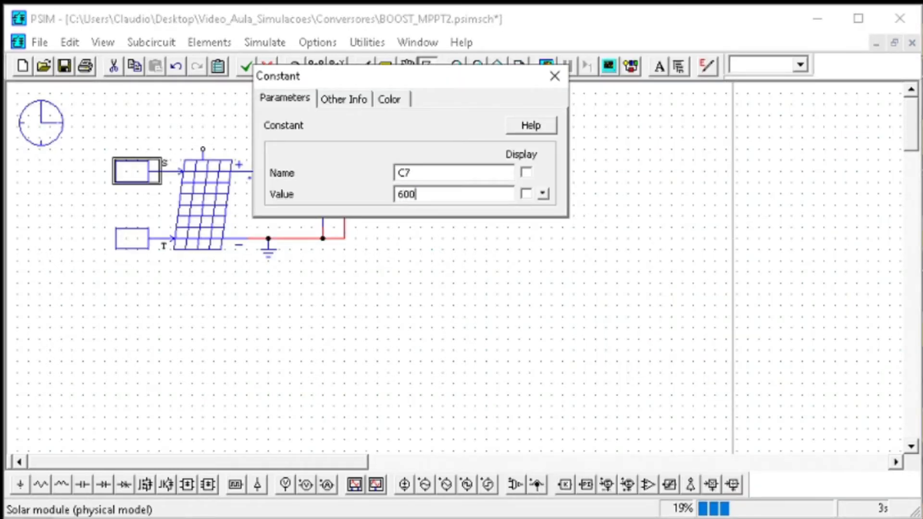
click(555, 76)
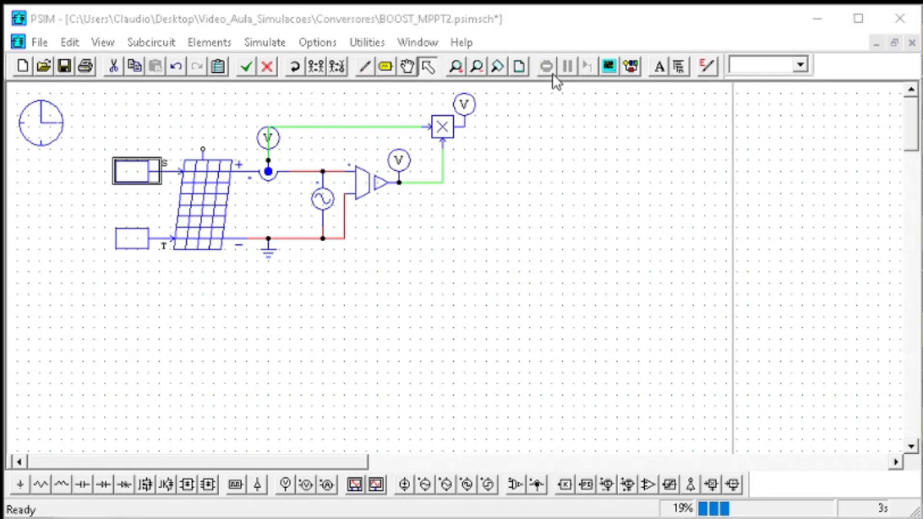
Check the simulation's time settings, then run the simulation and examine the IPV and PPV curves against VPV
double_click(52, 128)
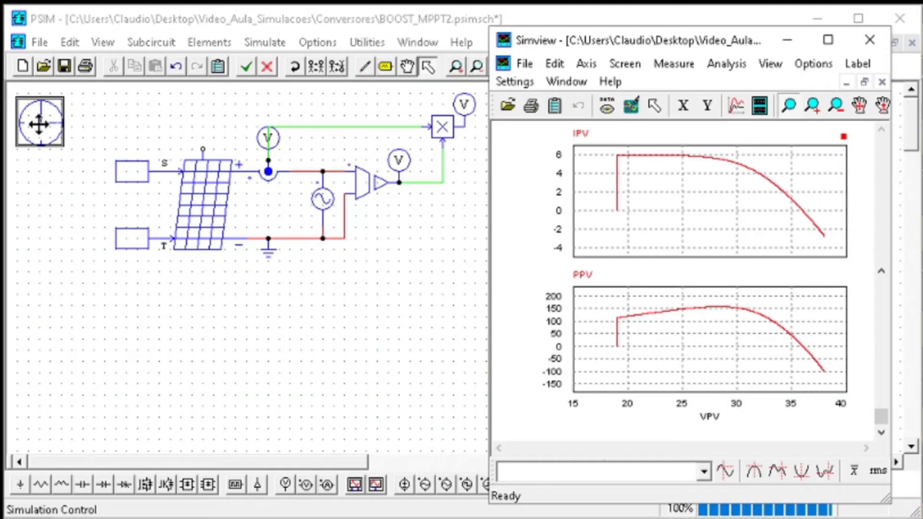
double_click(39, 120)
click(595, 76)
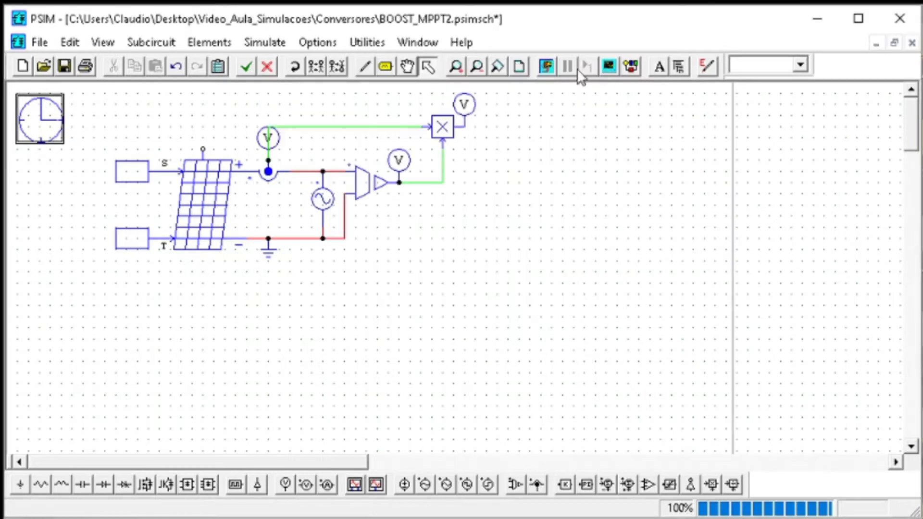
click(545, 67)
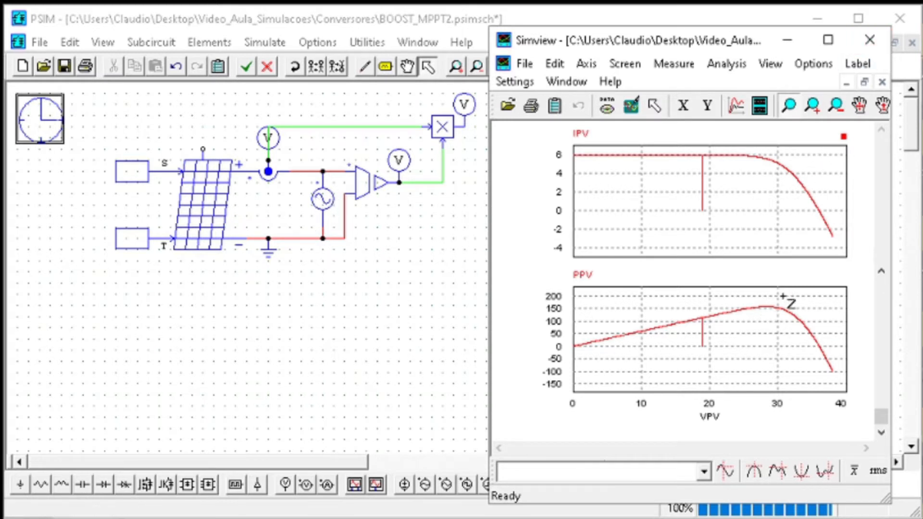
click(863, 42)
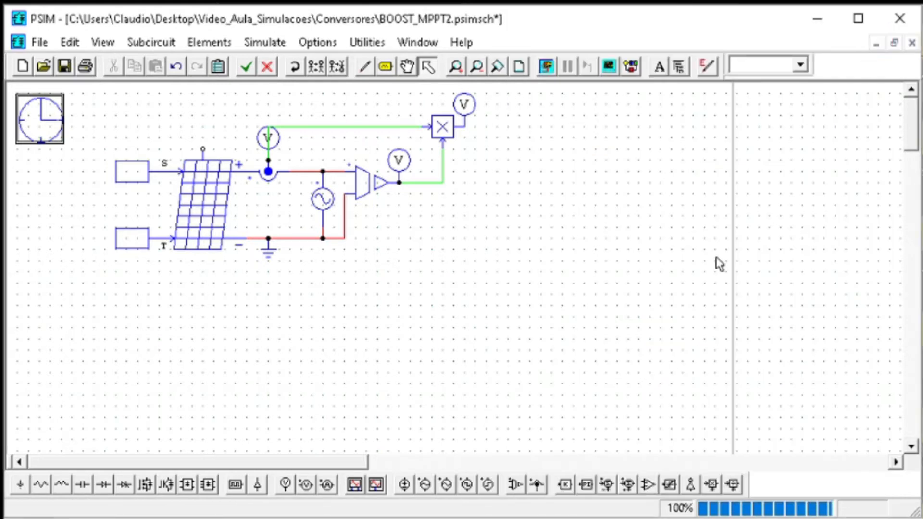
Move the whole solar module test circuit to an empty area lower right on the schematic, leaving the simulation control in place
drag(666, 325, 101, 89)
drag(229, 170, 662, 358)
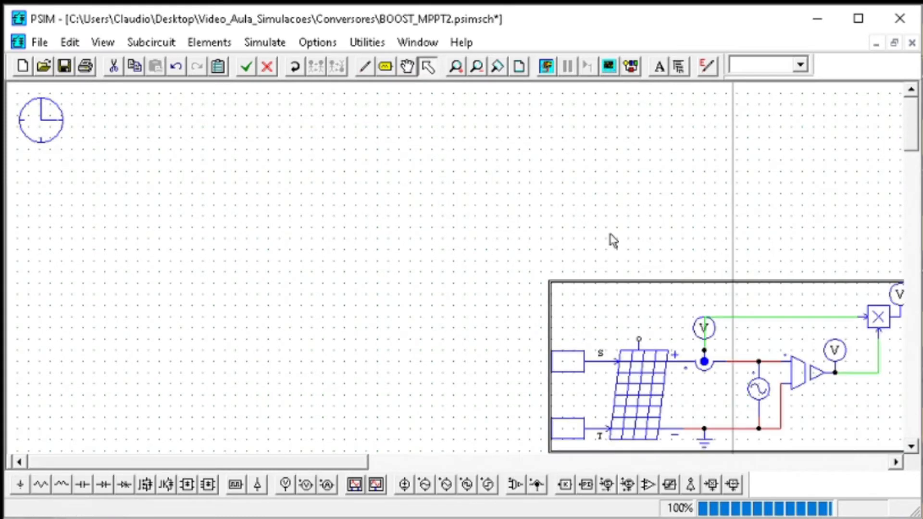
double_click(570, 368)
click(555, 76)
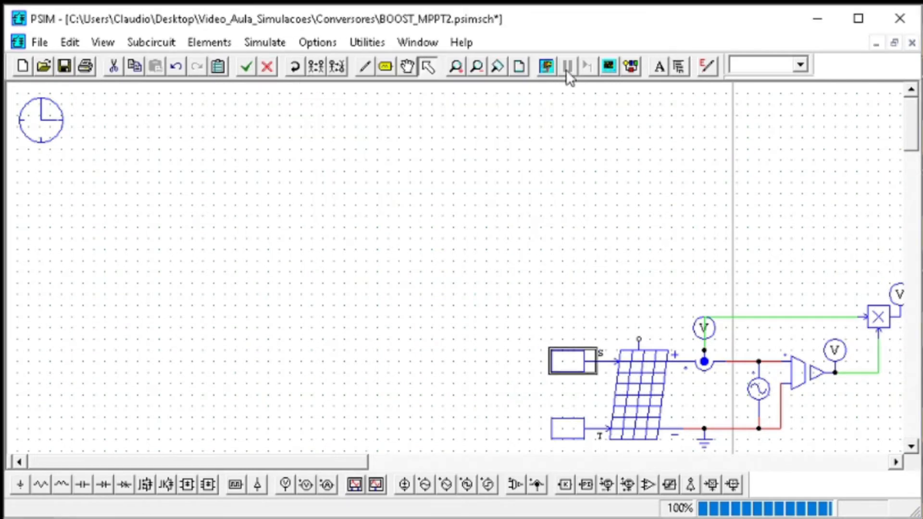
drag(693, 449, 513, 320)
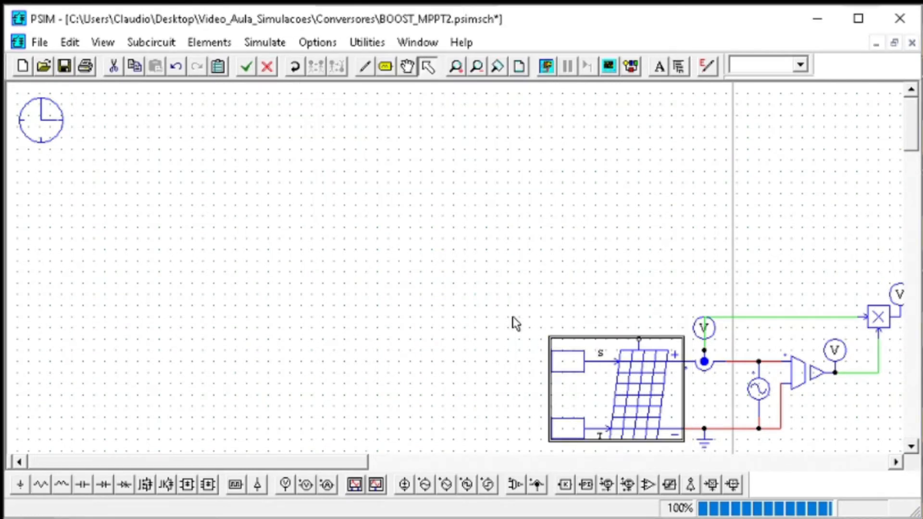
click(770, 449)
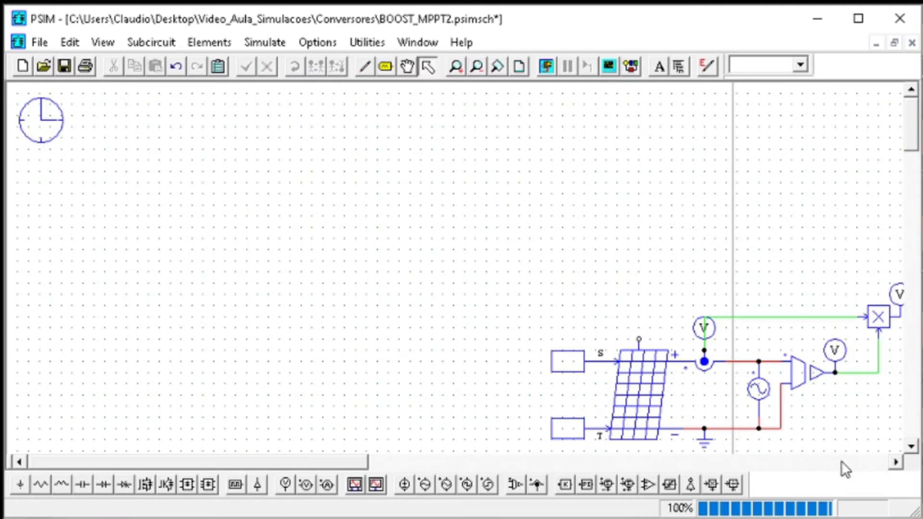
Copy the whole solar module test circuit and paste a duplicate into the free area at the schematic's upper left
scroll(837, 442, down, 3)
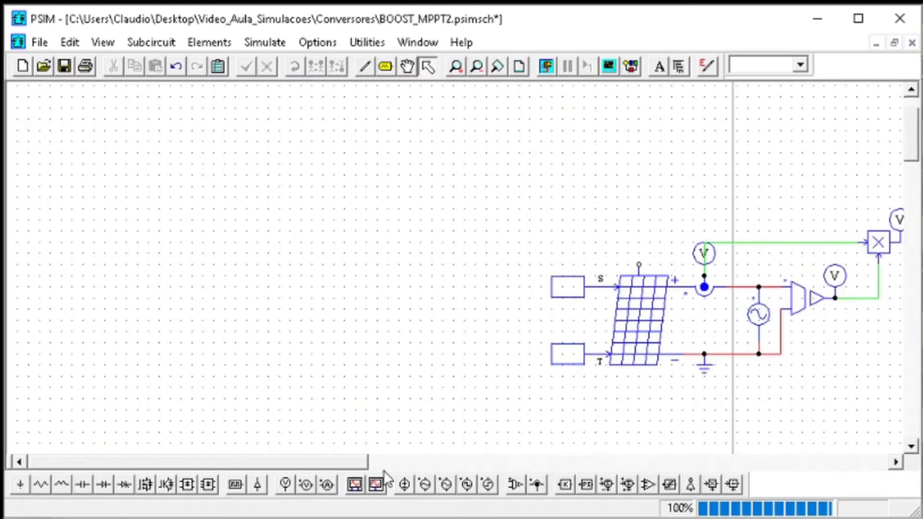
drag(362, 467, 423, 465)
key(ctrl+a)
key(ctrl+c)
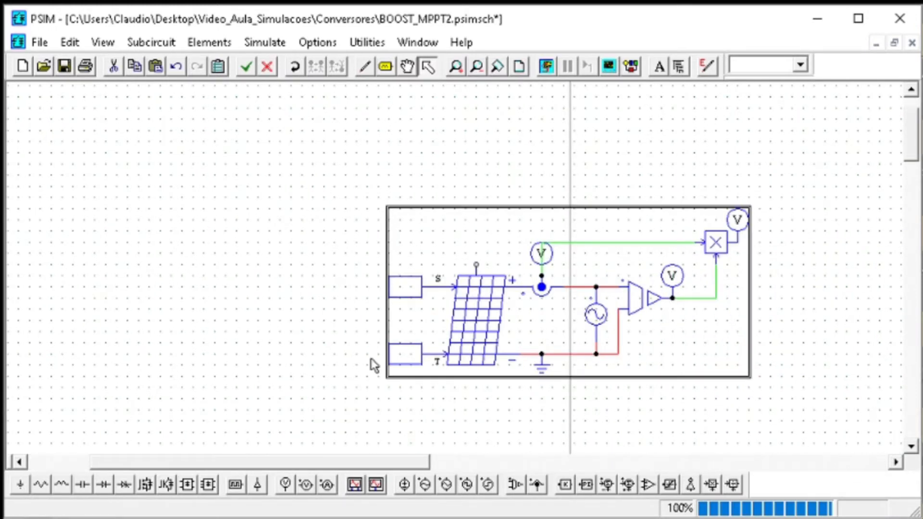
key(ctrl+v)
Disable the original solar module test circuit and move it farther right, past the page boundary line
drag(854, 209, 308, 420)
right_click(510, 376)
click(558, 462)
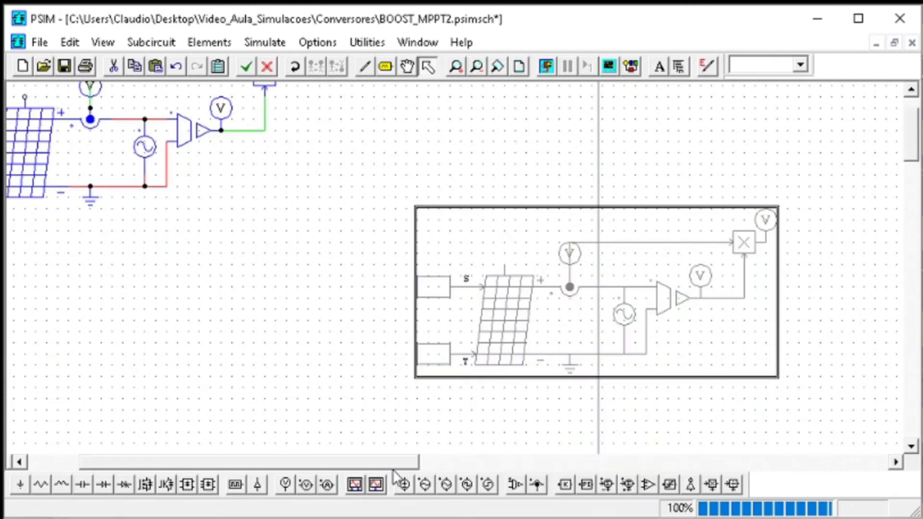
drag(294, 466, 241, 466)
scroll(247, 323, up, 2)
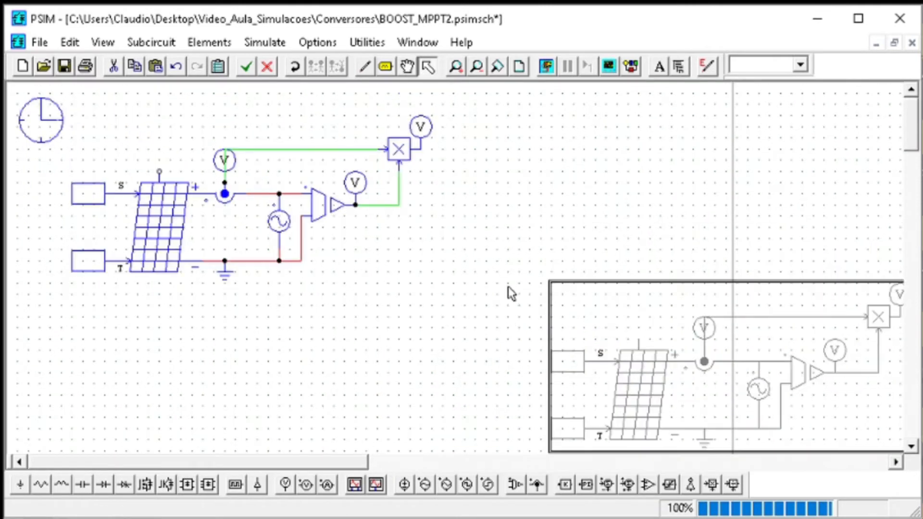
drag(565, 323, 814, 276)
Delete the sinusoidal voltage source and its leftover wire stub from the active circuit, and save the schematic
drag(510, 329, 342, 91)
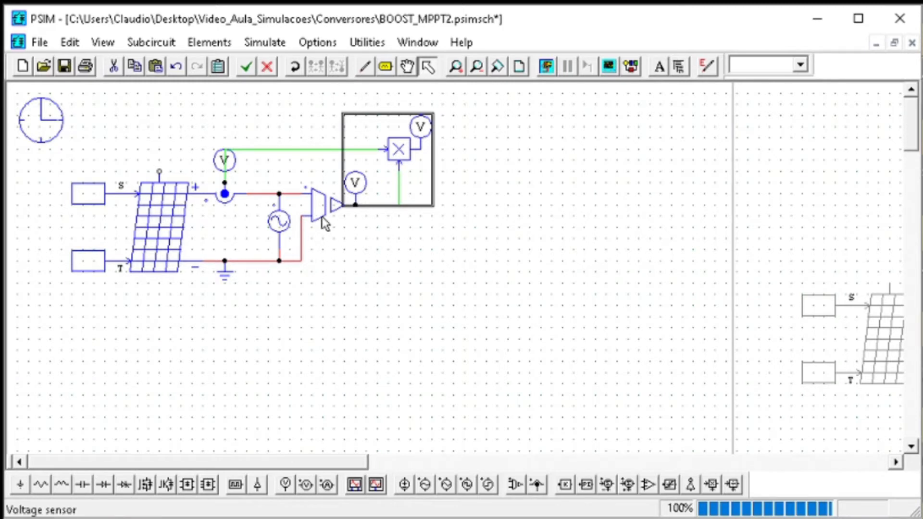
click(349, 233)
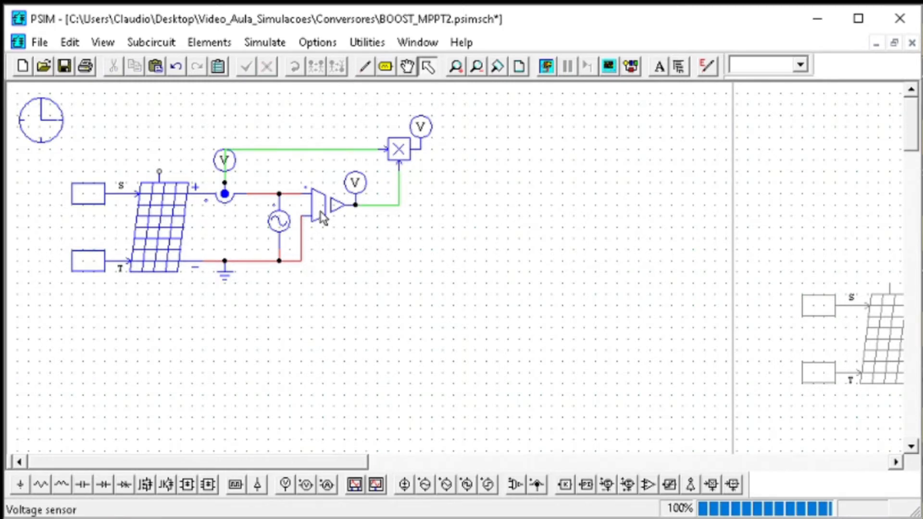
click(279, 220)
key(Delete)
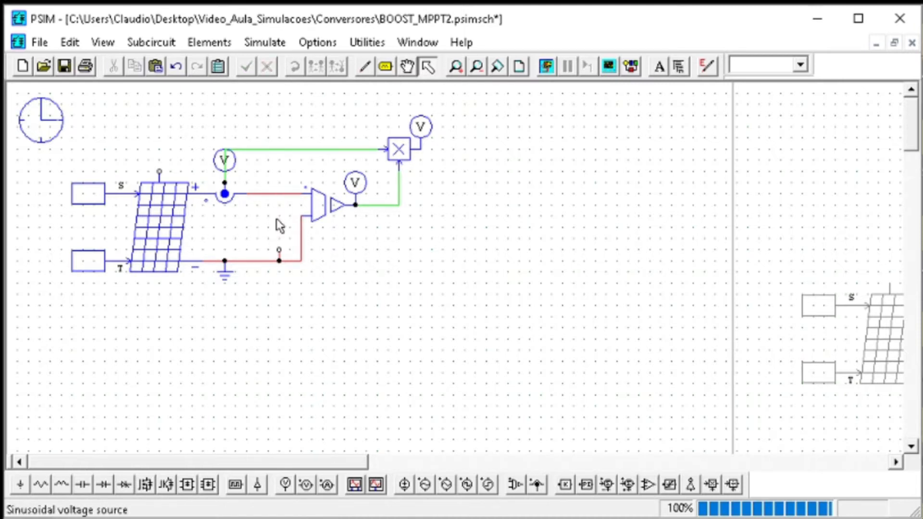
click(280, 260)
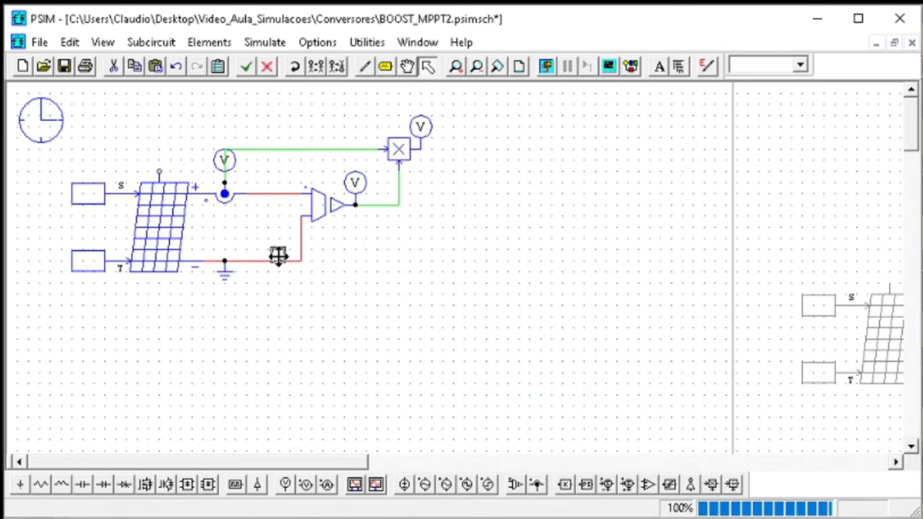
key(Delete)
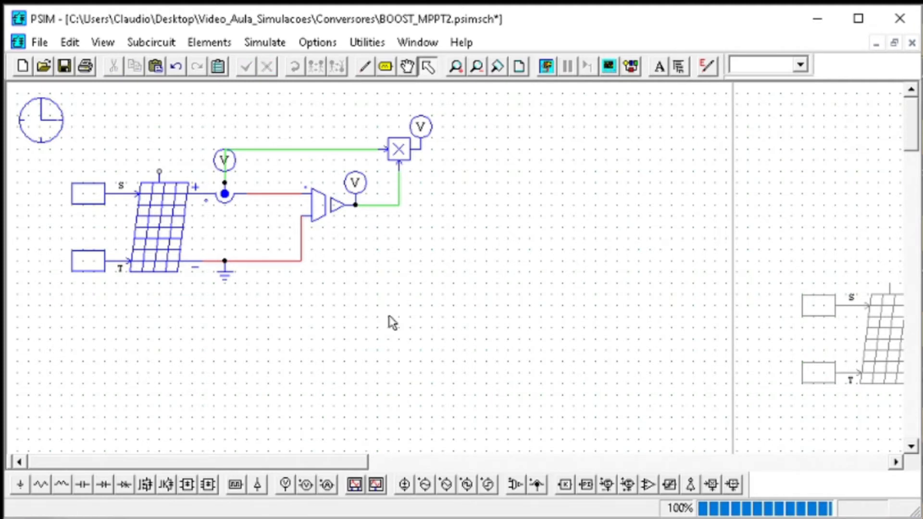
click(67, 72)
Move the voltage sensor closer to the current sensor, and bring the multiplier and its voltage probes in beside it
click(321, 205)
drag(321, 205, 278, 215)
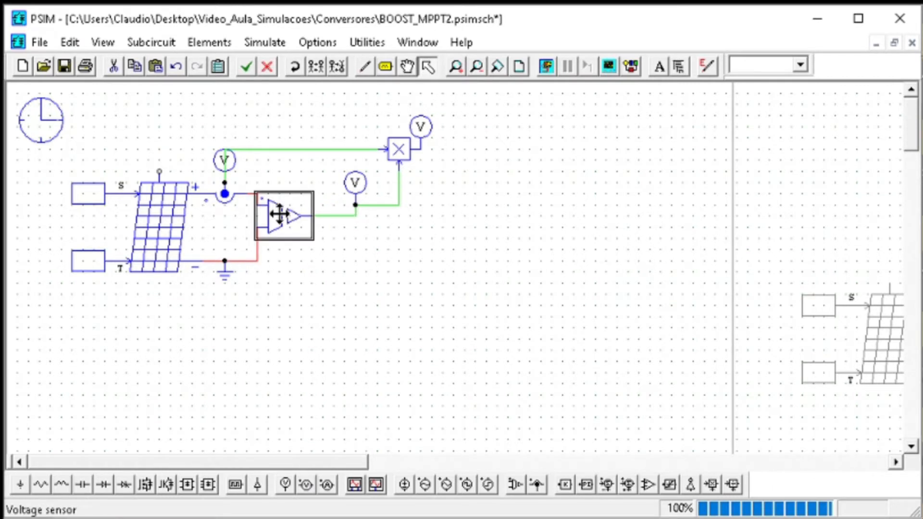
click(394, 246)
drag(483, 227, 330, 114)
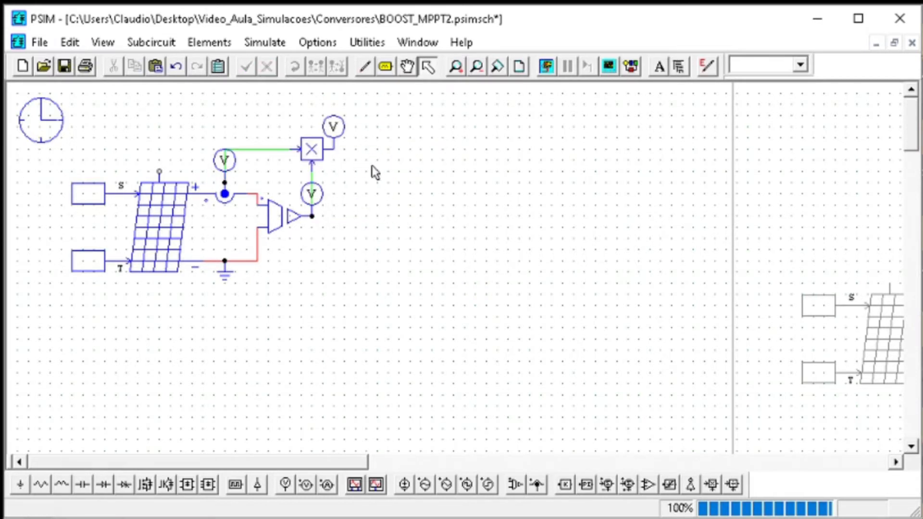
Replace the multiplier and voltage probes with labels: IPV on the current sensor and VPV on the voltage sensor's output
drag(375, 235, 276, 100)
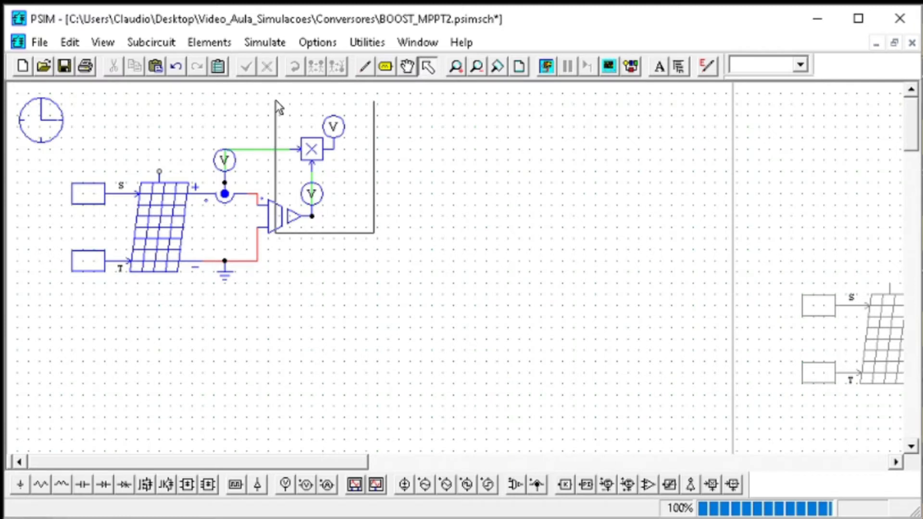
key(Delete)
click(386, 67)
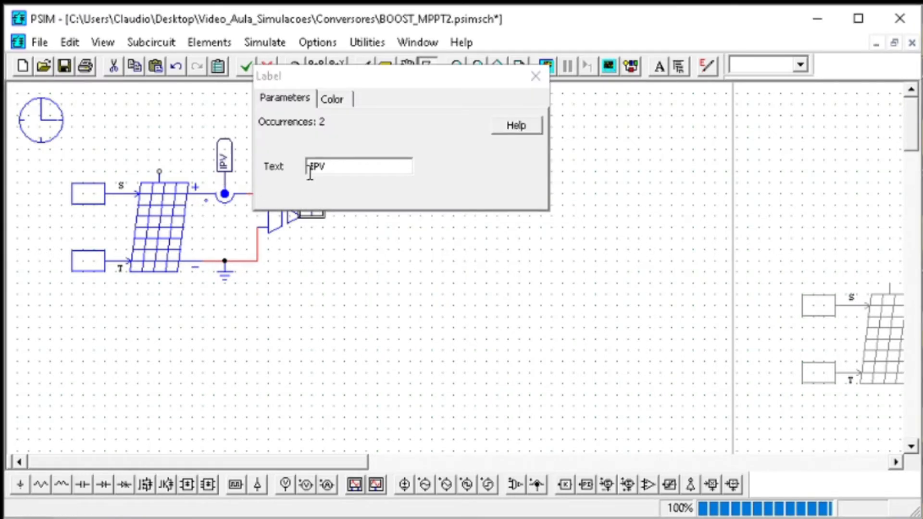
click(310, 172)
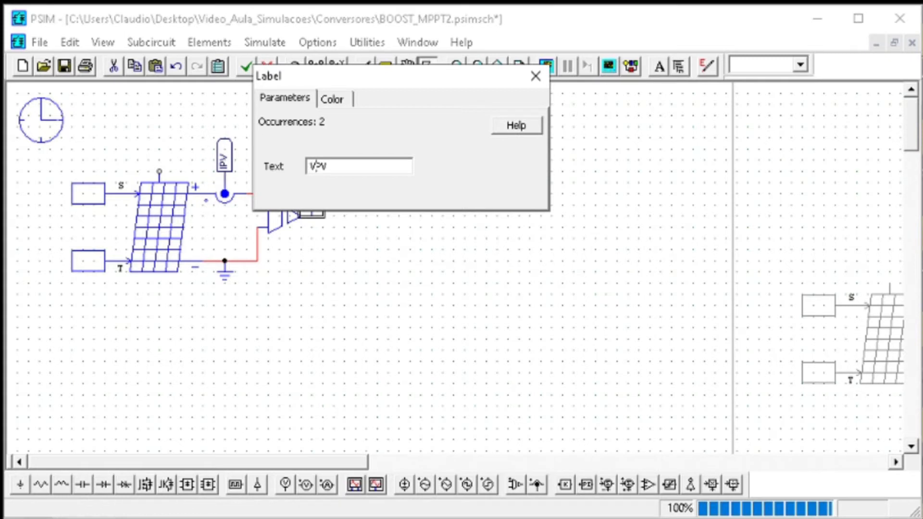
text(V)
click(530, 85)
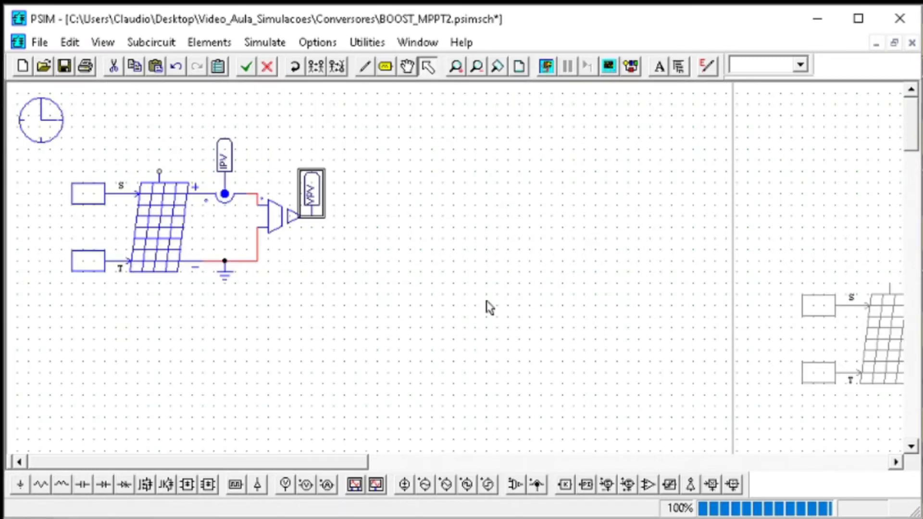
click(488, 309)
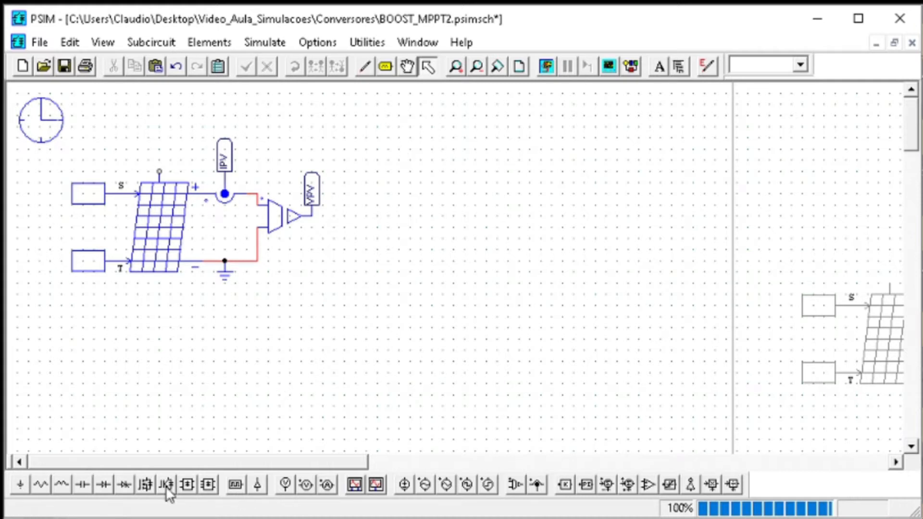
Place a horizontal inductor level with the module's positive line and a MOSFET with its drain on the inductor's right end
click(67, 487)
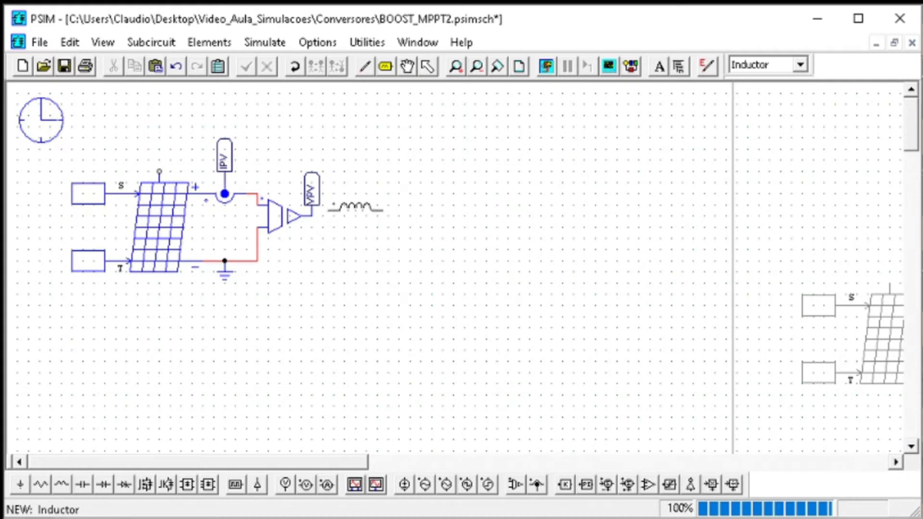
click(361, 193)
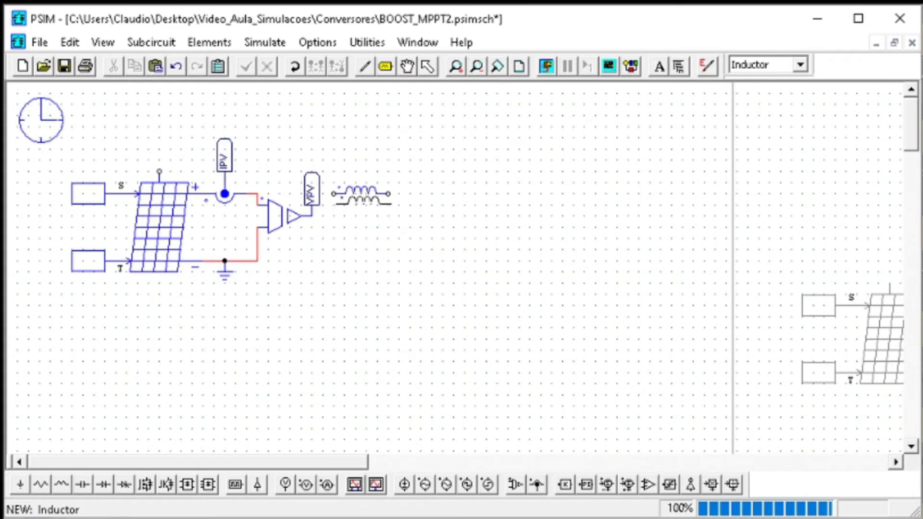
key(Escape)
click(187, 484)
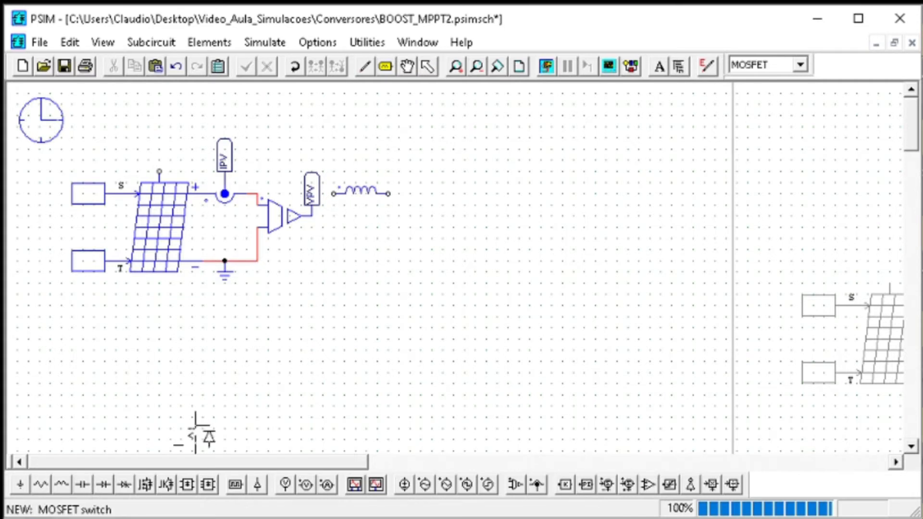
click(387, 221)
key(Escape)
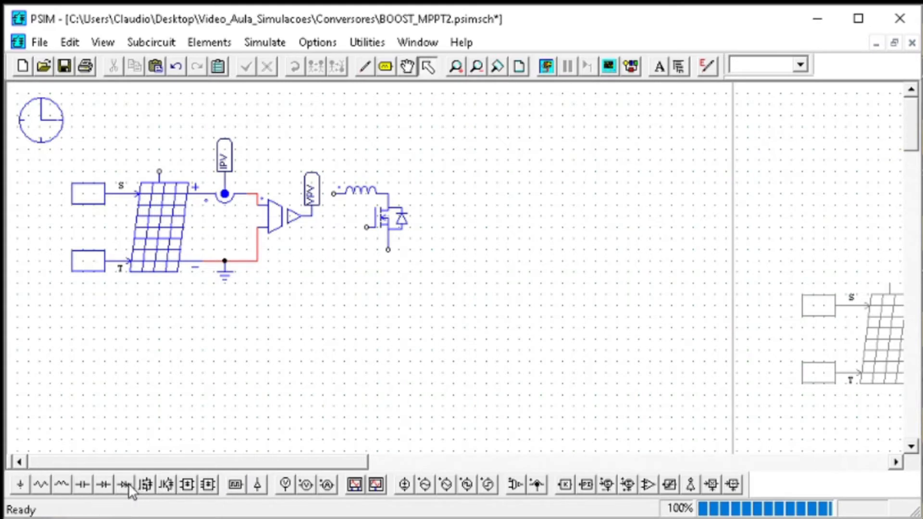
Place a diode to the right of the MOSFET, in line with the inductor, and a vertical capacitor at the diode's cathode
click(103, 485)
click(437, 194)
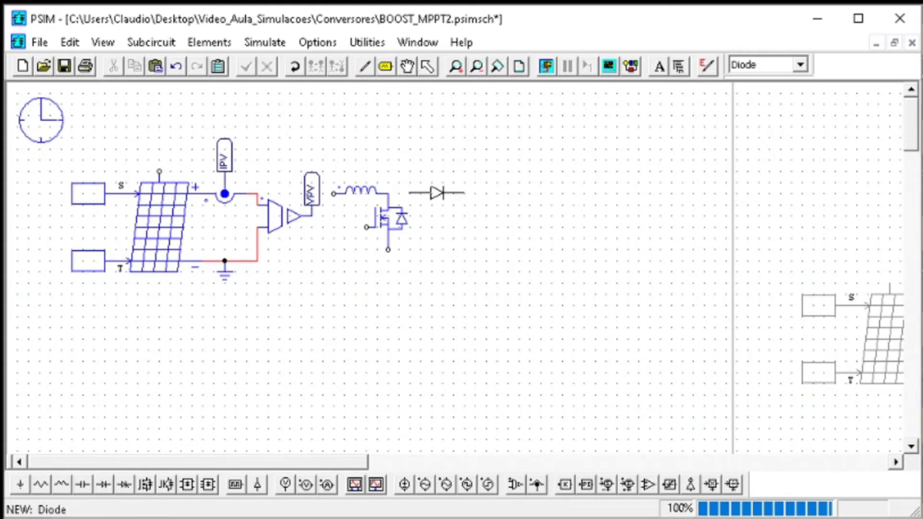
key(Escape)
click(82, 485)
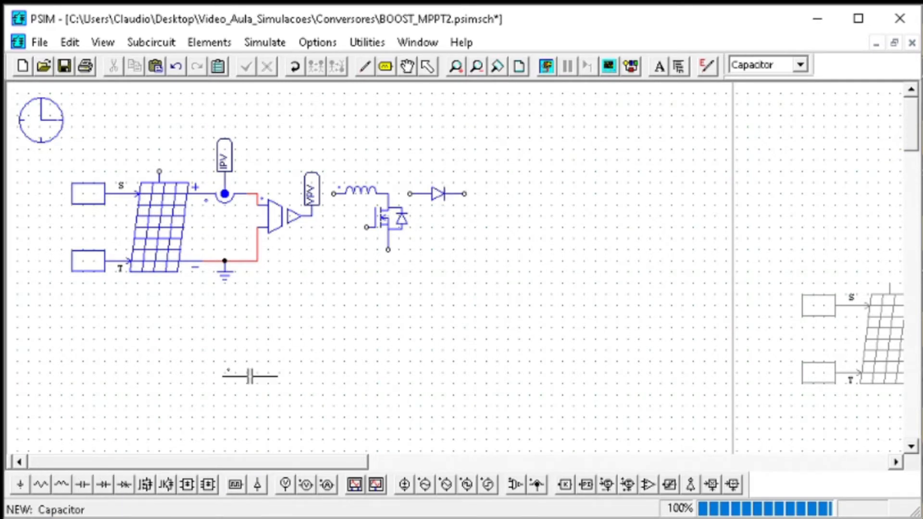
click(464, 221)
Place a load resistor to the right of the capacitor, rotate it vertical, align it with the capacitor and activate the Wire tool
click(50, 486)
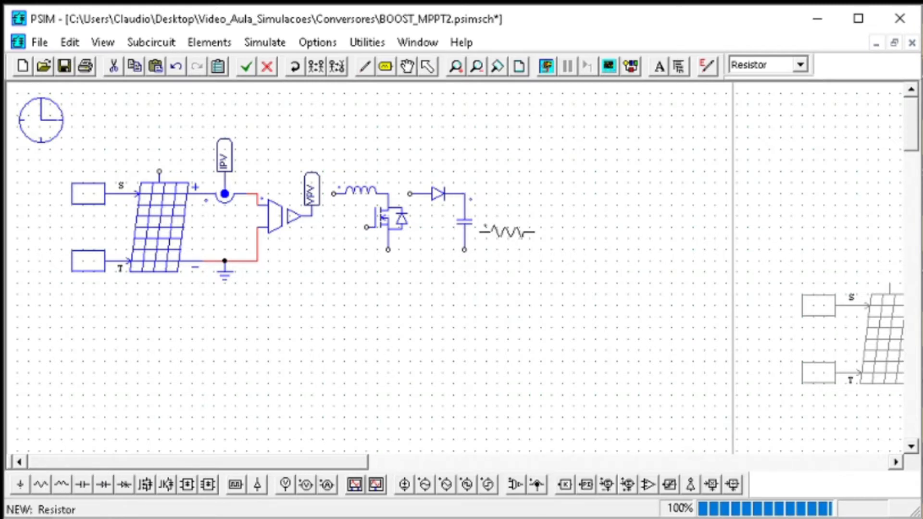
click(529, 207)
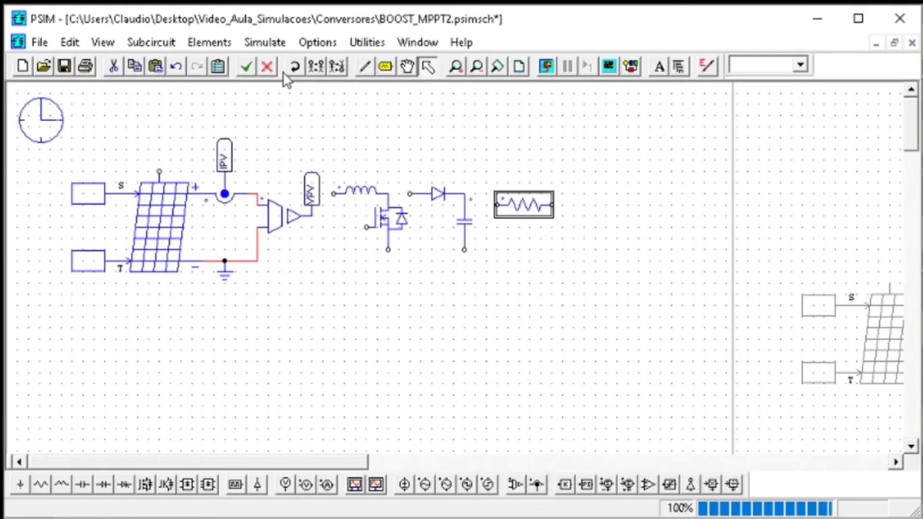
click(294, 66)
drag(529, 224, 517, 215)
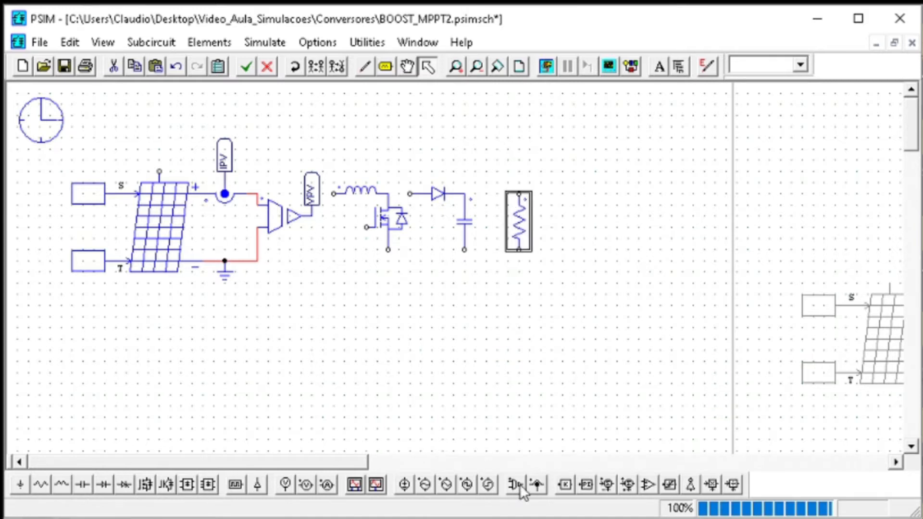
click(365, 67)
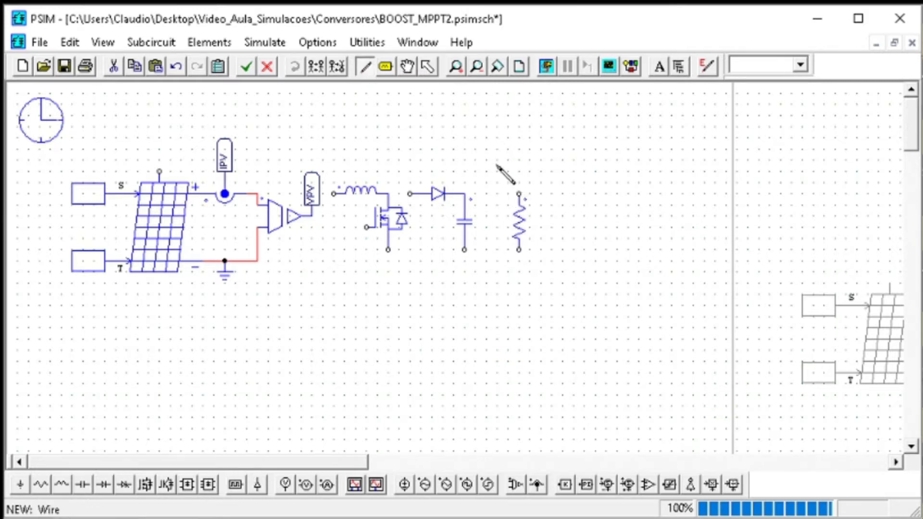
Wire the boost stage together from the PV positive line to the load resistor, with all lower terminals on the common ground line
drag(519, 194, 465, 194)
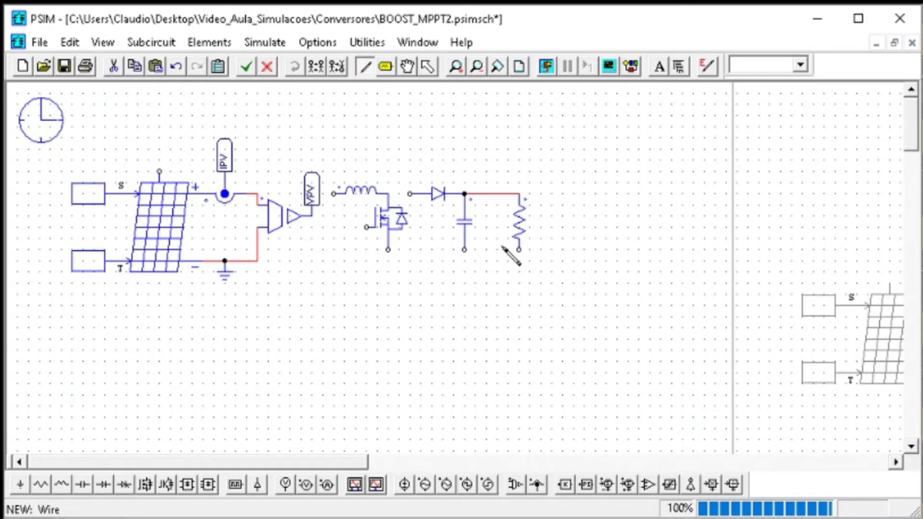
mouse_move(518, 250)
mouse_down()
mouse_move(397, 264)
mouse_move(257, 261)
mouse_up()
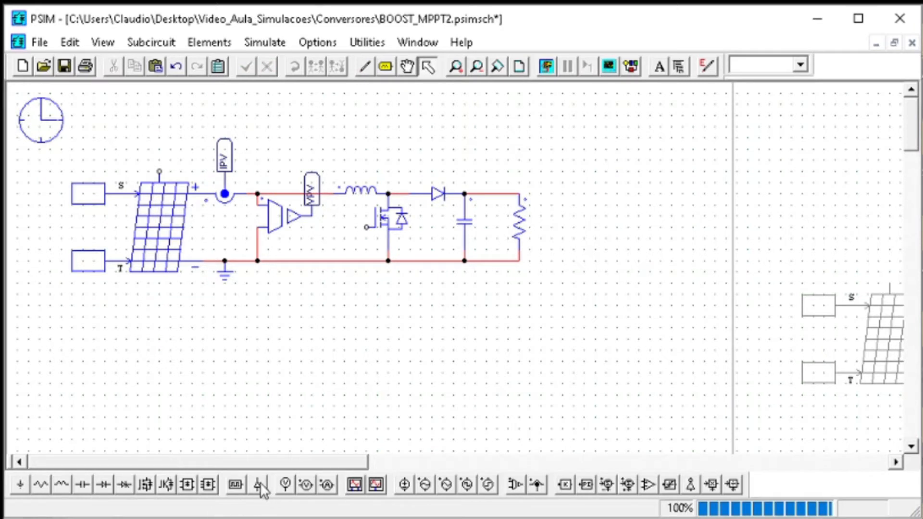
Place an on-off switch controller on the MOSFET gate and attach a PWM label to its input
click(258, 484)
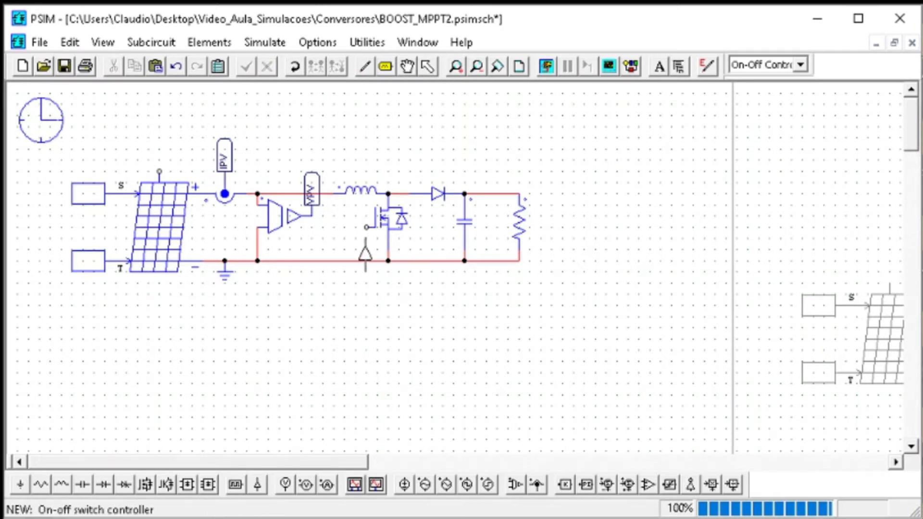
click(363, 240)
click(386, 66)
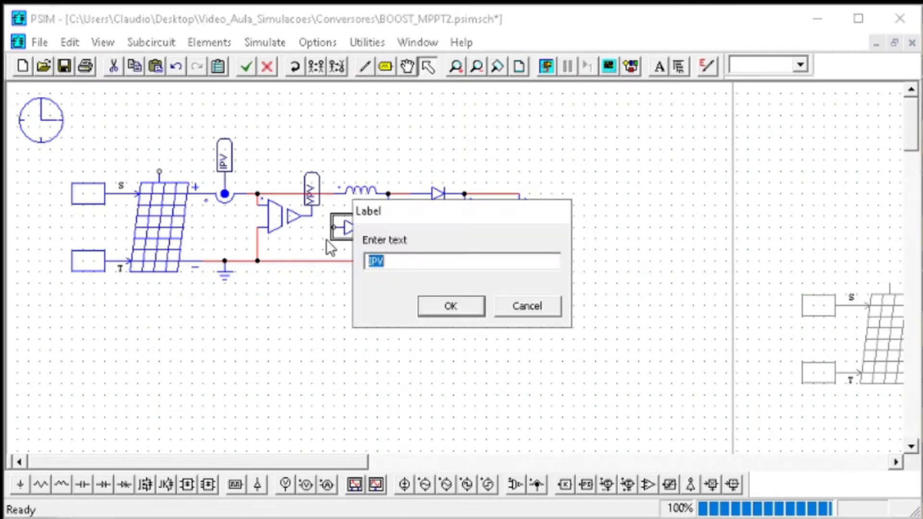
text(PWM)
key(Return)
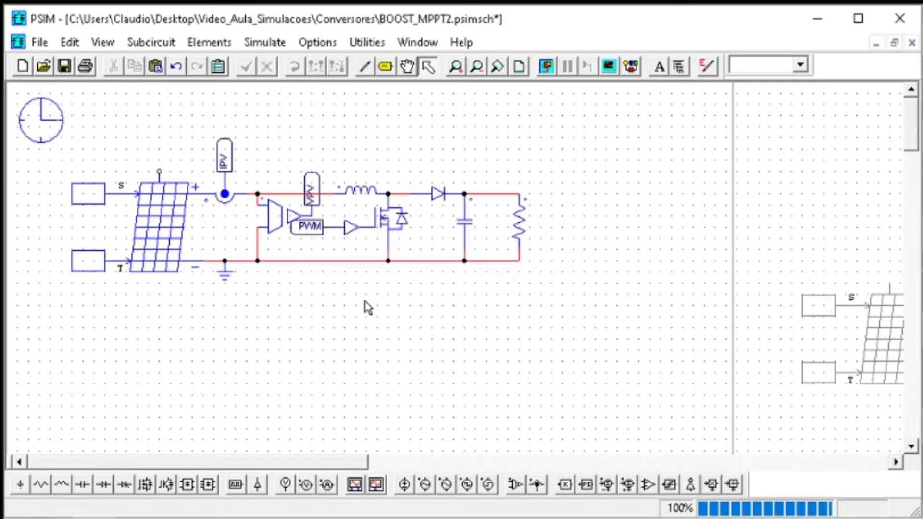
Set the output capacitor's capacitance to the C value of about 7.1 µF computed in the MATLAB workspace
double_click(467, 230)
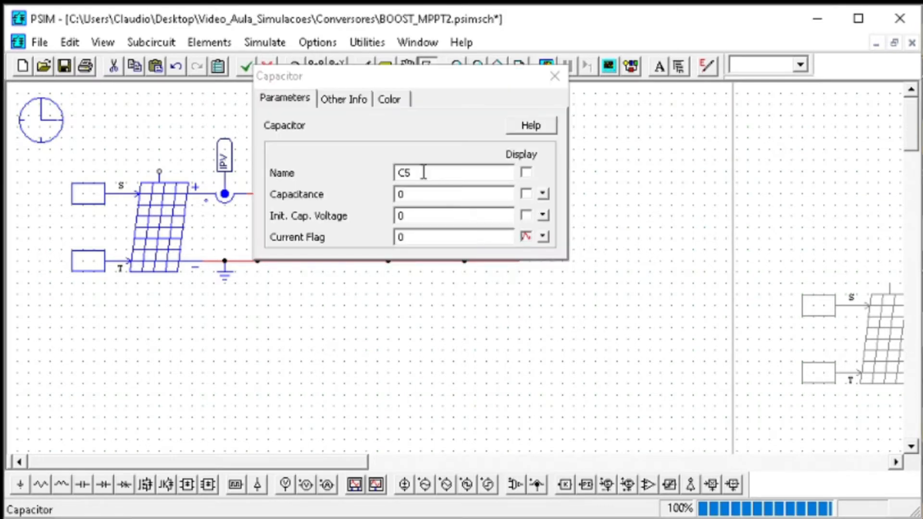
double_click(412, 195)
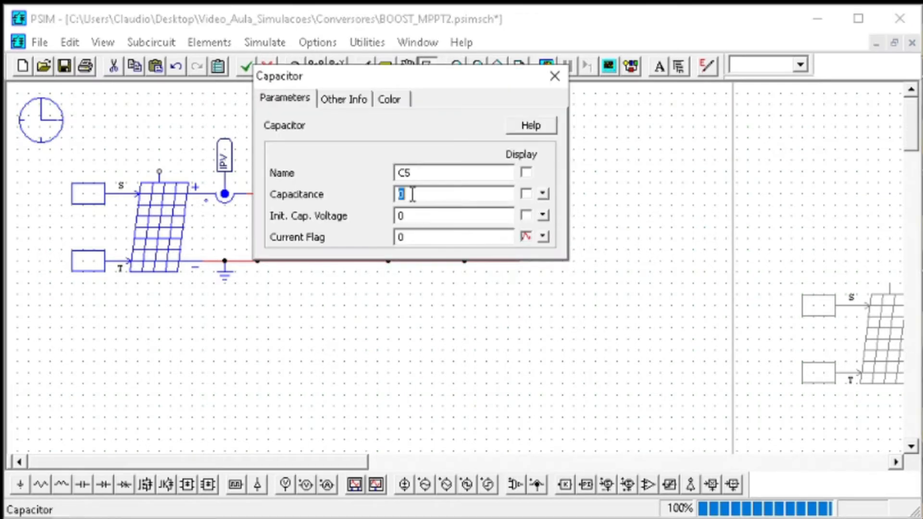
click(542, 511)
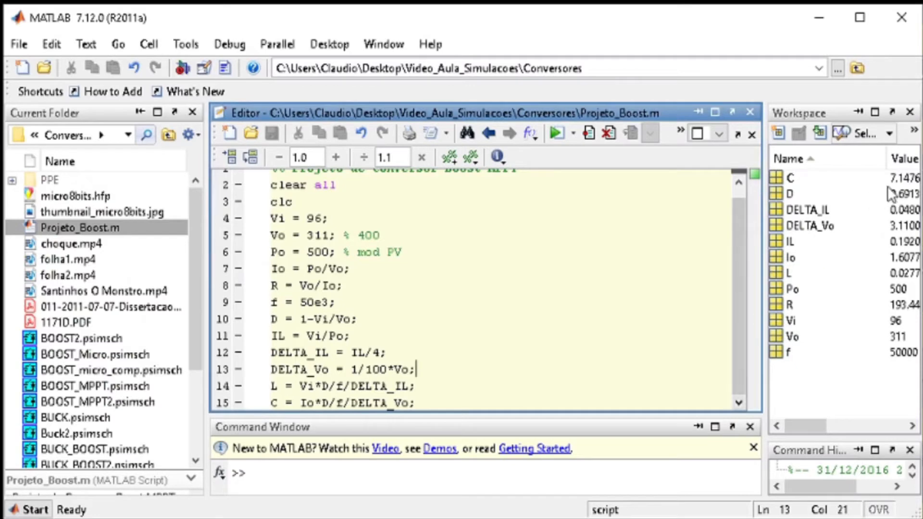
mouse_move(821, 423)
mouse_down()
mouse_move(835, 423)
mouse_move(818, 422)
mouse_up()
click(828, 20)
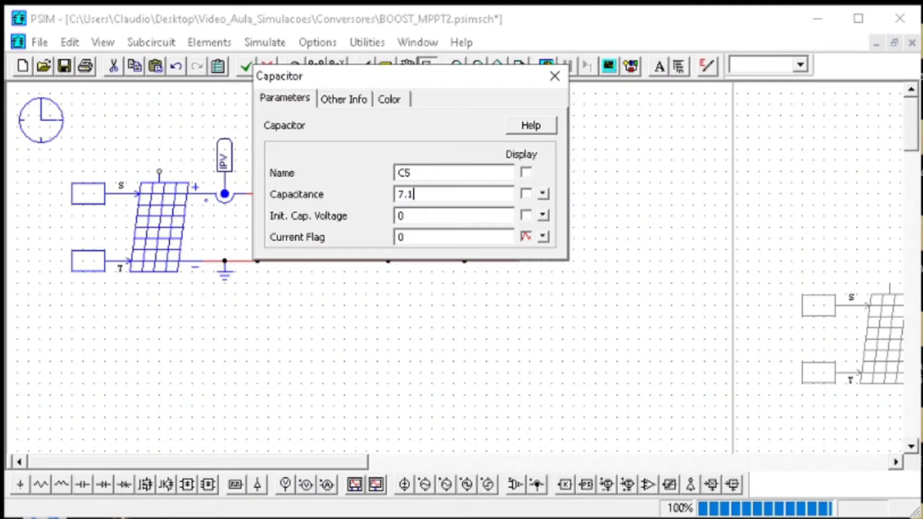
key(Return)
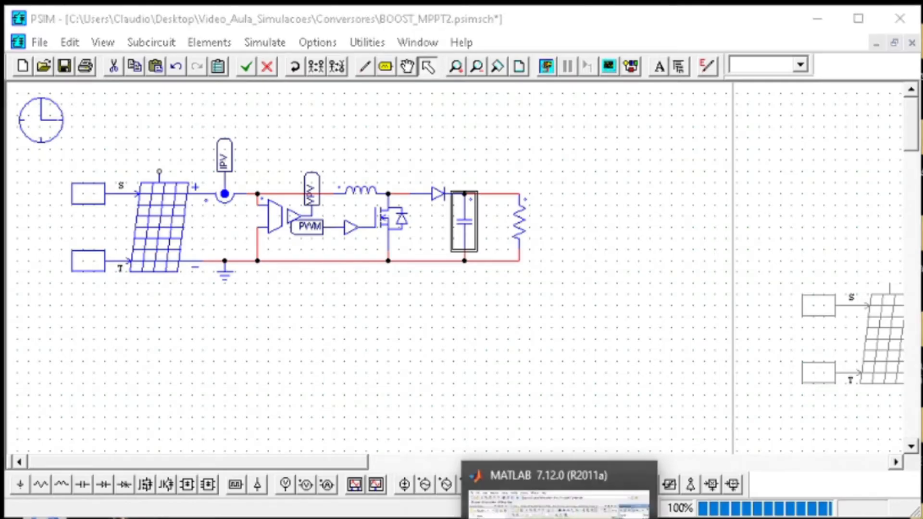
In MATLAB, change DELTA_IL to IL/2 in Projeto_Boost.m, rerun the script and widen the workspace to read the full values
click(561, 518)
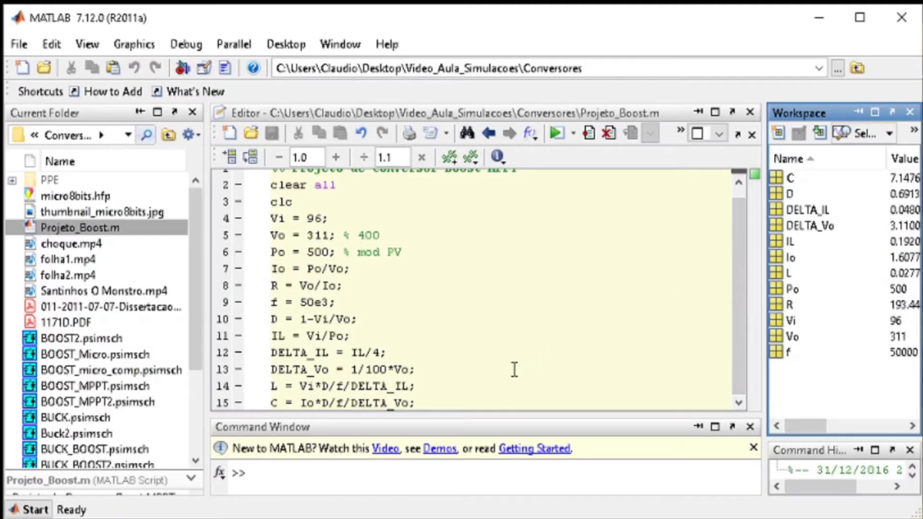
click(380, 354)
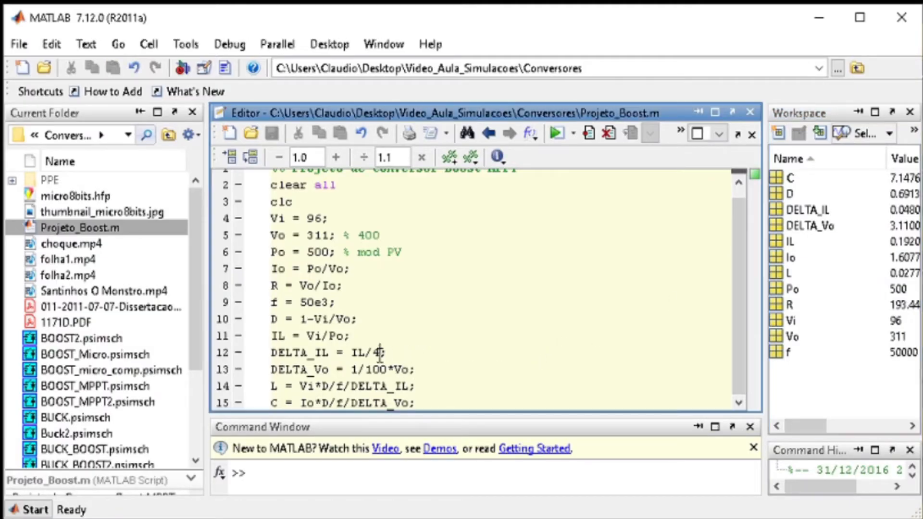
key(BackSpace)
text(2)
key(F5)
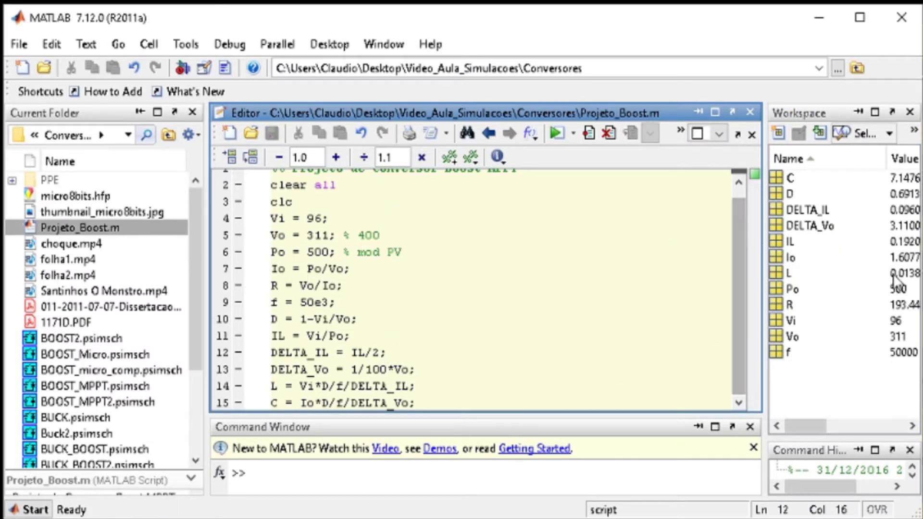
drag(757, 278, 689, 278)
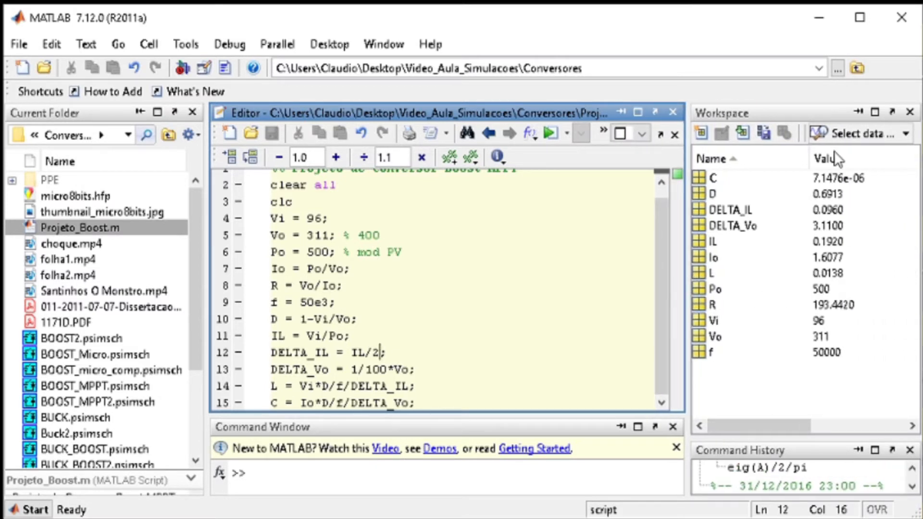
Back in PSIM, set the boost inductor's inductance to 13.8m
click(825, 22)
double_click(368, 195)
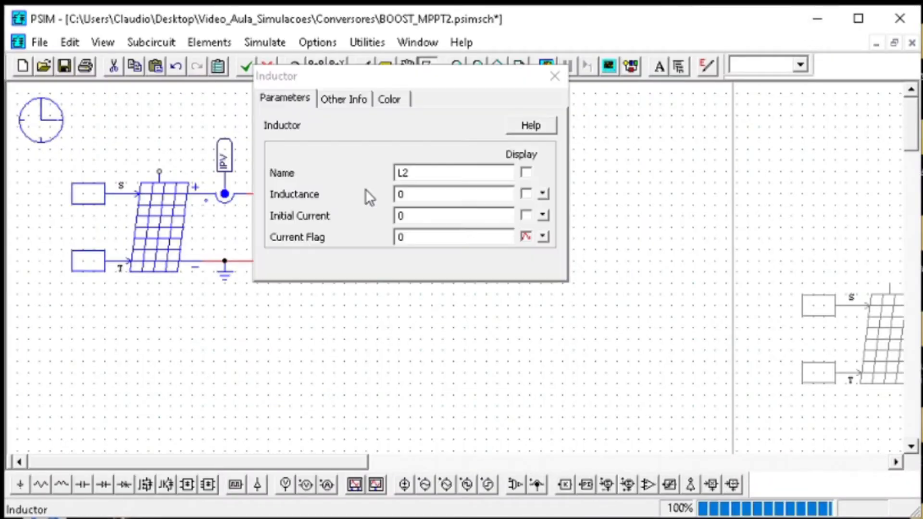
click(412, 195)
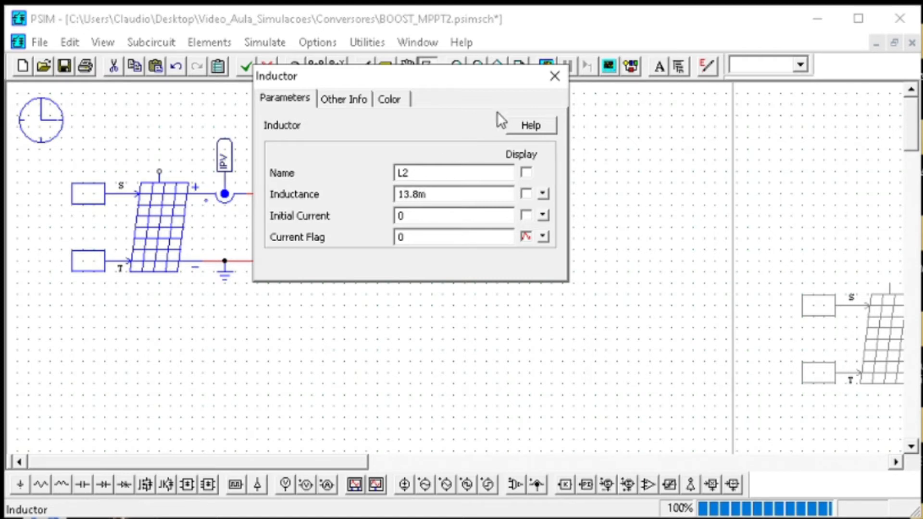
click(555, 76)
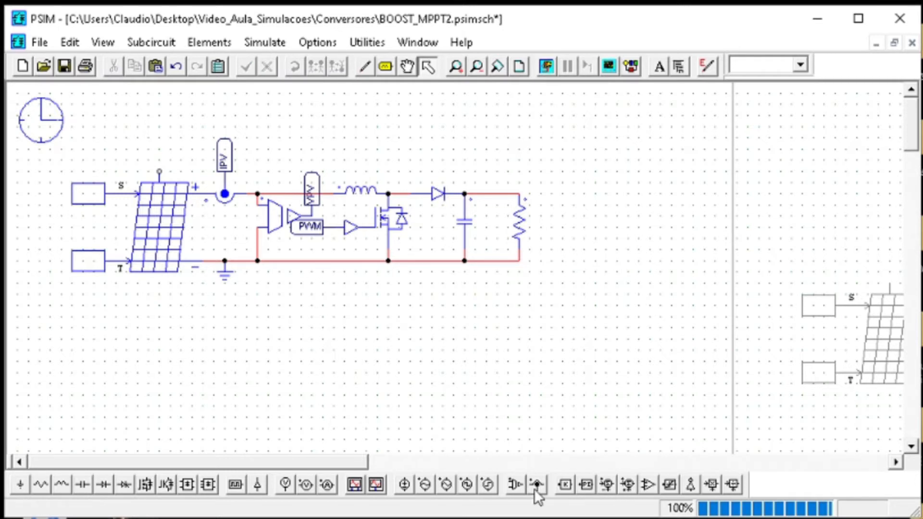
Build the PWM generator below the power stage: a comparator fed by grounded DC and triangular-wave sources, with its output labelled PWM
click(649, 484)
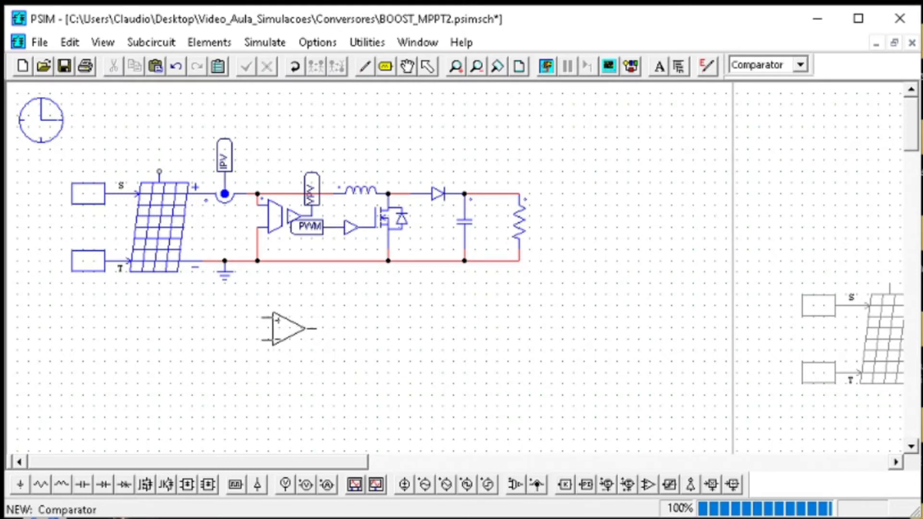
click(241, 328)
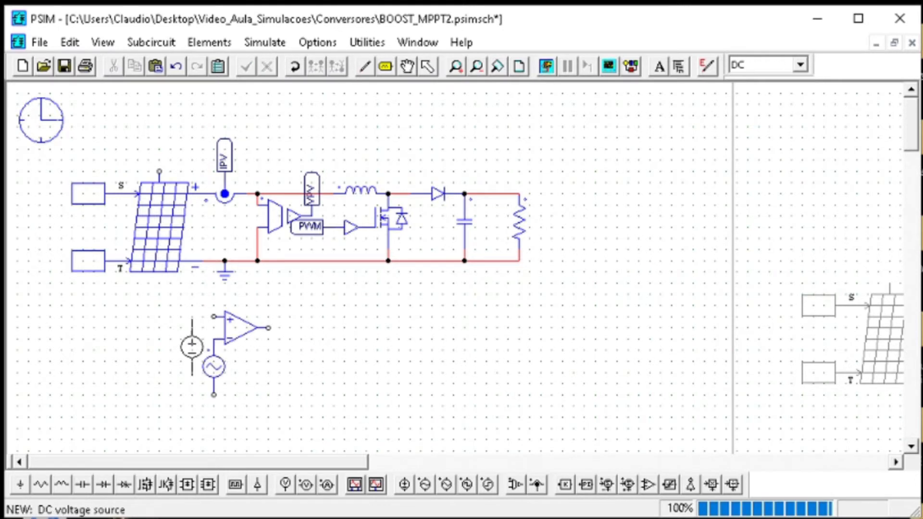
click(181, 344)
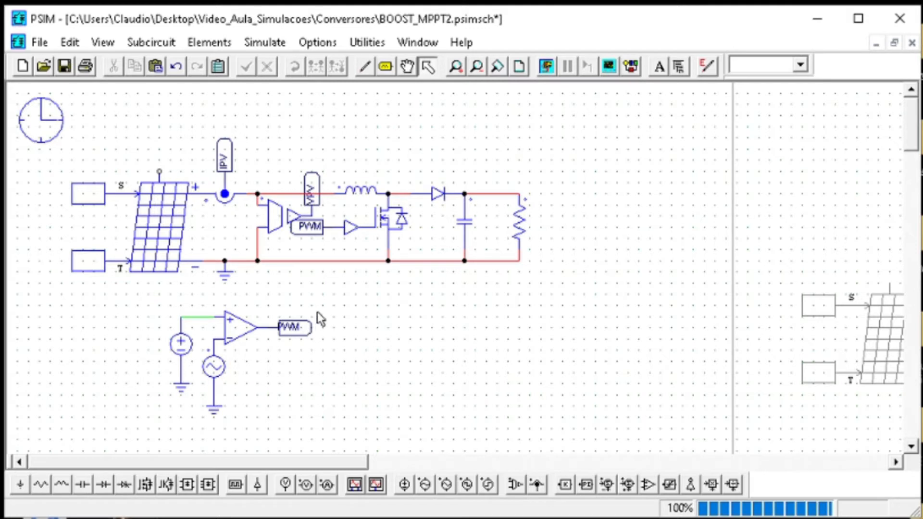
Configure the triangular-wave source with V_peak_to_peak 1, frequency 50k, duty cycle 1 and DC offset 0
double_click(218, 367)
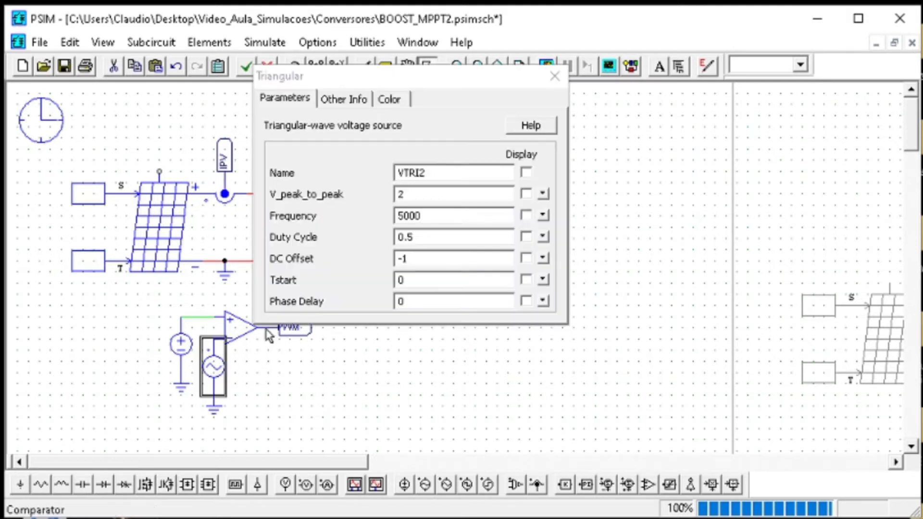
drag(449, 215, 352, 220)
text(5)
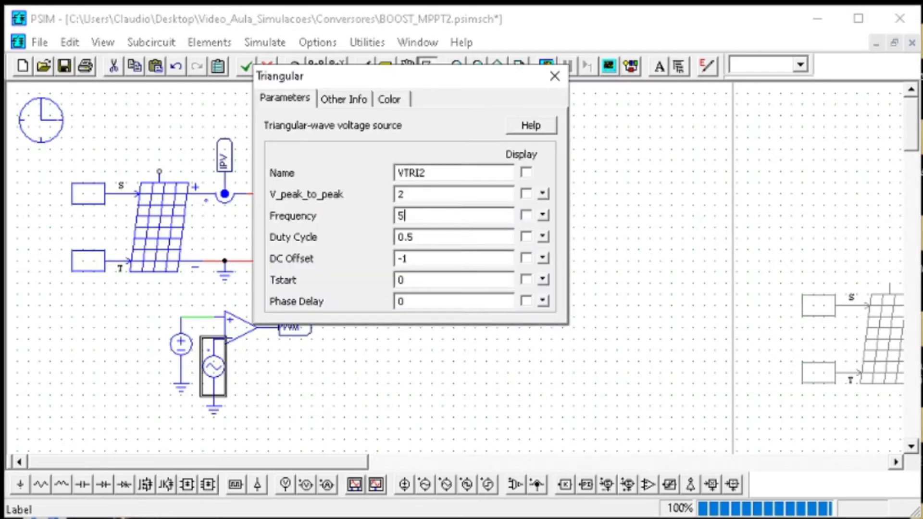
text(0k)
double_click(422, 258)
drag(414, 234, 385, 231)
text(1)
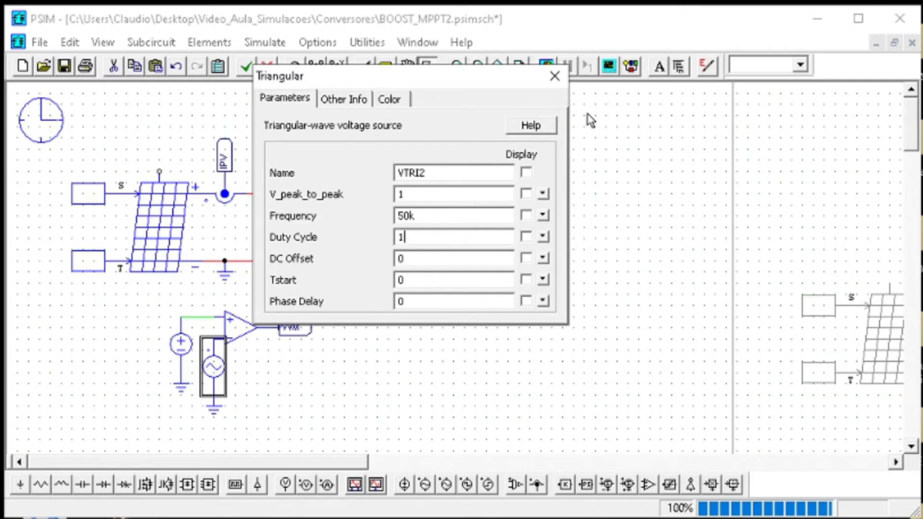
click(565, 82)
Check the simulation time step, then evaluate 20u/500n and 1/20u in the built-in calculator
double_click(44, 129)
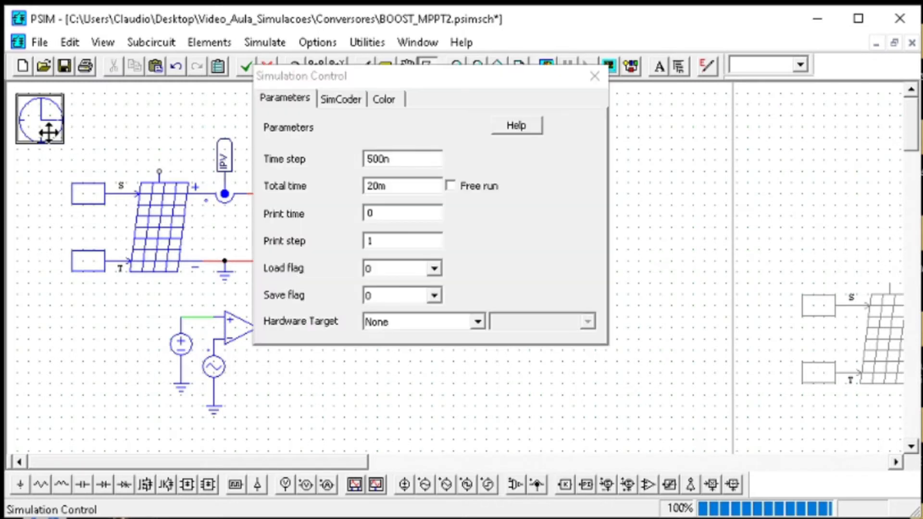
click(396, 161)
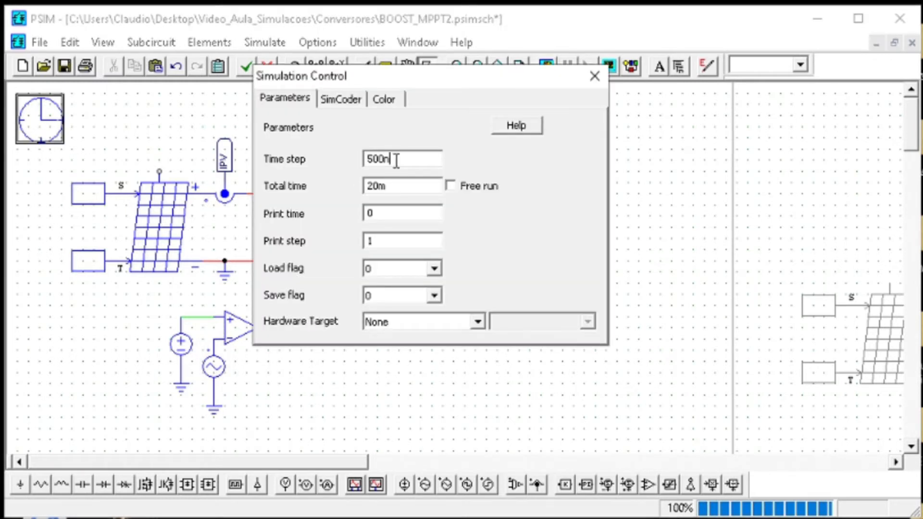
click(592, 78)
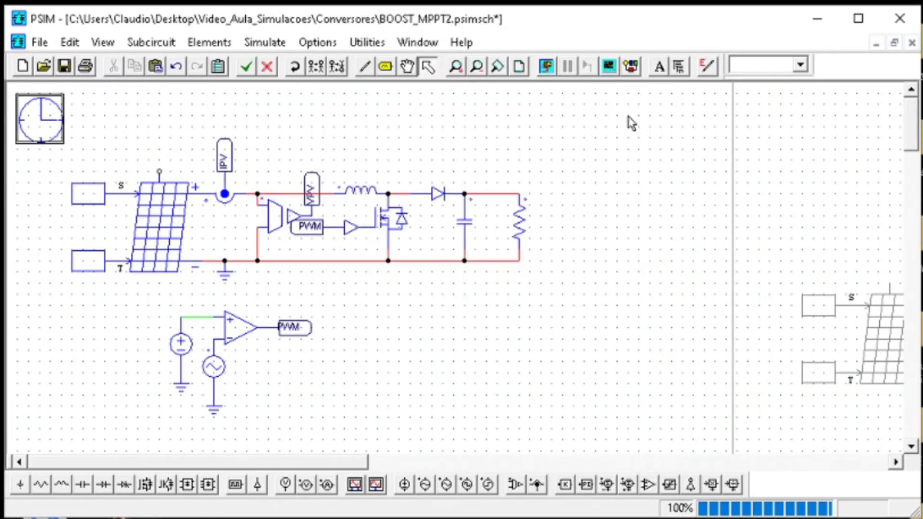
click(362, 40)
click(399, 223)
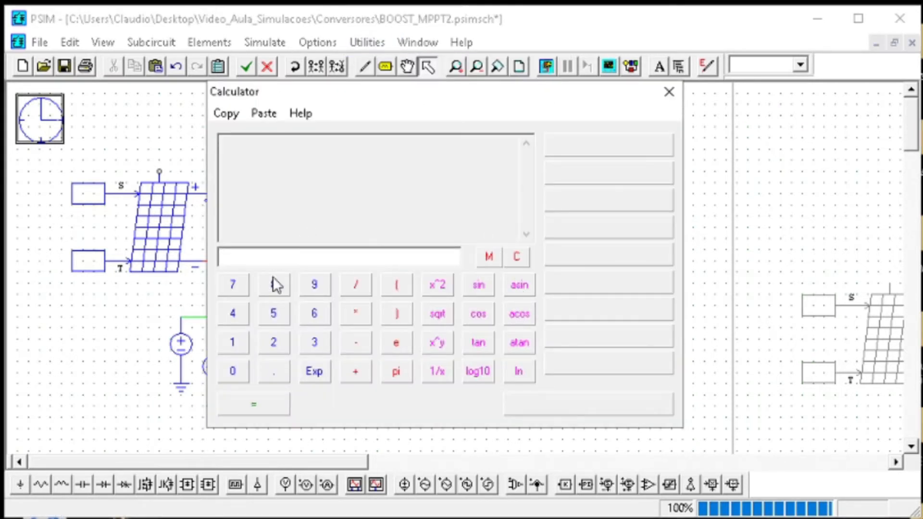
click(279, 342)
click(227, 377)
text(u/500n)
key(Return)
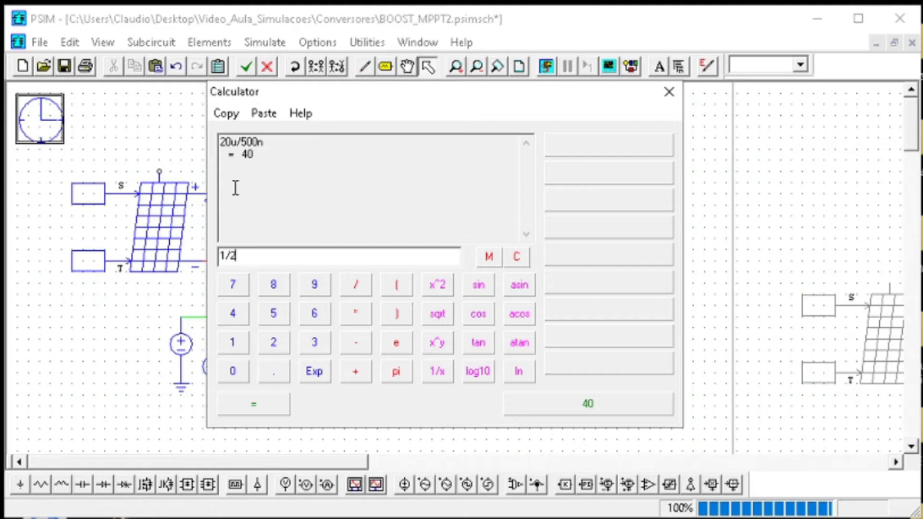
key(Return)
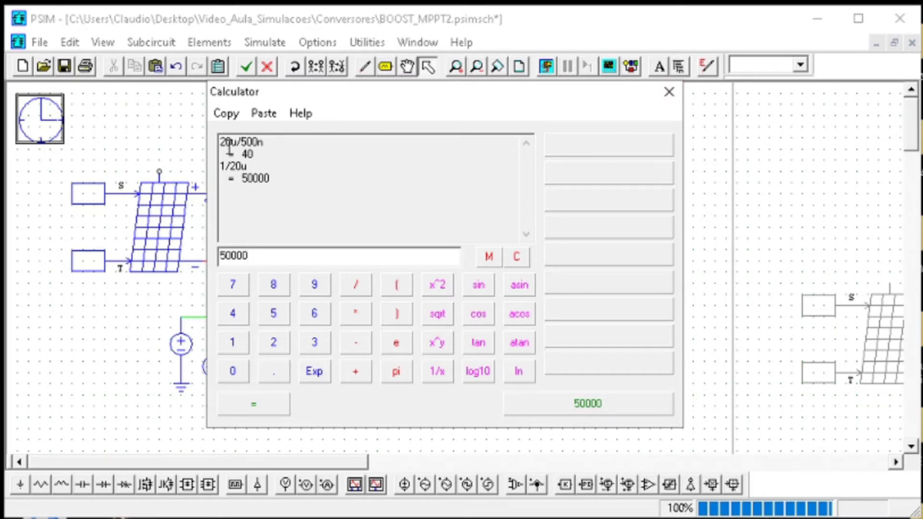
click(669, 93)
Save the schematic with the simulation time step set to 250n, and run the simulation
click(178, 125)
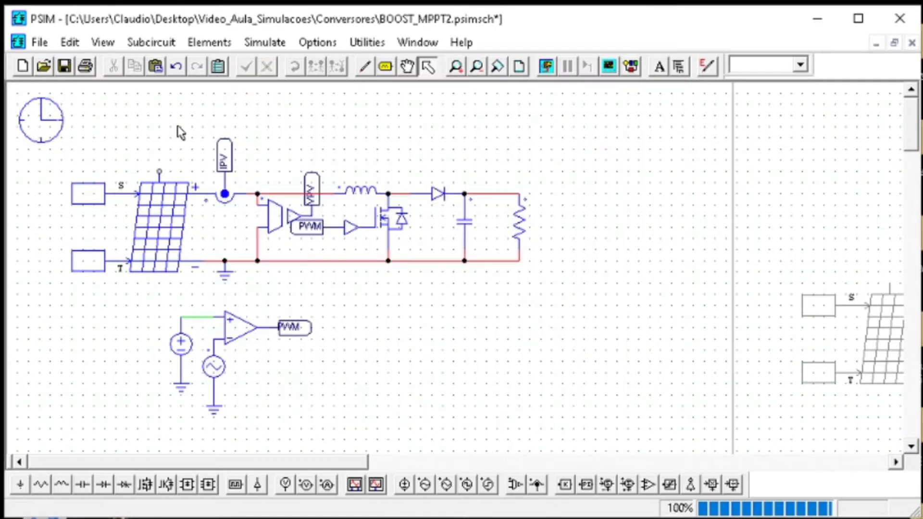
click(65, 70)
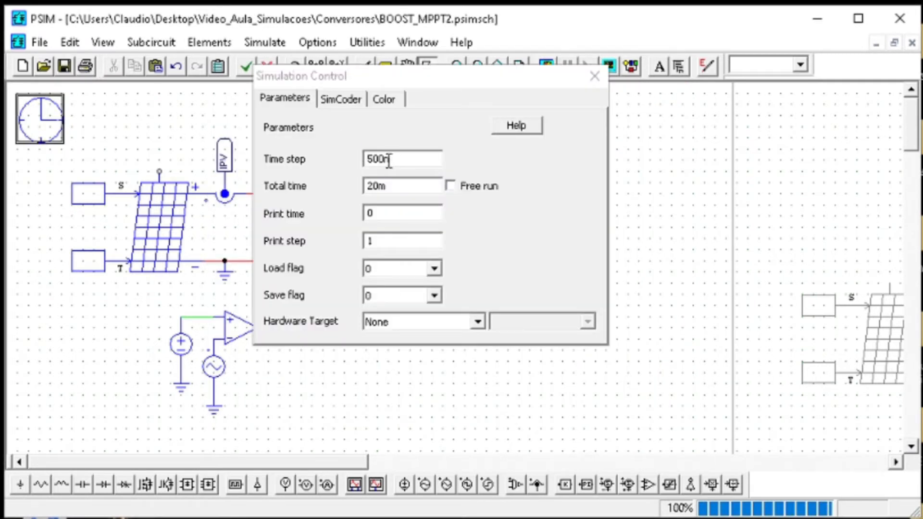
drag(384, 160, 364, 159)
text(250)
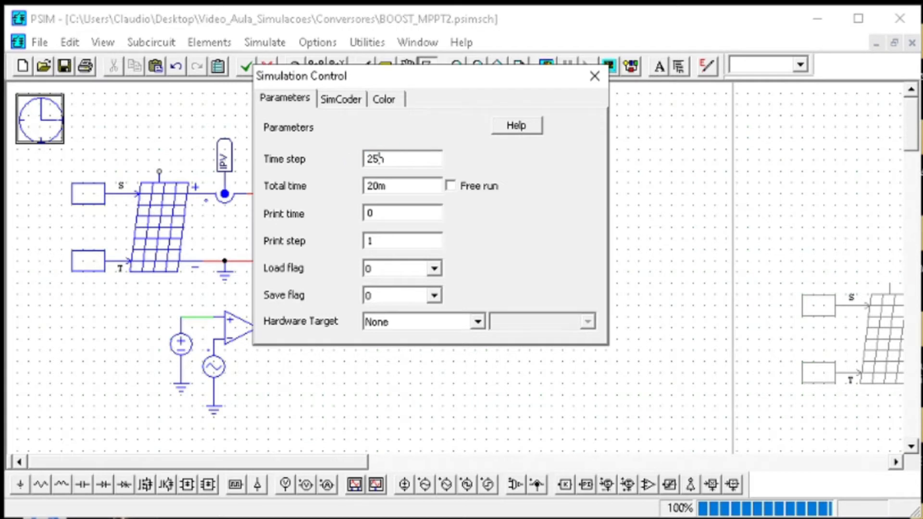
key(Return)
click(64, 66)
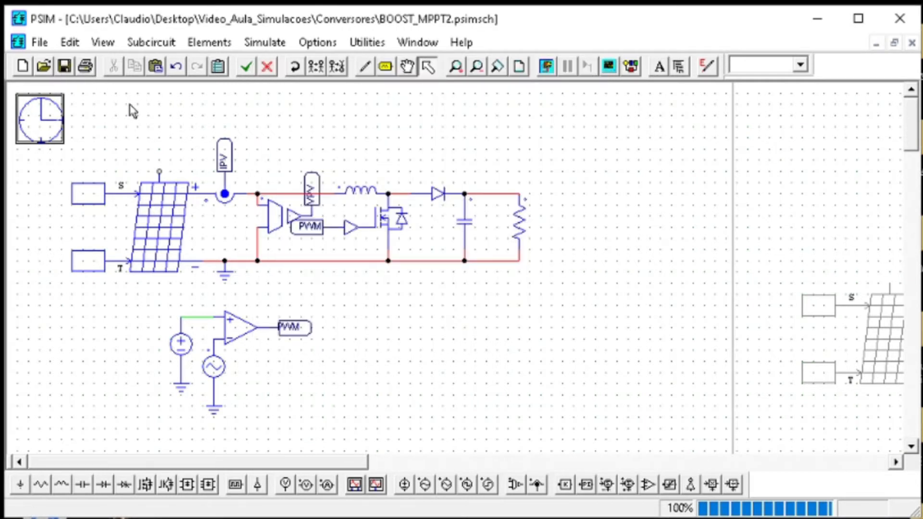
click(224, 105)
click(545, 68)
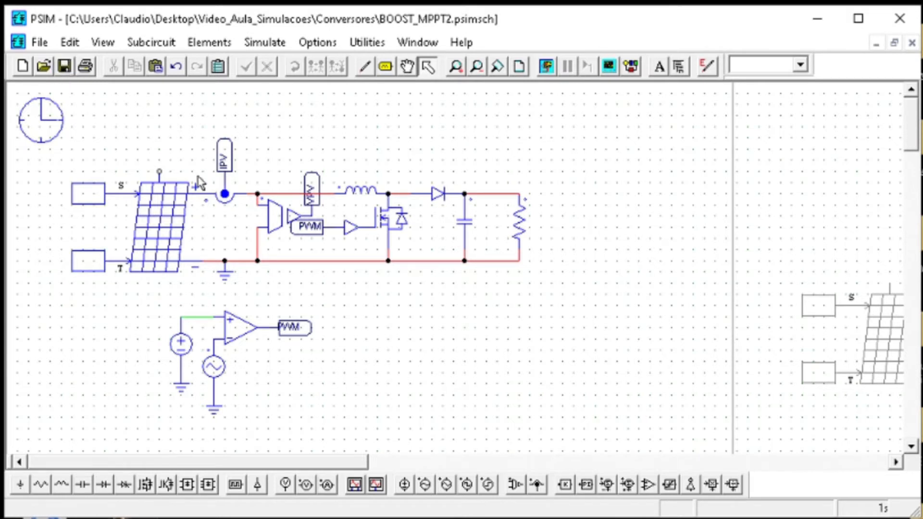
Set the amplitude of the DC source on the comparator's non-inverting input to a duty-cycle value below 1
double_click(193, 352)
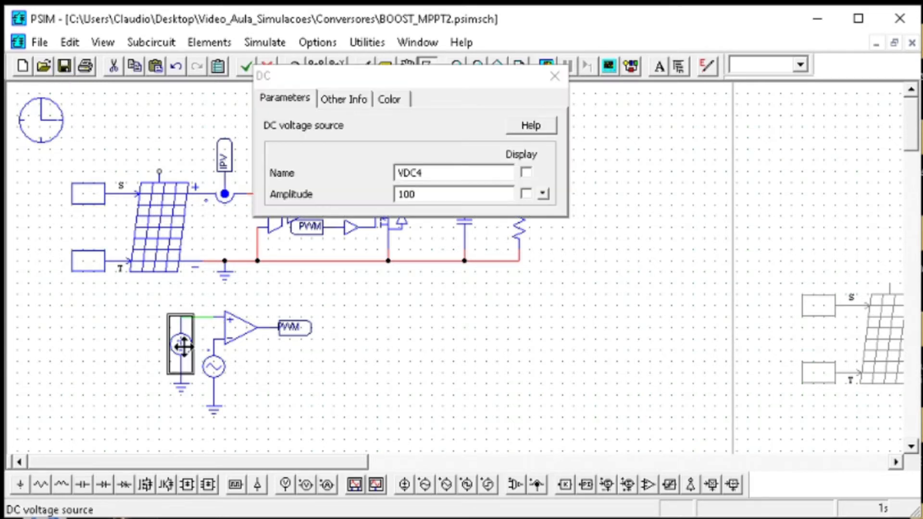
double_click(430, 192)
text(0.5)
click(555, 76)
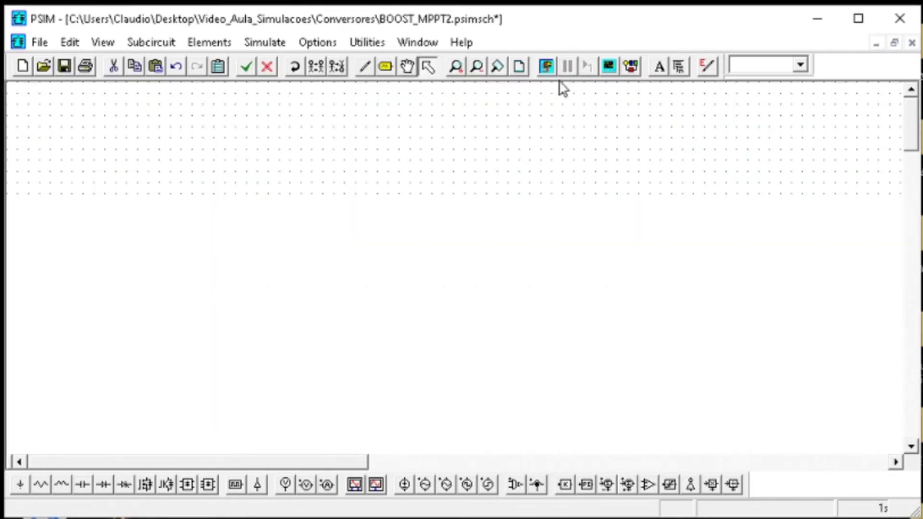
Place a voltage probe below the power stage and attach a copy of the VPV label, rotated horizontal, to its terminal
click(548, 65)
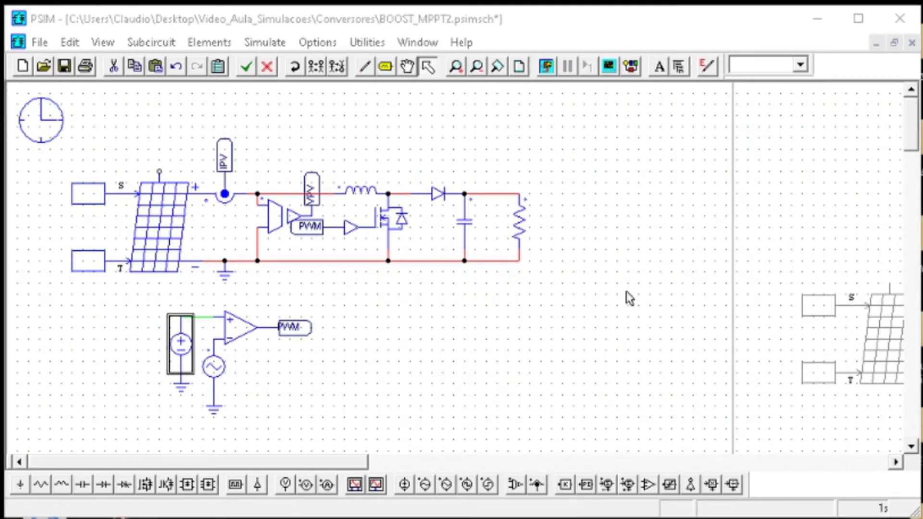
click(284, 483)
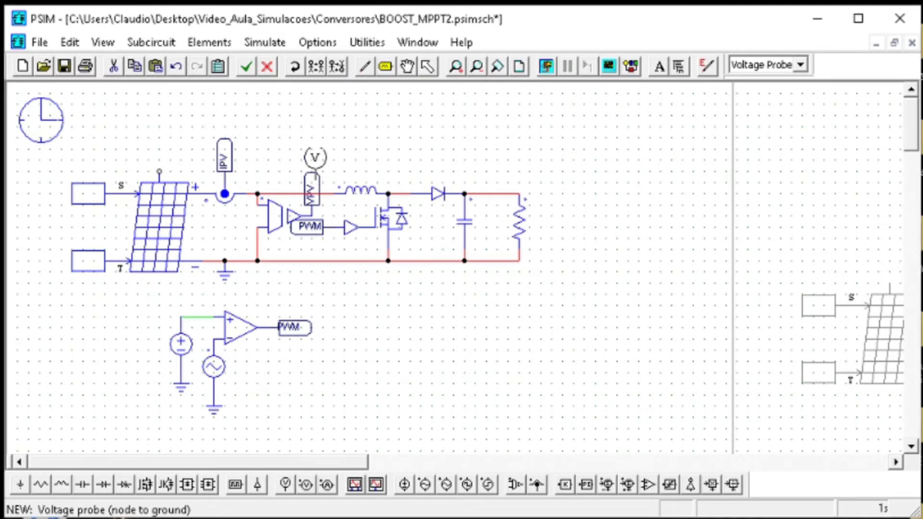
click(389, 319)
key(Escape)
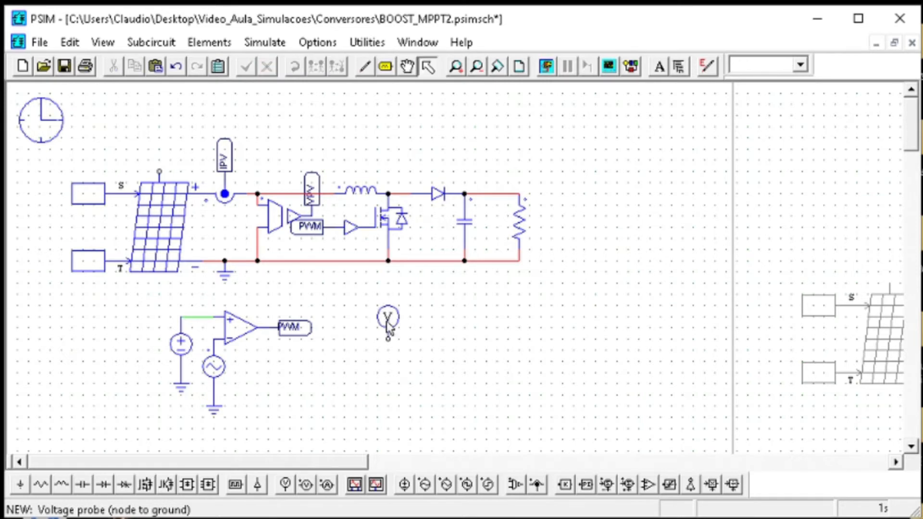
click(390, 321)
key(ctrl+v)
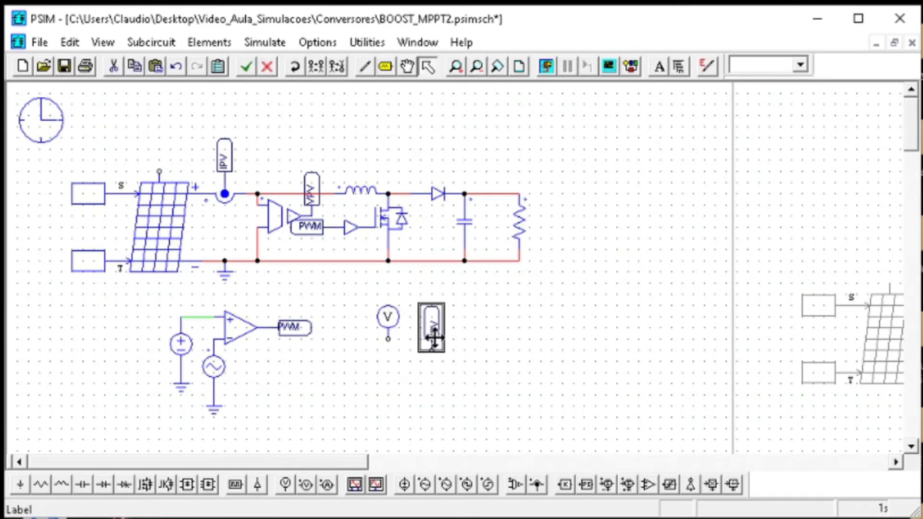
click(295, 66)
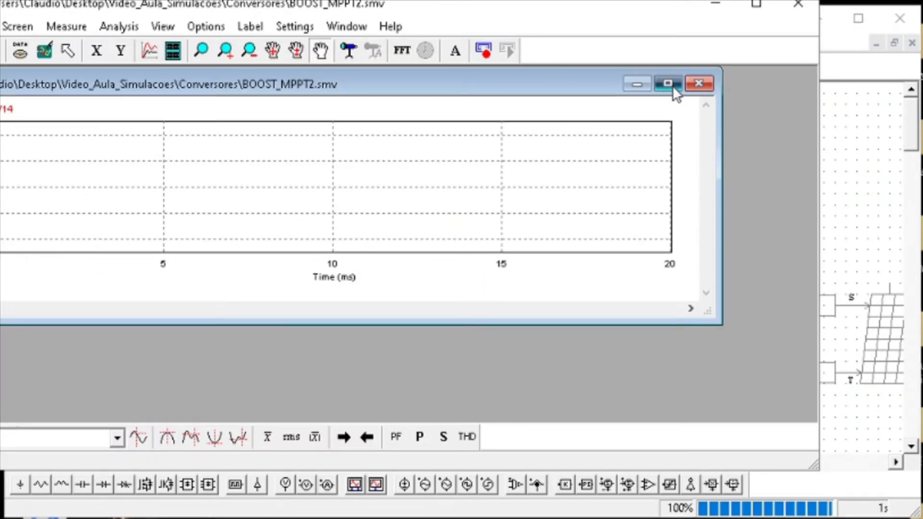
Run the simulation, view the VPV probe's waveform in Simview, and return to the schematic
click(671, 85)
click(808, 13)
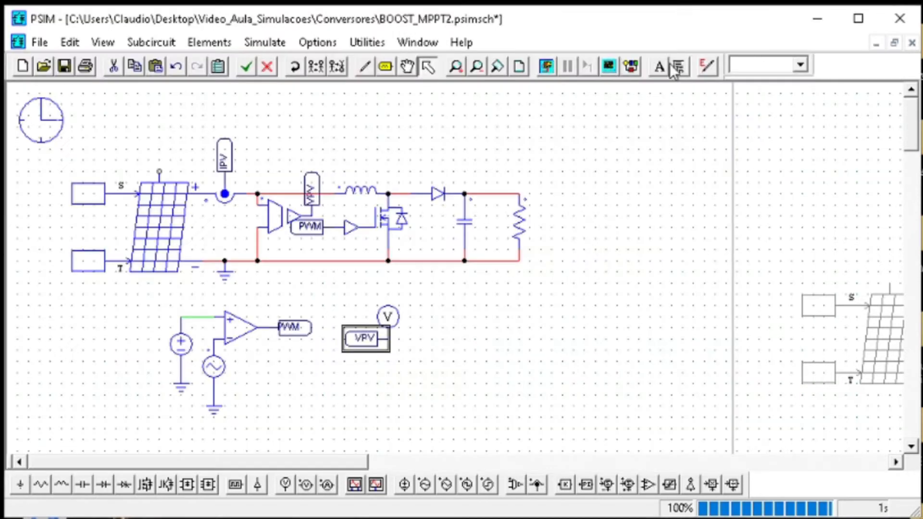
click(553, 65)
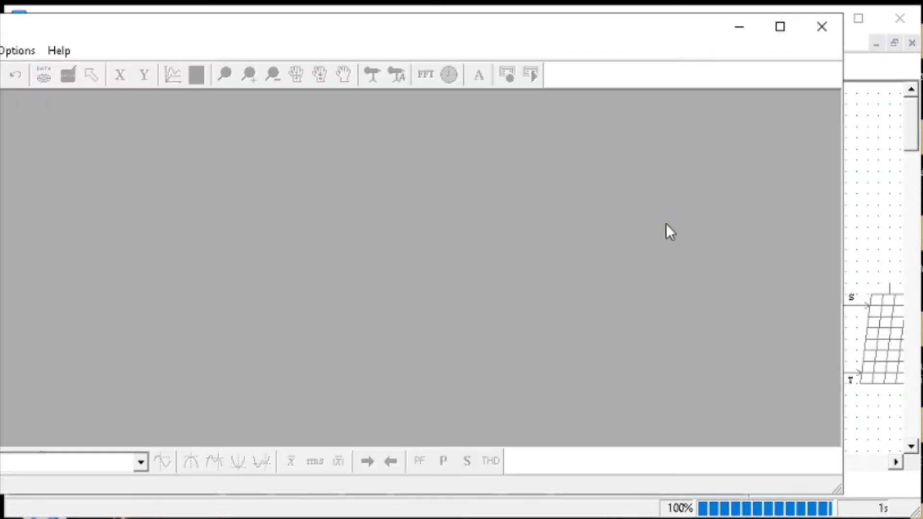
click(518, 317)
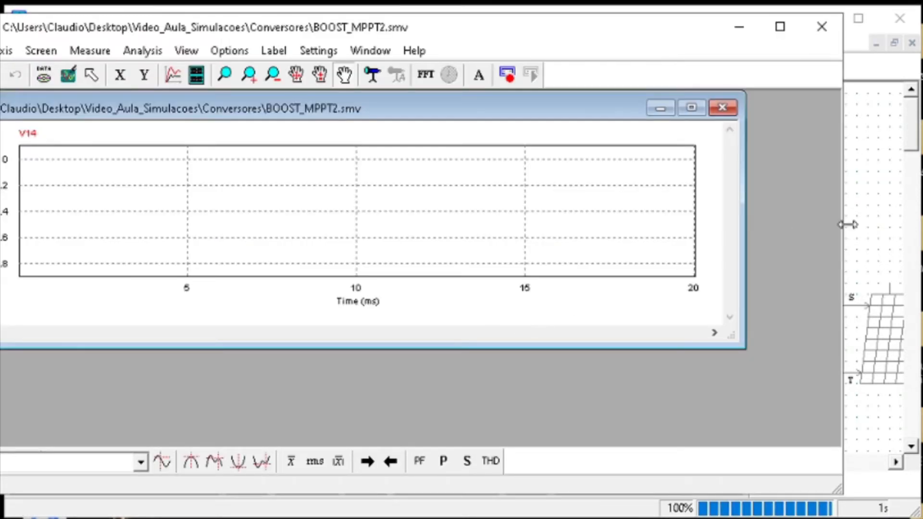
click(877, 230)
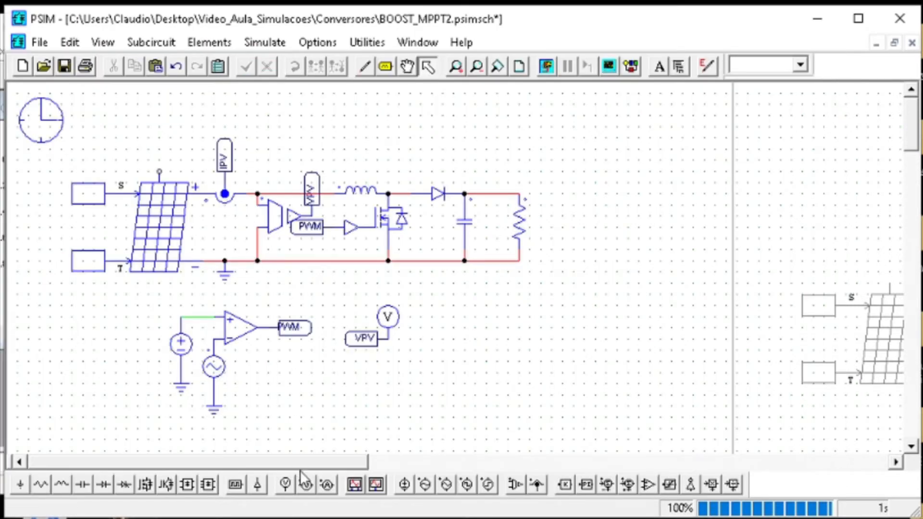
Add a vertical capacitor across the solar module's output terminals, ahead of the IPV current sensor
click(83, 485)
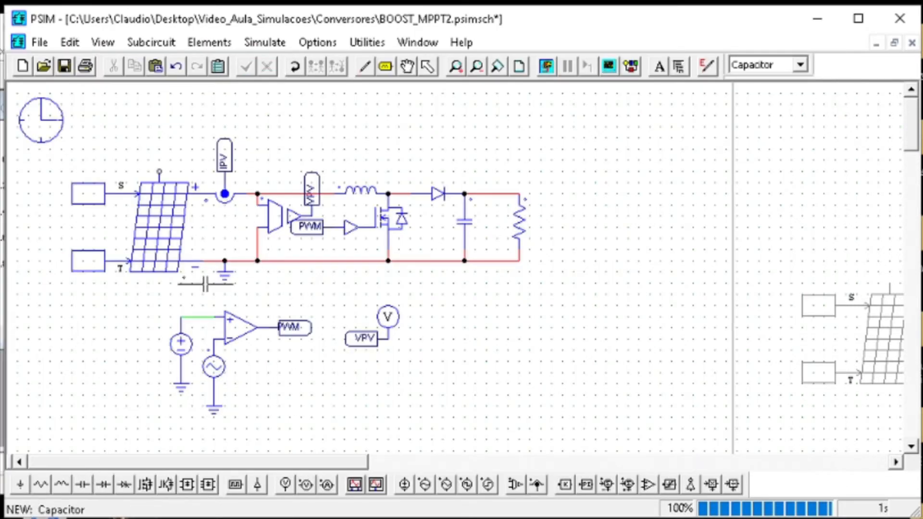
click(505, 316)
key(Escape)
click(505, 316)
click(295, 66)
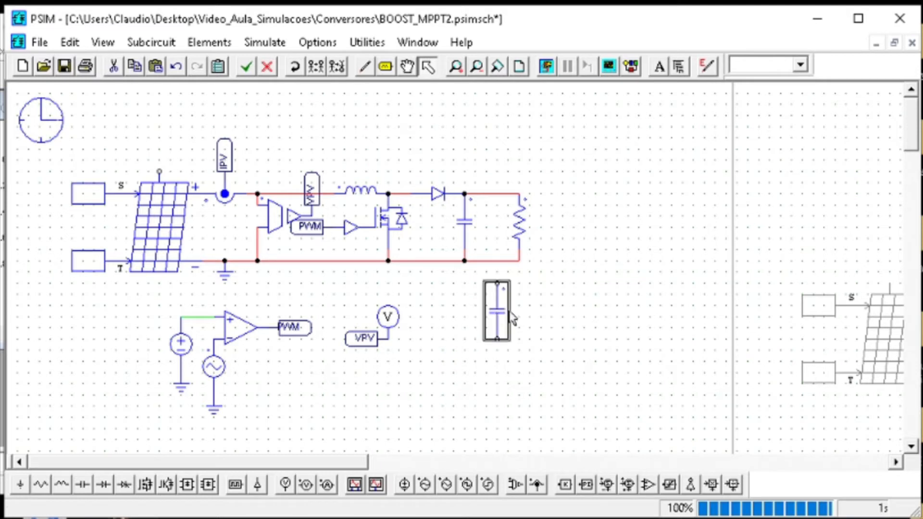
drag(506, 316, 215, 227)
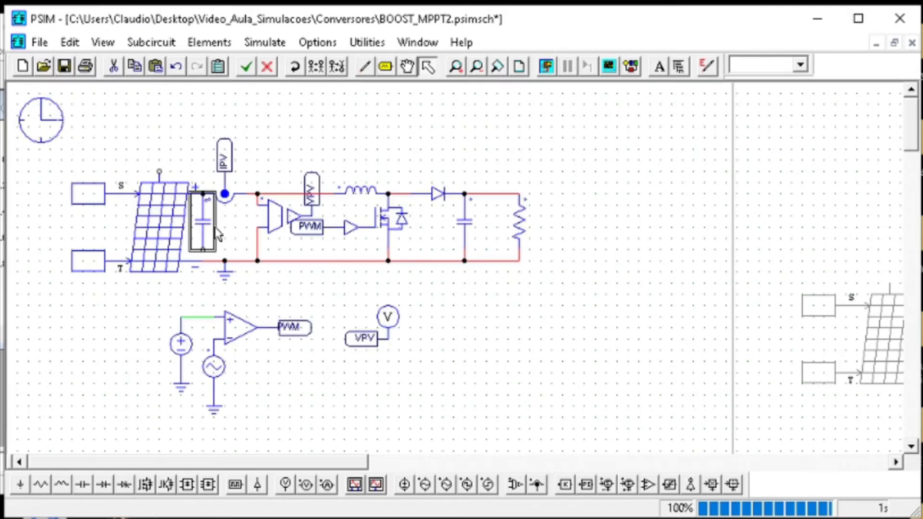
Set the capacitance of the solar module's parallel capacitor to 100n
double_click(210, 230)
drag(478, 198, 383, 198)
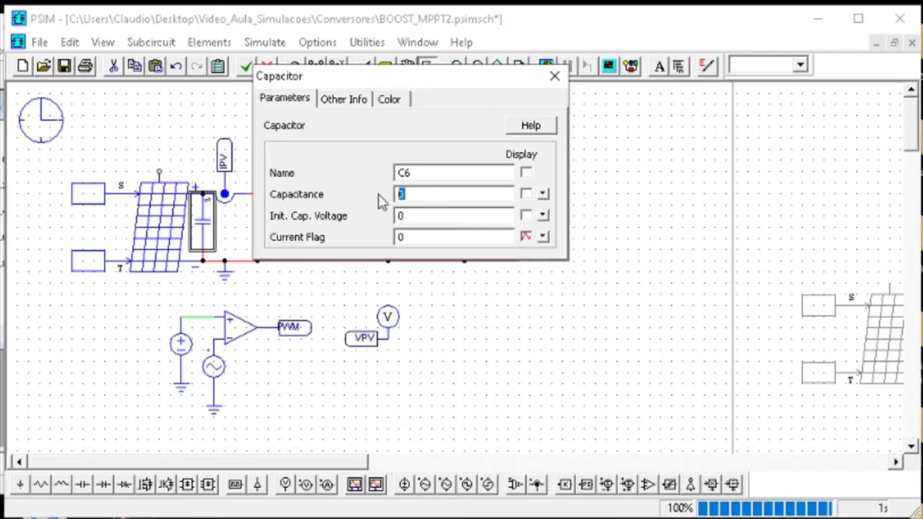
text(100n)
click(555, 76)
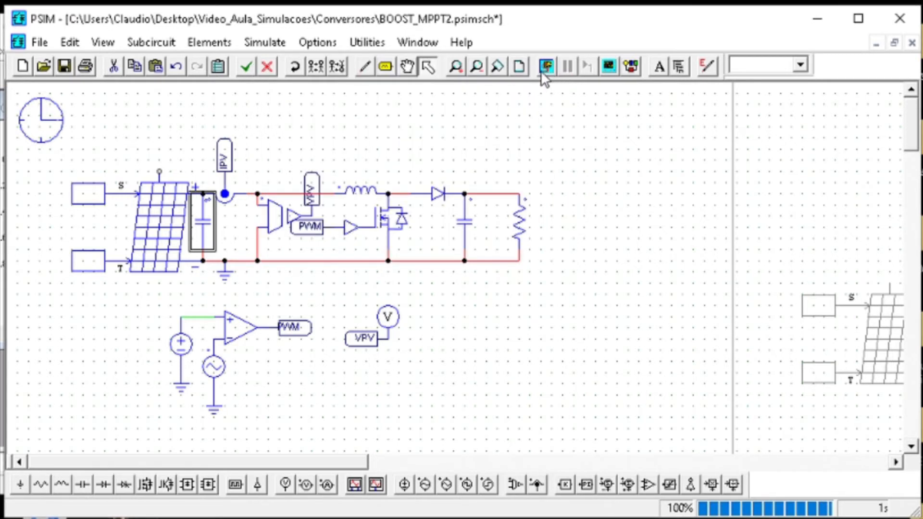
Save the schematic, rerun the simulation and examine the PV voltage waveform with its plot maximized
click(65, 66)
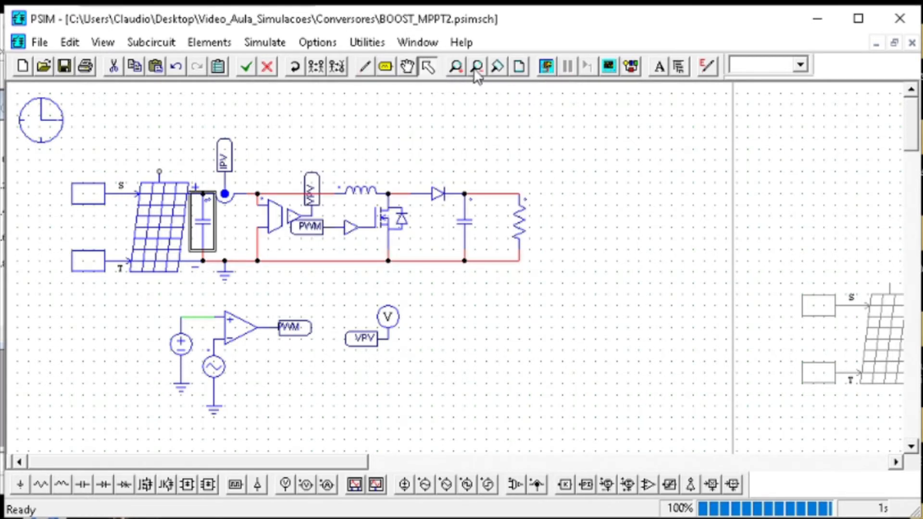
click(547, 72)
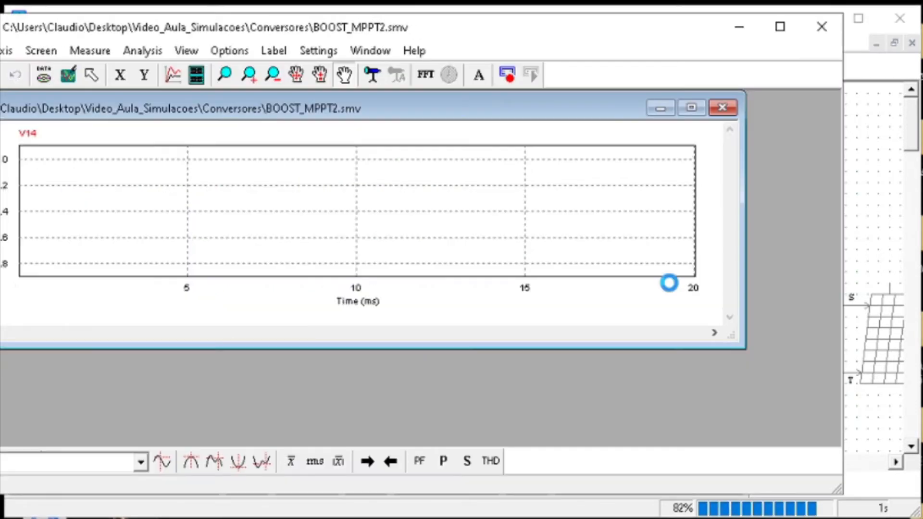
click(694, 106)
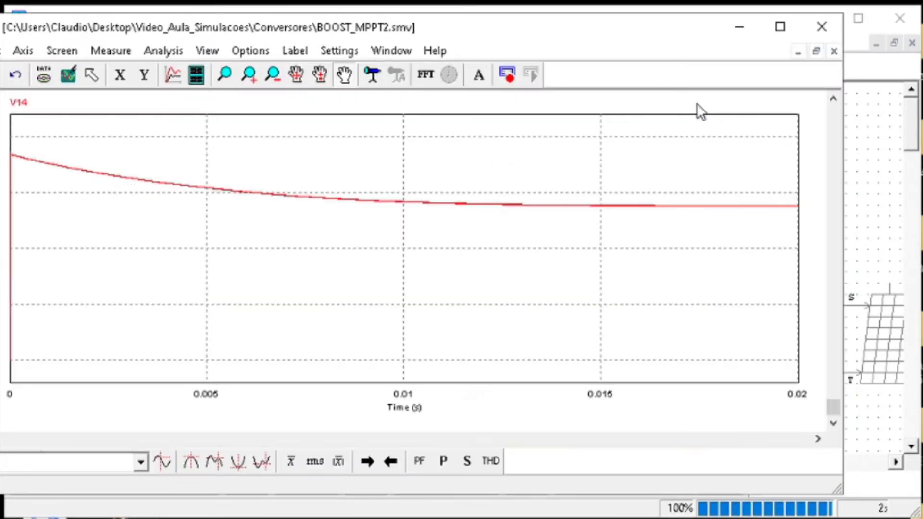
click(738, 27)
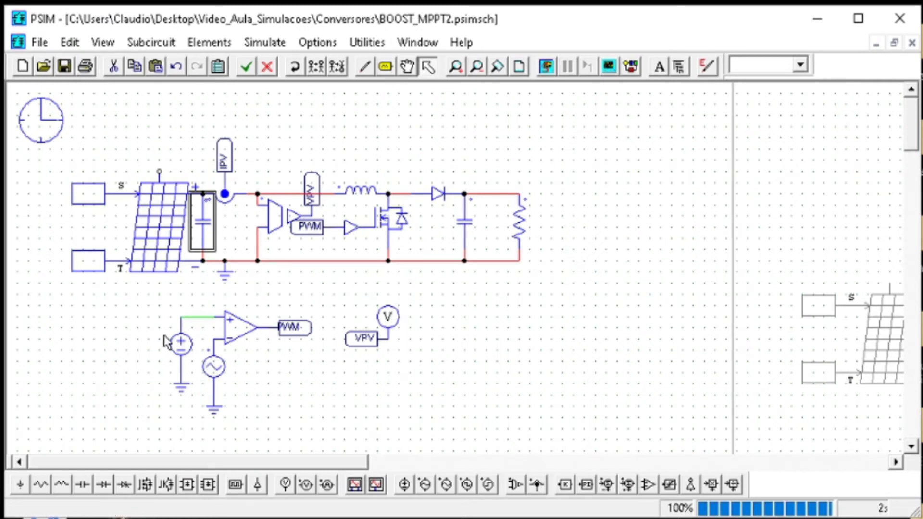
click(195, 355)
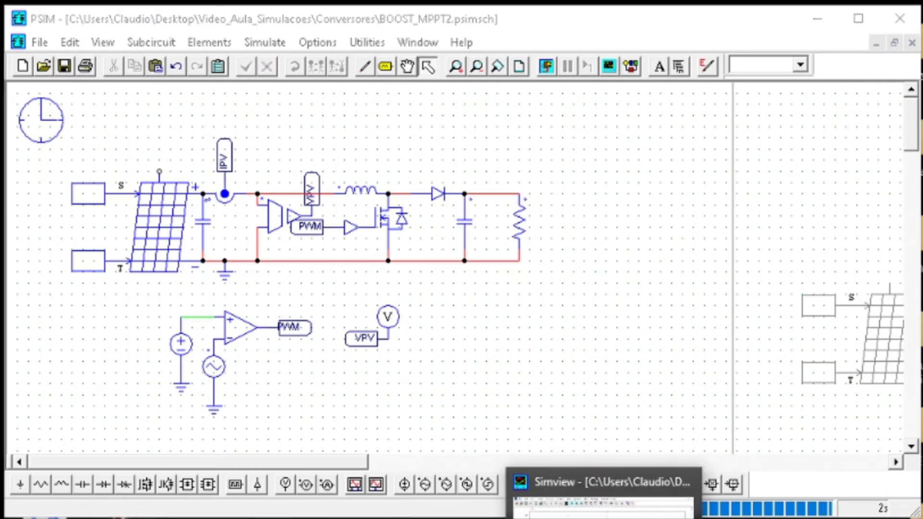
click(605, 518)
click(605, 518)
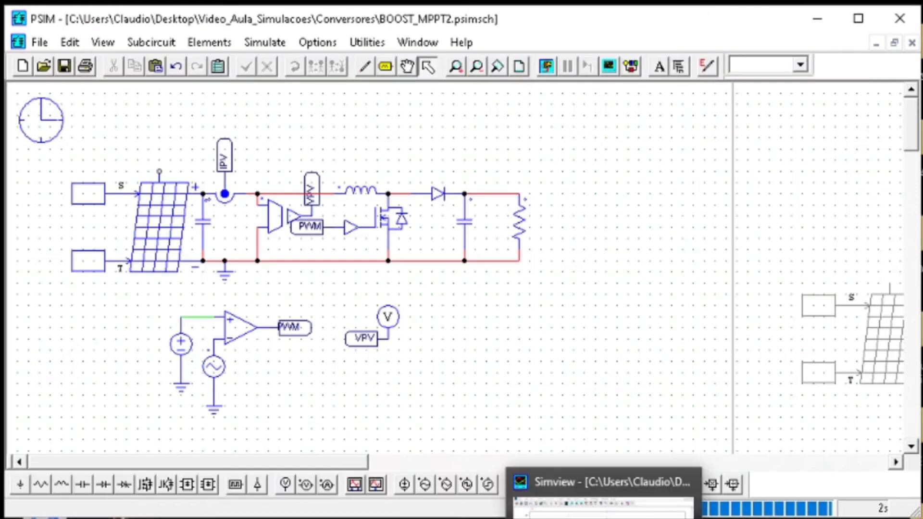
click(605, 518)
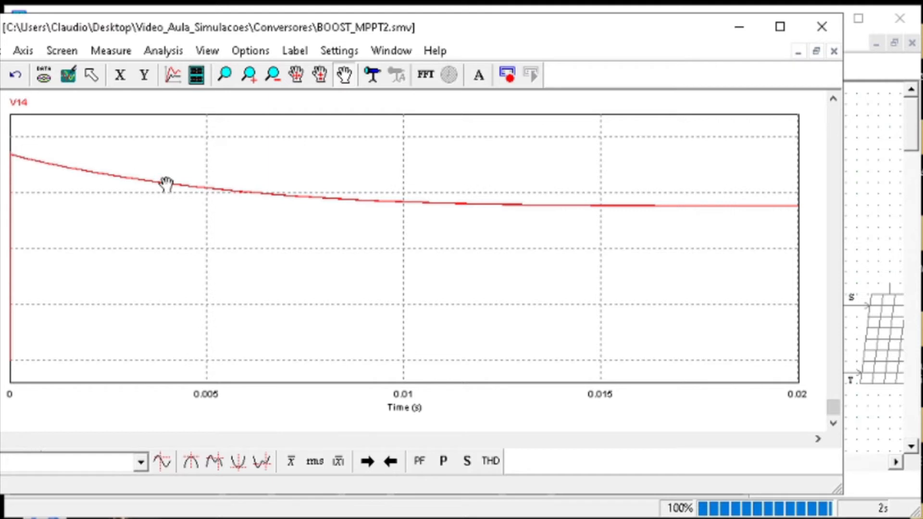
click(882, 183)
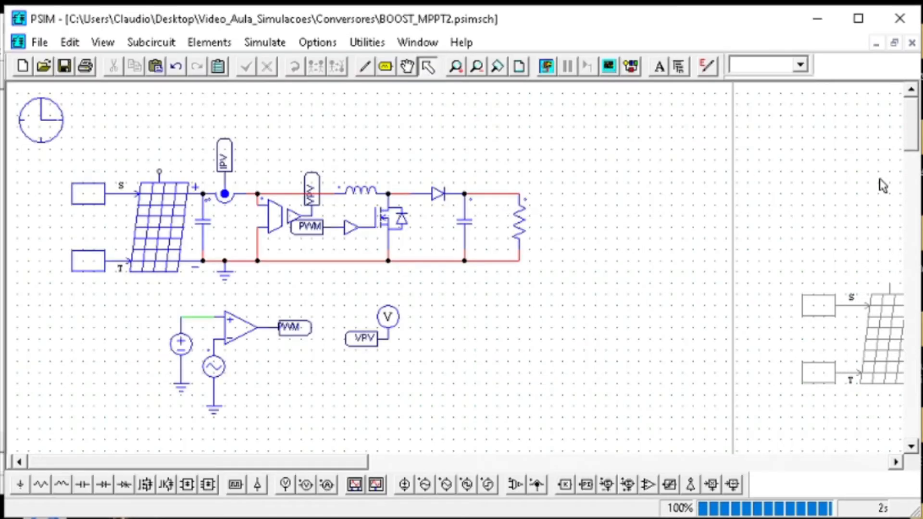
Copy the voltage probe onto the converter's output node and name it Vo
click(387, 318)
key(ctrl+c)
key(ctrl+v)
click(478, 174)
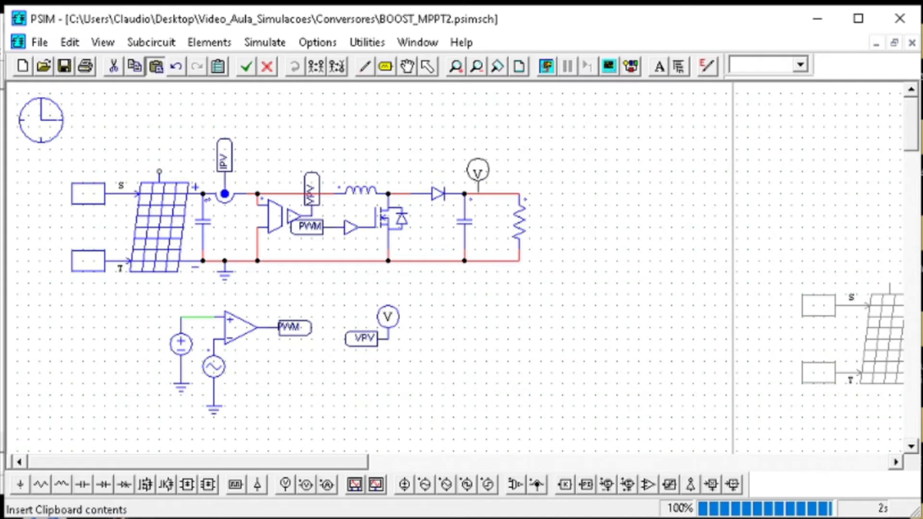
double_click(477, 174)
double_click(410, 173)
text(Vo)
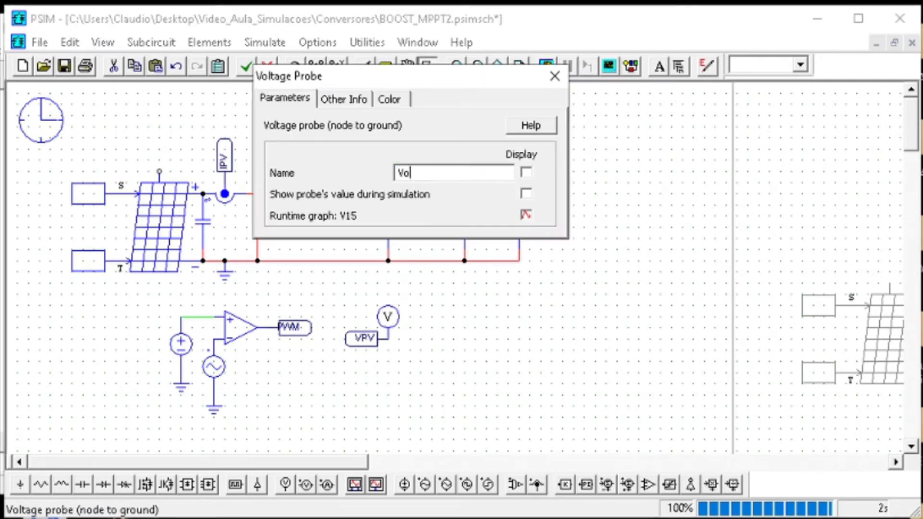
click(558, 84)
Rerun the simulation to compare the output and PV voltages, and check the solar module's parameters
click(549, 72)
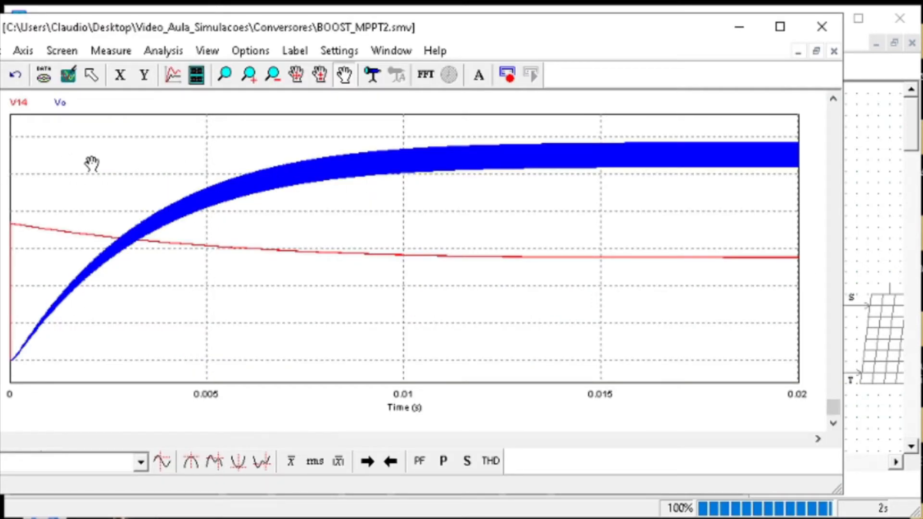
click(865, 190)
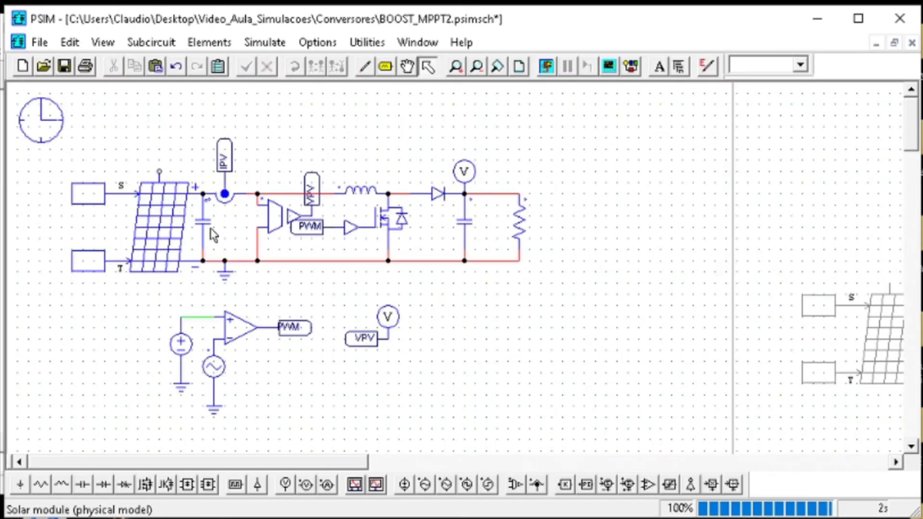
double_click(162, 231)
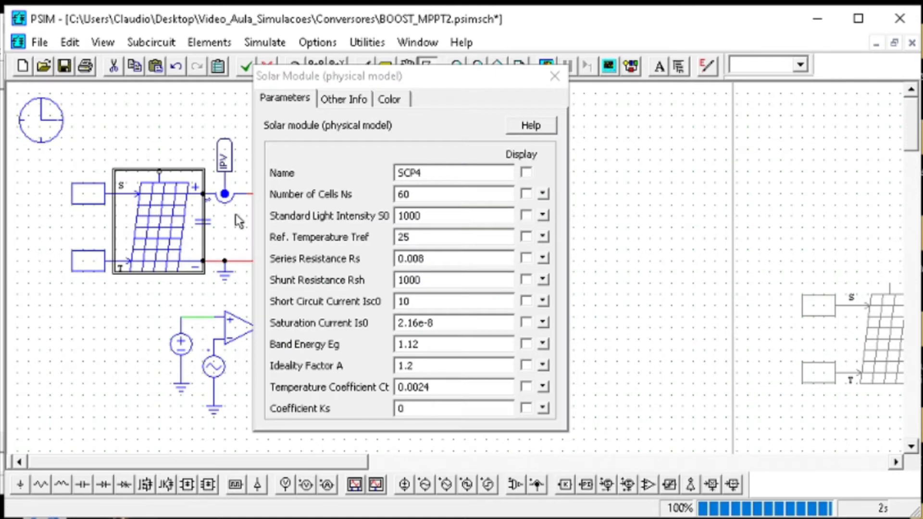
click(554, 76)
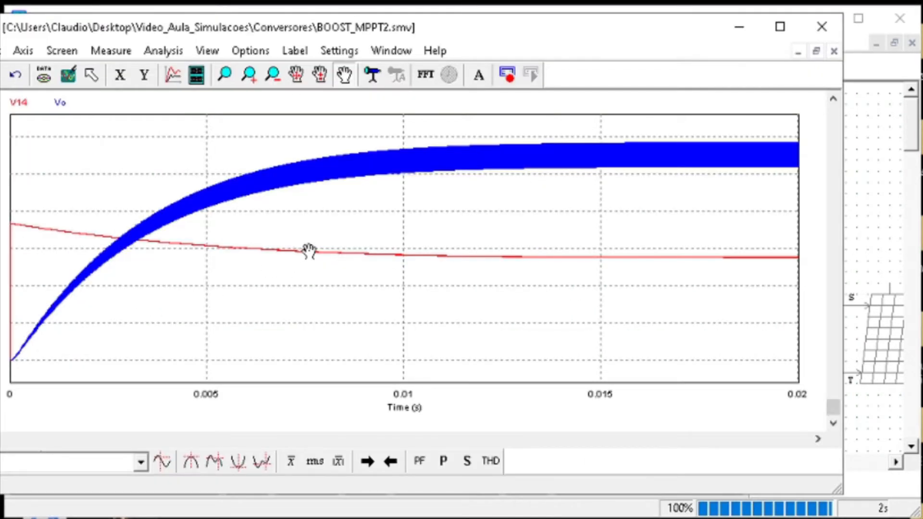
Magnify the end of the Vo curve to inspect its steady-state switching ripple
click(224, 75)
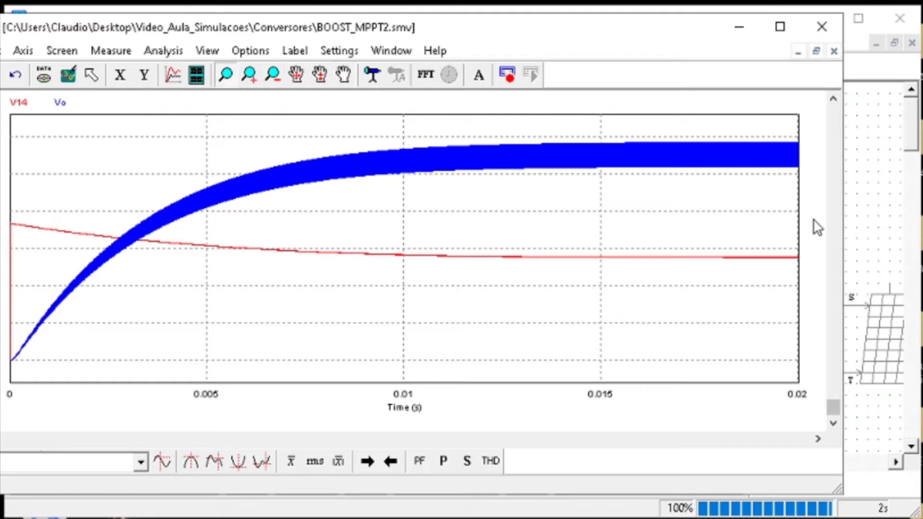
drag(763, 190, 805, 112)
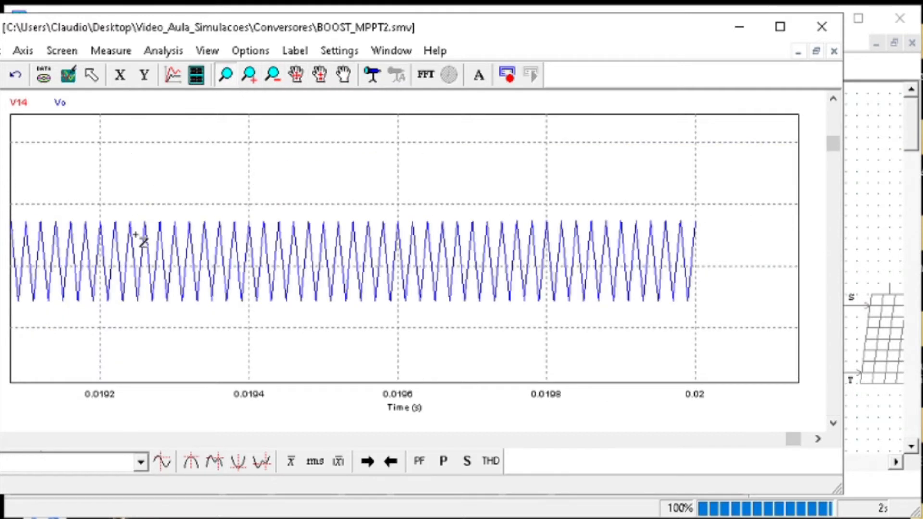
drag(125, 199, 214, 375)
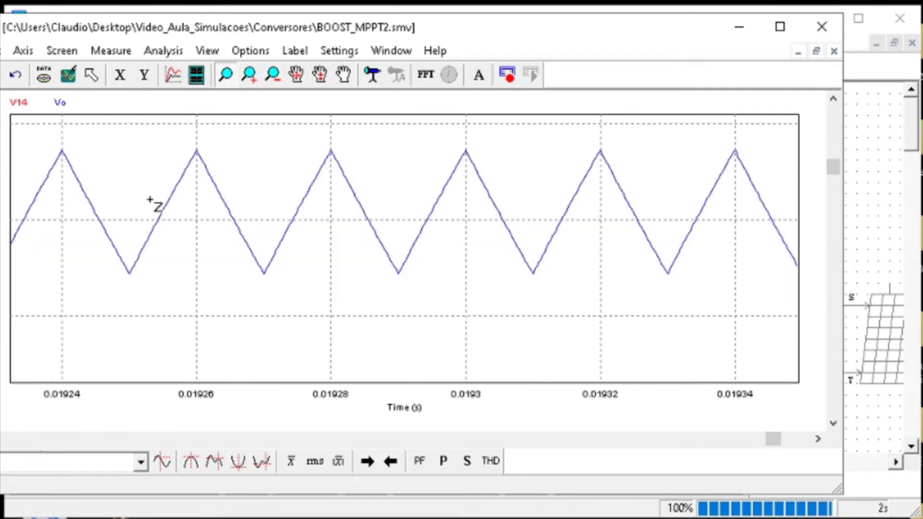
Show the inductor current IL in a separate plot below the V14 and Vo curves
click(69, 77)
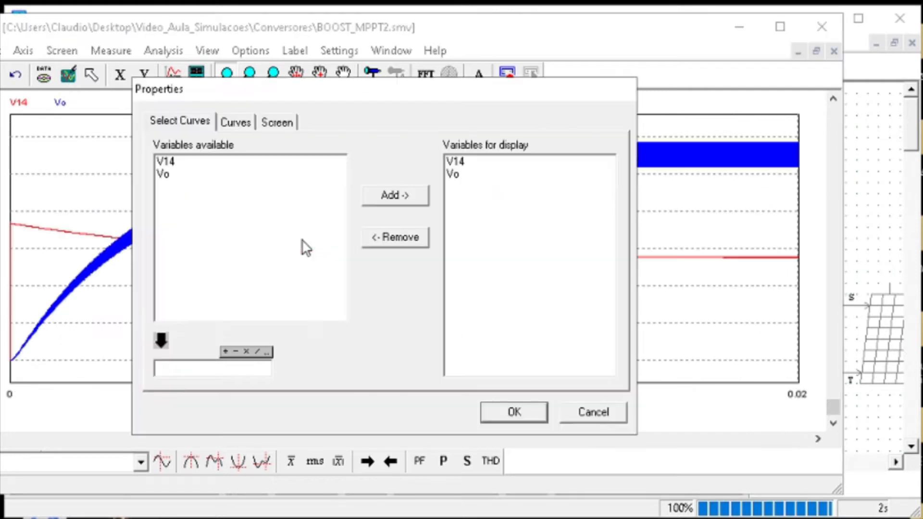
click(595, 412)
key(alt+Tab)
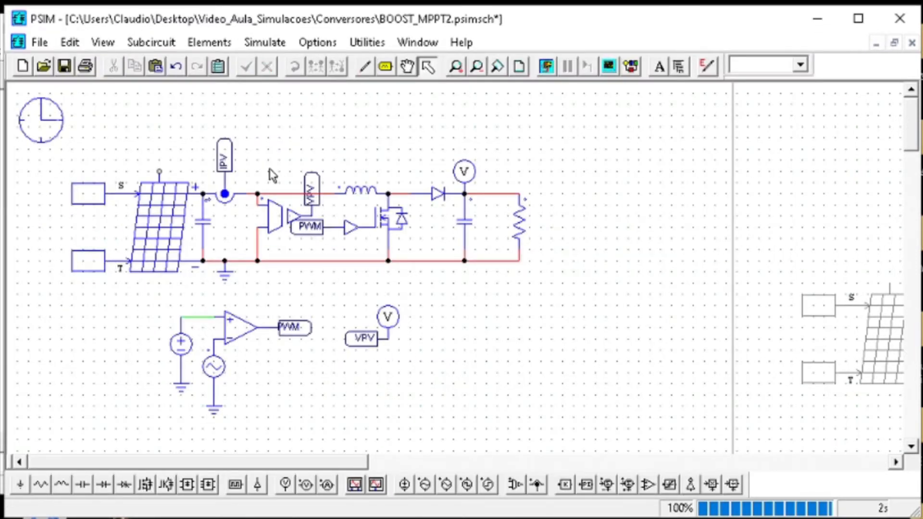
key(alt+Tab)
click(196, 72)
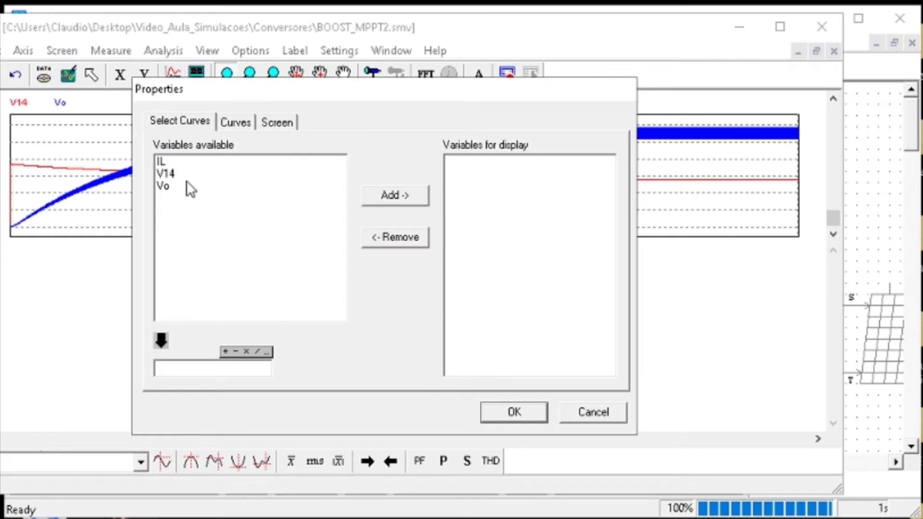
double_click(161, 161)
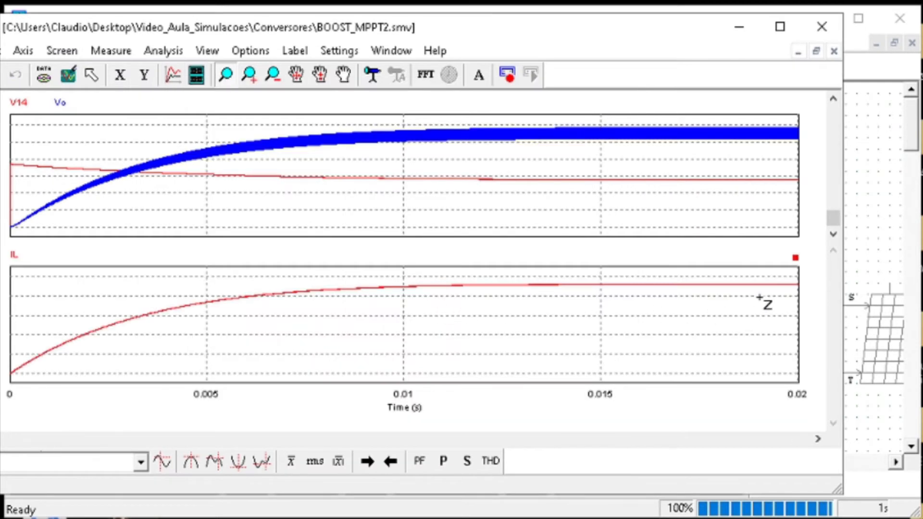
Magnify the steady-state portion of the IL curve to examine the inductor current ripple
drag(759, 297, 526, 279)
drag(579, 310, 443, 287)
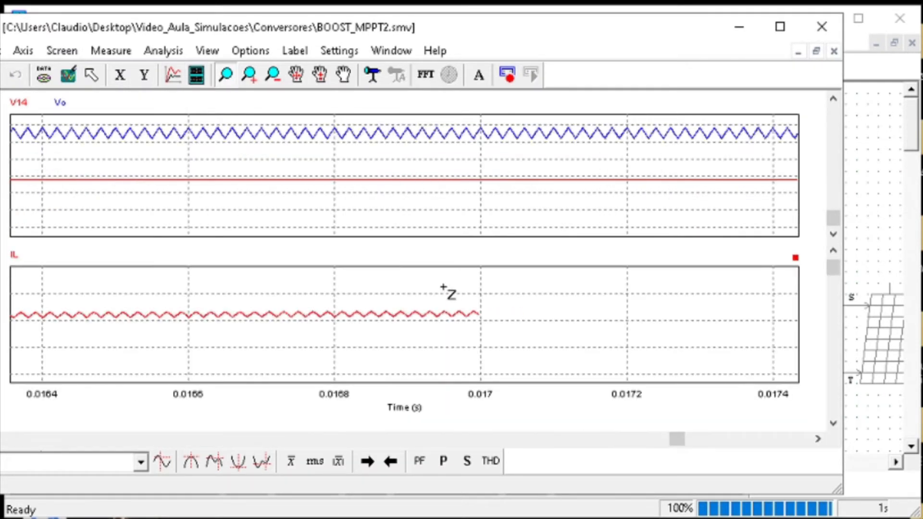
click(70, 76)
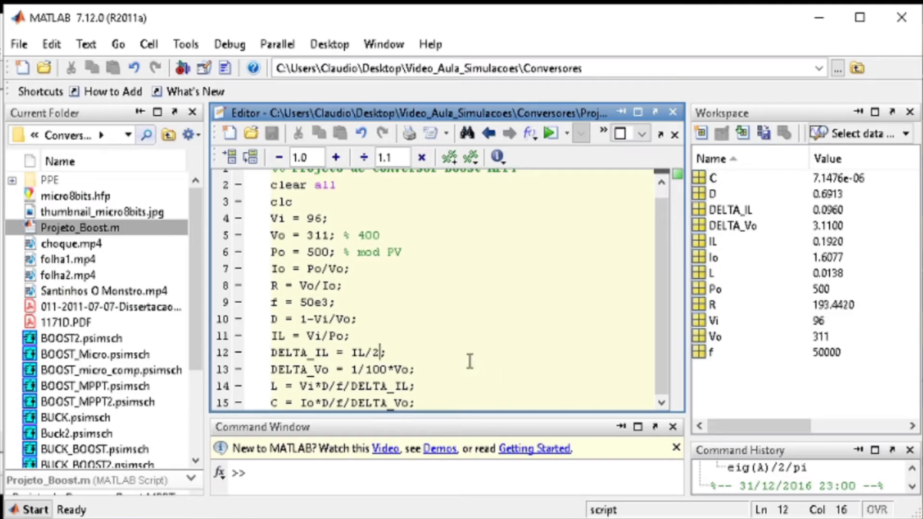
Switch to MATLAB and clear the Vi/Po expression from the IL assignment in Projeto_Boost.m
click(345, 335)
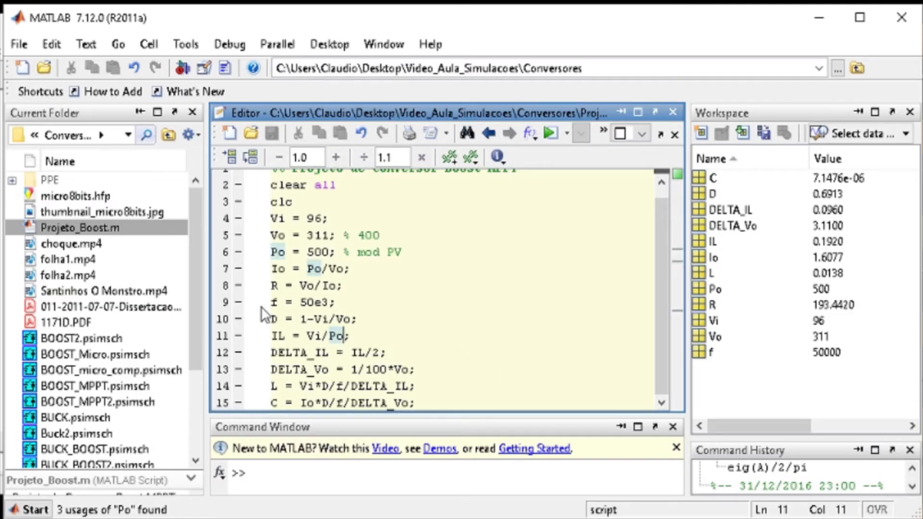
key(BackSpace)
key(BackSpace)
key(BackSpace)
key(BackSpace)
key(BackSpace)
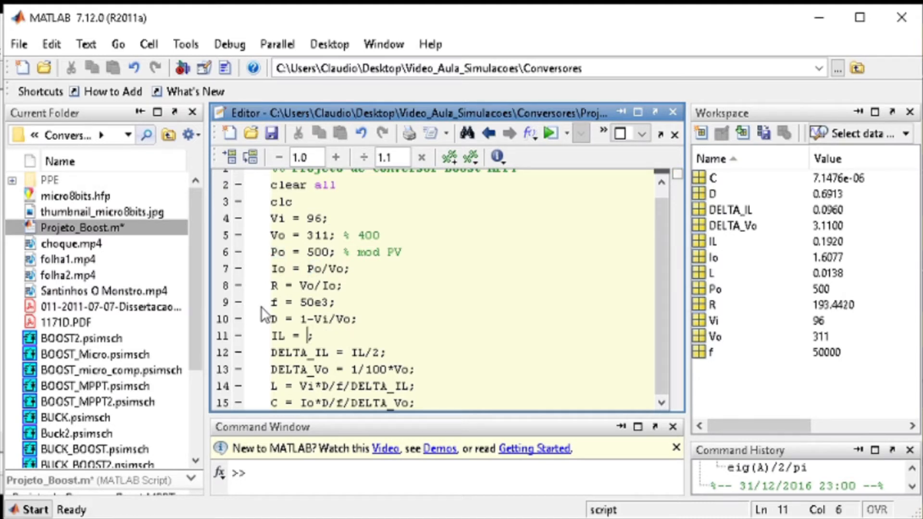
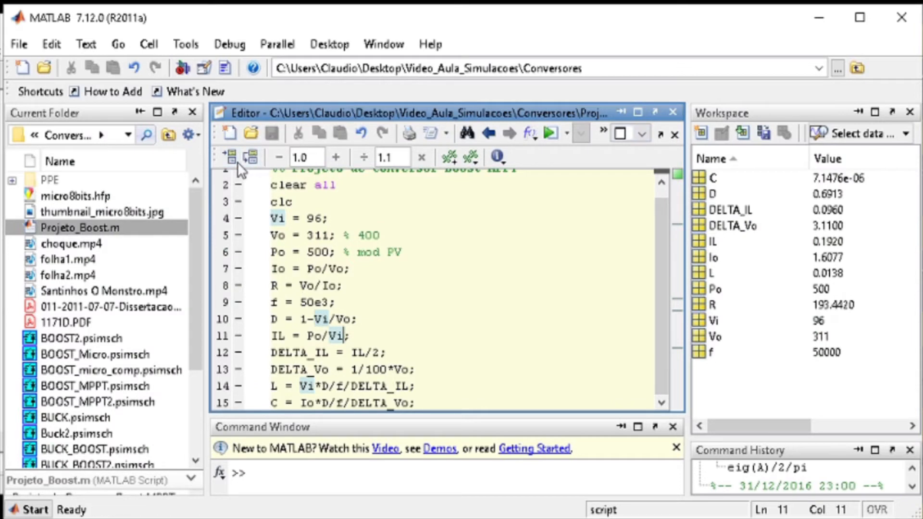
Run Projeto_Boost.m to recalculate the converter parameters, and set inductor L2 in the PSIM schematic to the calculated inductance L
key(F5)
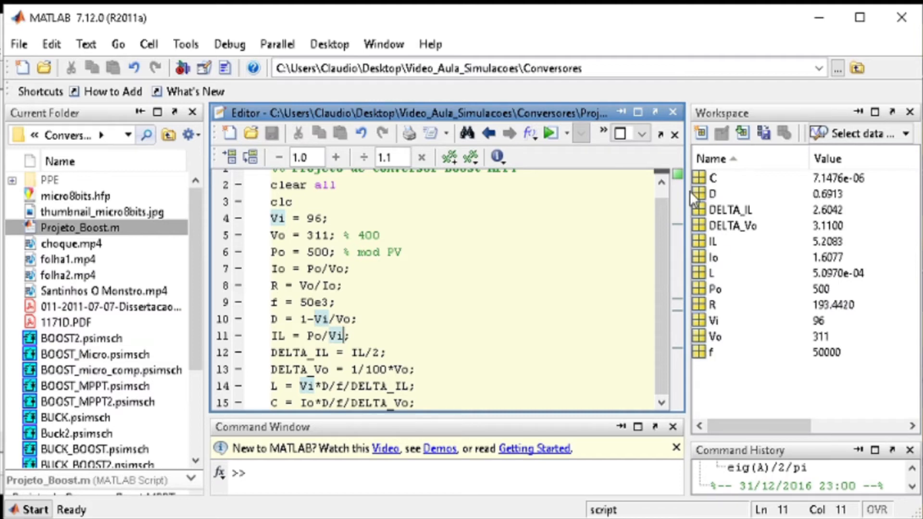
click(819, 18)
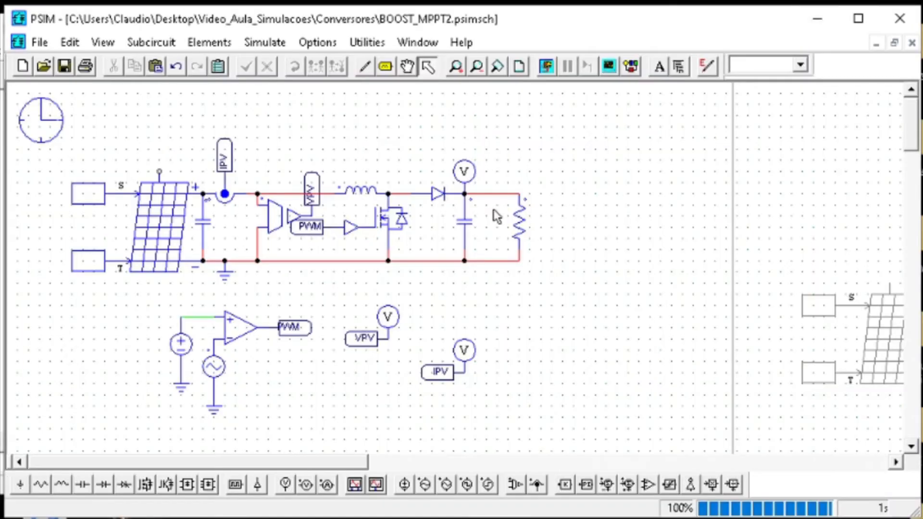
double_click(357, 189)
drag(427, 194, 411, 193)
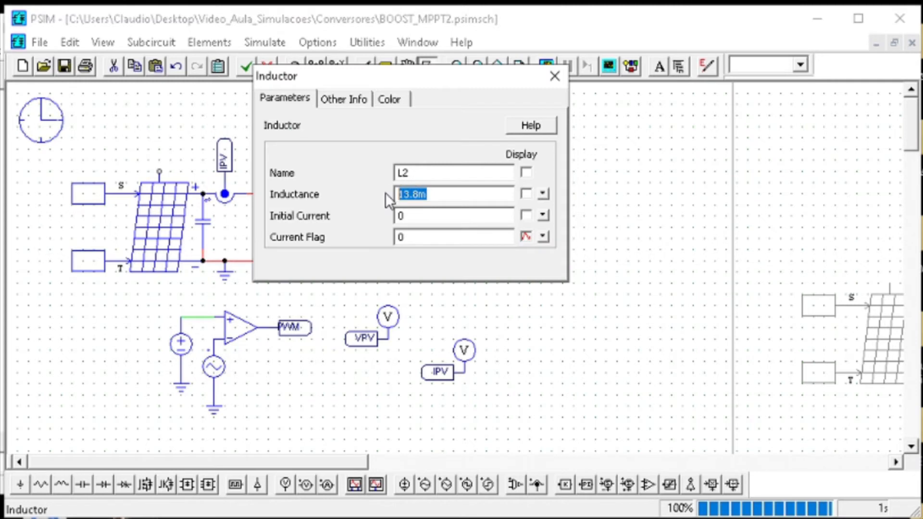
text(50u)
click(552, 76)
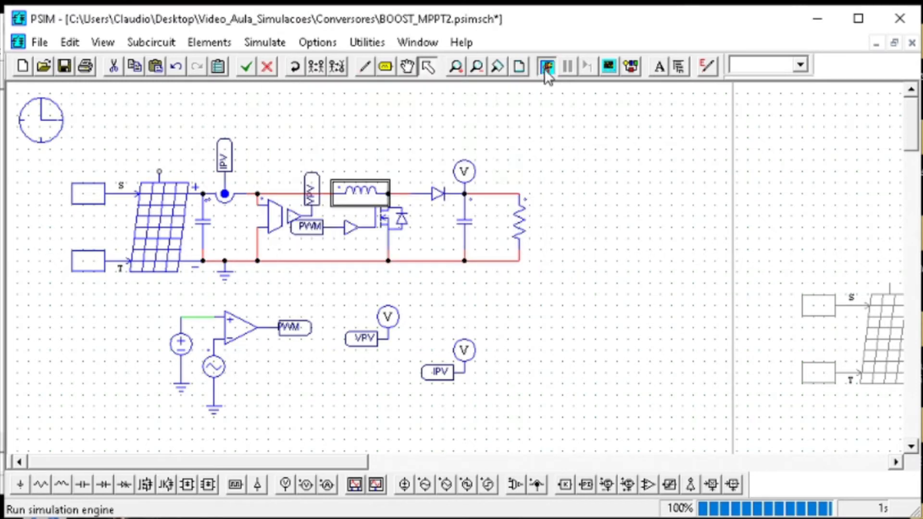
Save and simulate the circuit, and magnify the steady-state portions of the IL, V14 and Vo curves
click(545, 71)
click(69, 70)
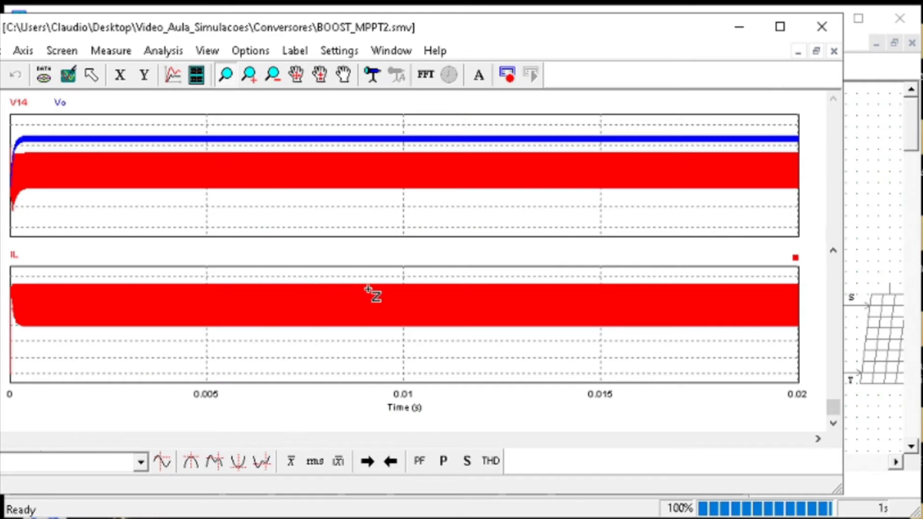
drag(461, 274, 510, 356)
drag(544, 361, 424, 249)
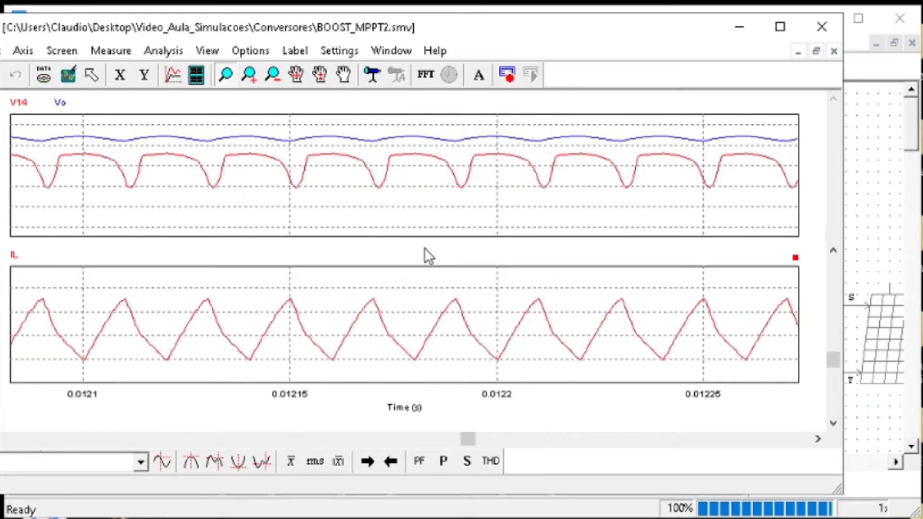
right_click(229, 168)
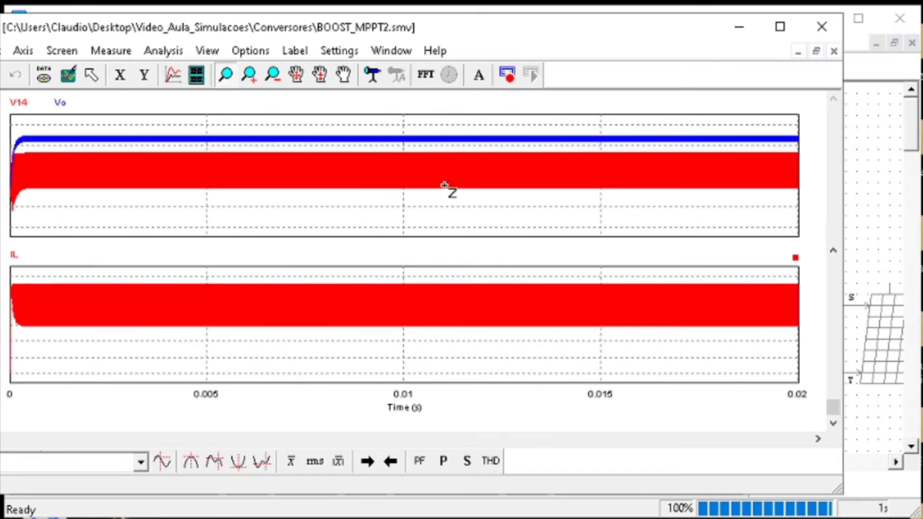
drag(476, 204, 517, 132)
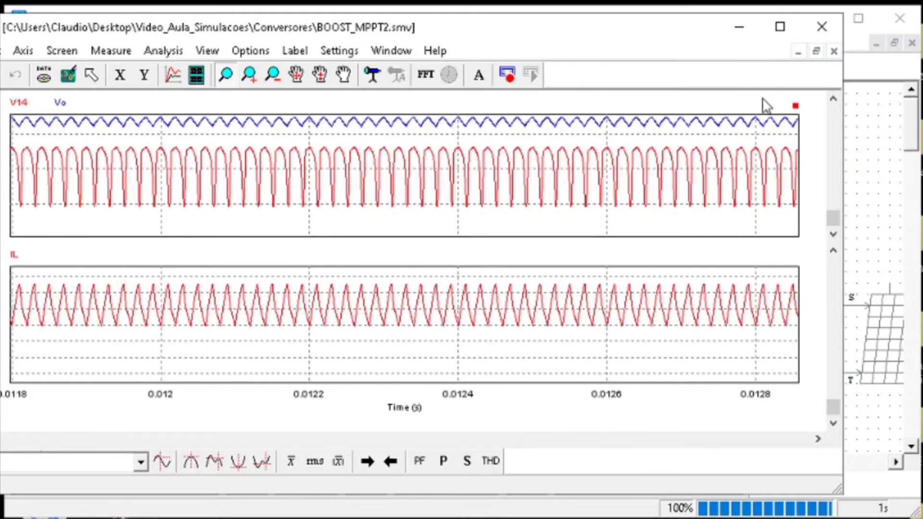
Leave the waveform viewer and review the calculated design values in MATLAB before returning to the PSIM schematic
click(740, 27)
mouse_move(550, 469)
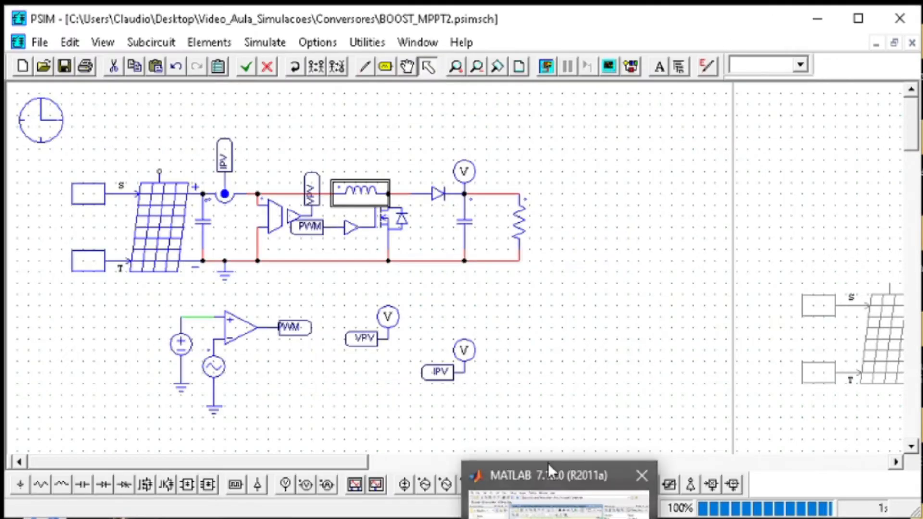
click(587, 373)
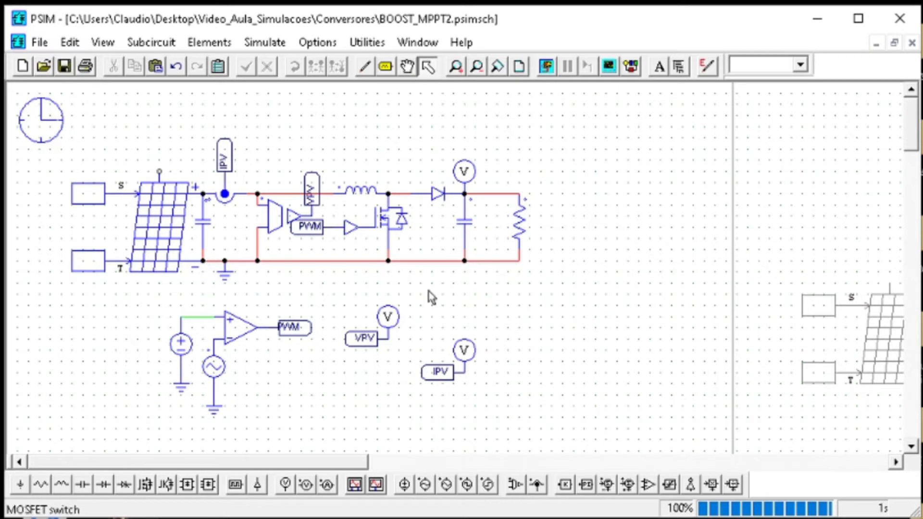
click(549, 481)
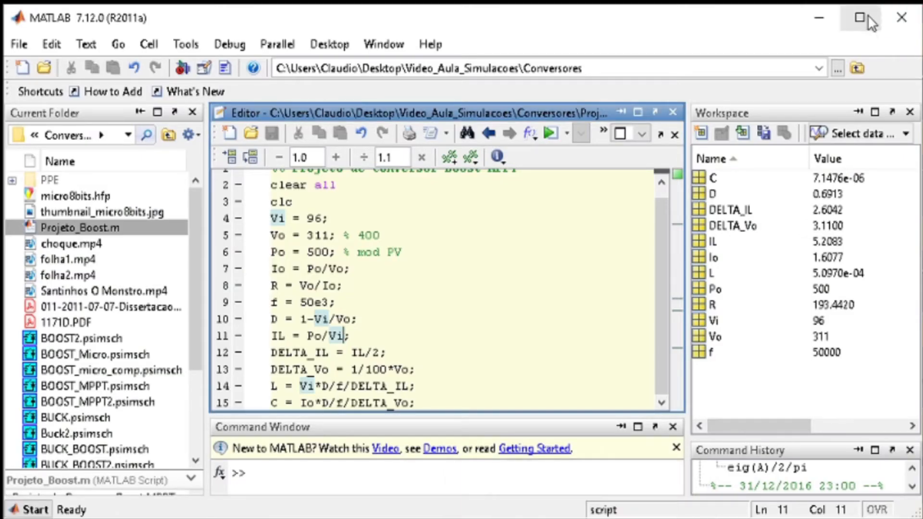
click(819, 18)
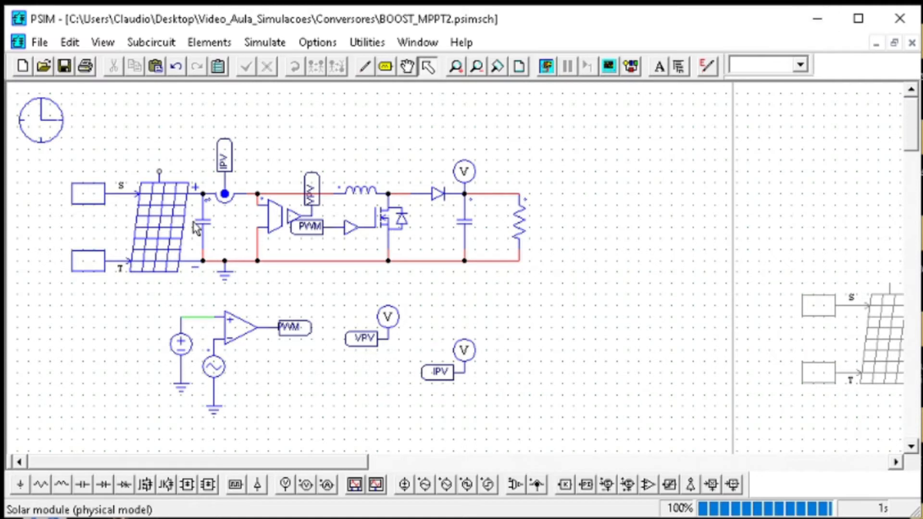
Set the solar module's number of cells Ns to 120, and save and rerun the simulation
double_click(168, 255)
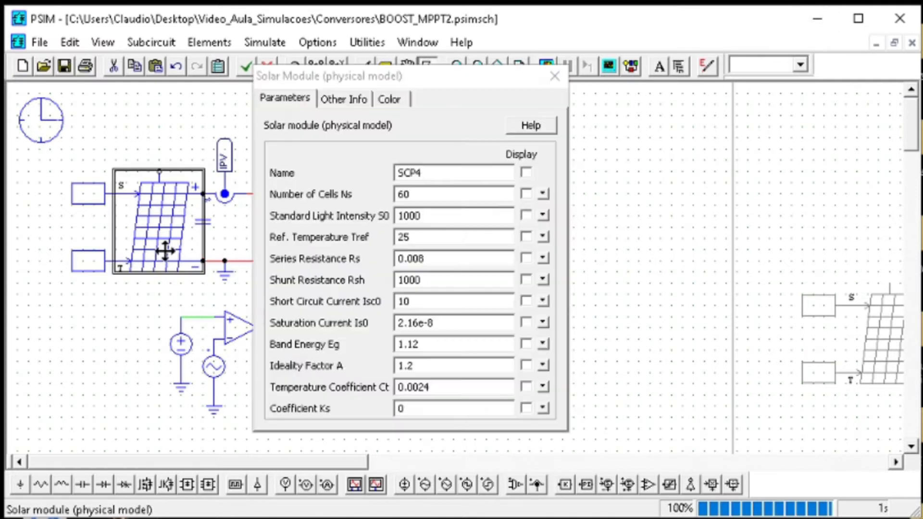
double_click(451, 189)
text(120)
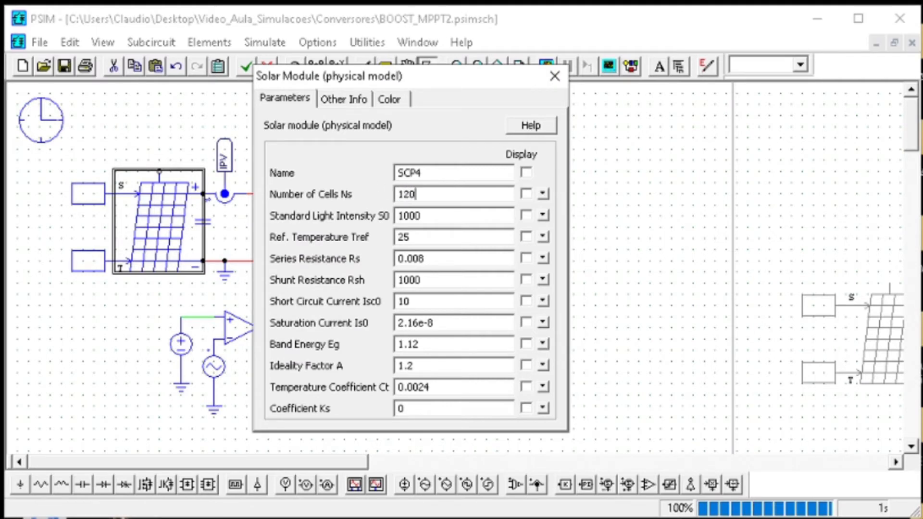
click(552, 84)
click(66, 71)
click(547, 66)
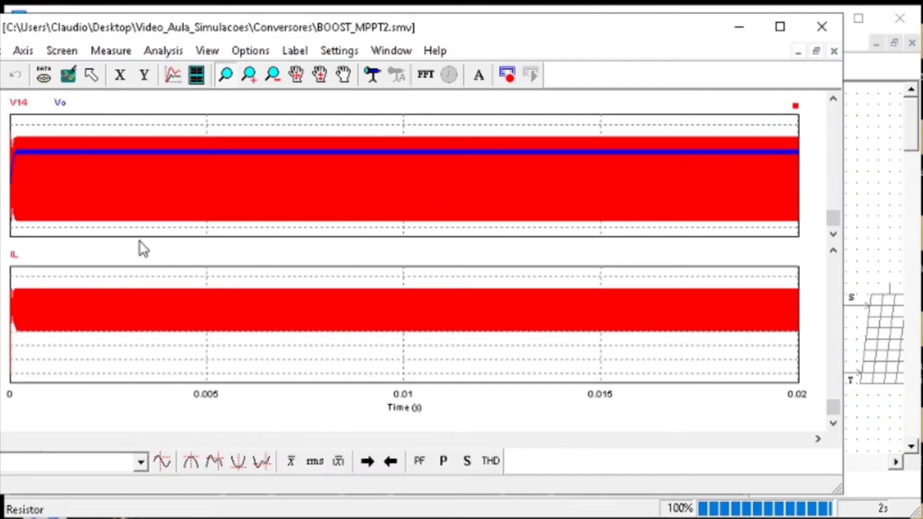
Check the output voltage probe and MATLAB values, and set the load resistor to the calculated resistance R
click(873, 143)
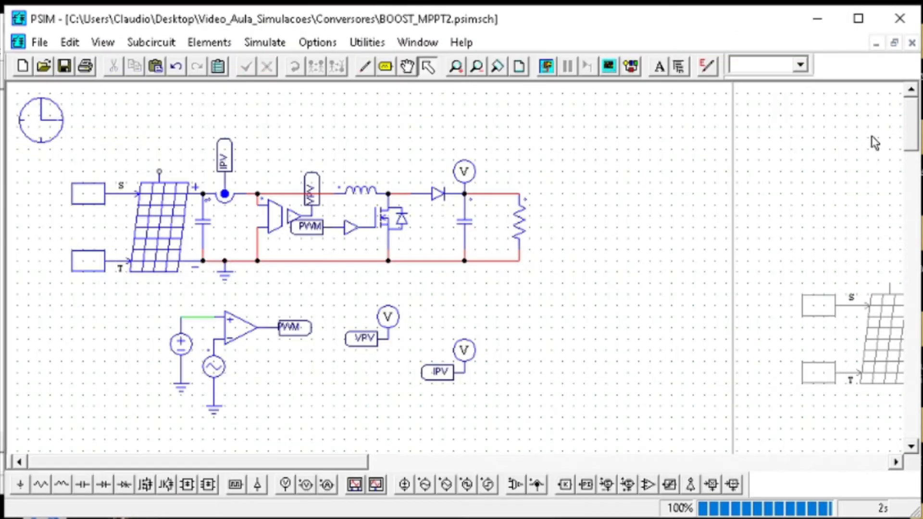
double_click(464, 171)
click(555, 77)
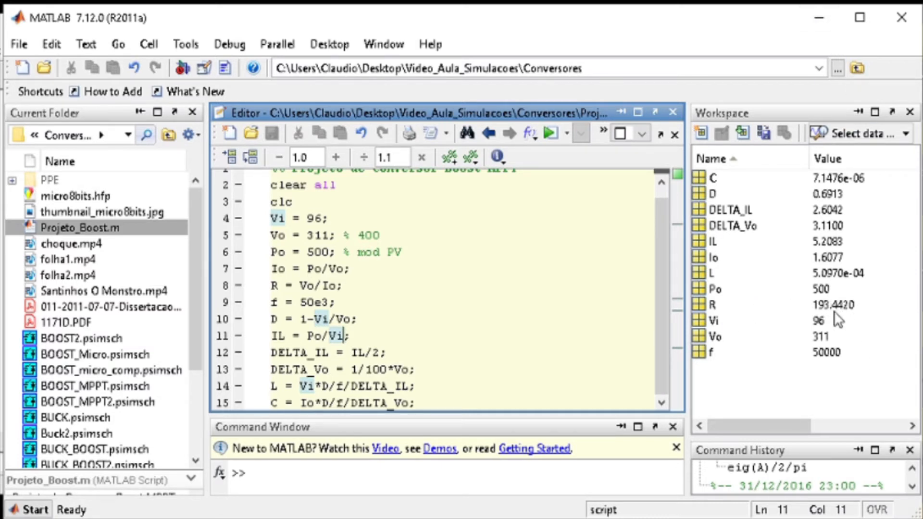
click(817, 22)
text(19)
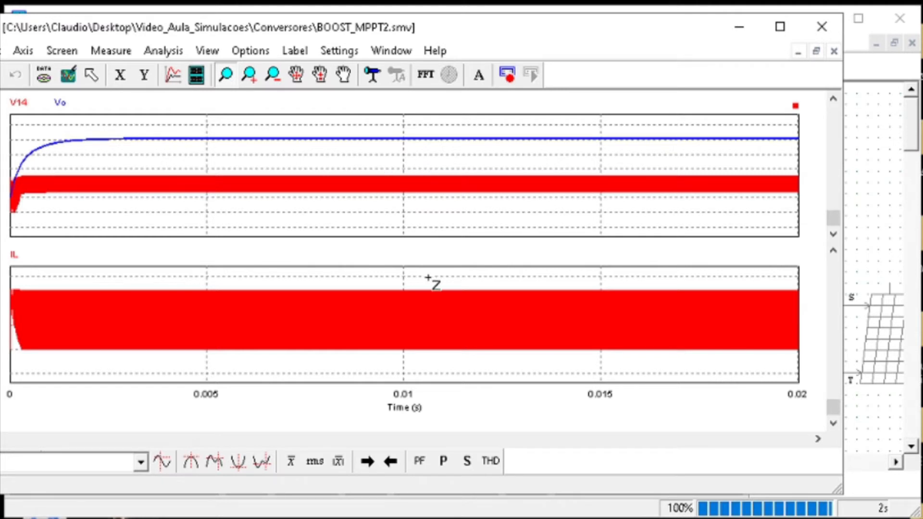
Magnify the steady-state IL curve and the Vo curve in turn to inspect their ripple, restoring the full view each time
mouse_move(425, 289)
mouse_down()
mouse_move(446, 367)
mouse_move(294, 265)
mouse_up()
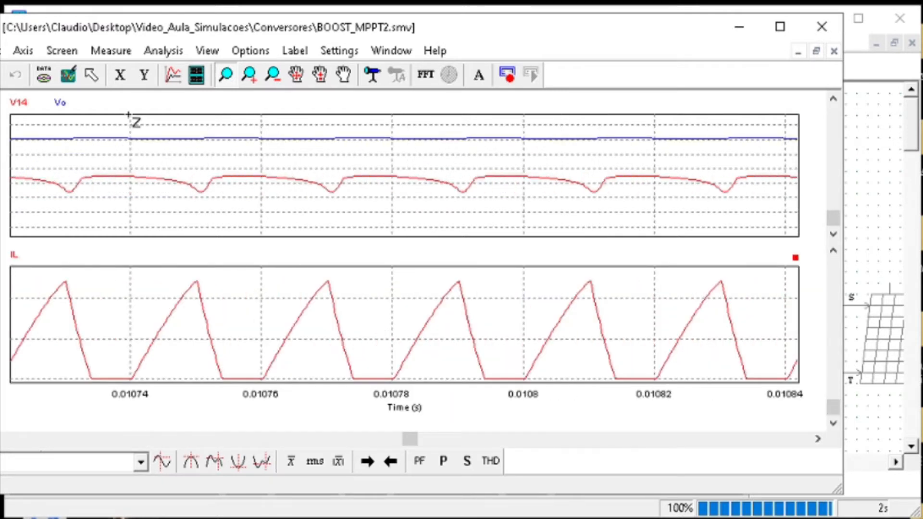
click(68, 75)
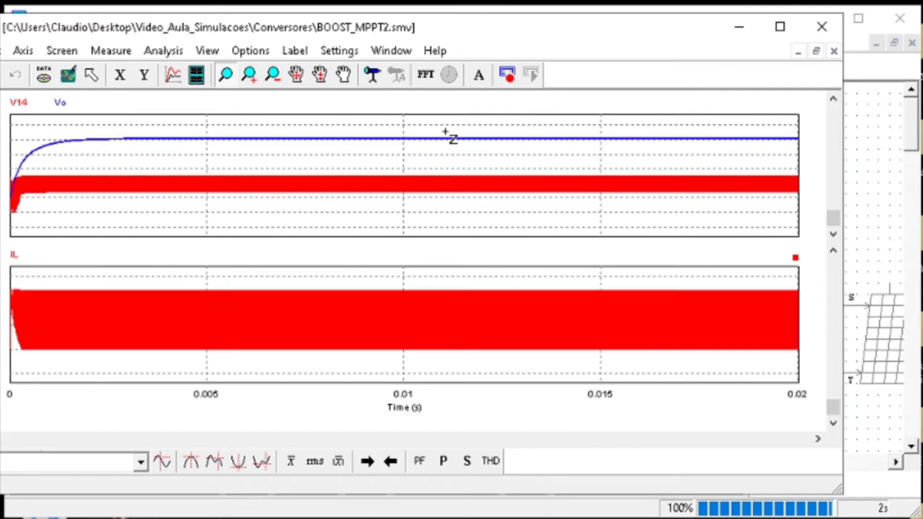
drag(455, 128, 384, 158)
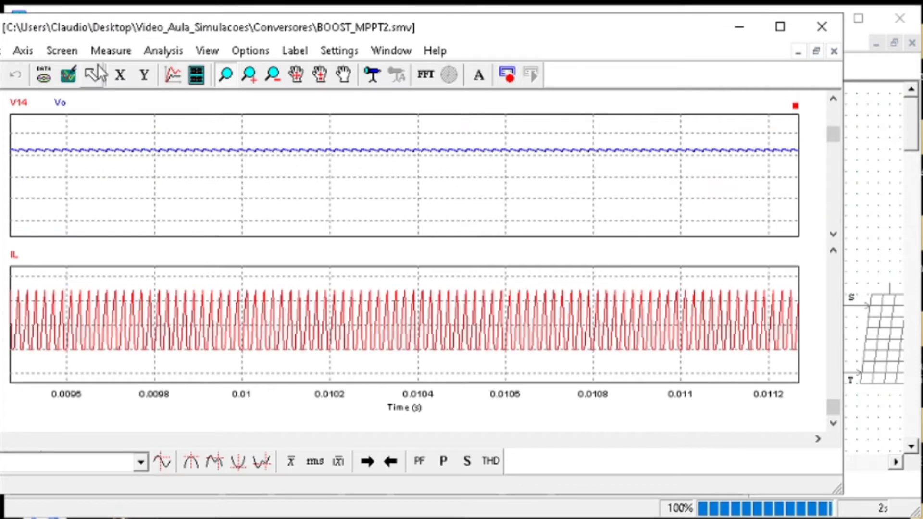
click(68, 75)
Look up the duty cycle D in MATLAB and update the amplitude of DC source VDC4 feeding the PWM comparator
click(866, 181)
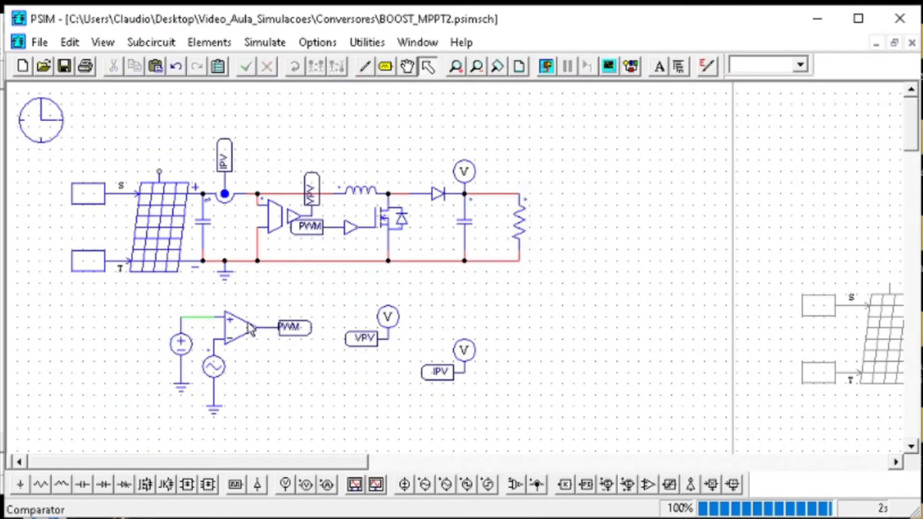
click(561, 518)
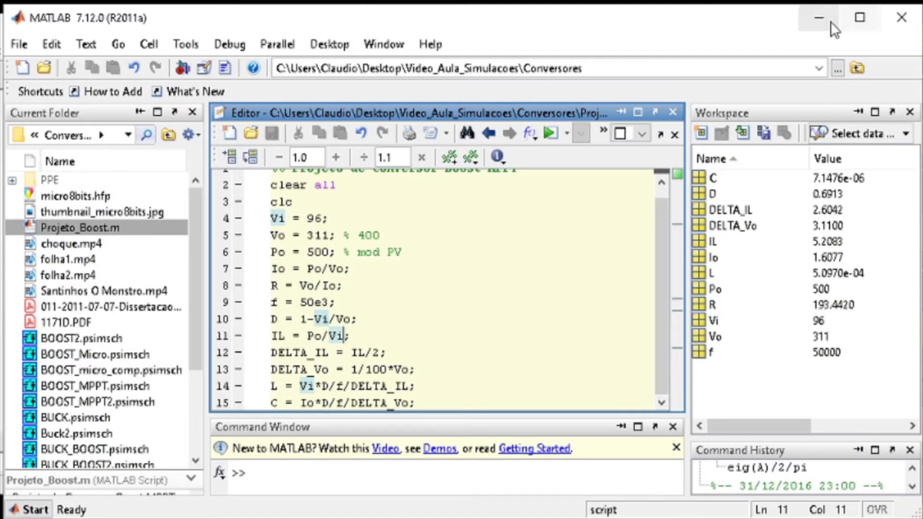
click(819, 17)
double_click(180, 344)
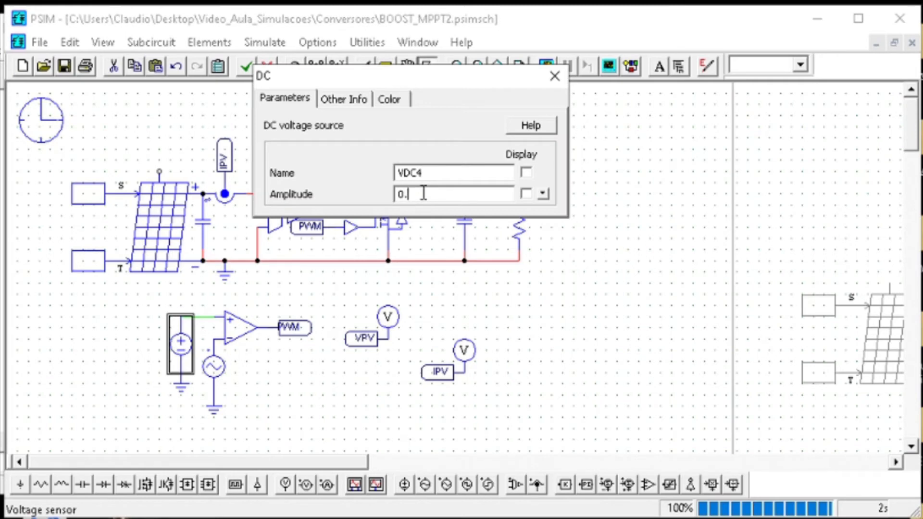
click(554, 77)
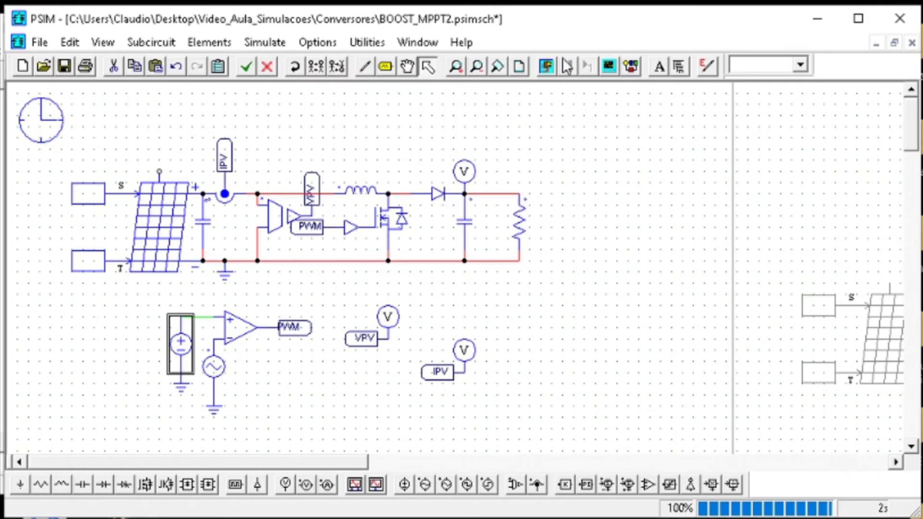
Simulate and save the circuit, and examine the steady-state IL ripple before returning to the schematic
click(547, 66)
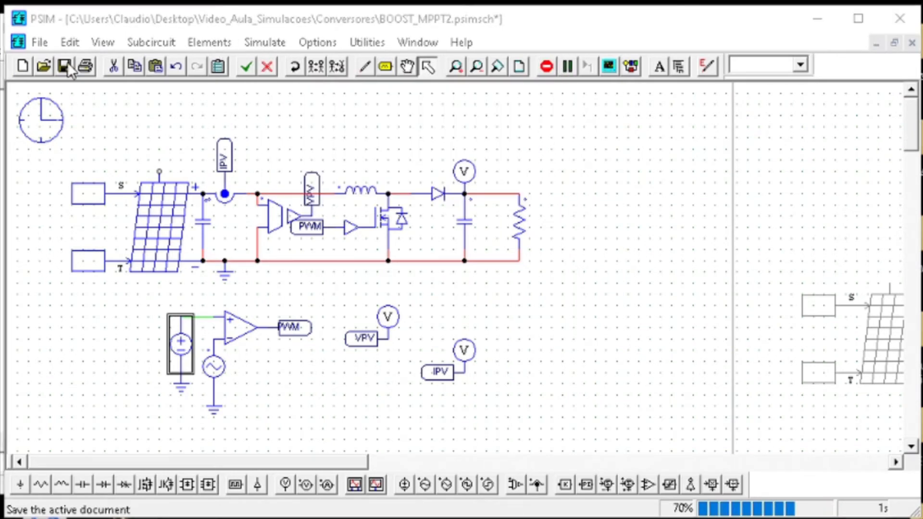
drag(500, 278, 531, 373)
click(76, 79)
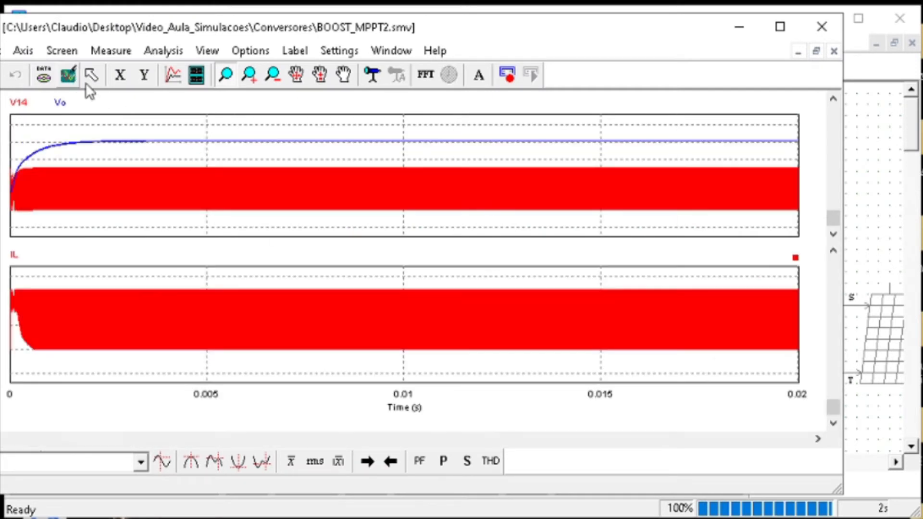
click(887, 182)
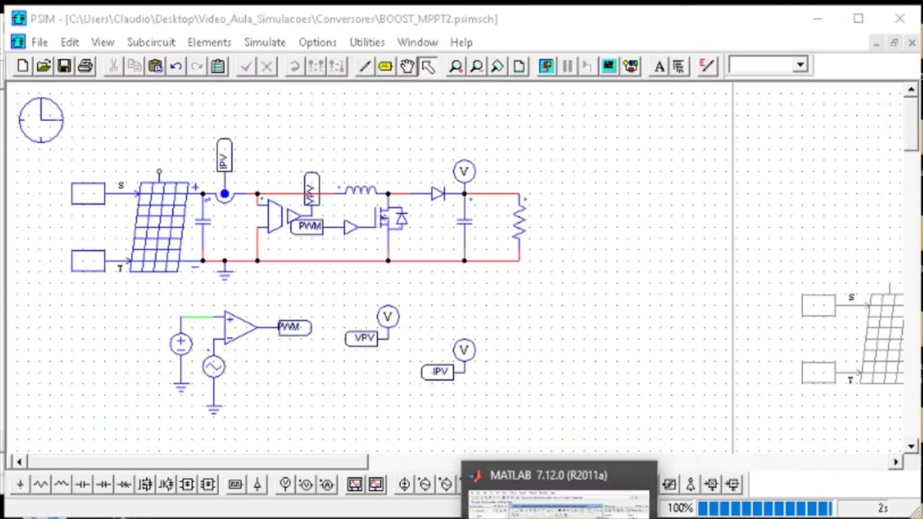
Change the DELTA_IL formula in Projeto_Boost.m to IL/4 and run the script again
click(561, 518)
drag(383, 355, 377, 353)
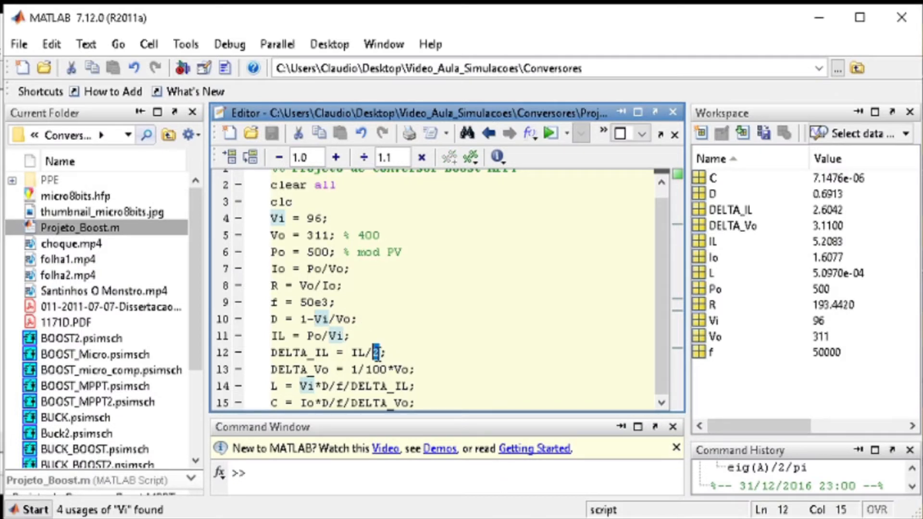
text(4)
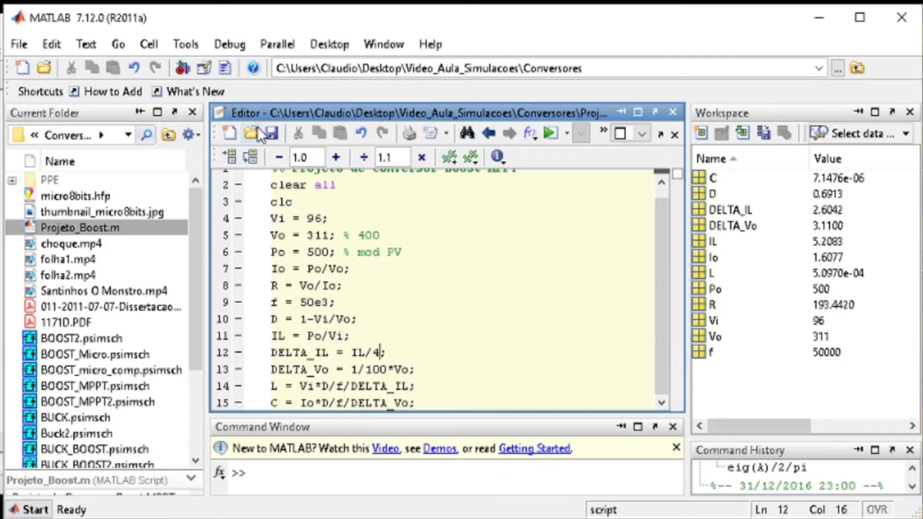
click(231, 156)
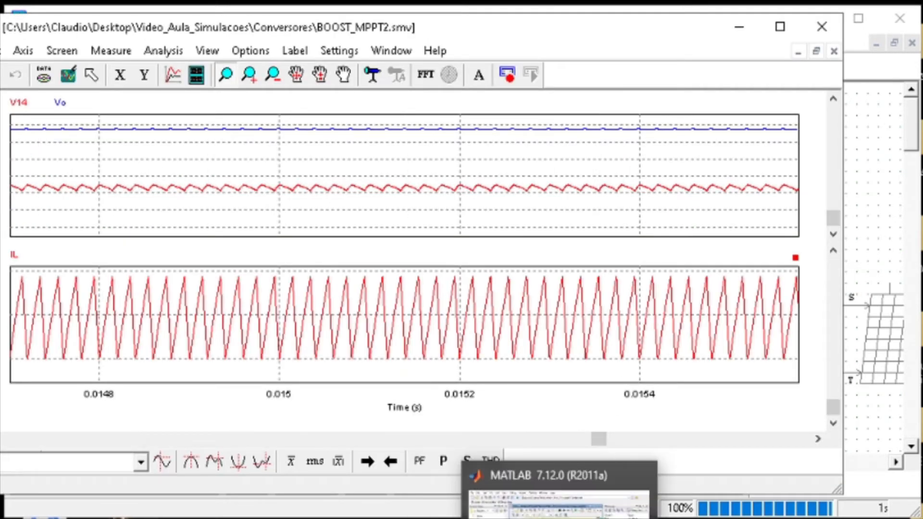
Check the recalculated IL and DELTA_IL values in MATLAB, and rerun the PSIM simulation
click(564, 517)
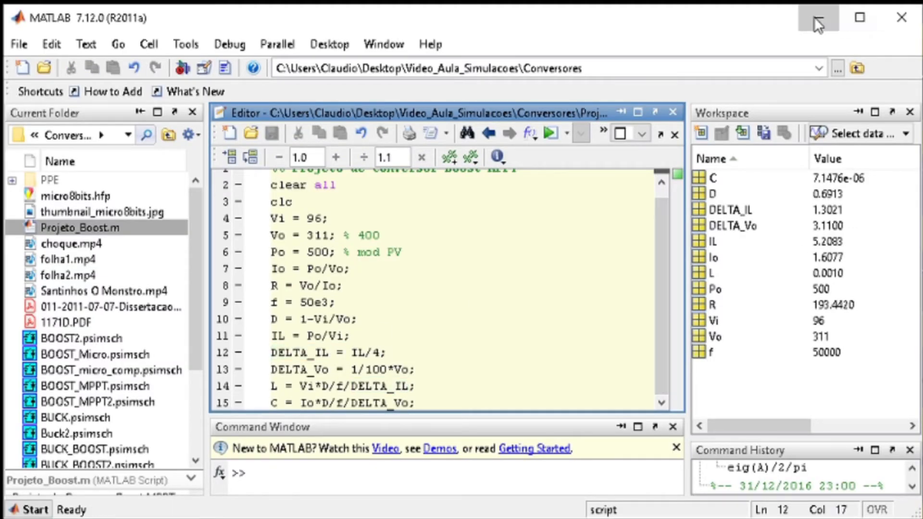
click(815, 17)
key(F8)
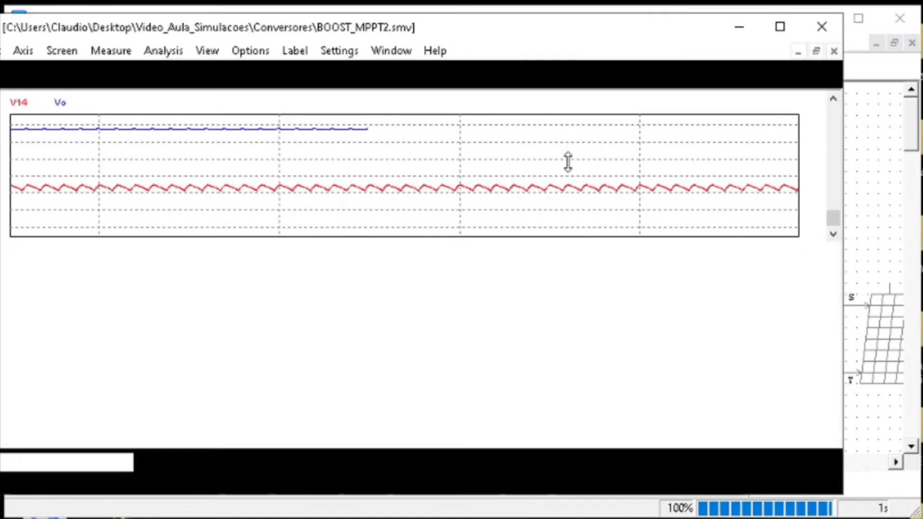
Magnify the steady-state IL curve, restore the full view, and magnify the V14 curve to examine its ripple
drag(592, 318, 647, 380)
right_click(400, 280)
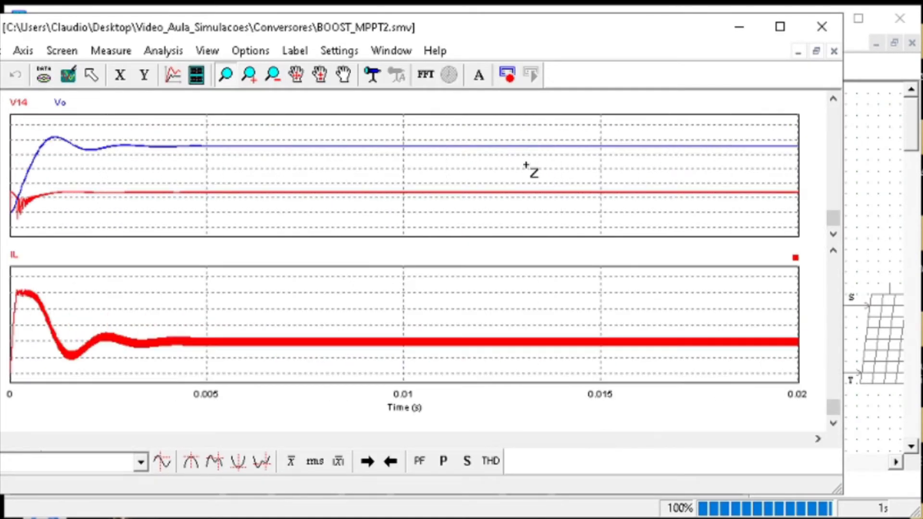
drag(526, 169, 578, 212)
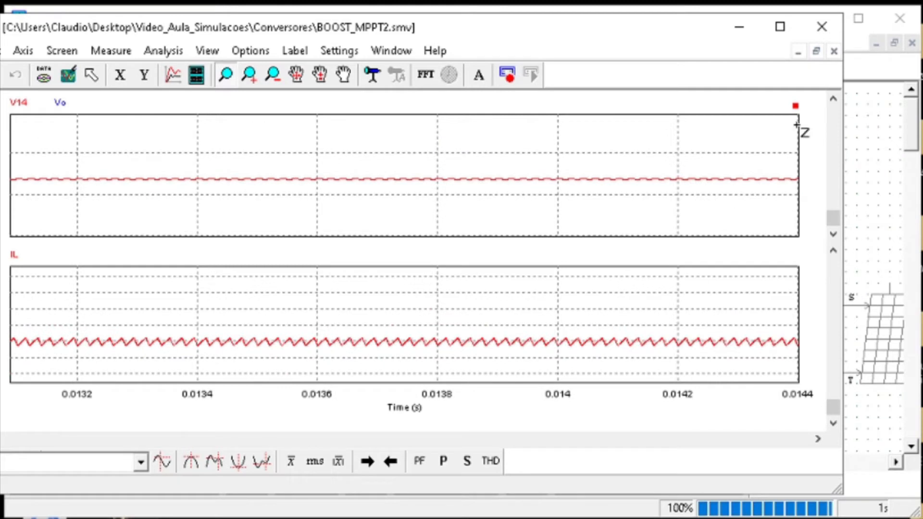
Return to the schematic and set the inductance of boost inductor L2 to 500u
click(853, 115)
click(358, 191)
double_click(358, 191)
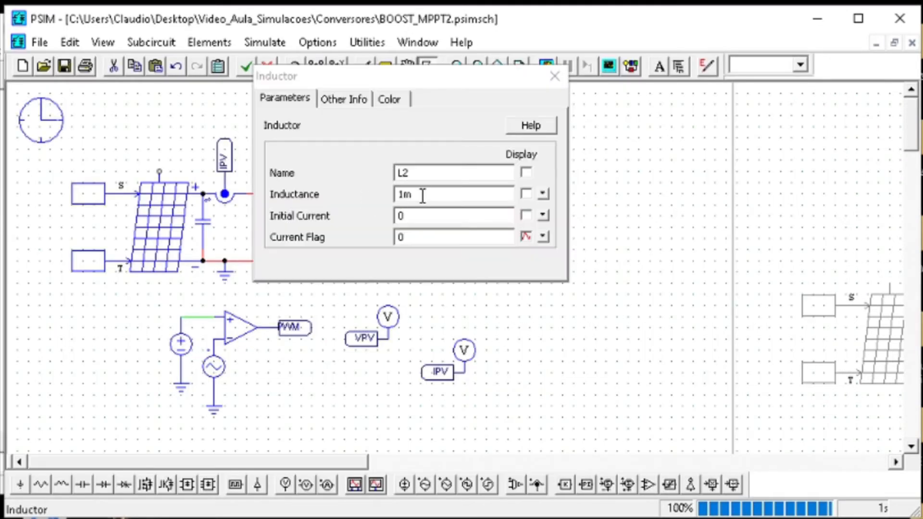
double_click(423, 194)
text(500u)
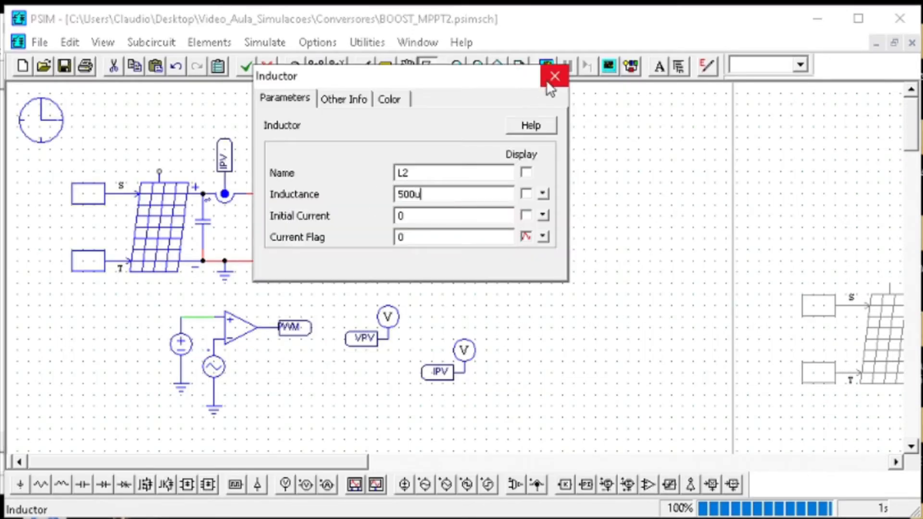
click(554, 77)
Switch to MATLAB, change the DELTA_IL formula in Projeto_Boost.m to IL/2, and save and run the script
click(597, 517)
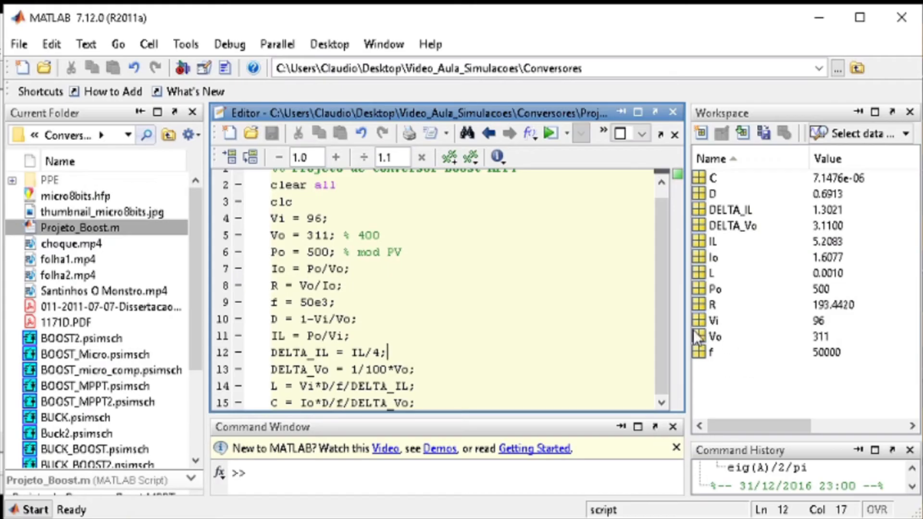
key(BackSpace)
text(2)
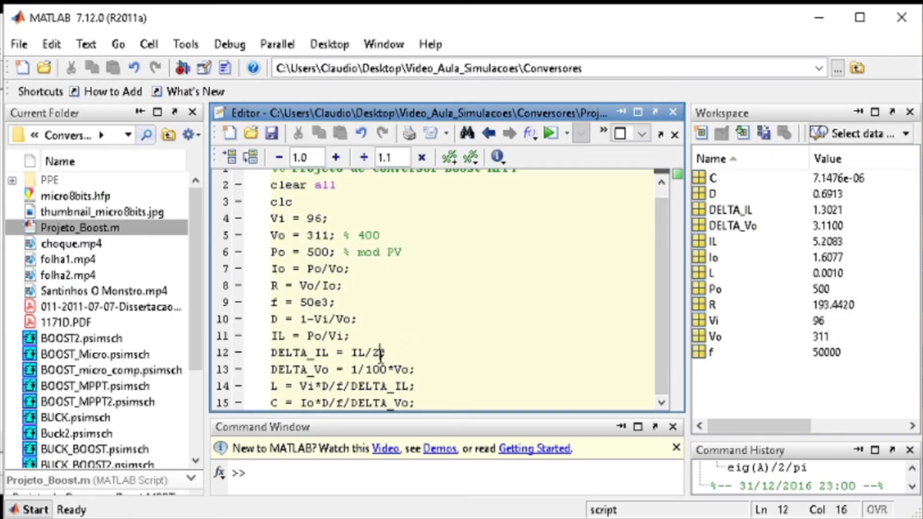
click(273, 134)
click(227, 160)
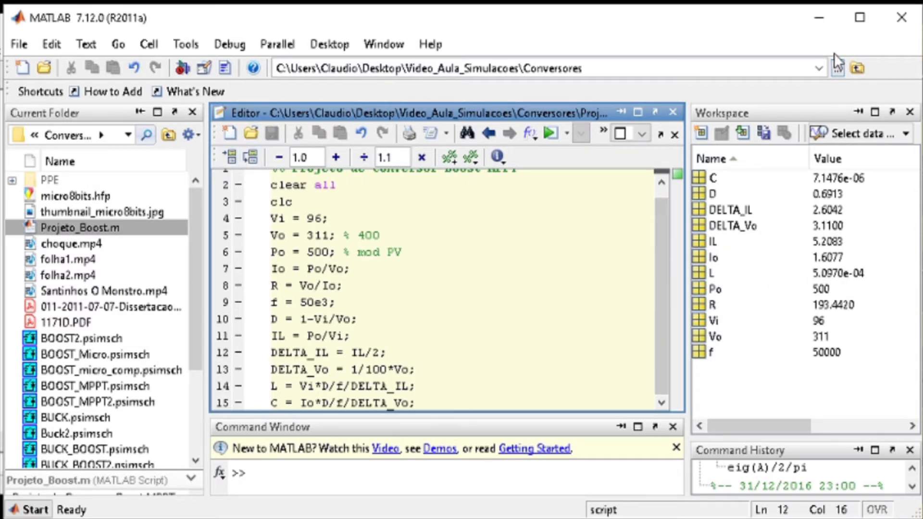
Return to PSIM, check the inductance entered for L2, then save and simulate the boost circuit
click(820, 18)
double_click(380, 189)
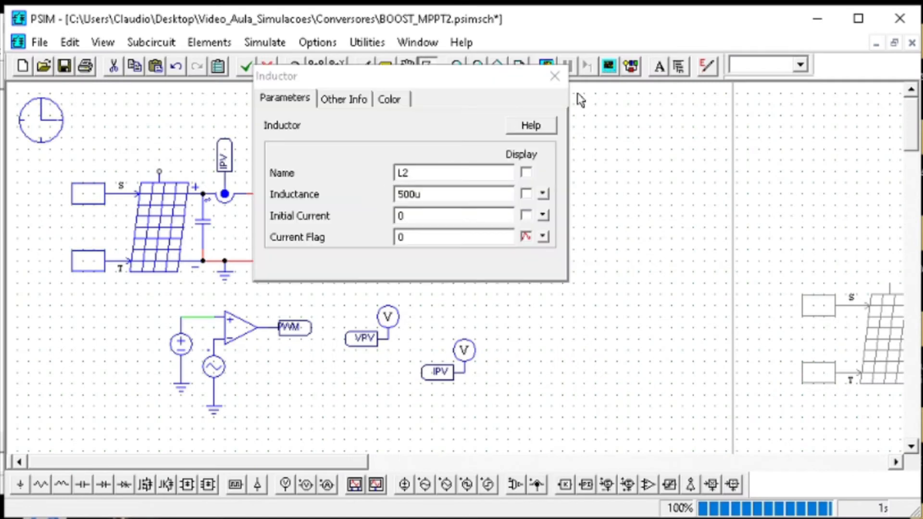
click(555, 76)
click(64, 66)
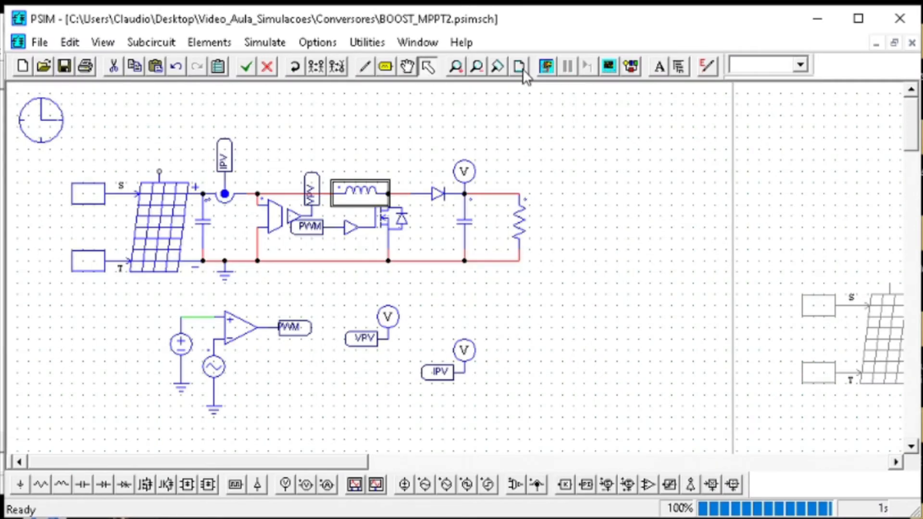
click(547, 67)
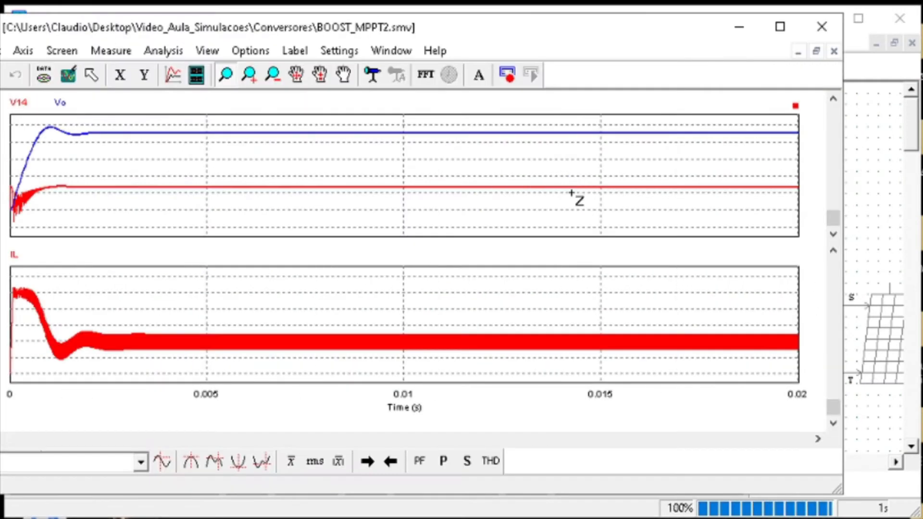
Magnify the steady-state IL, V14 and Vo curves in turn to examine their ripple, restoring the full view each time
drag(478, 310, 541, 366)
click(69, 76)
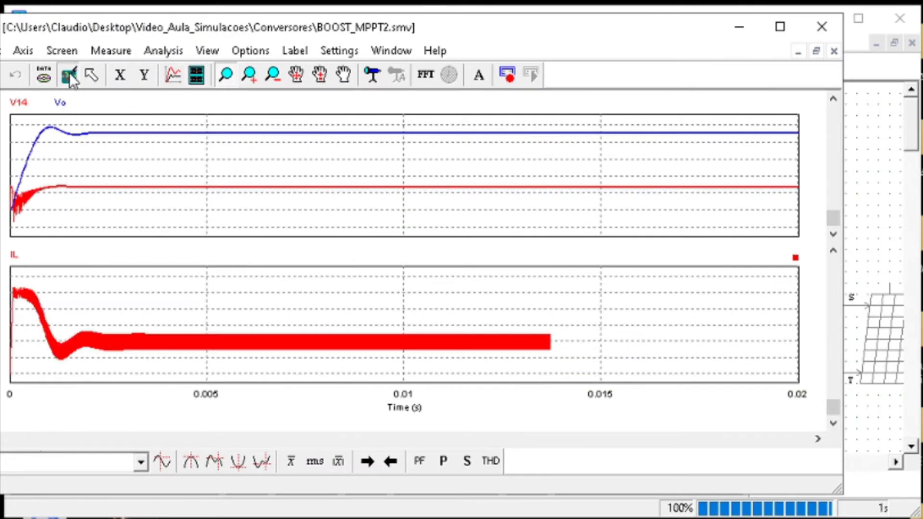
drag(564, 170, 603, 209)
click(70, 76)
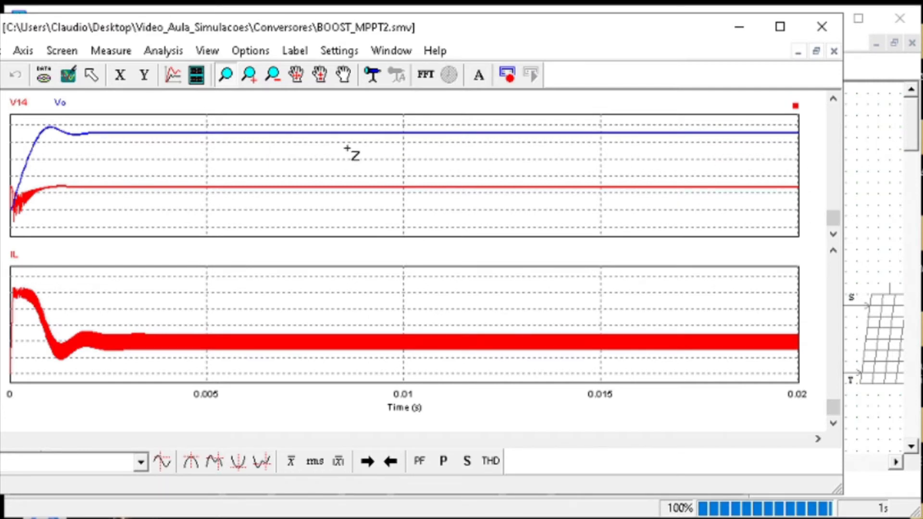
drag(229, 124, 267, 143)
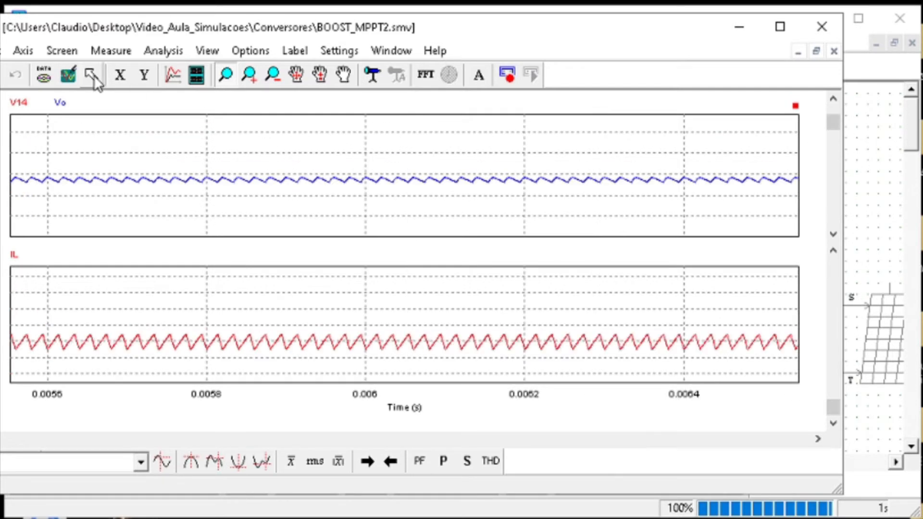
click(69, 75)
click(874, 135)
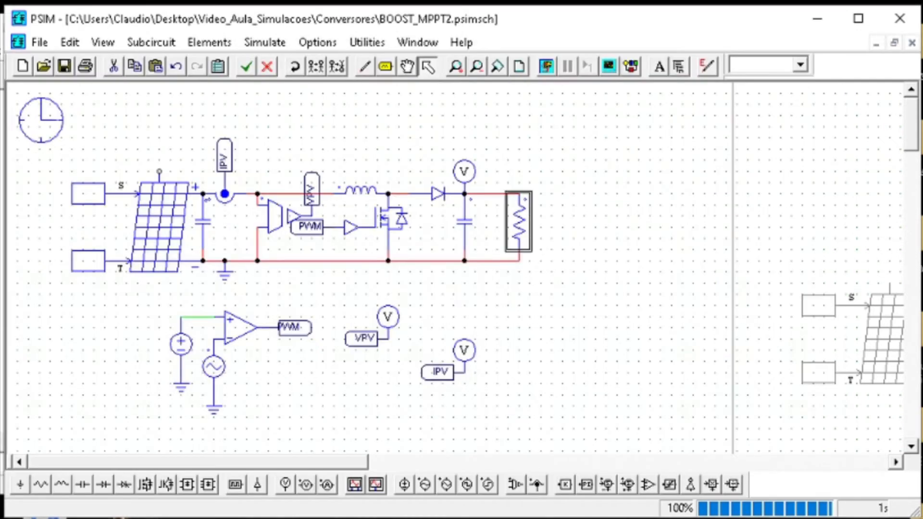
Check the constant values feeding the solar module's S and T inputs
mouse_move(604, 517)
double_click(88, 193)
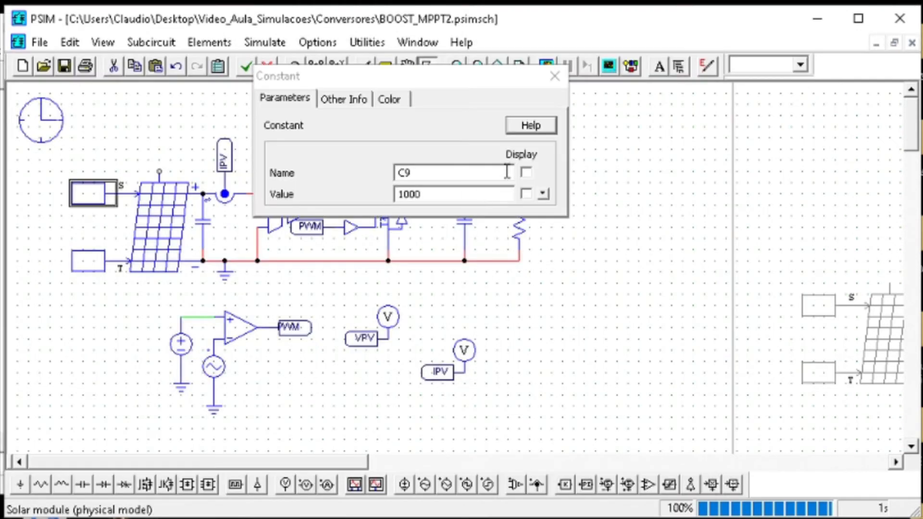
click(552, 78)
double_click(88, 261)
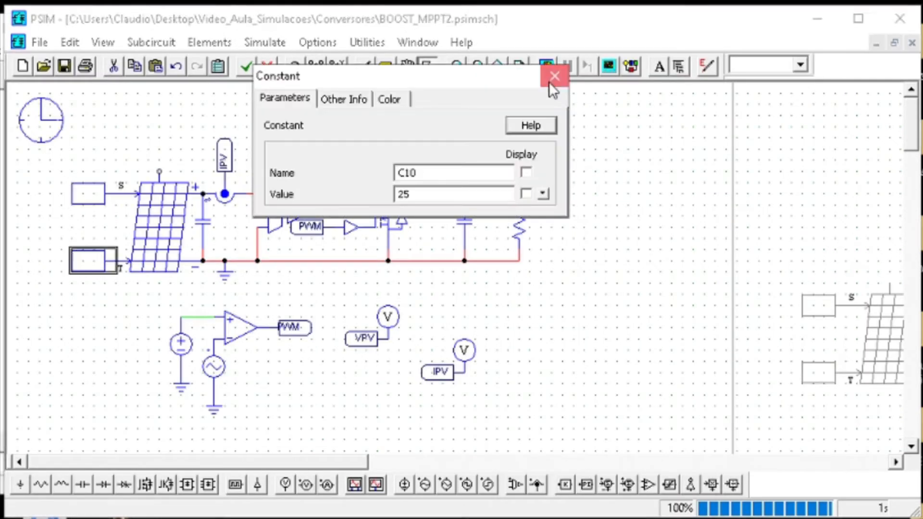
click(549, 82)
Magnify two steady-state sections of the Vo curve to examine its ripple, then restore the full view and return to the schematic
click(604, 508)
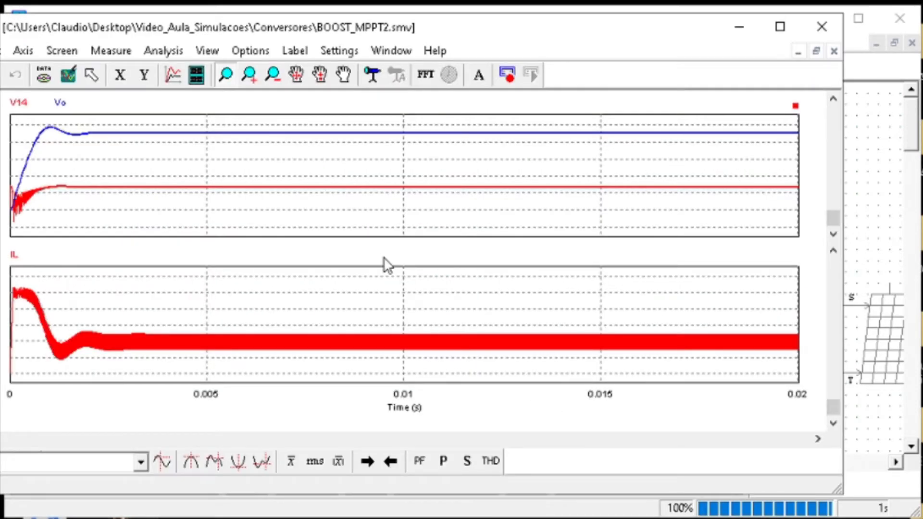
drag(297, 127, 319, 136)
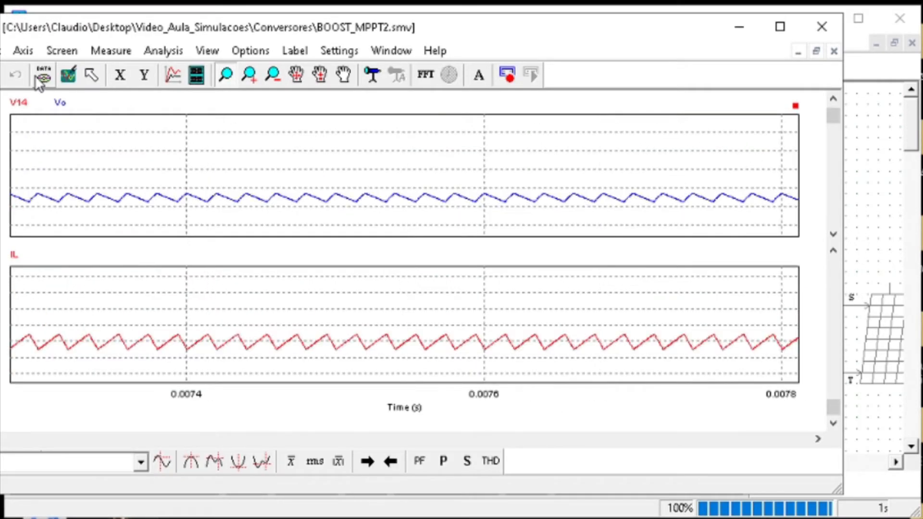
click(70, 77)
drag(140, 125, 293, 157)
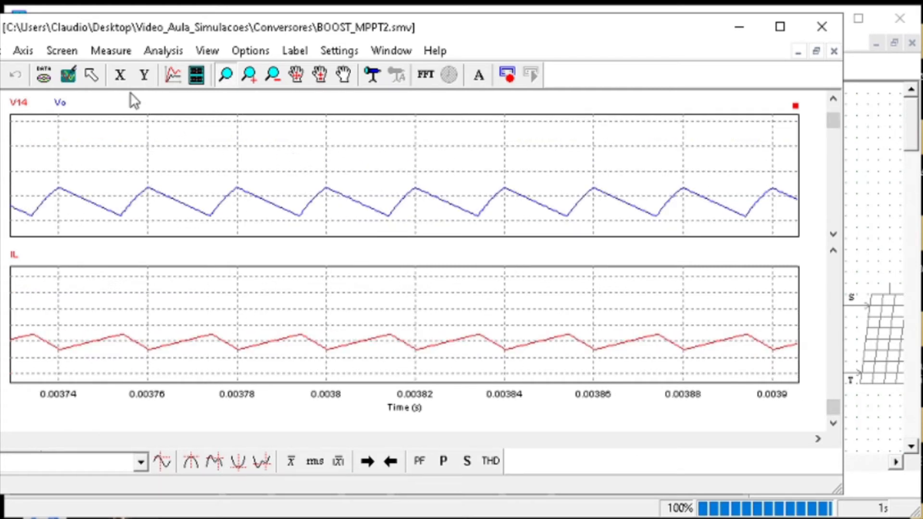
click(68, 79)
click(873, 121)
Move the PWM comparator circuit and the VPV and IPV probes left beneath the boost converter
click(38, 66)
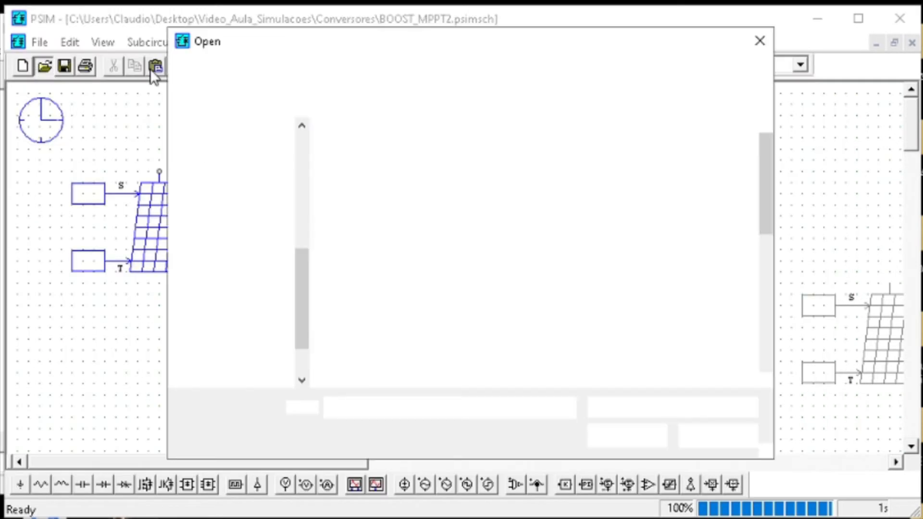
key(Escape)
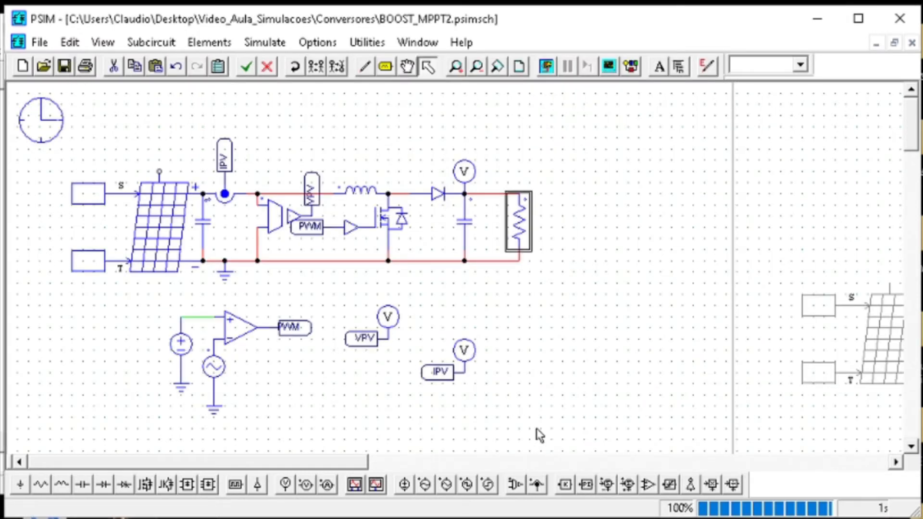
drag(540, 439, 166, 284)
drag(221, 327, 149, 330)
click(175, 215)
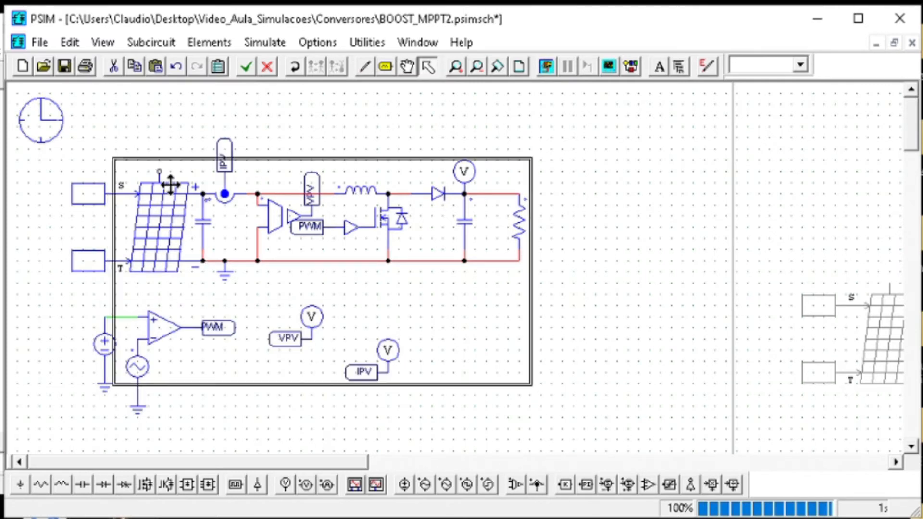
Disable the entire boost converter circuit together with its PWM generator and probes
click(768, 460)
drag(528, 463, 157, 462)
drag(592, 428, 75, 113)
drag(278, 466, 518, 466)
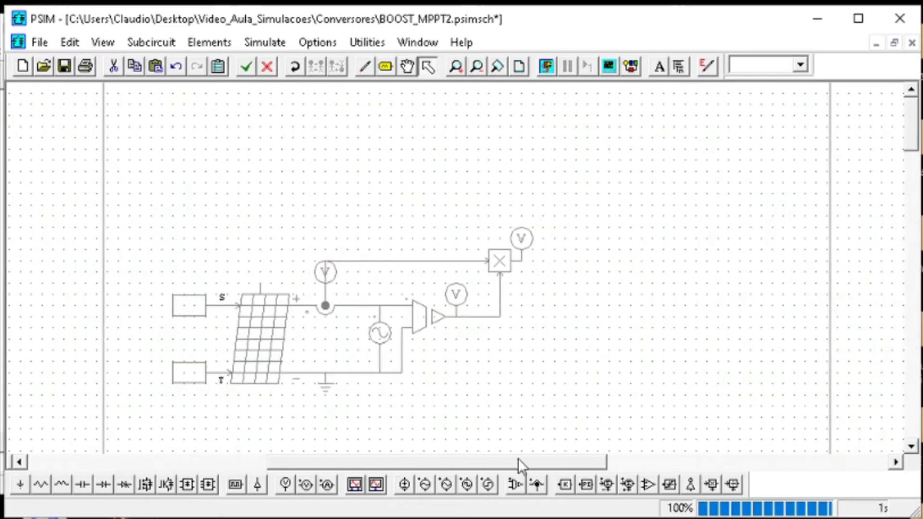
Enable the complete solar module test circuit with the multiplier and the sinusoidal voltage source
drag(607, 420, 144, 186)
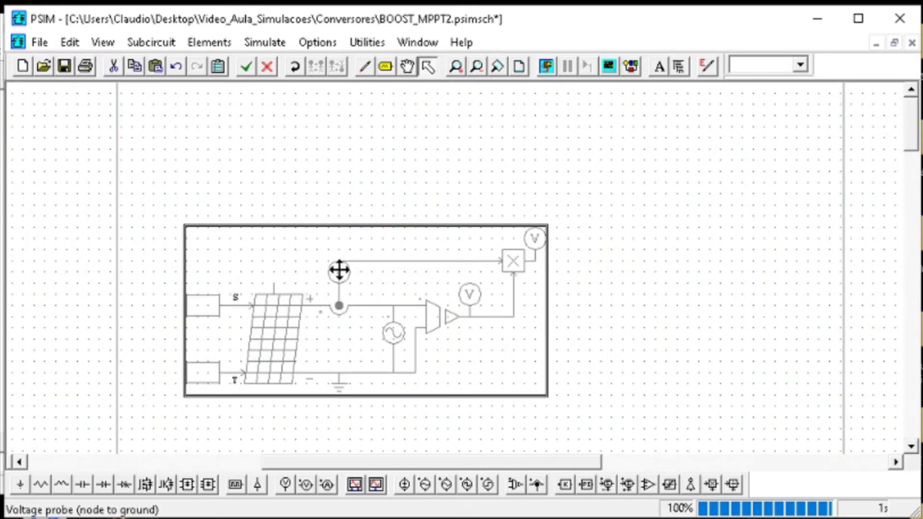
right_click(340, 269)
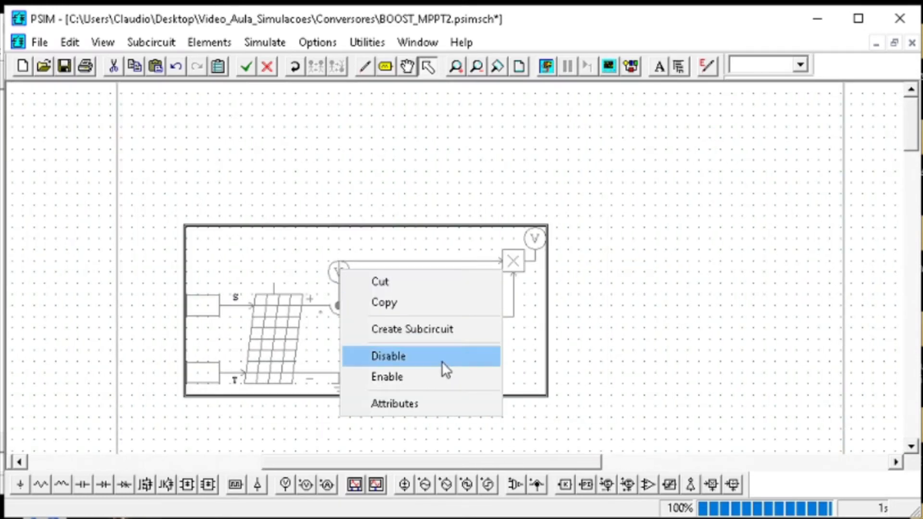
click(416, 357)
click(559, 79)
Save and simulate the solar module test circuit, and plot the PPV curve
click(64, 66)
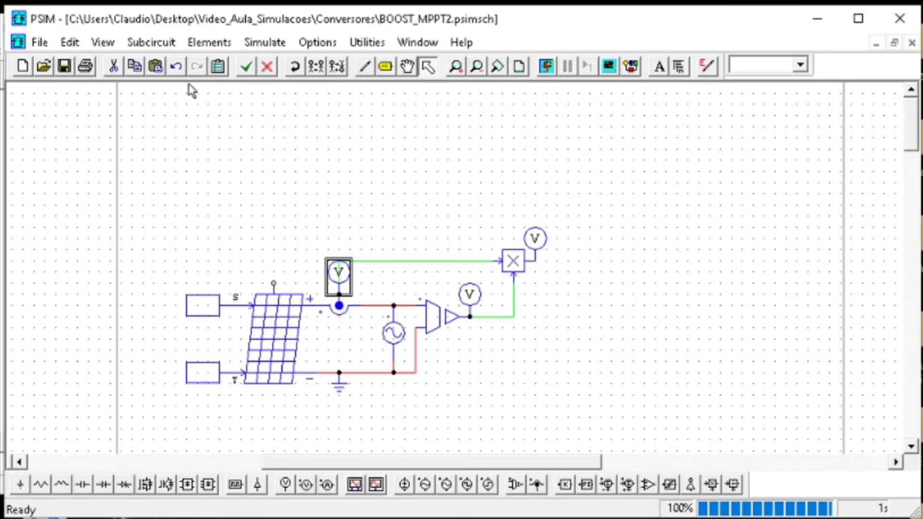
click(555, 71)
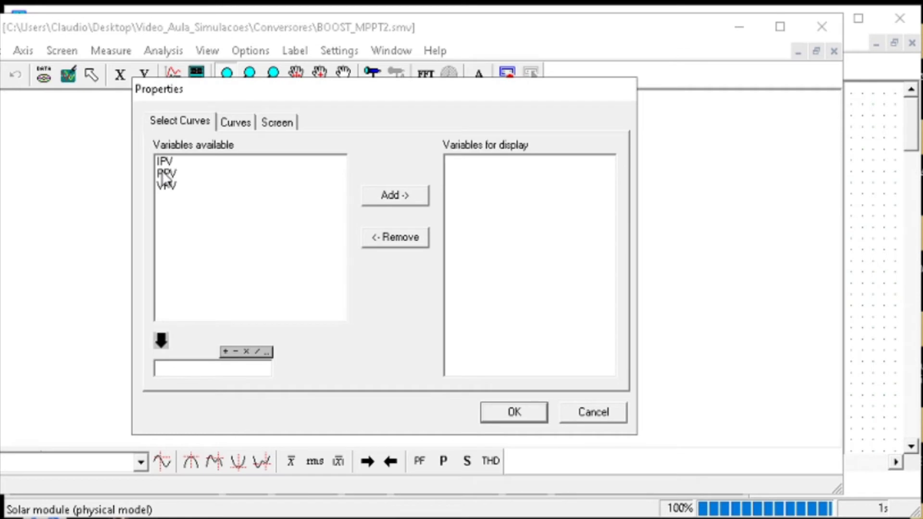
click(162, 173)
click(176, 189)
click(177, 186)
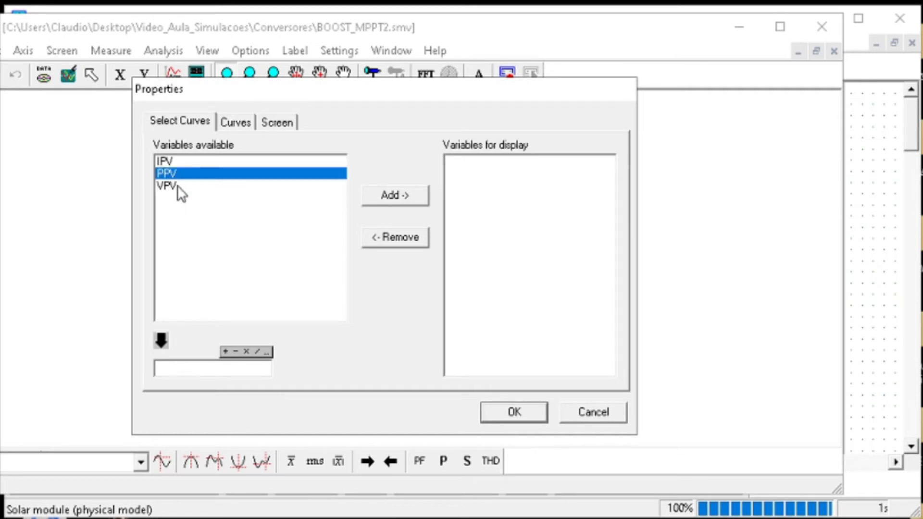
click(387, 195)
click(500, 413)
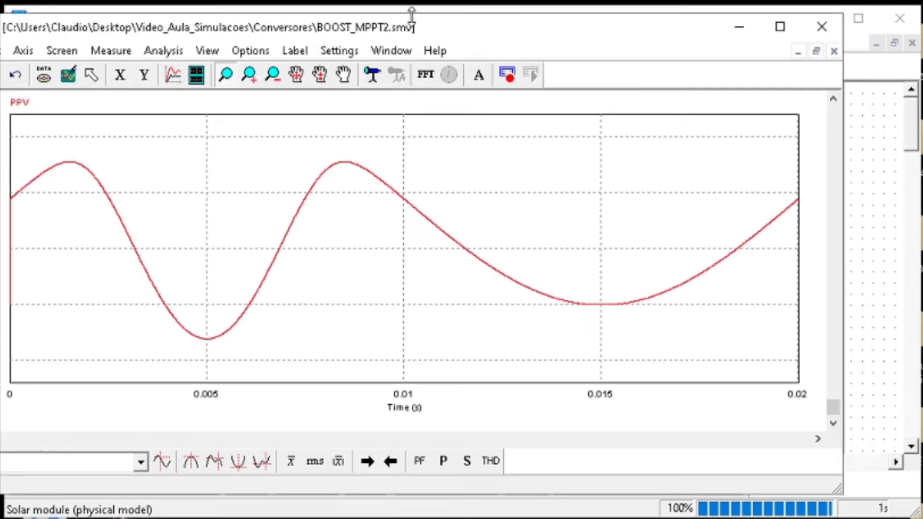
Bring the whole plot window into view and set VPV as the X-axis variable of the PPV plot
drag(470, 33, 562, 49)
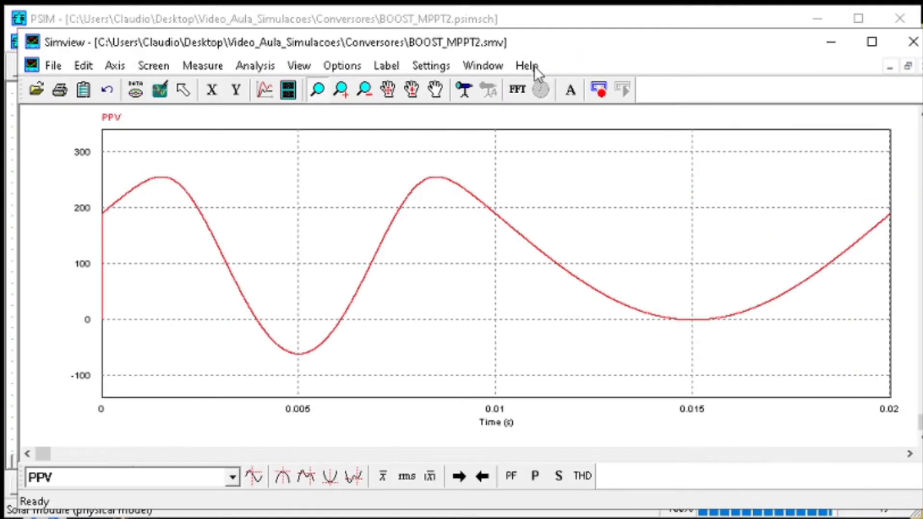
click(153, 67)
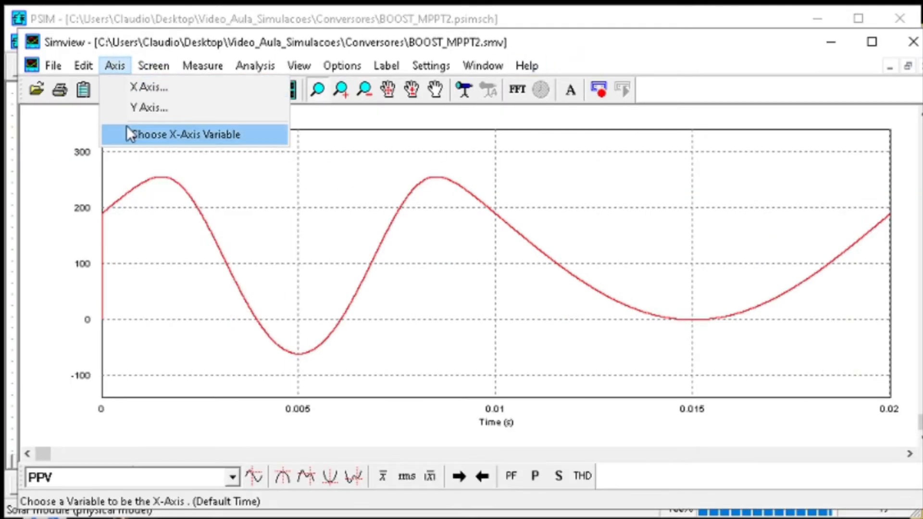
click(130, 134)
click(448, 263)
click(380, 304)
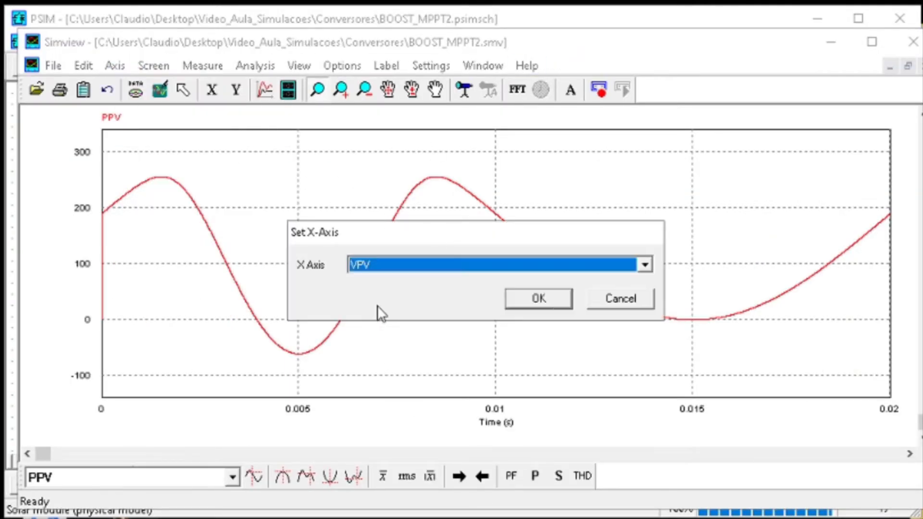
click(548, 301)
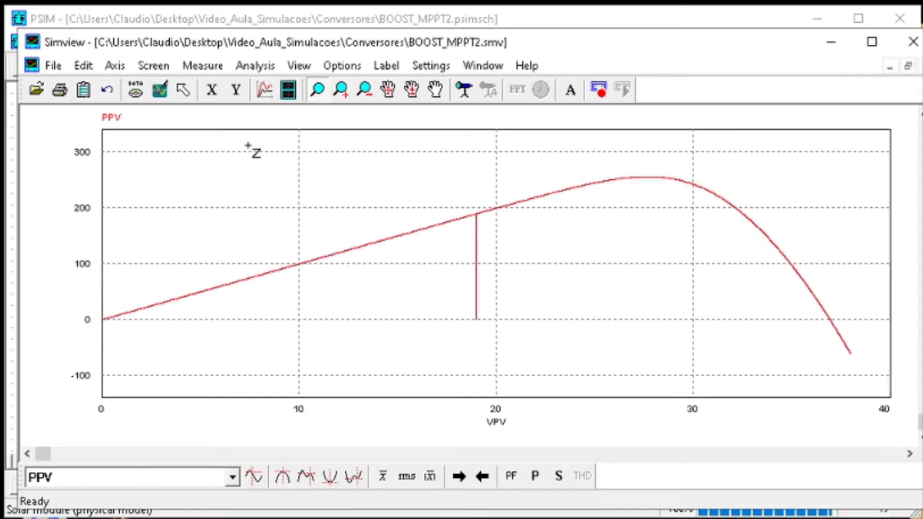
Magnify the peak of the PPV versus VPV curve to examine the maximum power point, then close the plot window
drag(600, 165, 703, 205)
drag(629, 221, 377, 249)
click(159, 90)
click(913, 42)
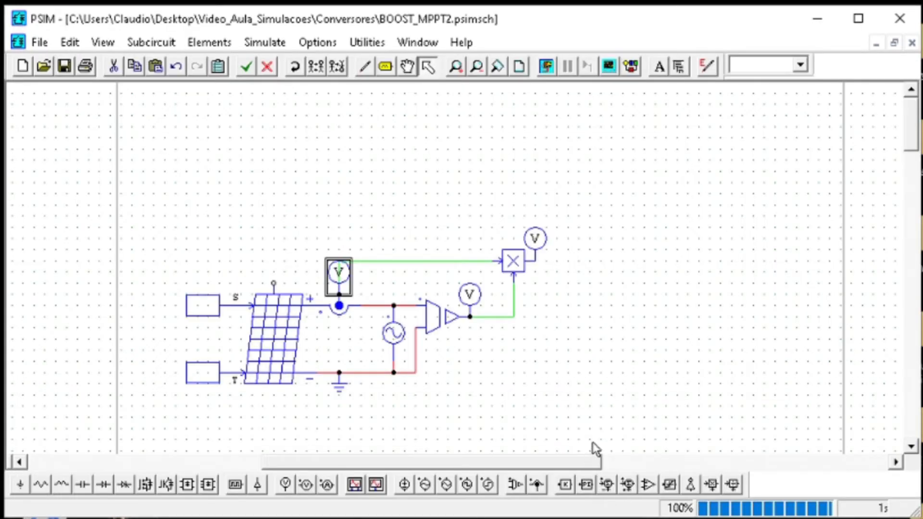
Disable the entire solar module test circuit and go back to the boost converter circuit
drag(592, 443, 171, 188)
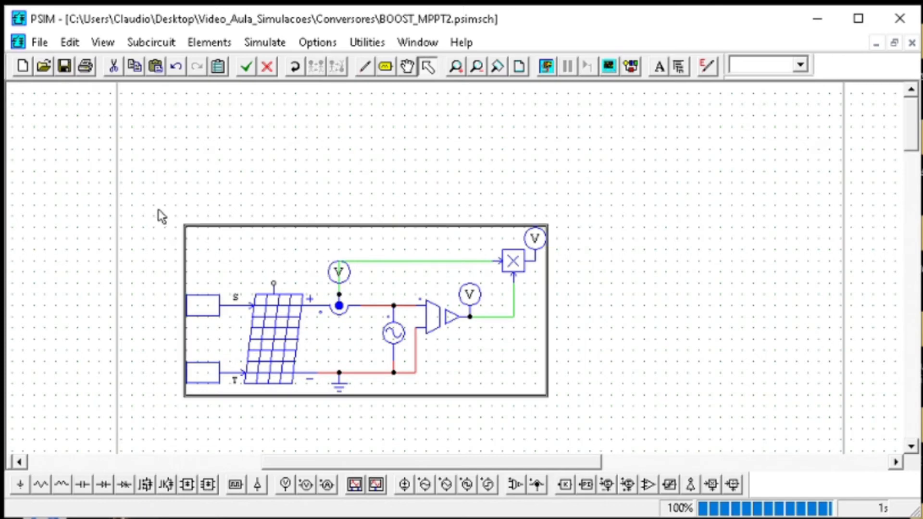
right_click(287, 317)
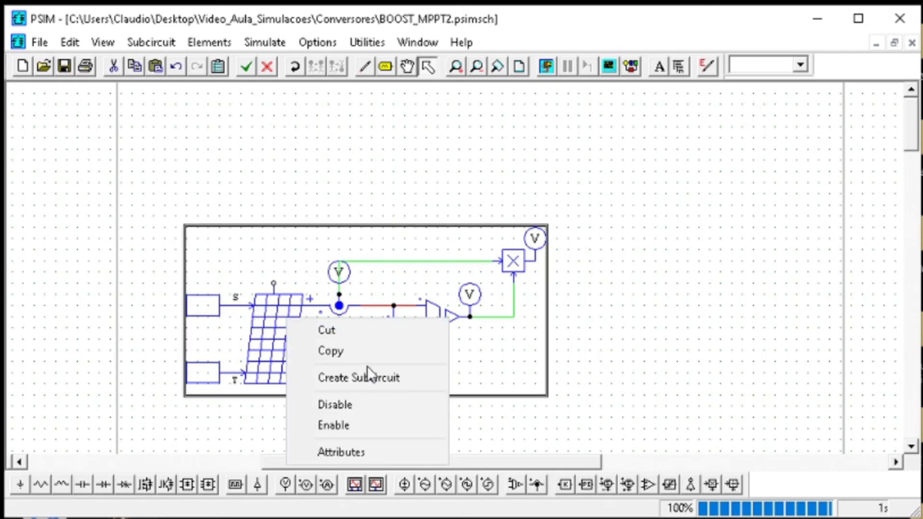
click(359, 405)
drag(351, 464, 33, 473)
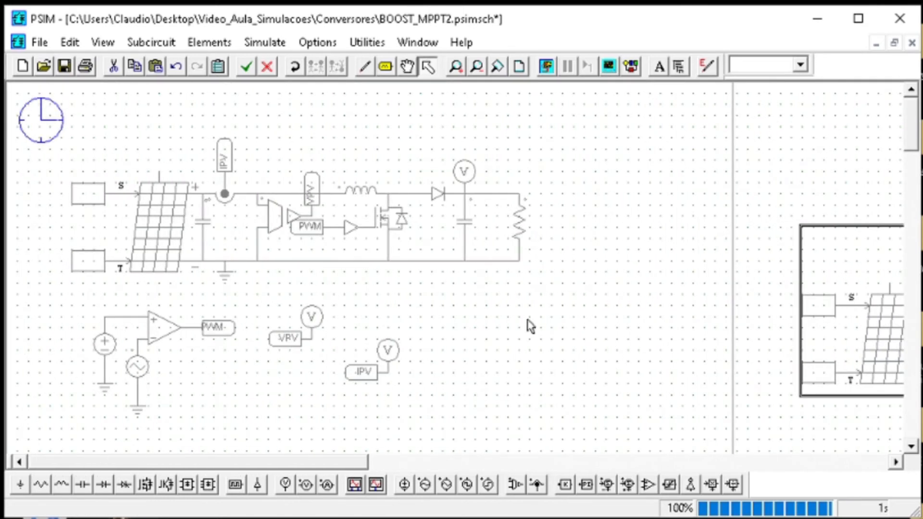
Enable the entire boost converter circuit together with its PWM comparator and measurement probes
mouse_move(617, 438)
mouse_down()
mouse_move(105, 159)
mouse_move(44, 99)
mouse_up()
right_click(186, 178)
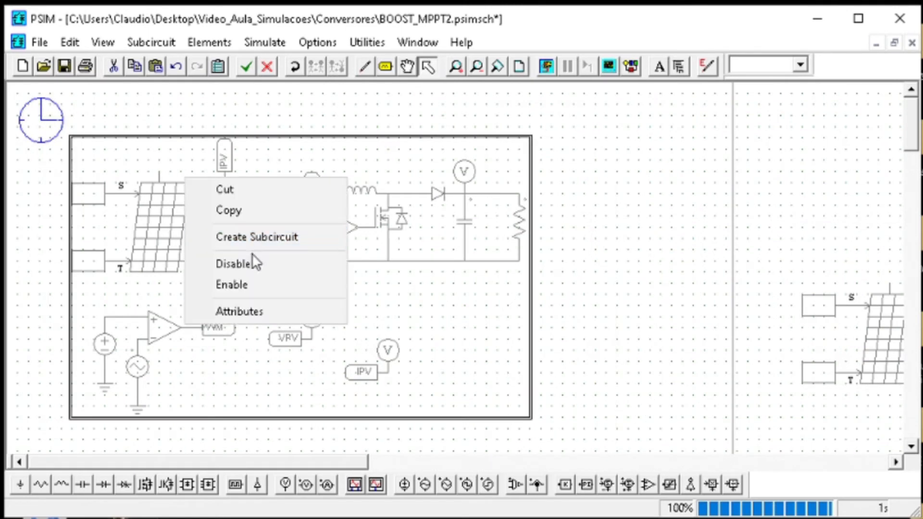
click(243, 285)
click(235, 397)
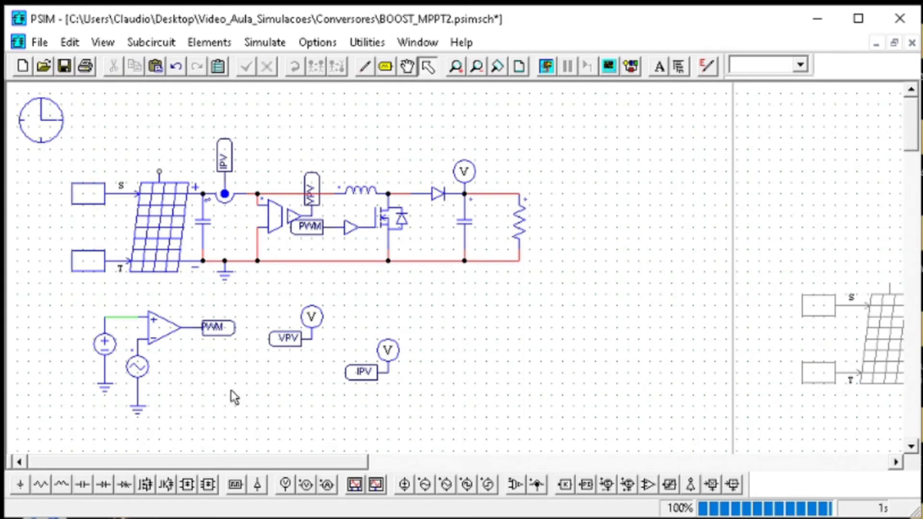
Delete the grounded DC source and its wire from the comparator's non-inverting input
drag(123, 407, 67, 306)
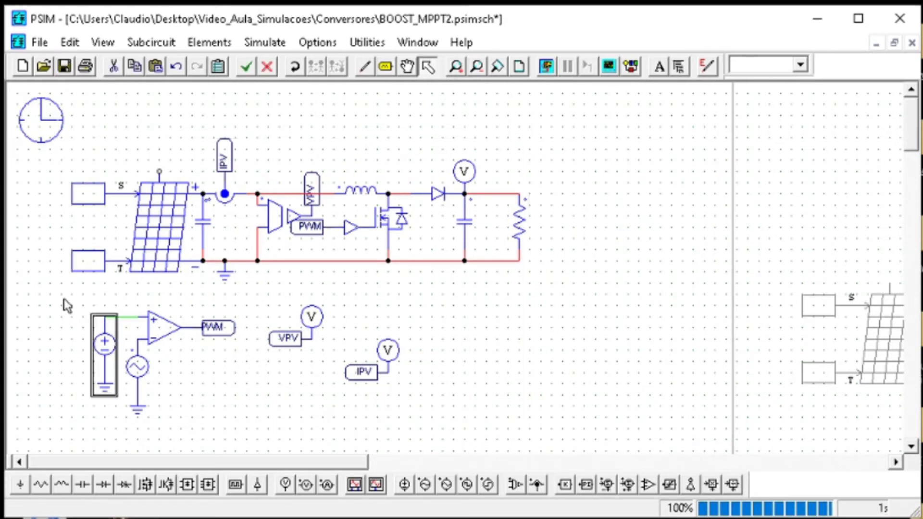
key(Delete)
click(128, 317)
key(Delete)
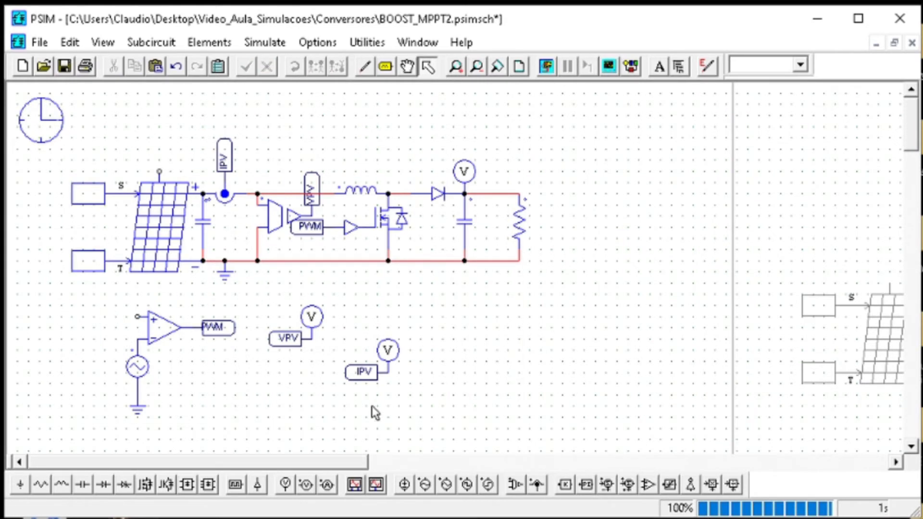
Relocate the labelled VPV and IPV probes beside the load resistor and connect both signals to a multiplier with a voltage probe on its output
drag(430, 414, 228, 311)
key(Delete)
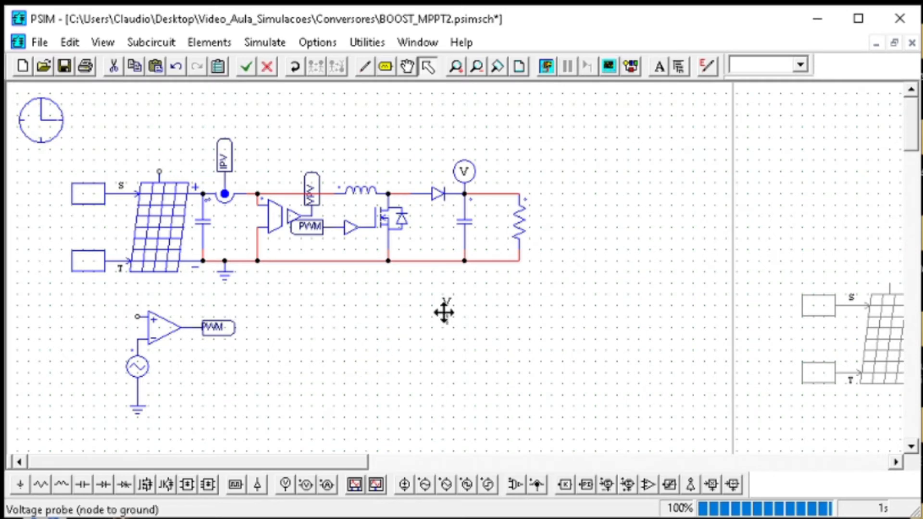
click(572, 124)
drag(716, 203, 613, 128)
drag(643, 177, 563, 207)
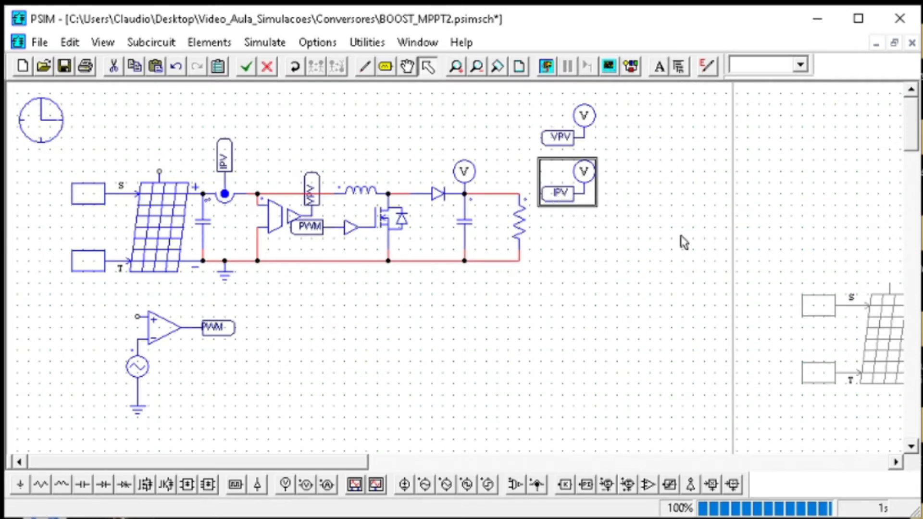
click(684, 243)
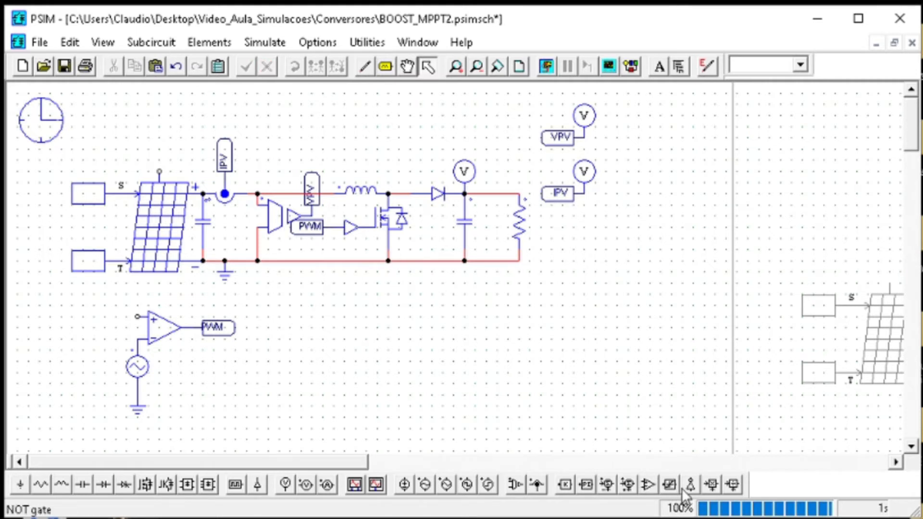
click(712, 485)
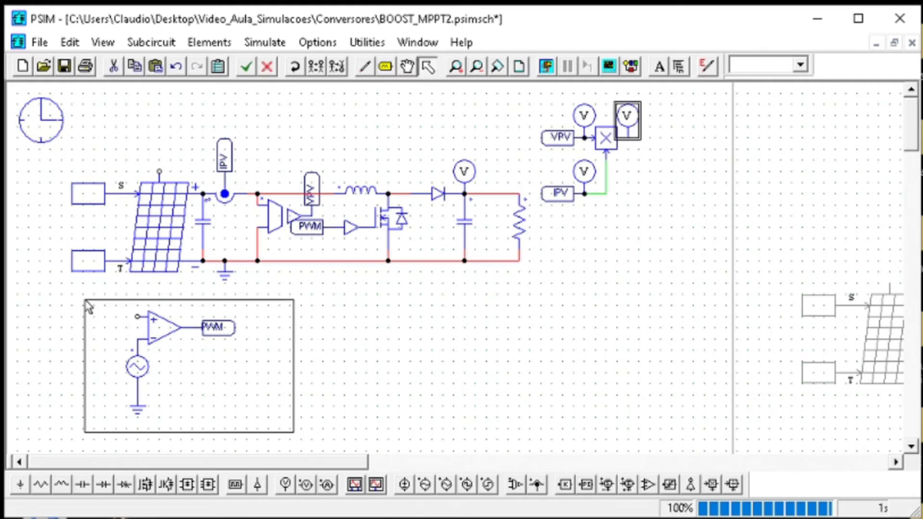
Move the comparator, its carrier source and the PWM label below the output stage, clearing space beneath the converter
drag(88, 306, 86, 304)
drag(200, 335, 495, 336)
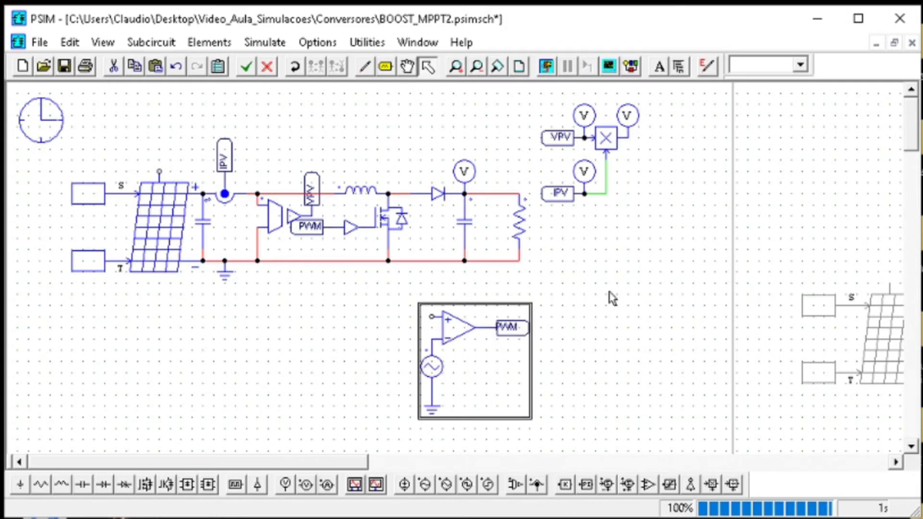
click(625, 297)
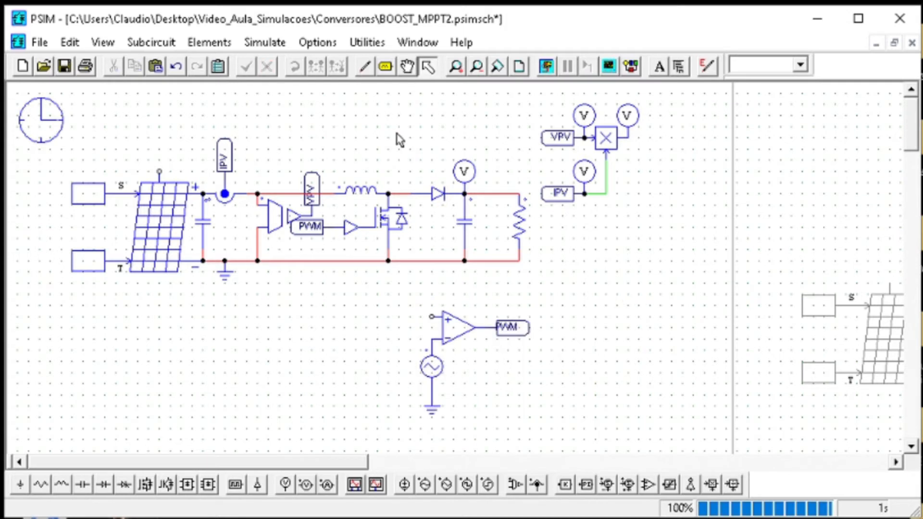
Insert a C Block in front of the comparator's non-inverting input
click(199, 42)
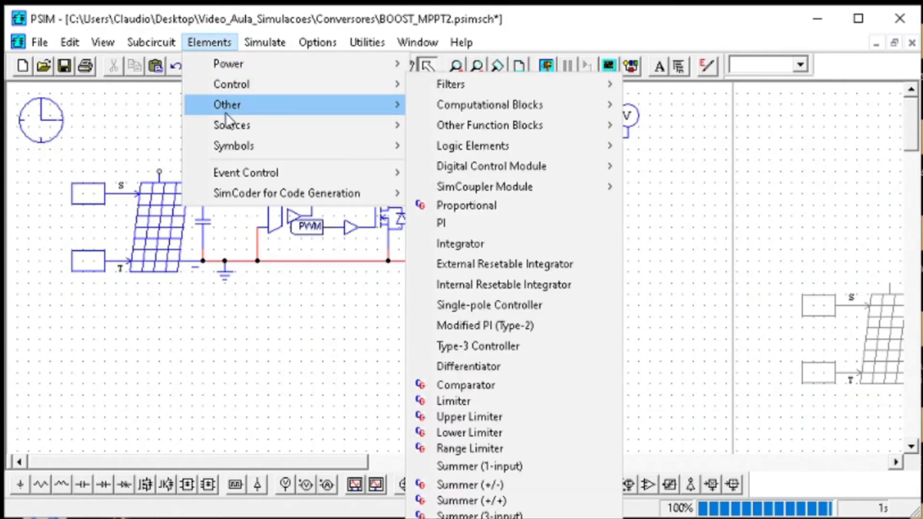
mouse_move(235, 102)
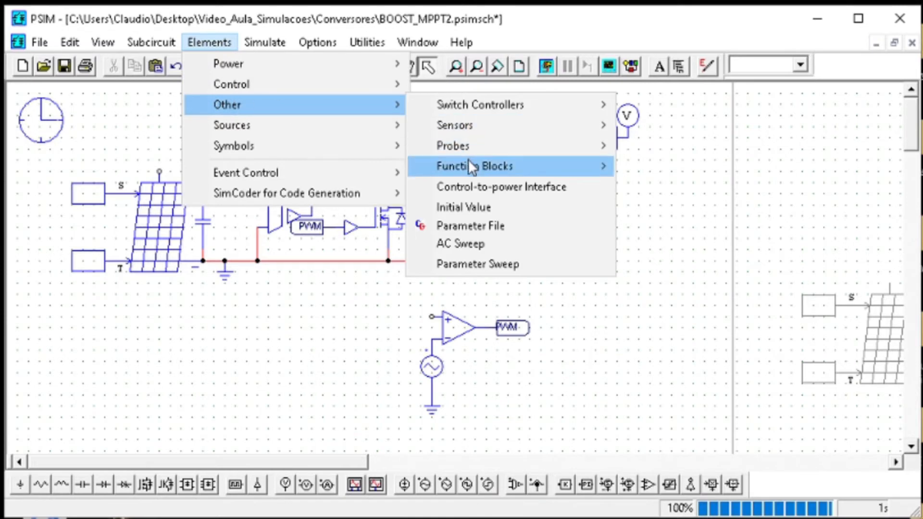
mouse_move(470, 164)
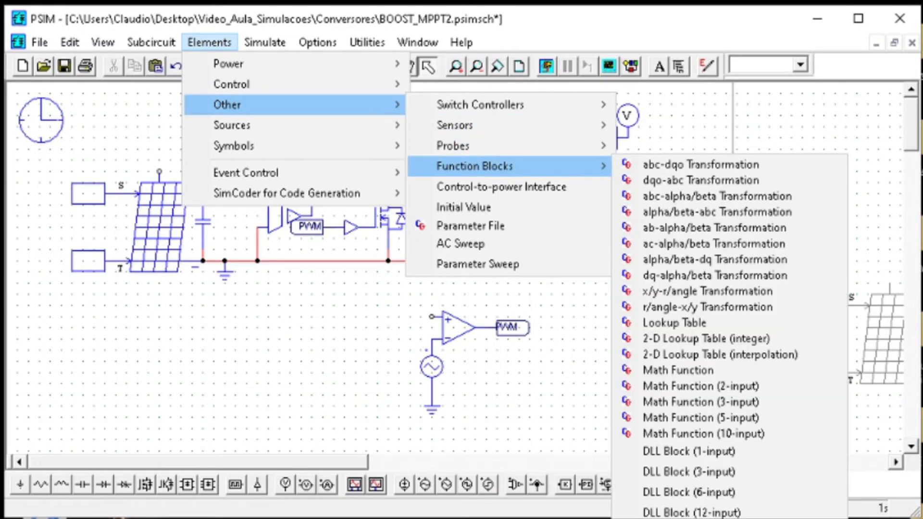
click(663, 518)
click(349, 332)
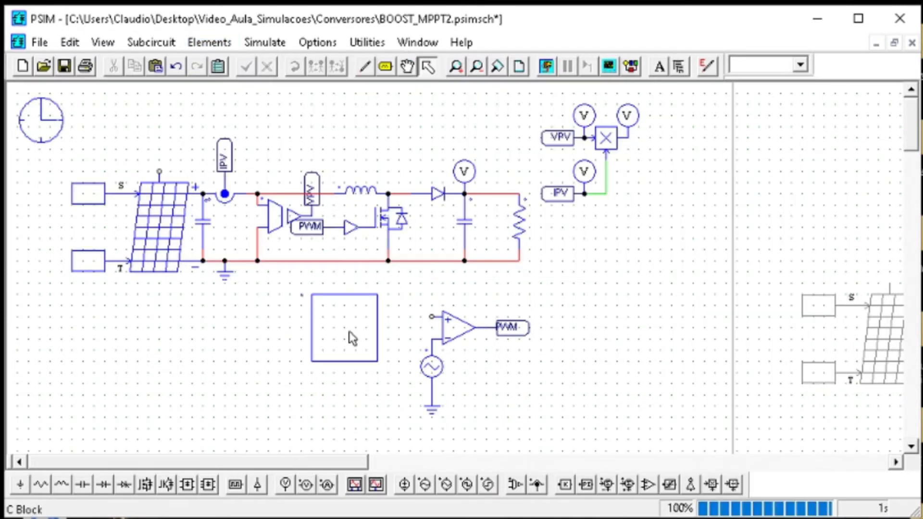
Name the C Block MPPT and give it 2 input ports and 1 output port
double_click(351, 336)
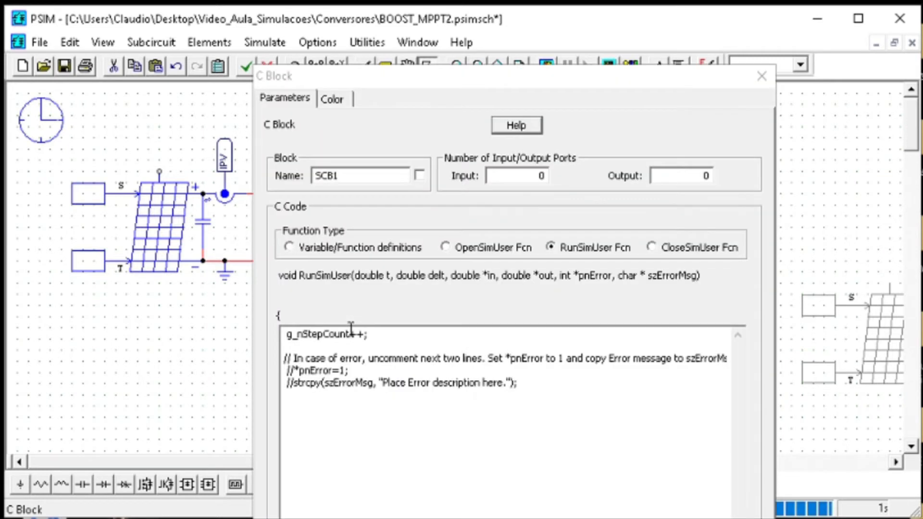
double_click(403, 175)
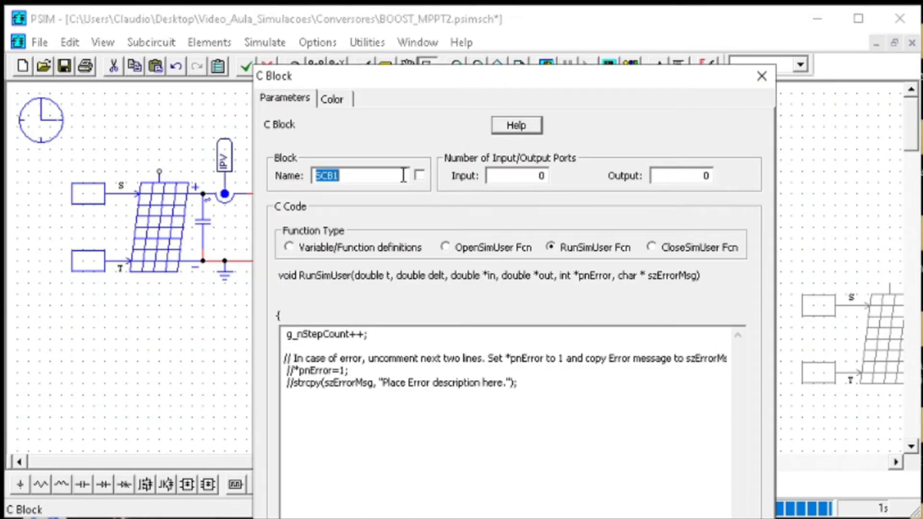
text(MMPT)
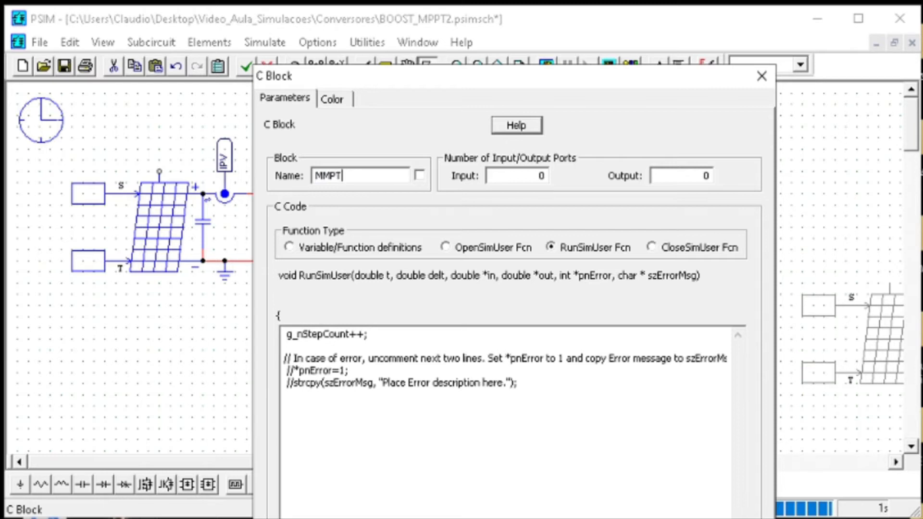
key(BackSpace)
key(BackSpace)
key(BackSpace)
text(PPT4)
drag(565, 84, 745, 37)
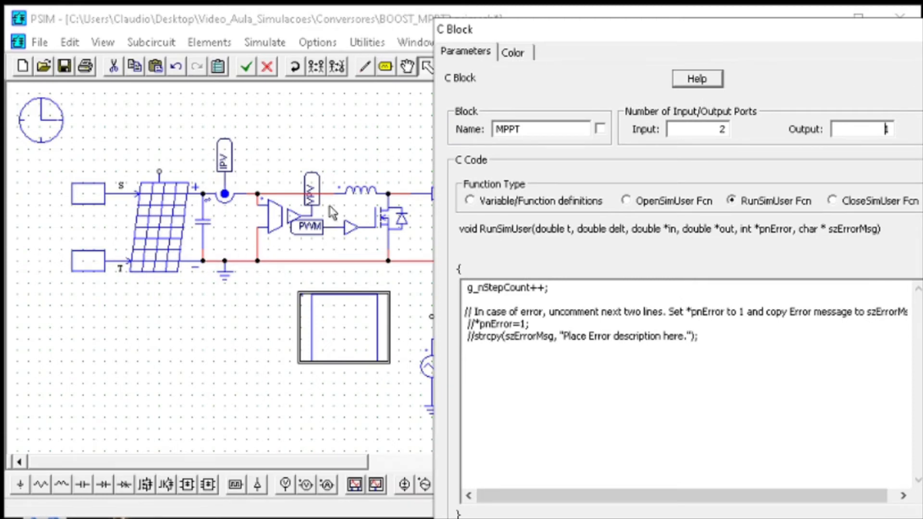
drag(705, 31, 444, 6)
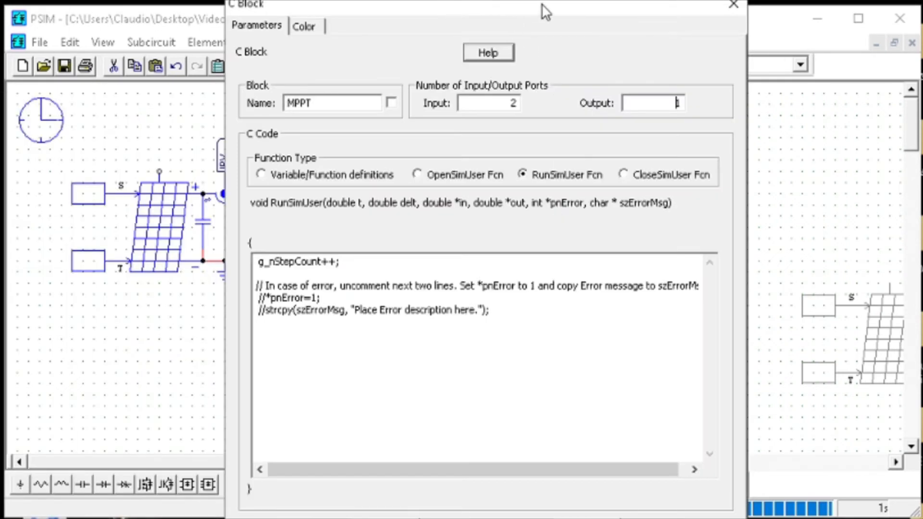
drag(541, 4, 543, 5)
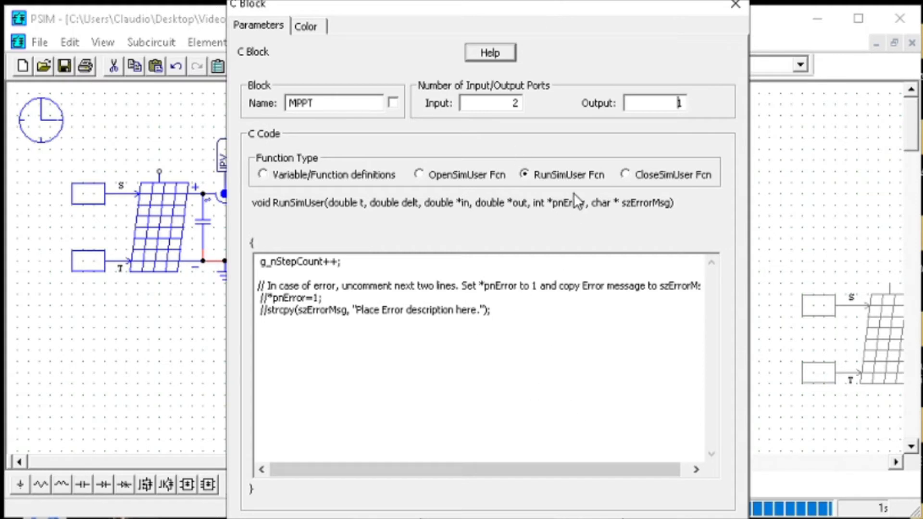
In the MPPT block's variable/function definitions, add an unsigned int declaration with CLOCK = 0
click(295, 176)
drag(481, 8, 482, 0)
click(376, 300)
key(Return)
key(Return)
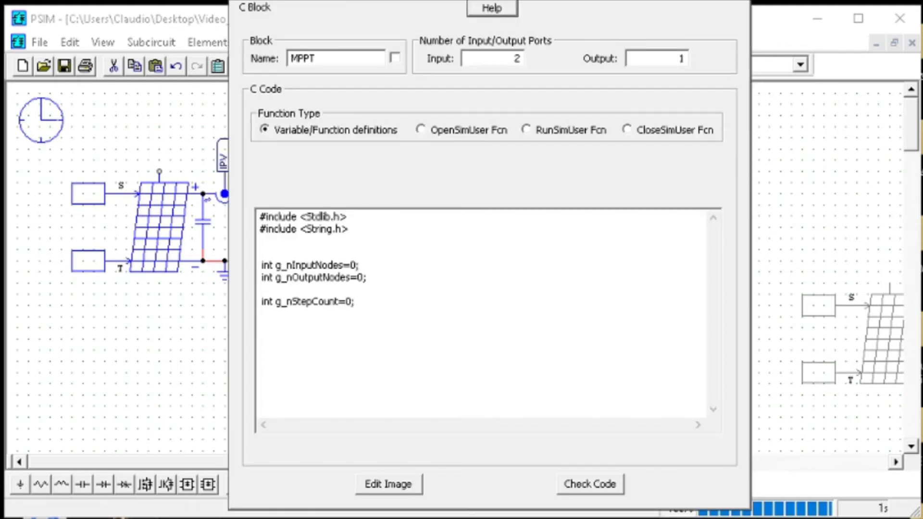
text(CLOCK = 0)
key(Home)
text(unsg)
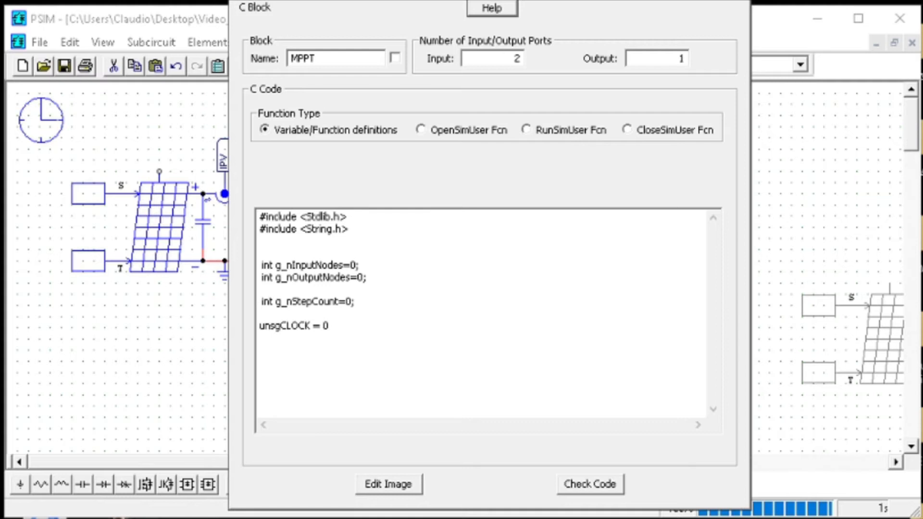
key(BackSpace)
key(BackSpace)
text(signed )
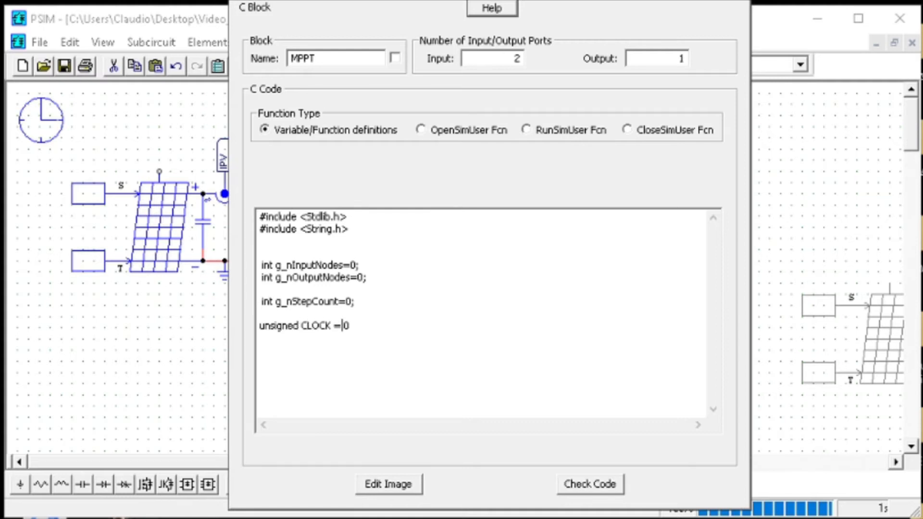
text(int CLOCK = 0, )
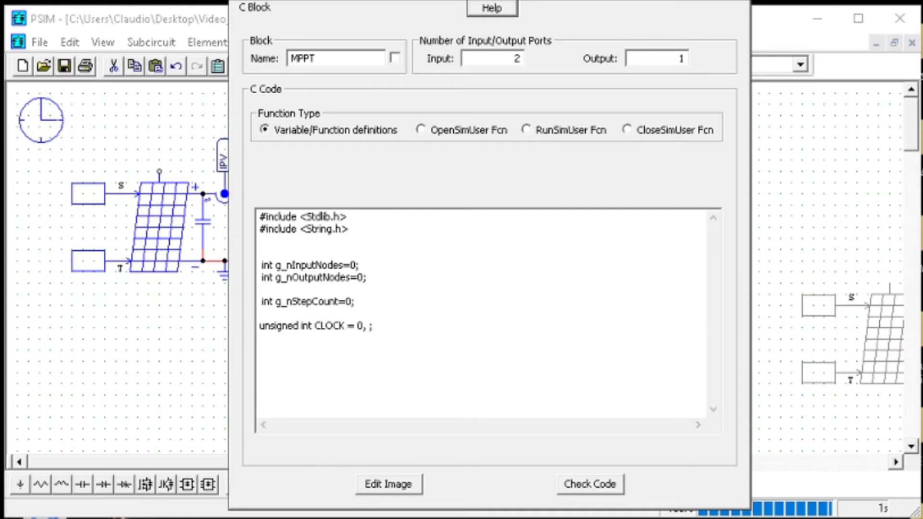
text(VPV)
text(, IPV = 0,)
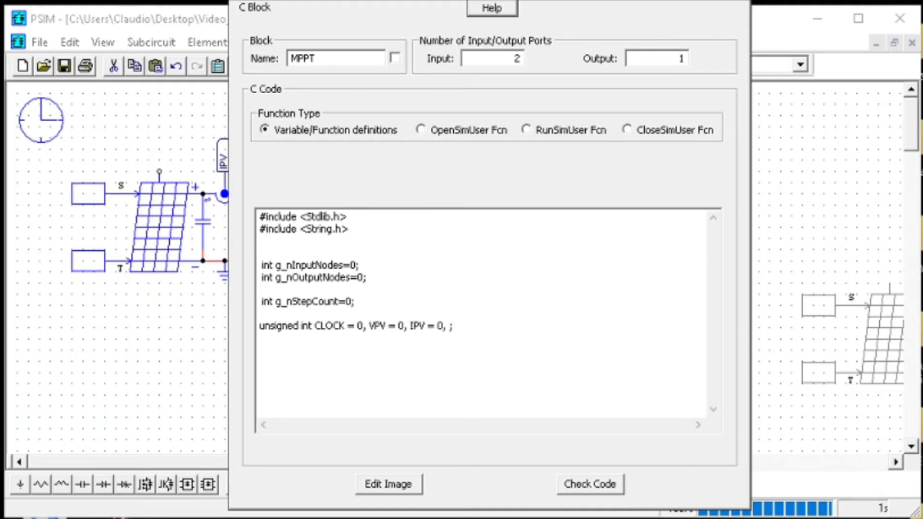
Extend the unsigned int declaration with VPV = 0, IPV = 0, PVP = 0, D = 0 and inc = 1
text(PVP = 0, D = 0, int)
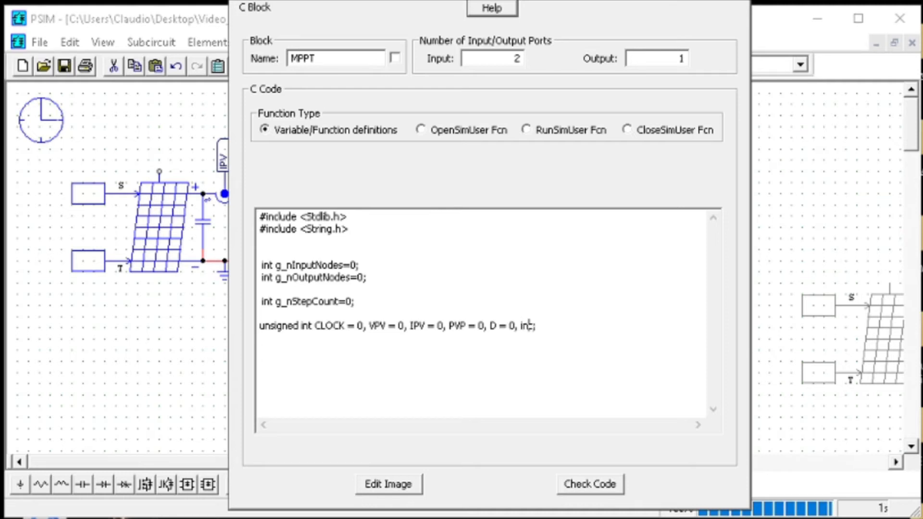
text(= 1)
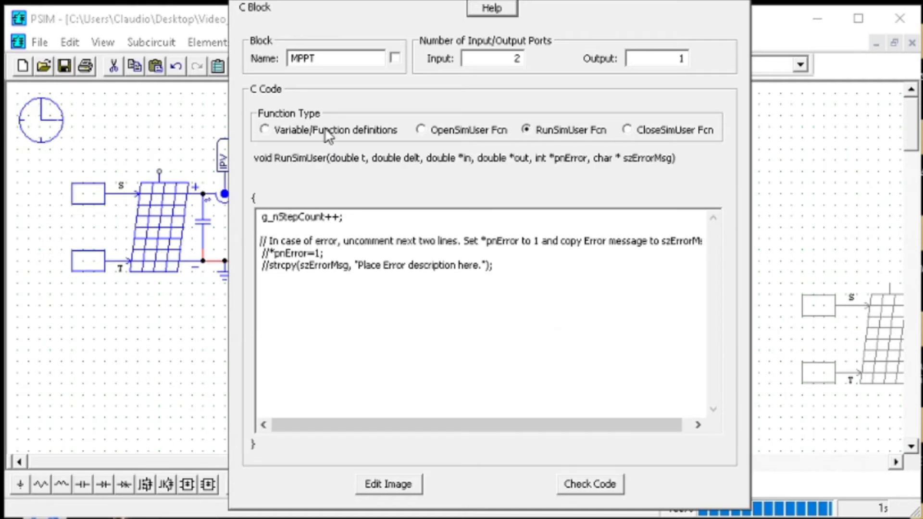
Write CLOCK++ and an if condition on CLOCK in the RunSimUser function, then check the code and close the block's settings
click(325, 130)
click(584, 131)
click(559, 276)
key(Return)
key(Return)
key(Return)
text(CLOCK++)
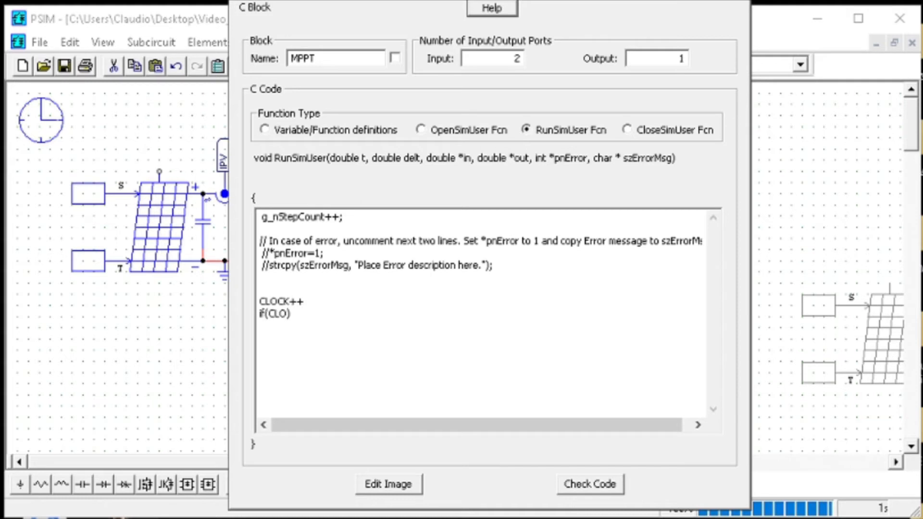
text(CK)
click(612, 486)
click(739, 2)
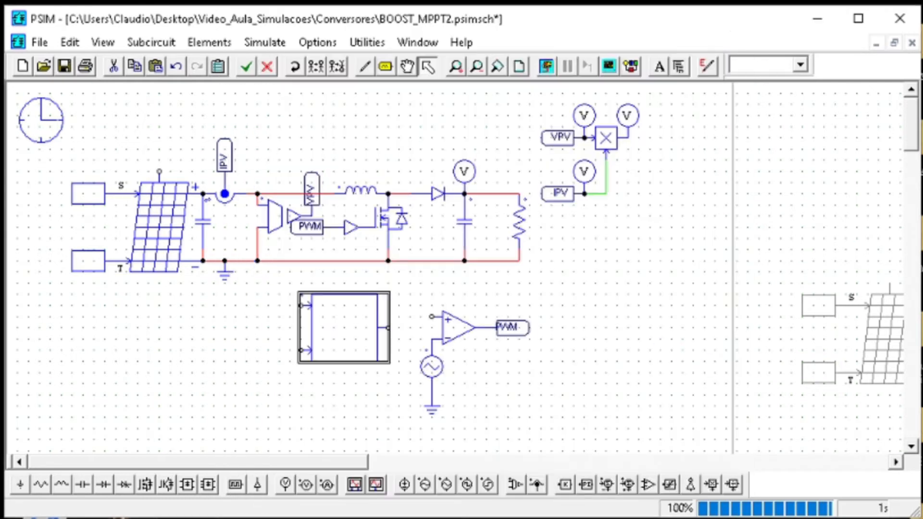
Disable the MPPT C Block and move it away from the comparator to below the solar module
drag(417, 408, 264, 278)
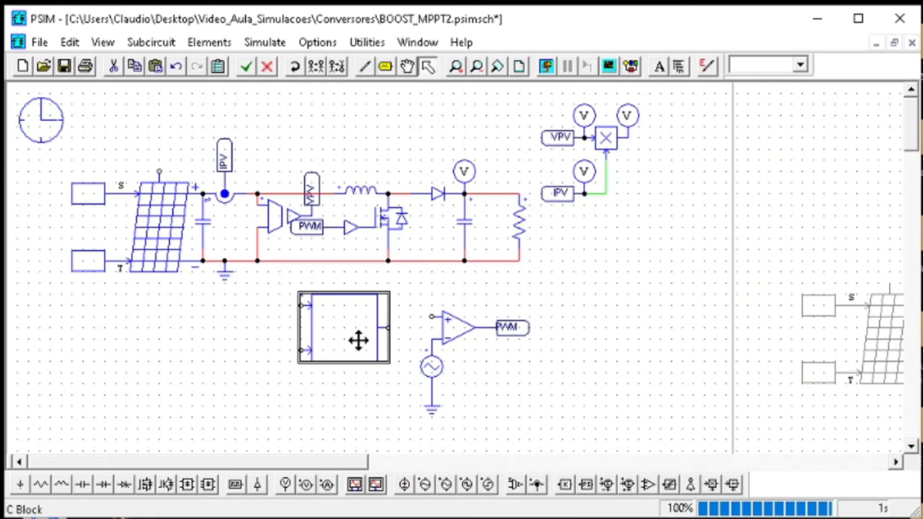
right_click(359, 341)
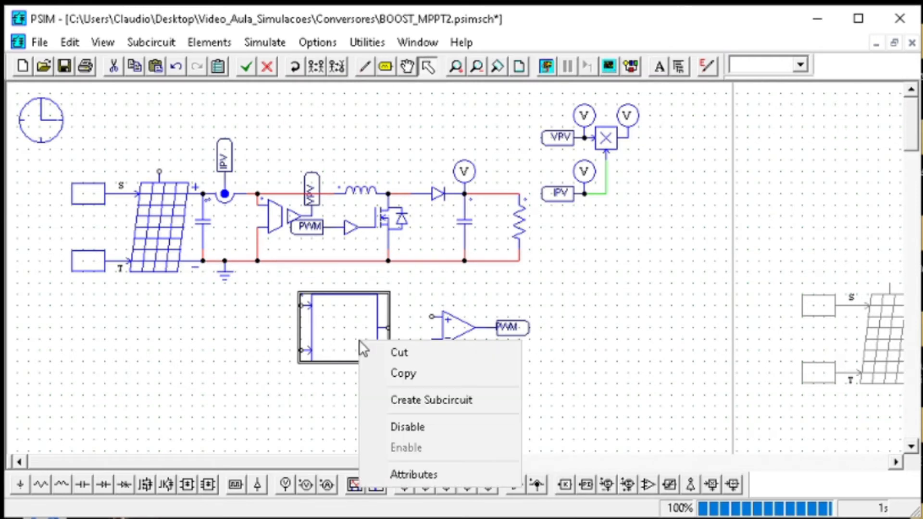
click(417, 430)
drag(365, 336, 186, 365)
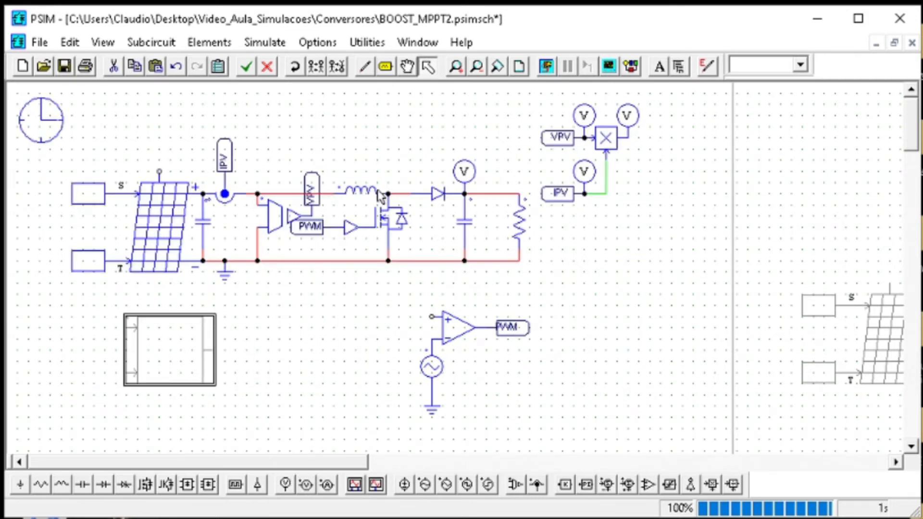
Place a copy of the constant block at the comparator's non-inverting input and edit its value
click(796, 308)
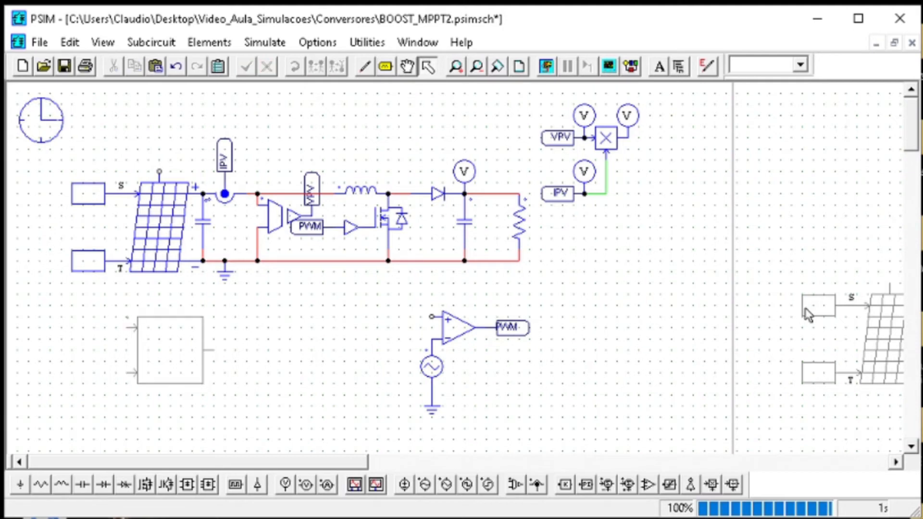
click(812, 309)
drag(91, 198, 410, 316)
double_click(409, 315)
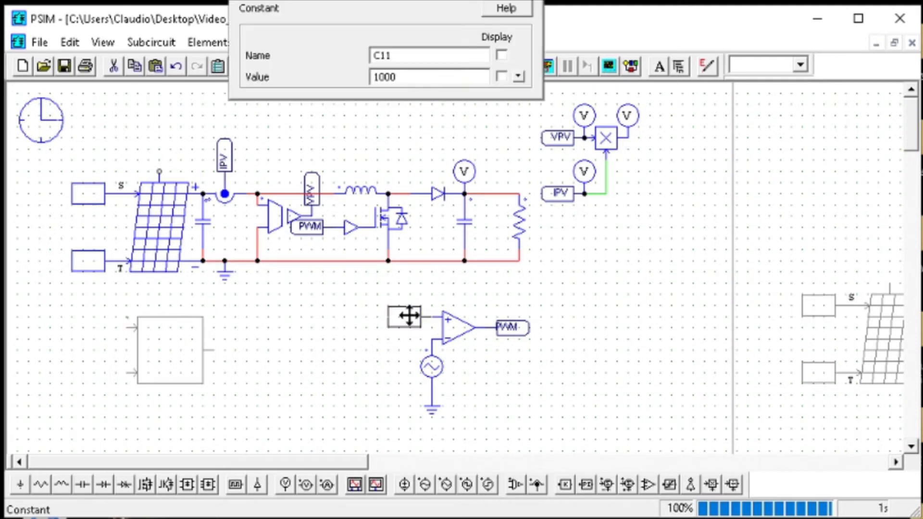
double_click(399, 82)
key(Return)
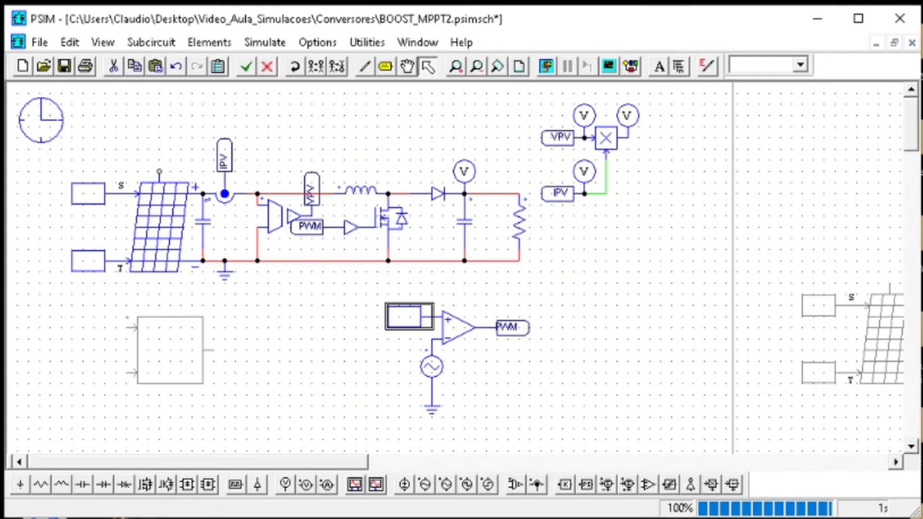
Save the schematic, then run the simulation and plot the Vo waveform
click(64, 66)
click(547, 66)
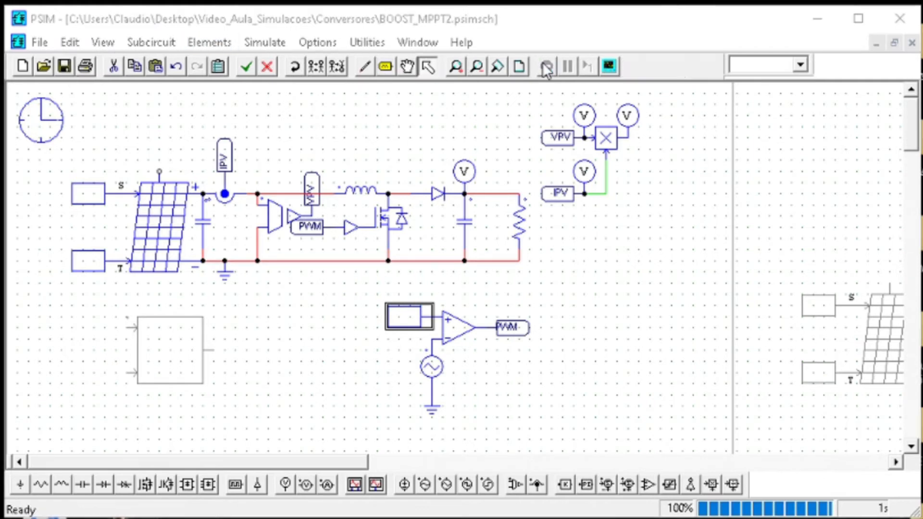
click(257, 222)
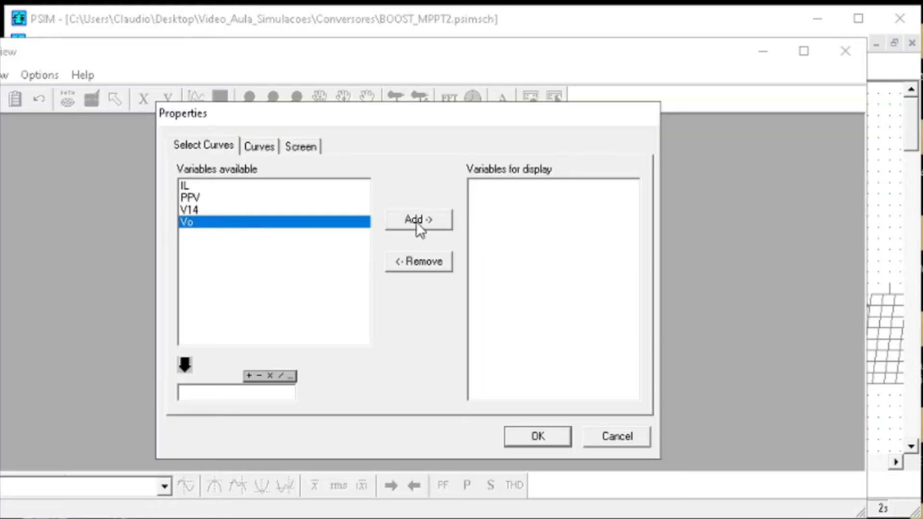
click(443, 224)
click(566, 432)
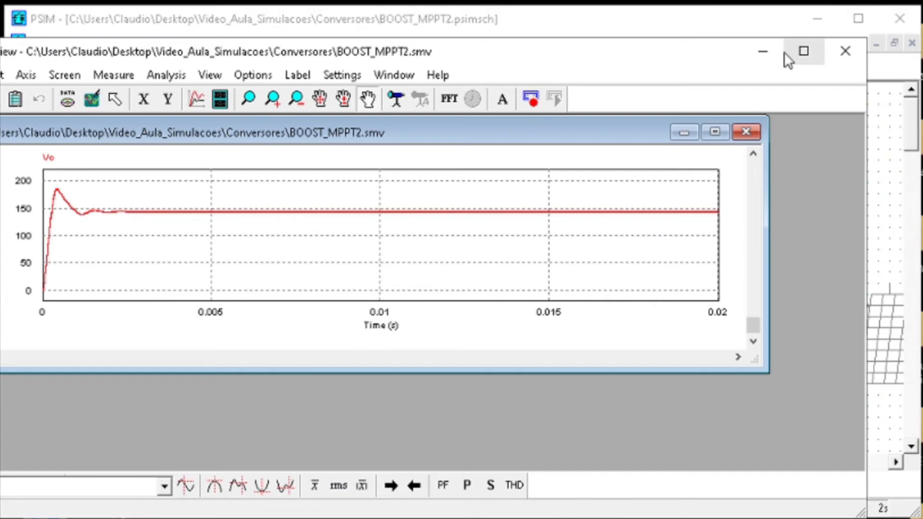
click(763, 51)
Rename the voltage probe on the VPV label at the multiplier input as VPV
click(465, 171)
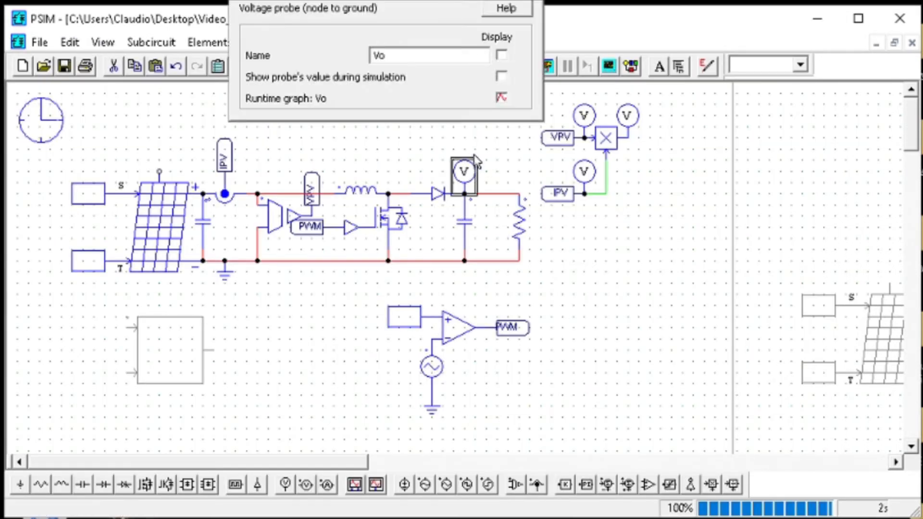
double_click(592, 174)
double_click(585, 117)
click(465, 60)
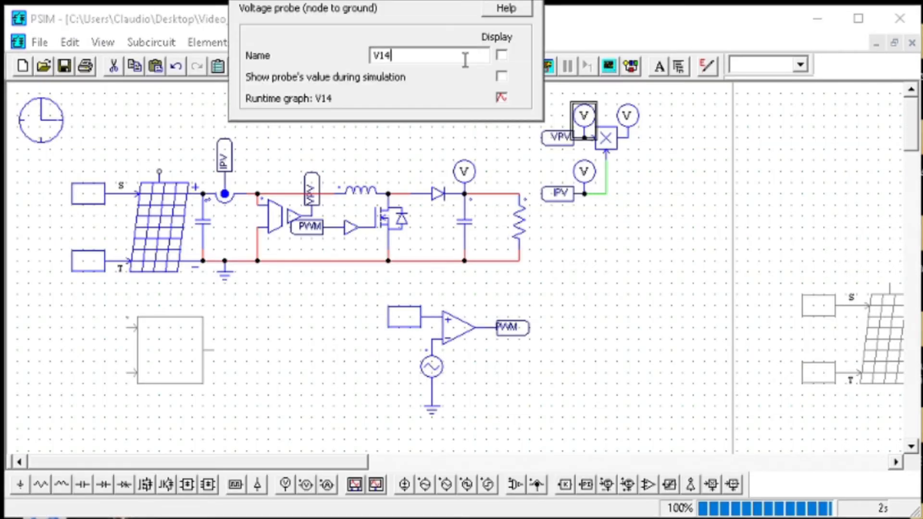
key(BackSpace)
key(BackSpace)
text(PV)
key(Return)
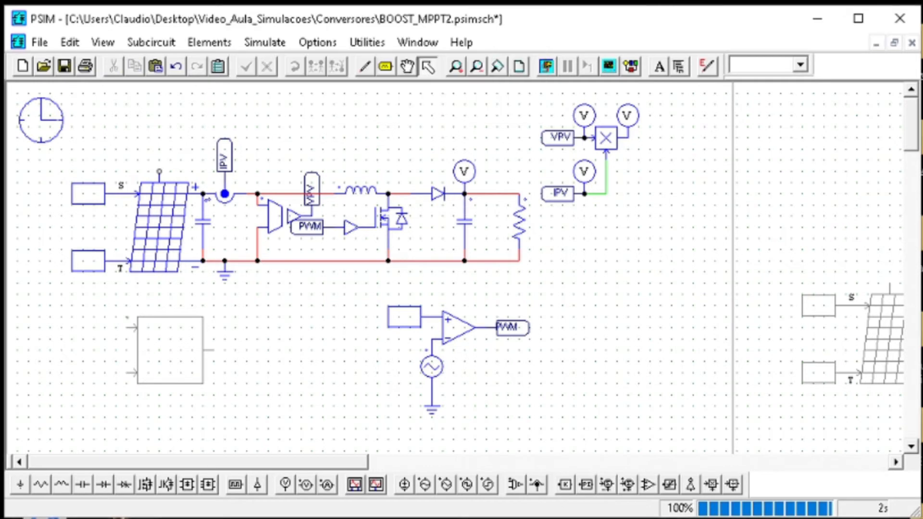
Bring back the Simview results, fit the window on screen and enlarge the Vo plot to fill it
click(606, 502)
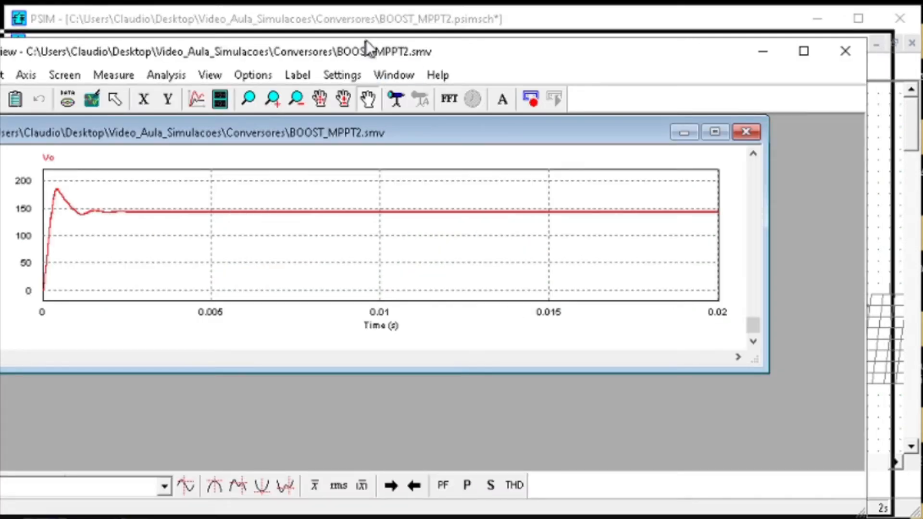
drag(365, 41, 393, 21)
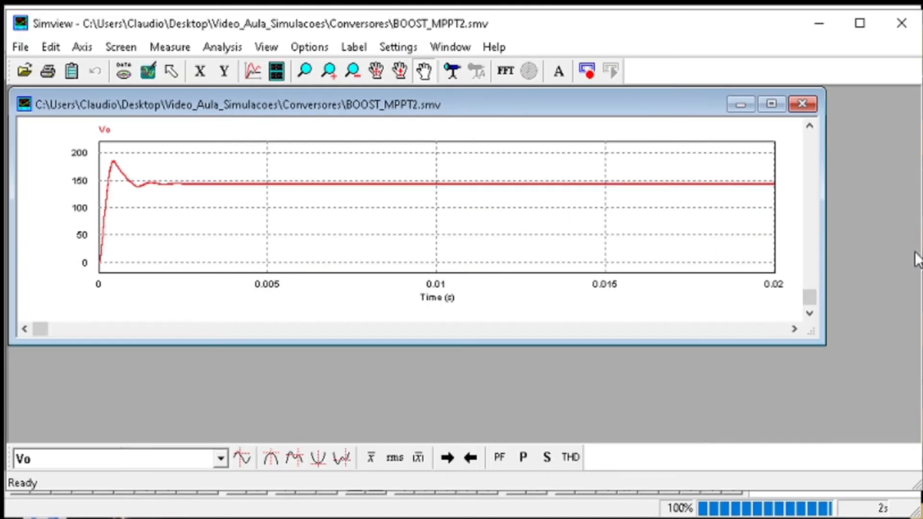
drag(921, 246, 881, 241)
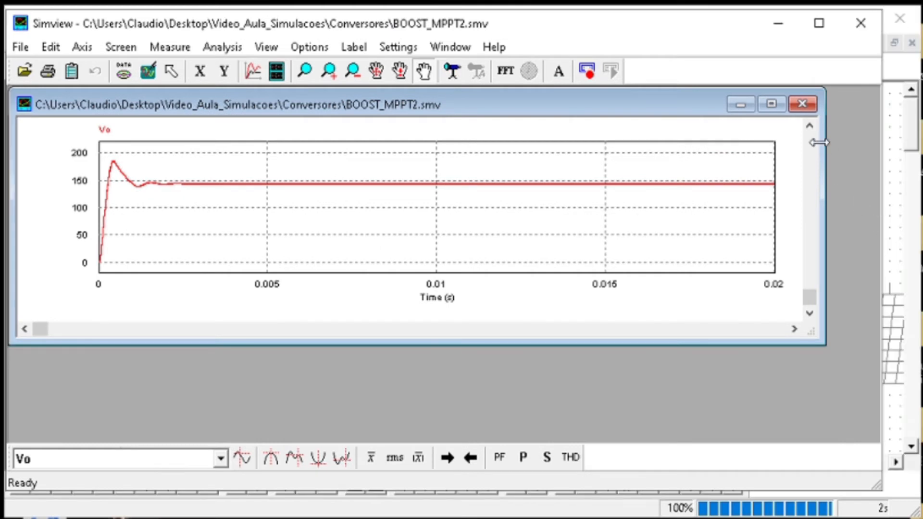
click(771, 104)
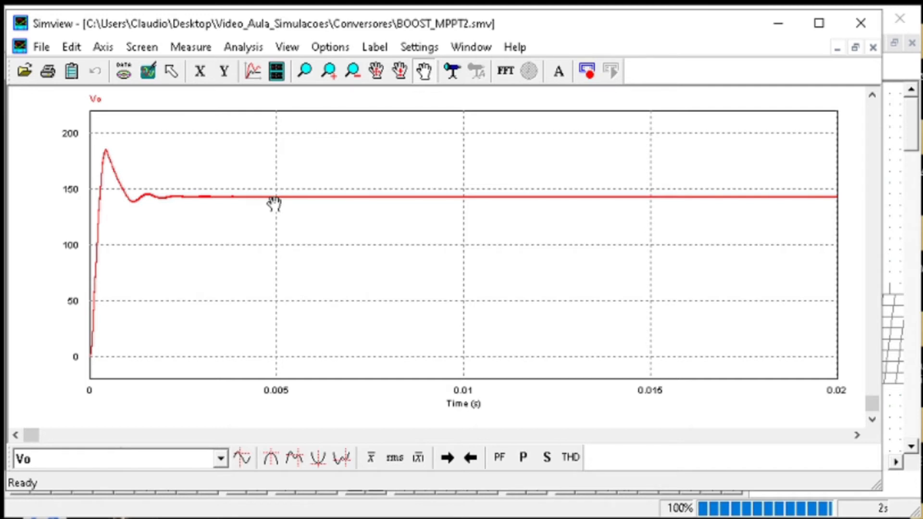
click(772, 31)
Set the duty-cycle constant at the comparator input to 0.2 and rerun the simulation to view Vo
double_click(412, 313)
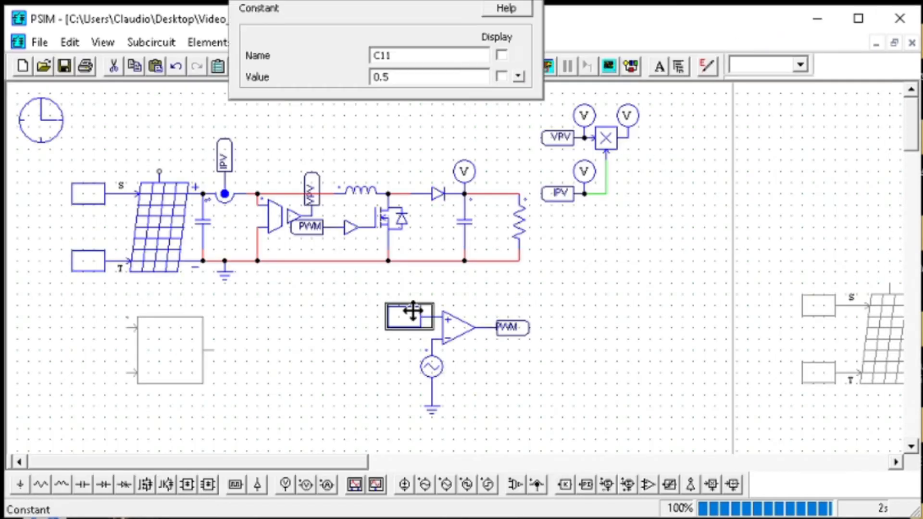
click(420, 76)
text(2)
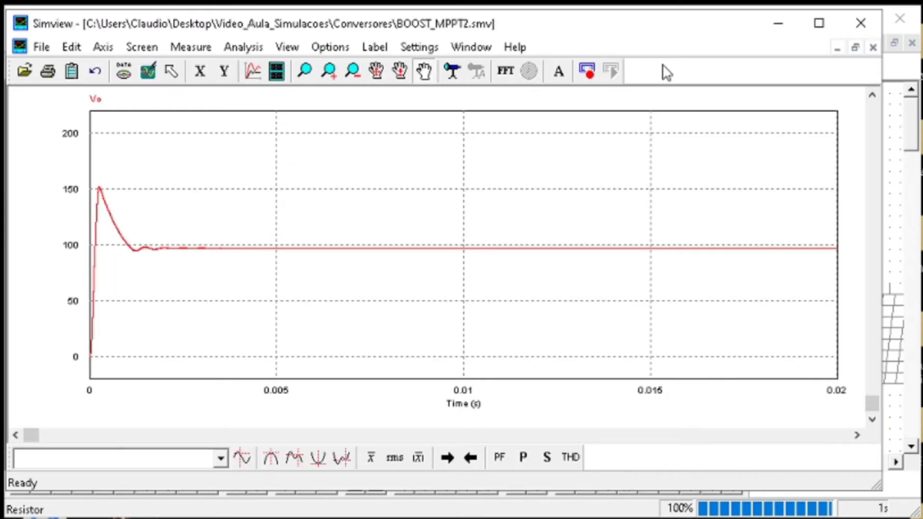
click(778, 24)
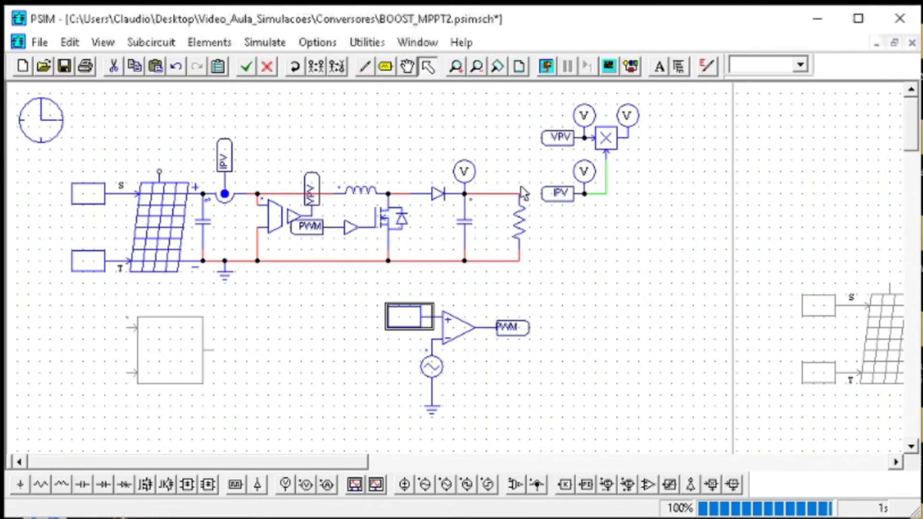
Set the duty-cycle constant to 0.7 and rerun the simulation to check the Vo waveform
double_click(399, 318)
click(409, 73)
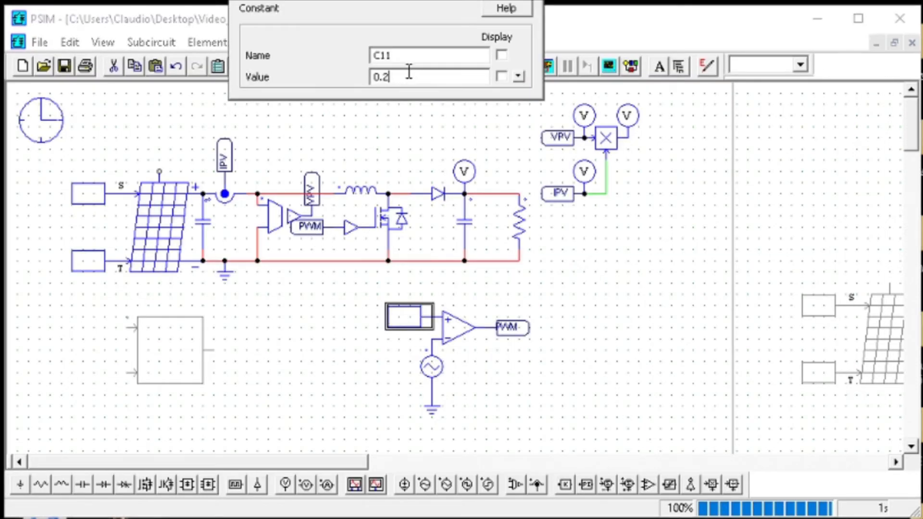
key(BackSpace)
text(7)
click(532, 1)
click(550, 72)
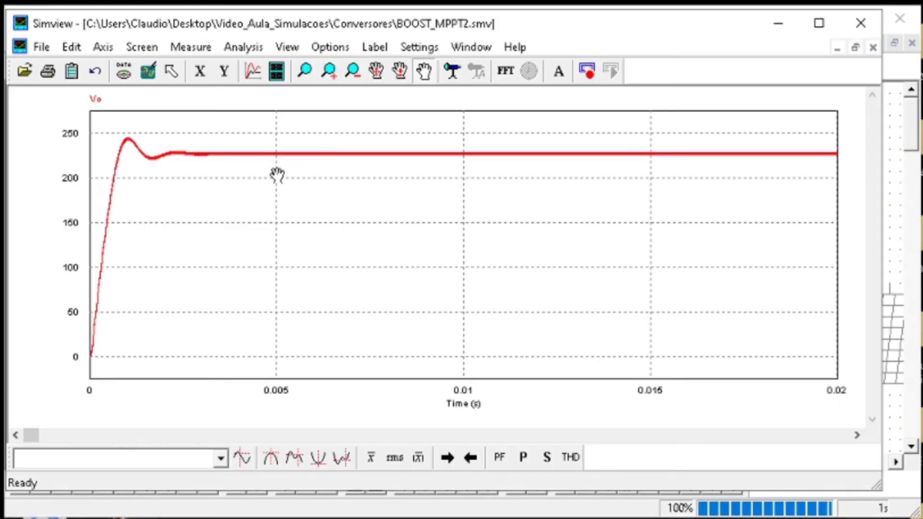
click(788, 28)
Set the duty-cycle constant to 0.9, rerun the simulation and inspect the Vo waveform
double_click(402, 319)
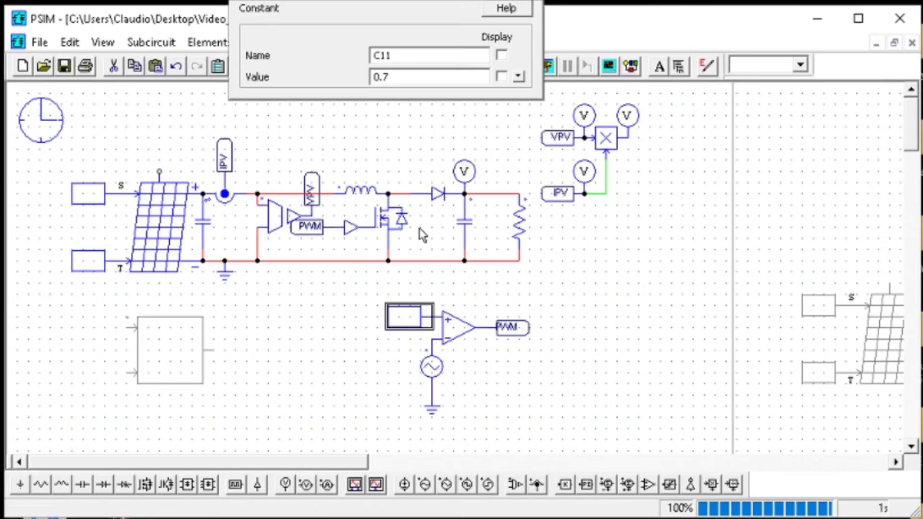
click(437, 79)
text(9)
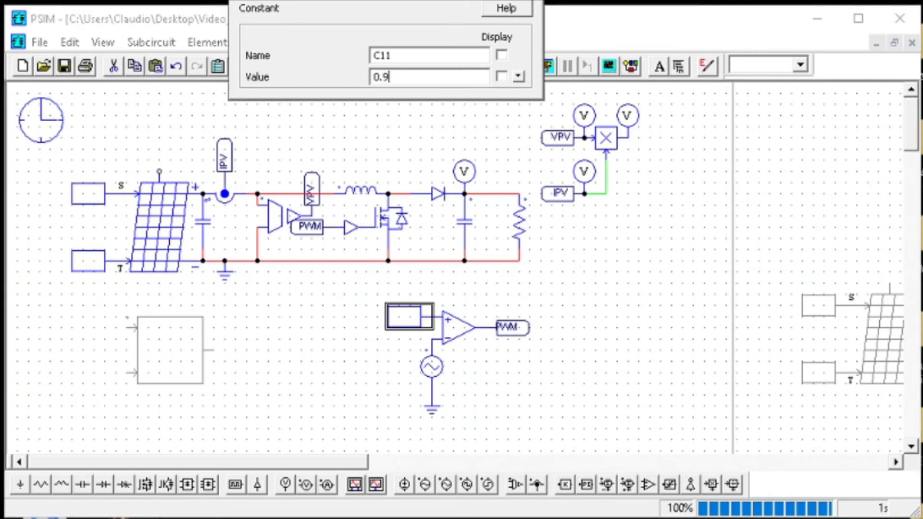
key(Return)
click(545, 65)
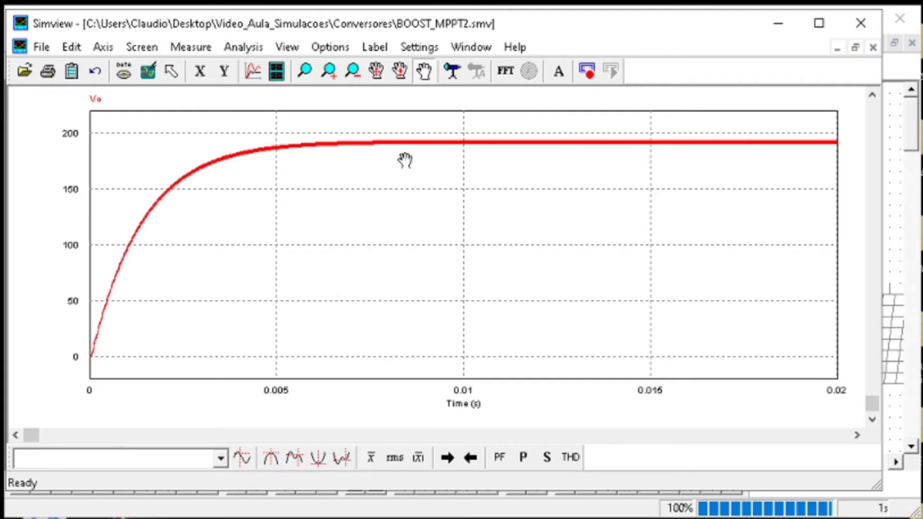
click(304, 71)
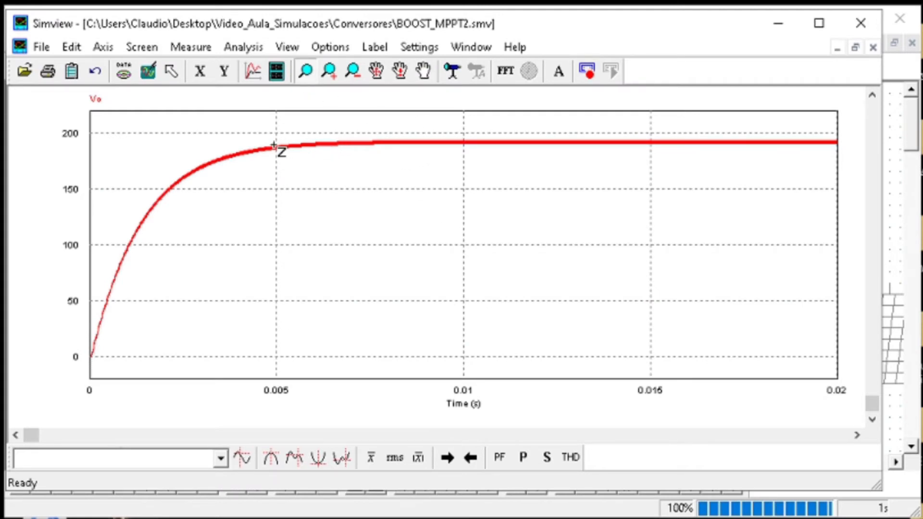
click(778, 24)
Set the duty-cycle constant to 0.8 and run the simulation again to view Vo
double_click(443, 212)
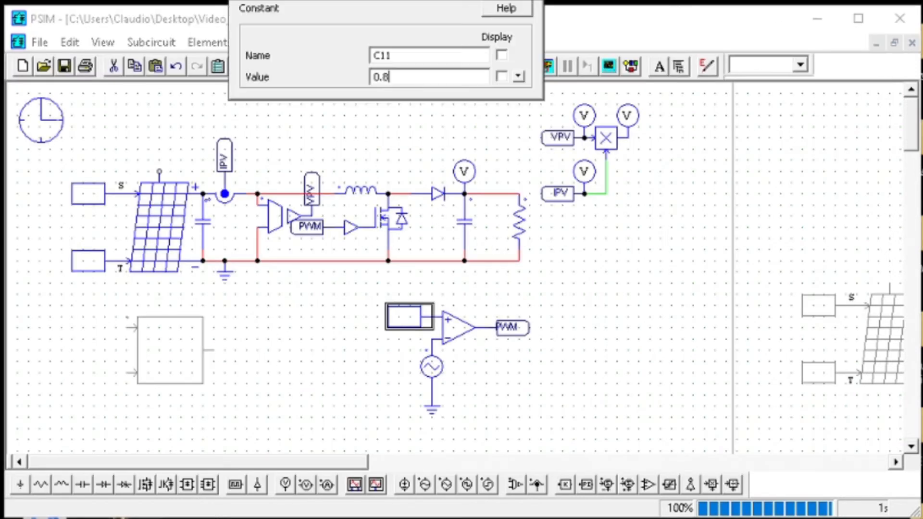
key(Return)
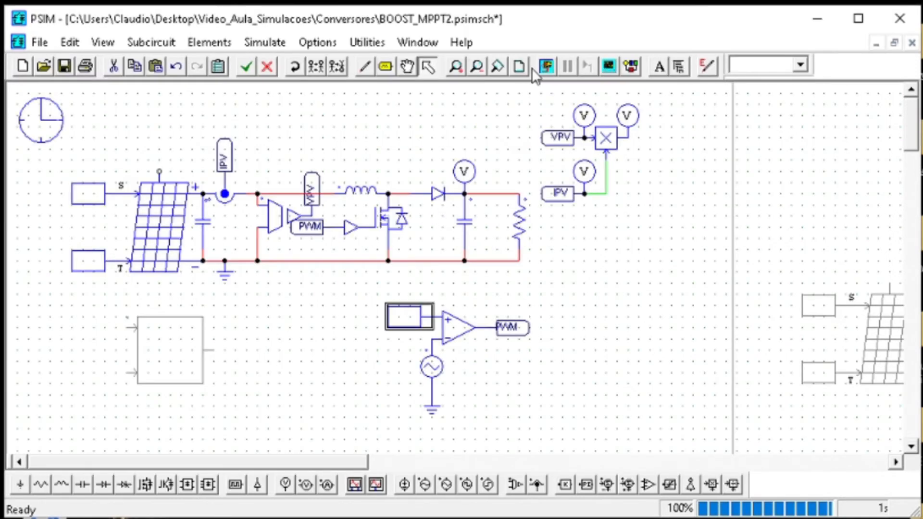
click(547, 68)
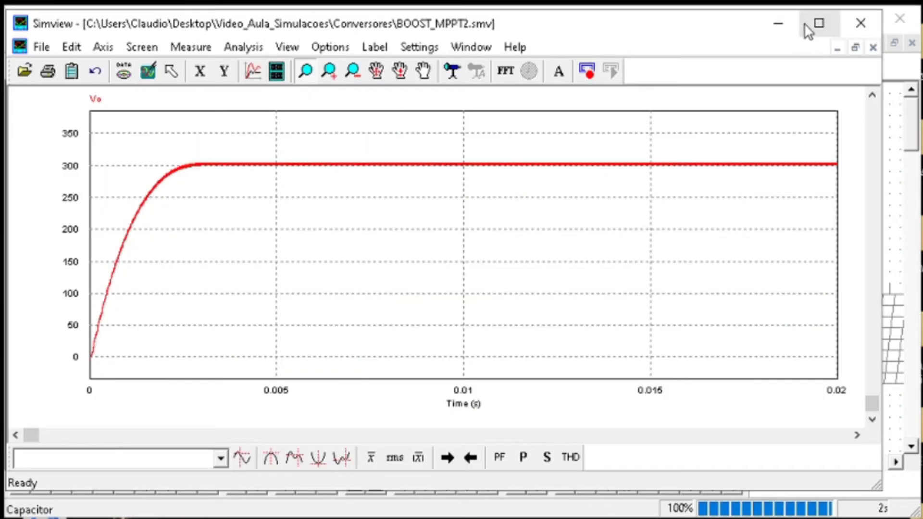
click(779, 24)
Save the schematic and delete the constant block from the comparator's non-inverting input
click(379, 138)
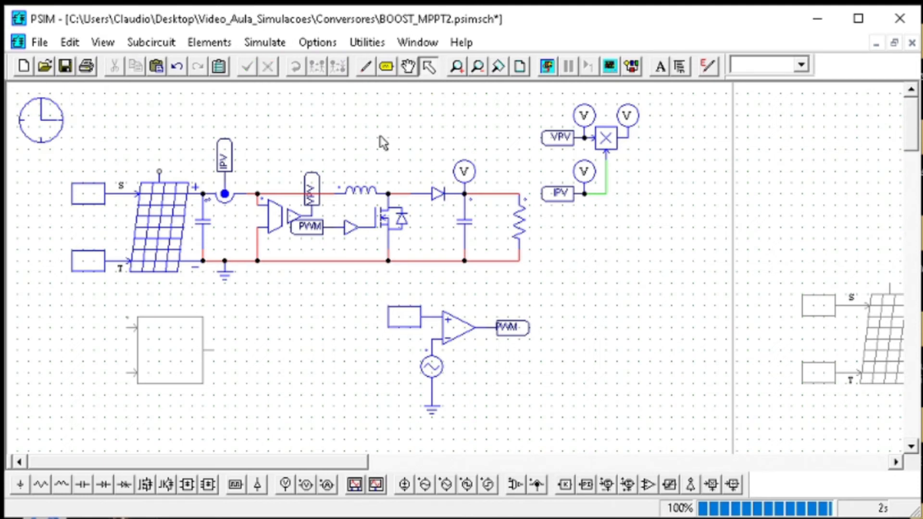
click(65, 66)
click(406, 327)
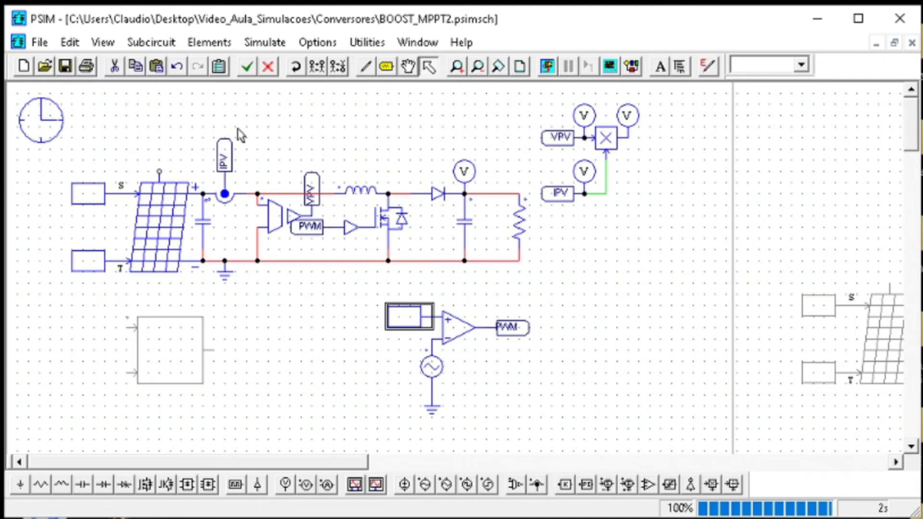
click(136, 122)
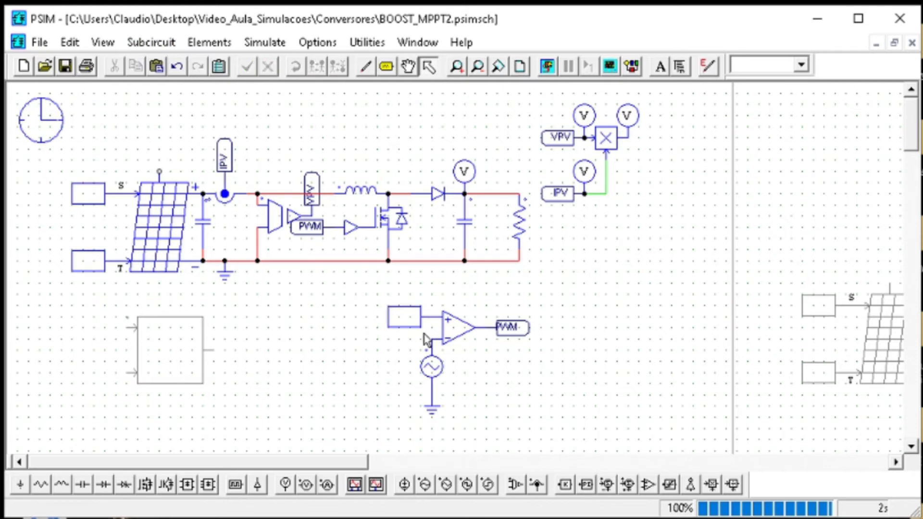
click(411, 329)
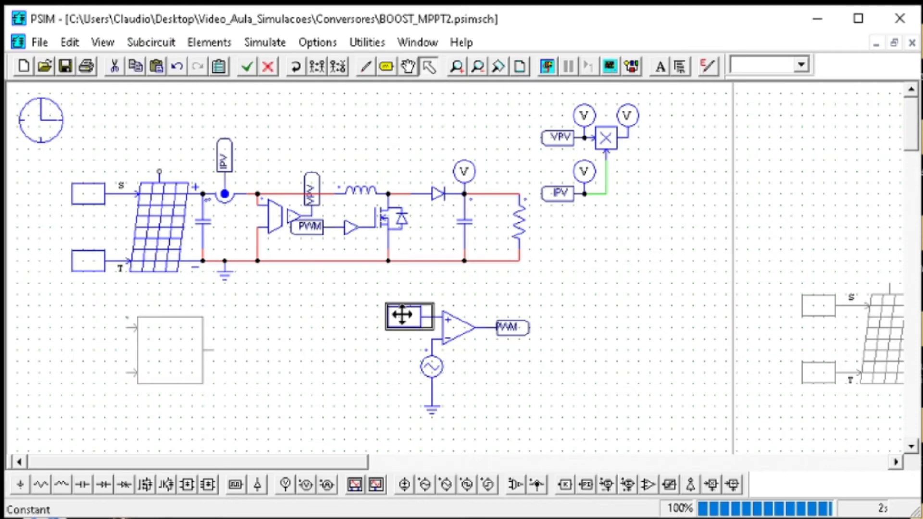
key(Delete)
Calculate 5m/250n with the built-in calculator and close it
click(365, 41)
click(392, 220)
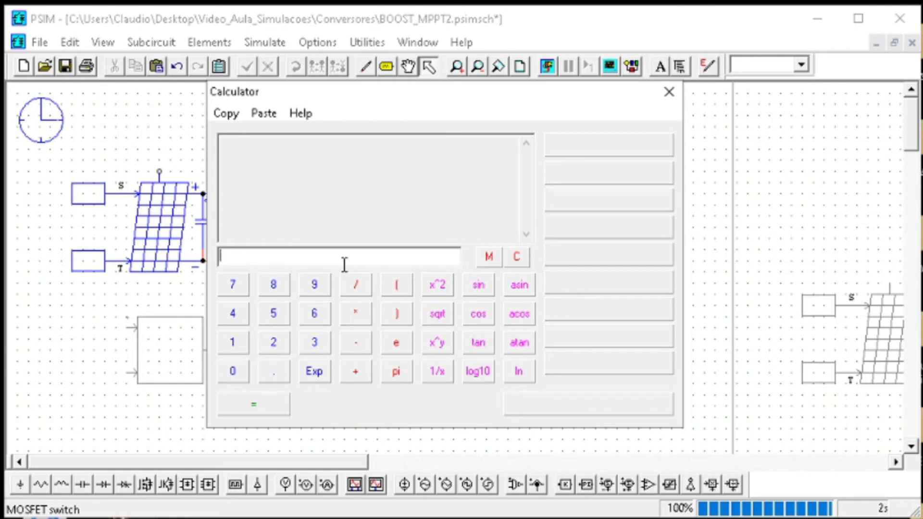
text(5m/250n)
key(Return)
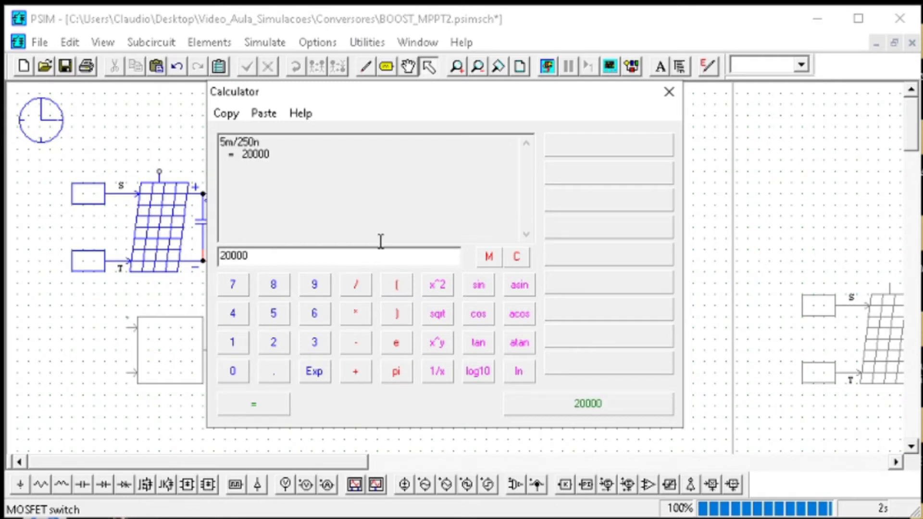
double_click(249, 255)
click(669, 94)
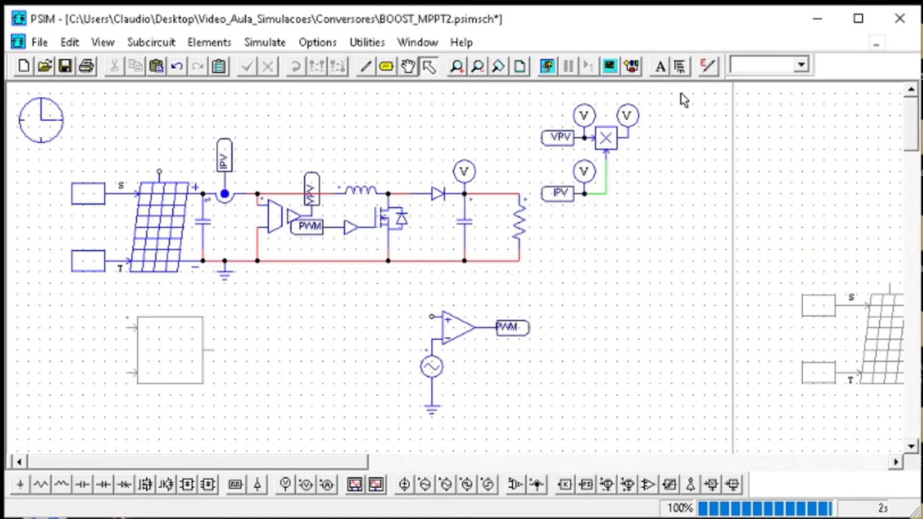
Move the disabled MPPT C Block from below the solar module to beside the comparator
drag(330, 407, 118, 289)
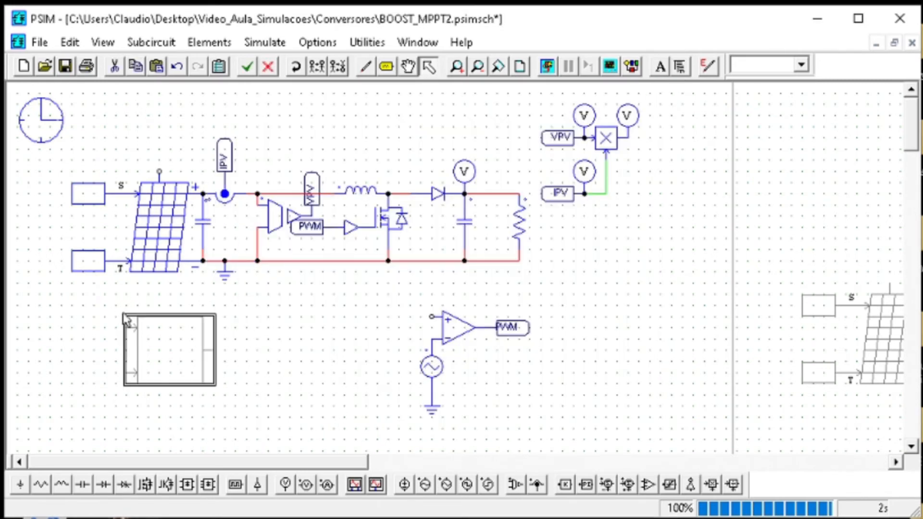
drag(148, 342, 293, 351)
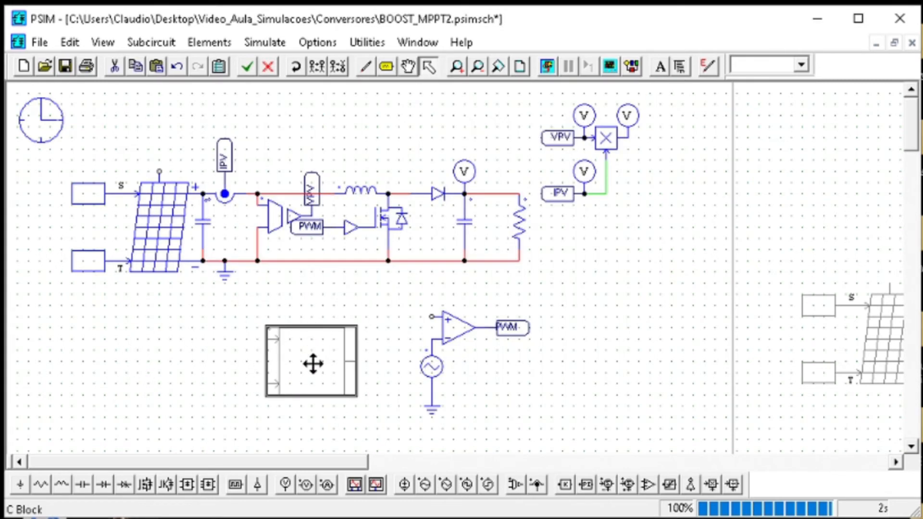
double_click(313, 363)
key(Escape)
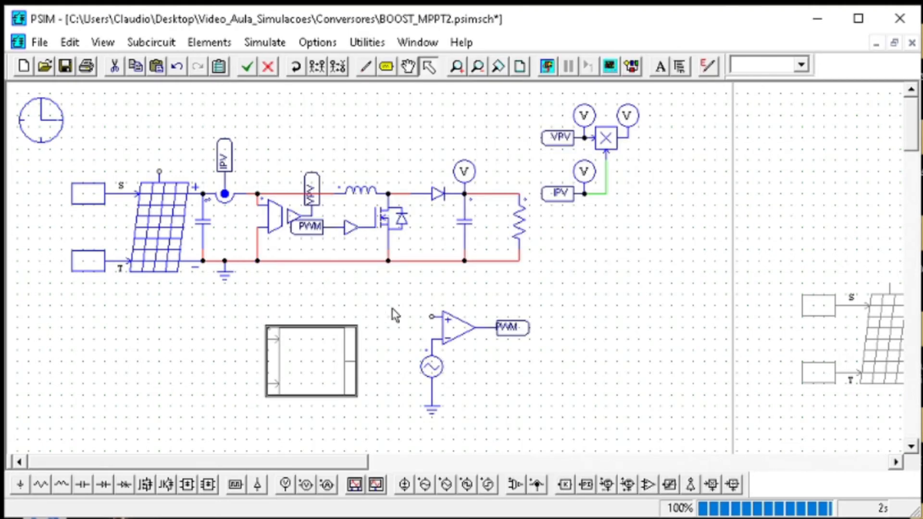
Complete the C Block's if condition as CLOCK >= 20000 and add a braced body containing CLOCK = 0;
double_click(291, 362)
click(332, 324)
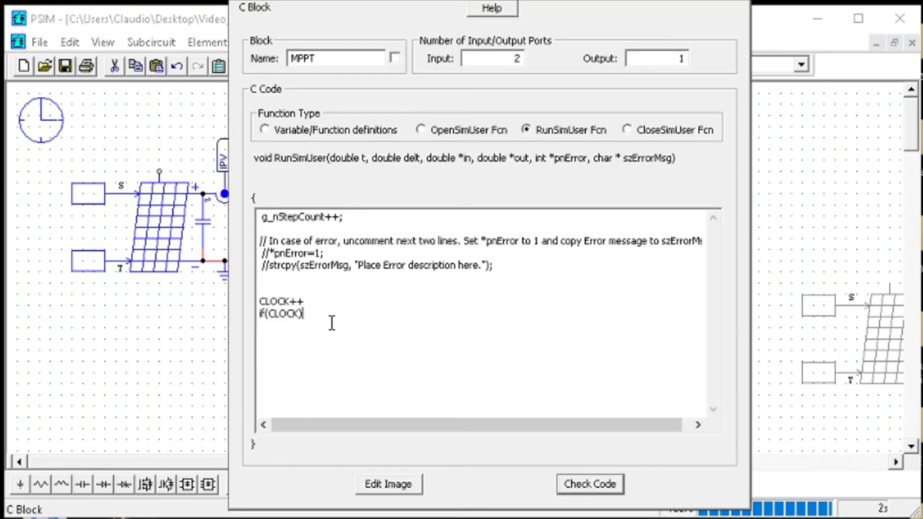
text(==)
key(Right)
key(BackSpace)
key(BackSpace)
key(BackSpace)
text(>= 20000){ )
text(CLOCK = 0;)
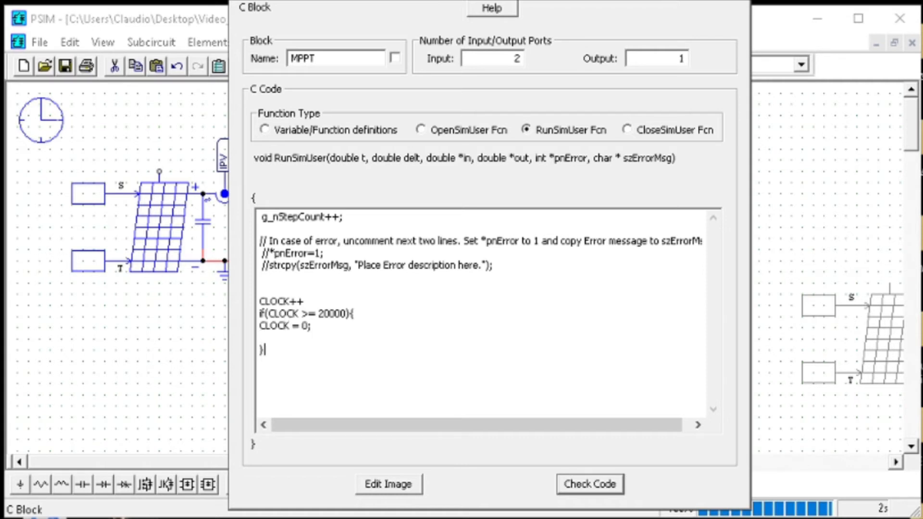
Add the lines IPV = in[0]; and VPV = in[1]; below CLOCK = 0; inside the if body
key(Down)
text(})
text(=)
text(0)
text(;)
key(Return)
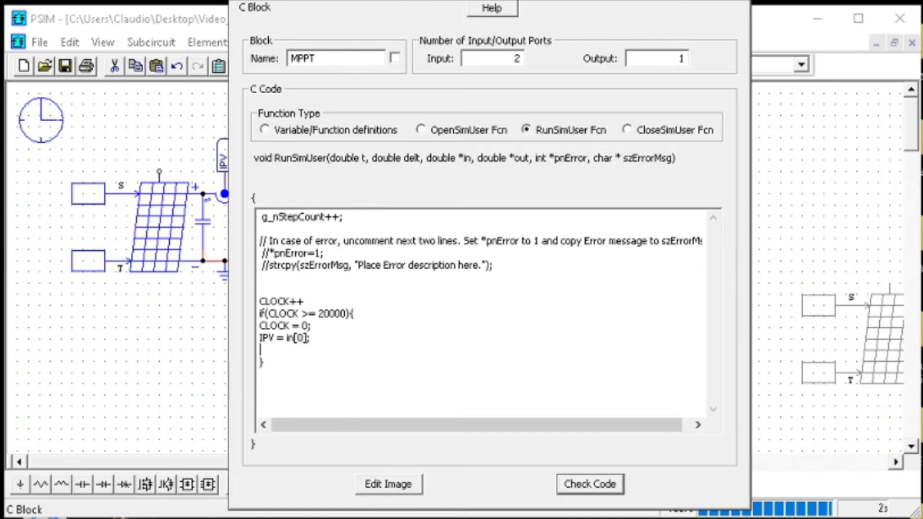
text(VPV = in[1];)
key(Return)
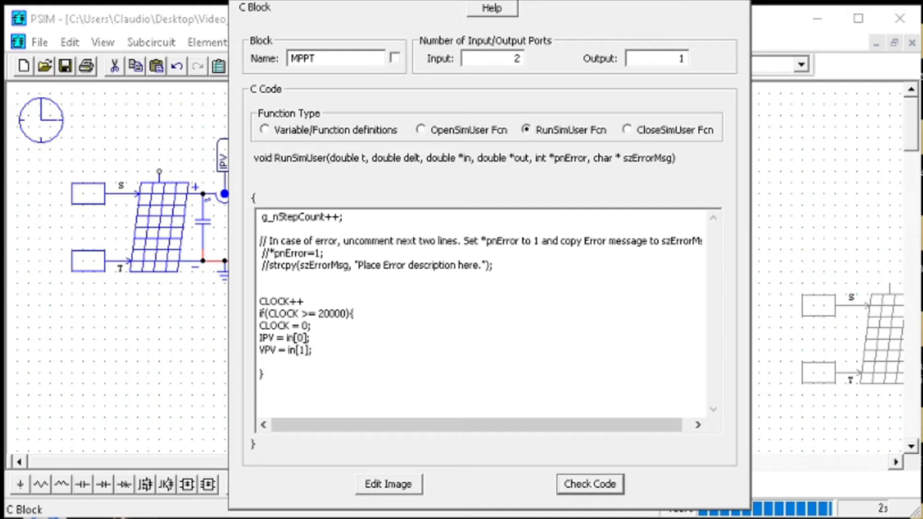
Add the power calculation PPV = IPV*VPV; below the VPV line
text(P)
text(PV =)
key(shift+Home)
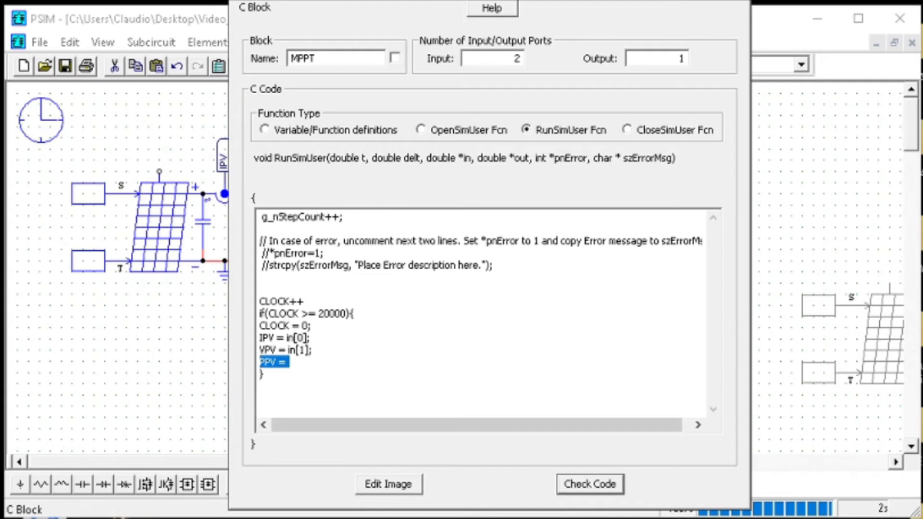
click(271, 361)
text(IPV*VPV;)
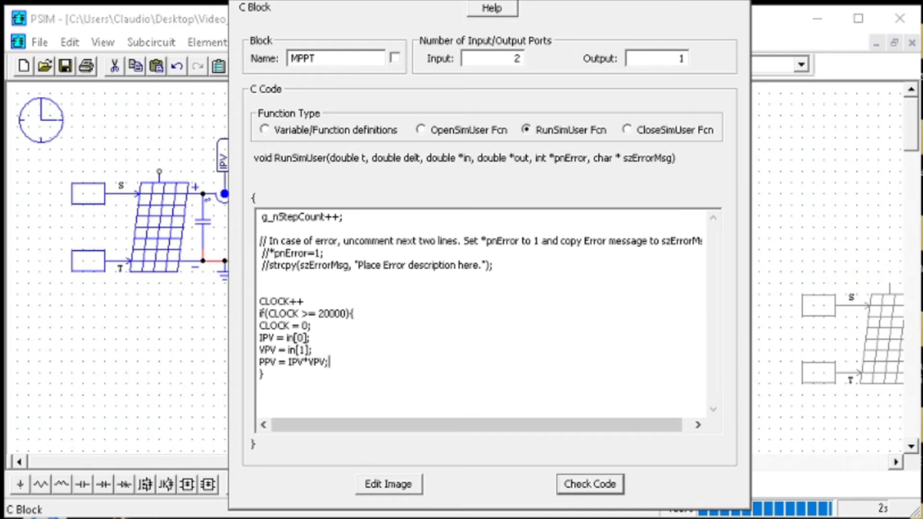
Insert an empty if() after the VPV line and move the PPV = IPV*VPV; line below it
key(Return)
text(if)
key(Up)
key(Left)
key(Left)
key(shift+Right)
key(shift+Right)
key(shift+Right)
key(shift+Right)
key(shift+Right)
key(shift+Right)
key(shift+Right)
key(shift+Right)
key(shift+Right)
key(shift+Right)
key(shift+Right)
key(shift+Right)
key(shift+Right)
key(shift+Right)
key(ctrl+c)
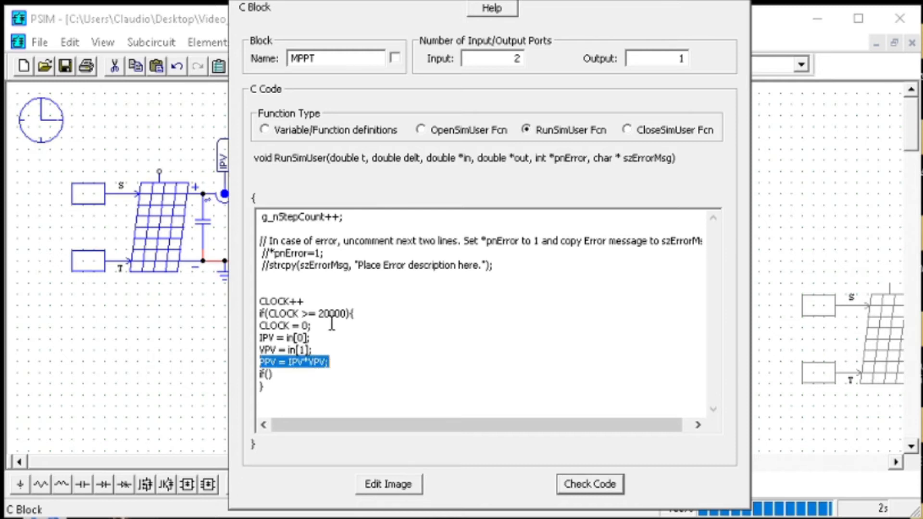
key(BackSpace)
key(Down)
key(End)
key(Return)
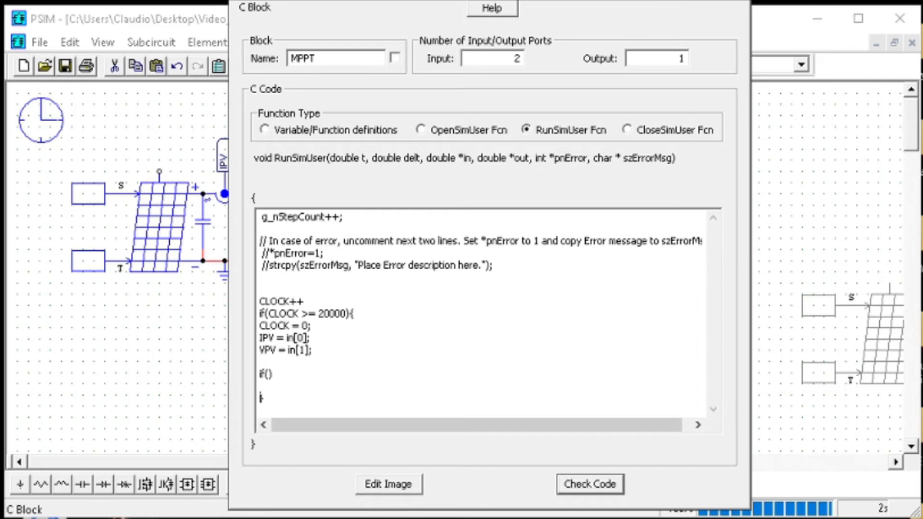
key(ctrl+v)
Fill in the empty if condition as IPV*VPV > PPV
key(Up)
key(Home)
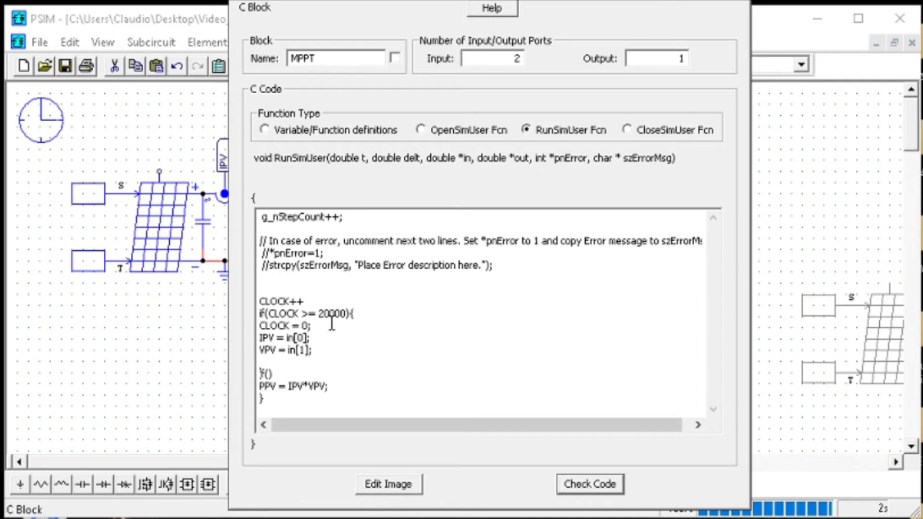
key(Right)
key(Right)
key(Right)
text(IPV*)
text(P)
key(BackSpace)
text(VPV >=)
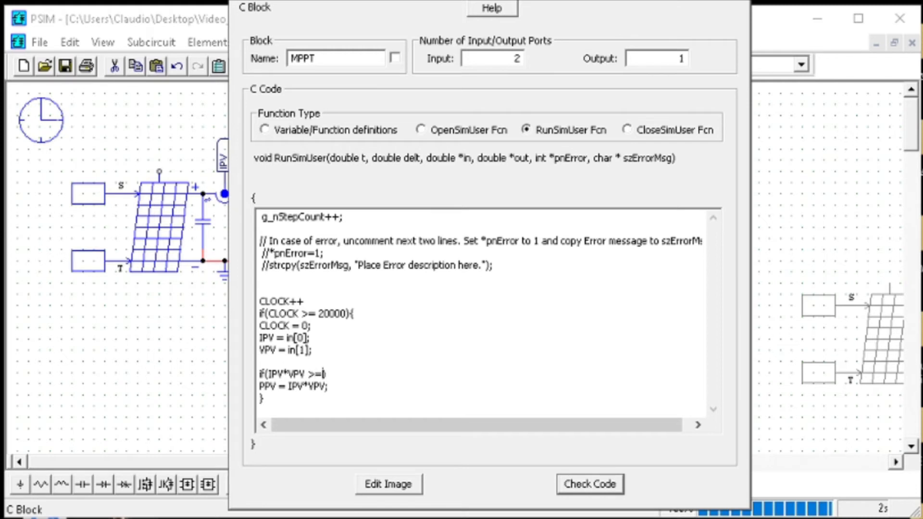
key(BackSpace)
text(PPV)
key(shift+Left)
key(shift+Left)
key(shift+Left)
Append an empty pair of braces {} to the power comparison if statement
key(Down)
key(Down)
key(Up)
key(Right)
key(Right)
key(Right)
key(Right)
key(Right)
key(Right)
key(Right)
key(Right)
key(Right)
key(Right)
key(Right)
key(Right)
key(Right)
key(Right)
text({)
key(Return)
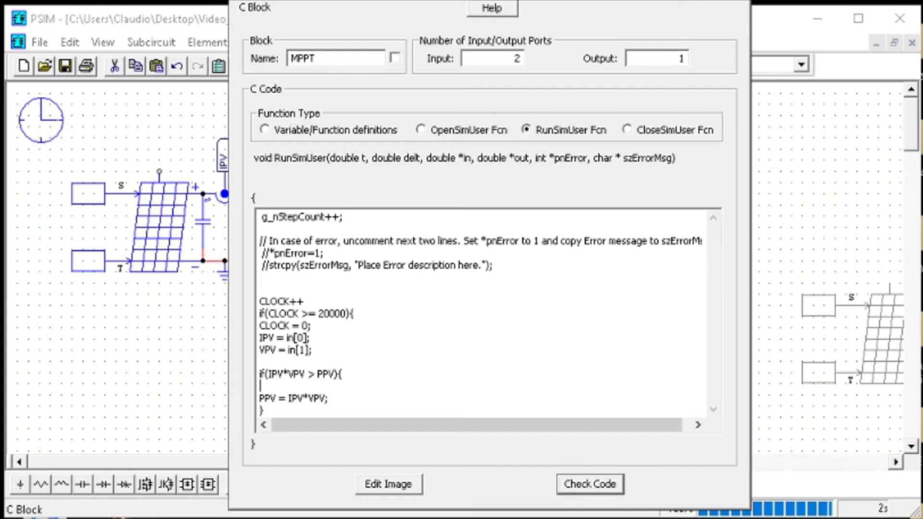
key(BackSpace)
key(BackSpace)
text({})
Add the duty-cycle update D = D + 5*inc; between the power comparison and the PPV line
key(Return)
text(D )
text(=)
text( D =)
key(BackSpace)
text(+ 5*inc;)
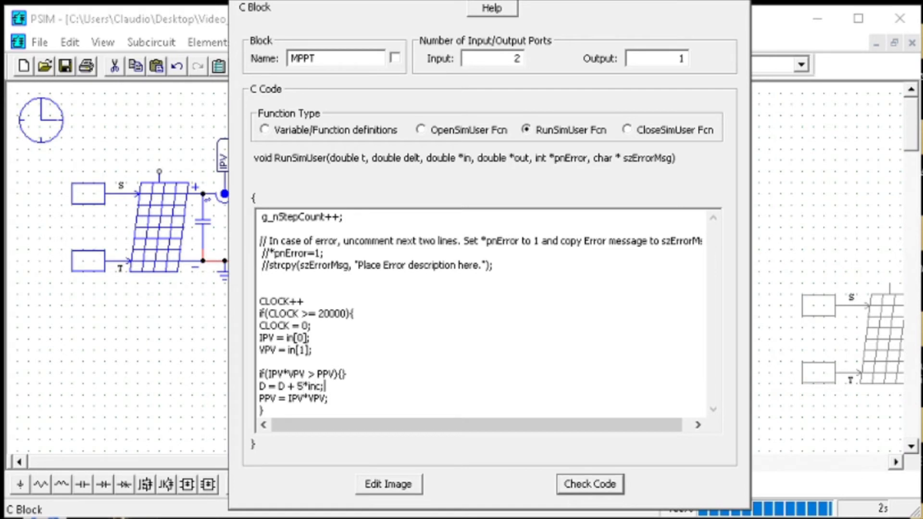
key(Left)
key(Left)
key(Left)
key(Left)
key(Left)
key(Right)
key(Up)
key(Down)
key(BackSpace)
text(2)
key(BackSpace)
text(5)
Change the operator in the power comparison so the condition is IPV*VPV < PPV
key(Right)
key(Right)
key(Right)
key(Right)
key(Up)
key(Right)
key(Left)
key(Left)
key(Right)
key(shift+Left)
key(shift+Left)
key(shift+Left)
key(Left)
key(Left)
key(Left)
key(shift+Left)
key(shift+Left)
key(shift+Left)
key(shift+Left)
key(shift+Left)
key(shift+Left)
key(shift+Left)
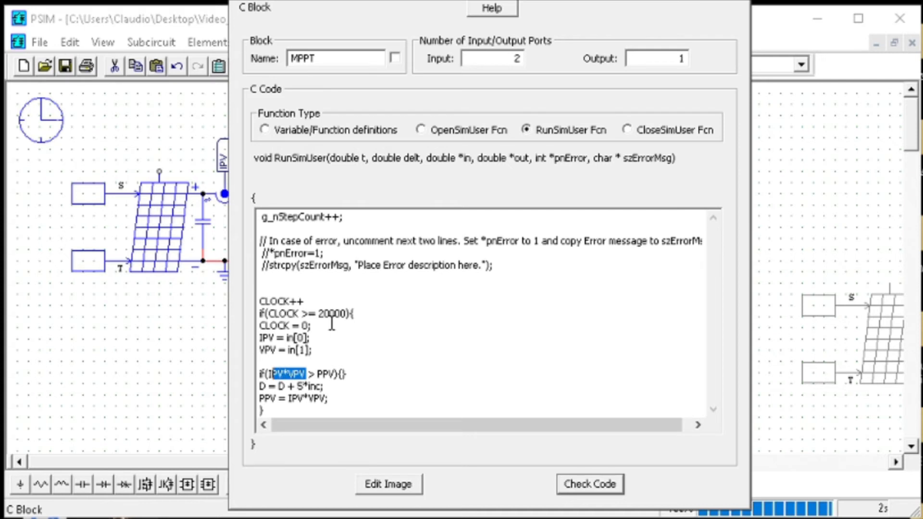
key(Left)
key(Right)
key(Right)
key(Right)
key(Right)
key(Right)
key(Right)
key(Right)
key(Right)
key(Right)
key(Right)
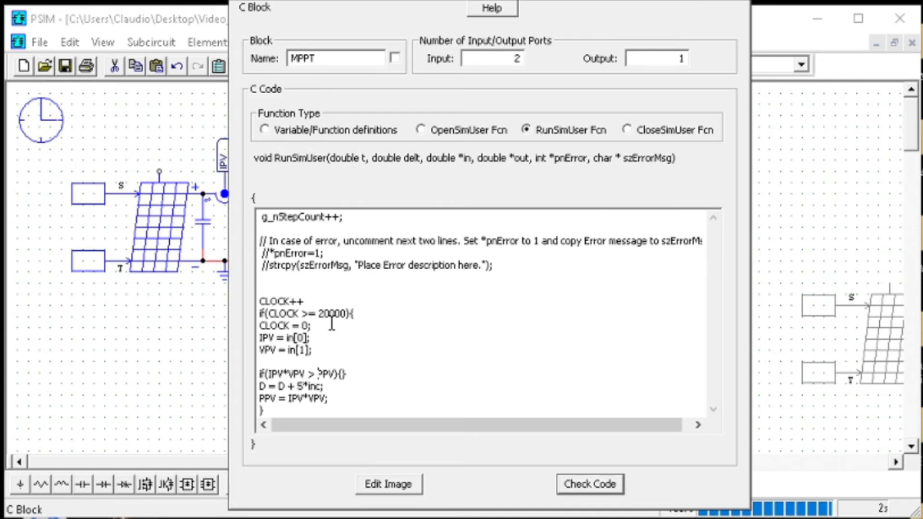
key(BackSpace)
key(BackSpace)
text(<)
Put inc = -1*inc; inside the braces of the power comparison to reverse the increment direction
key(Right)
key(Right)
key(Right)
key(Right)
key(Right)
text(inc = -1*inc;)
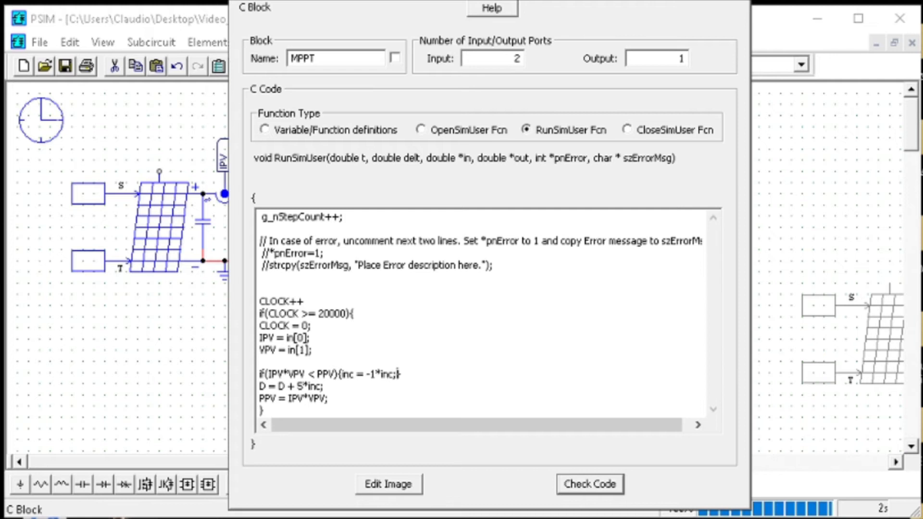
Remove the blank line above the power comparison and check the C Block code for errors
click(327, 398)
key(Left)
key(Left)
key(Left)
key(Left)
key(Left)
key(Left)
key(Down)
key(Up)
key(Down)
key(Up)
key(Down)
click(367, 362)
key(BackSpace)
click(583, 483)
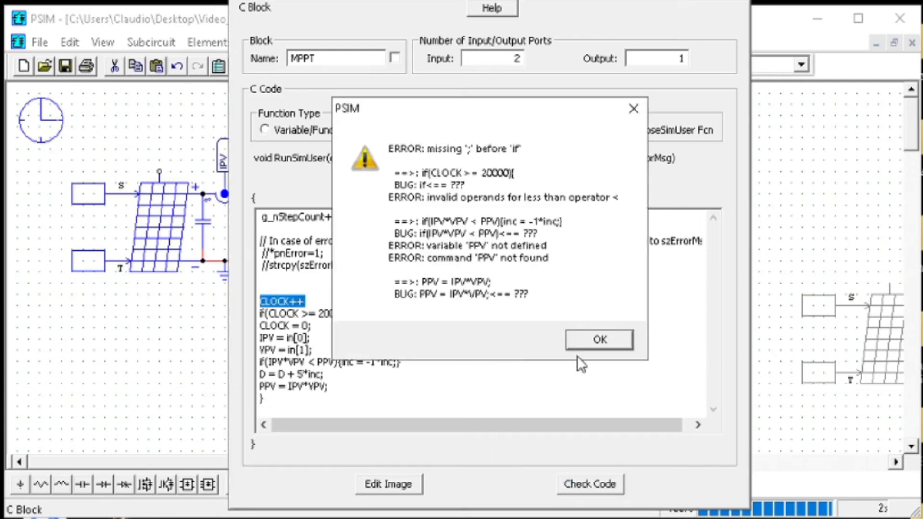
click(583, 339)
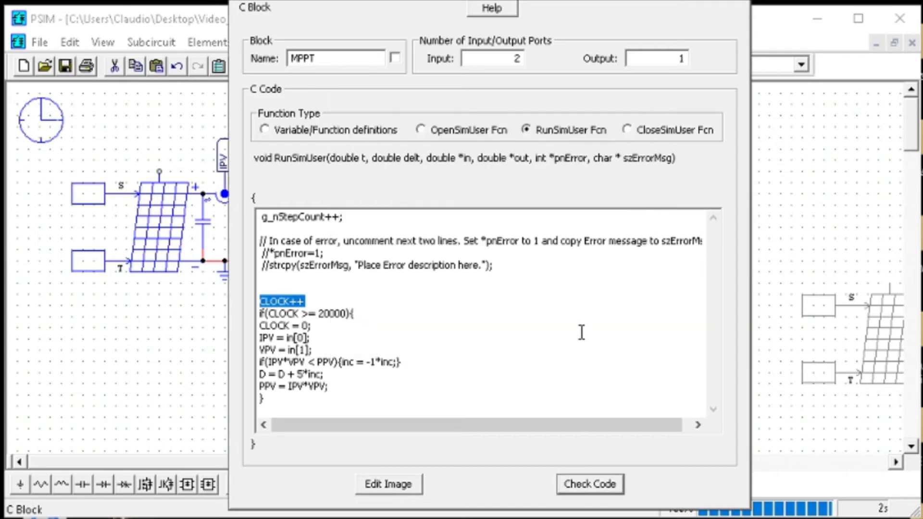
Inspect the C Block's variable definitions and recheck the RunSimUser code
click(316, 131)
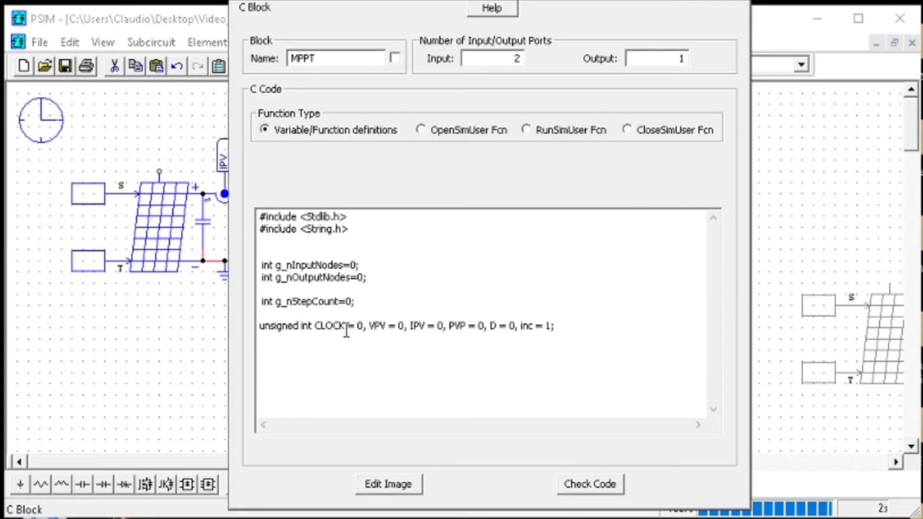
click(548, 128)
click(591, 484)
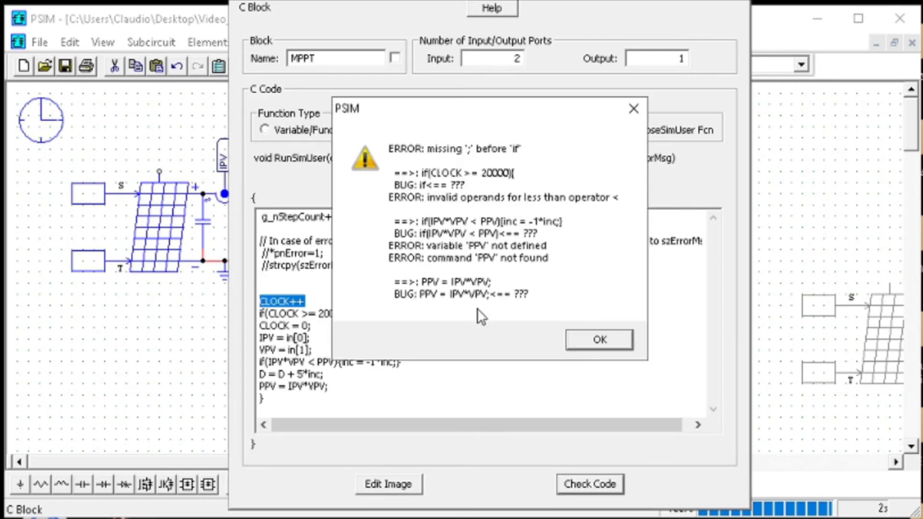
click(597, 338)
End the CLOCK++ line with a semicolon and check the code again
click(344, 307)
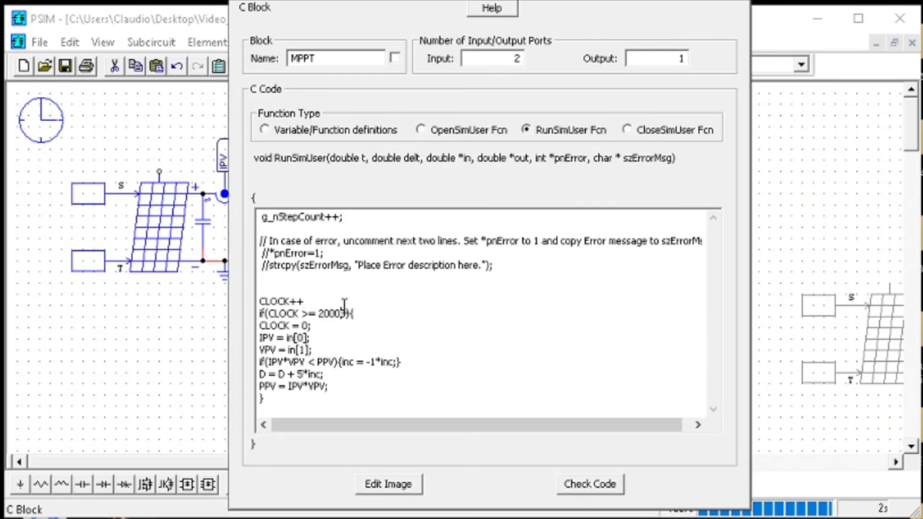
text(;)
click(599, 484)
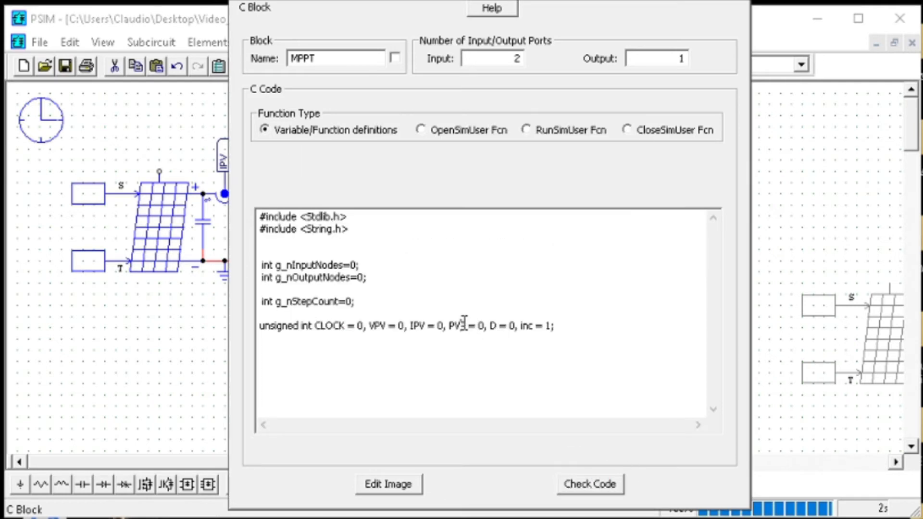
Rename the declared variable PVP to PPV in the variable definitions
key(BackSpace)
key(Right)
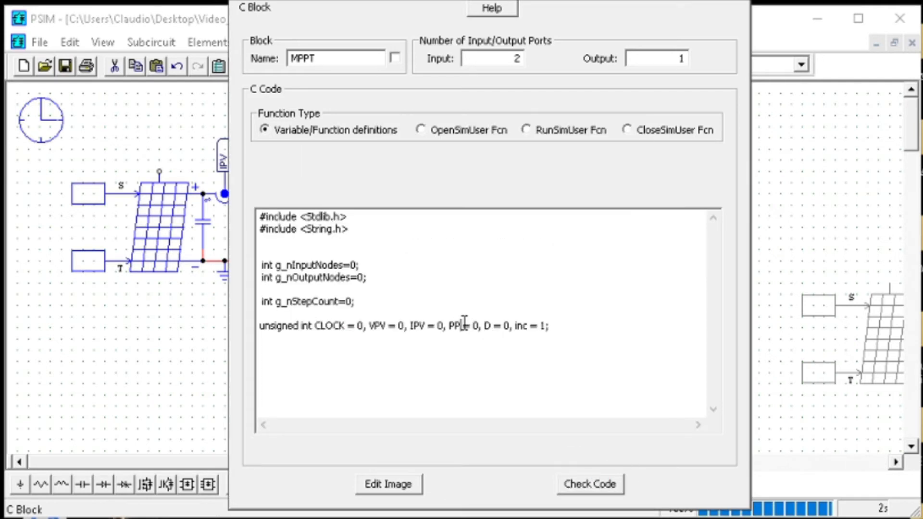
text(V)
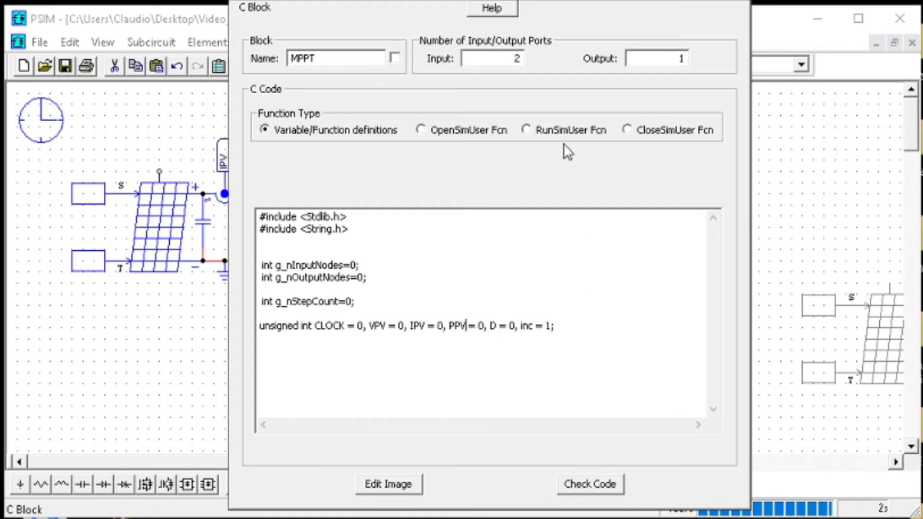
Recheck the corrected RunSimUser code and close the C Block dialog
click(551, 132)
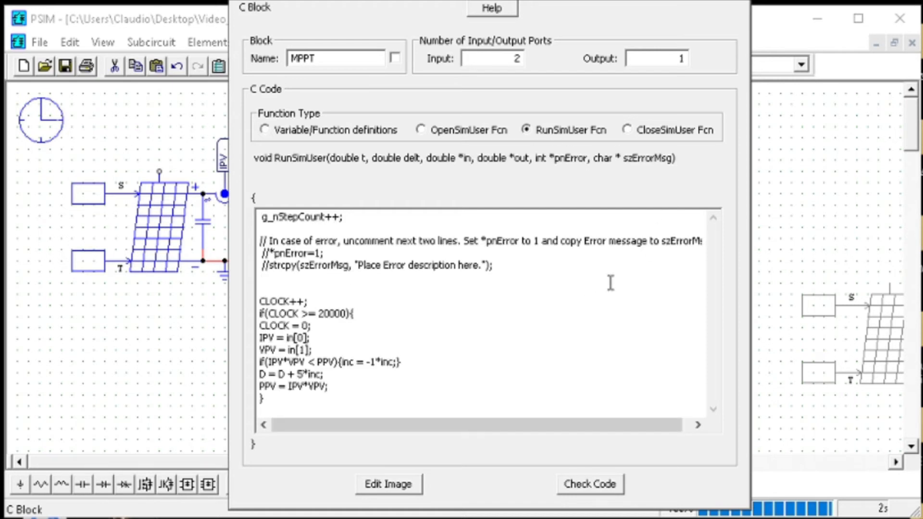
click(621, 486)
click(737, 1)
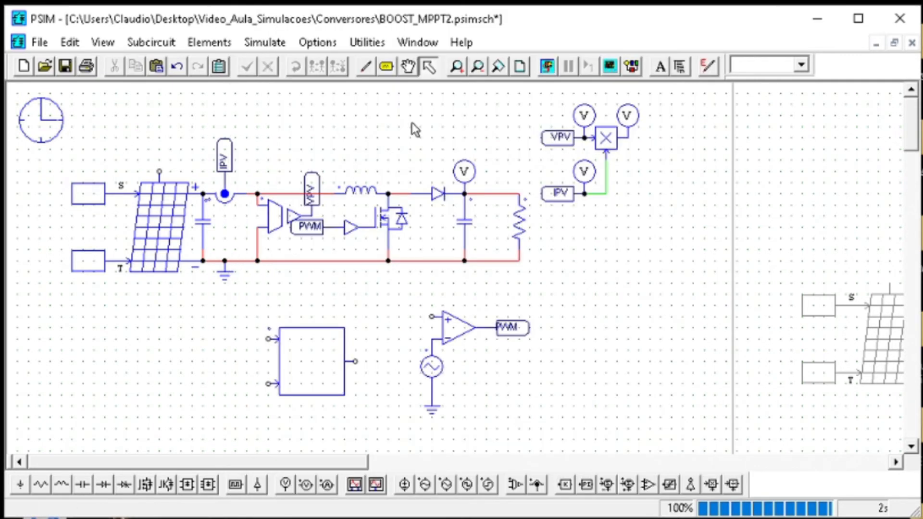
Place a copy of the VPV label beside the C Block's lower input
click(558, 137)
key(ctrl+c)
click(157, 65)
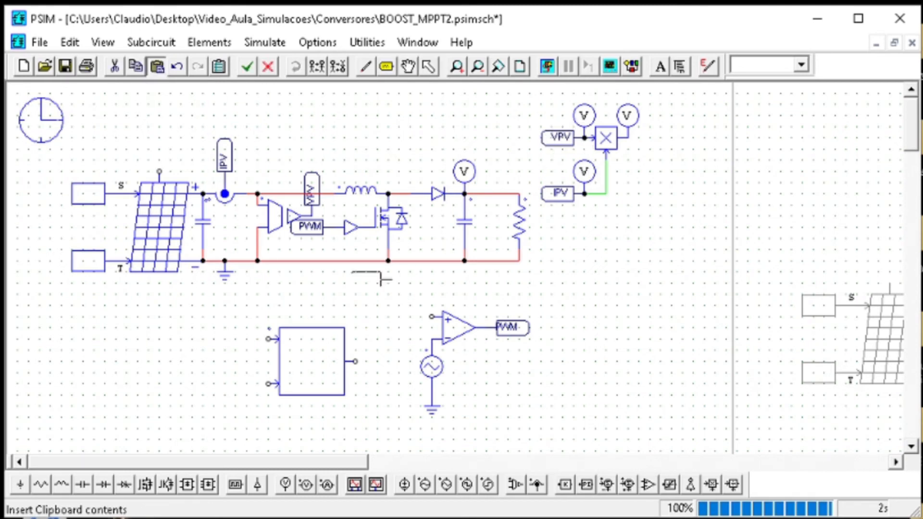
click(191, 383)
key(ctrl+v)
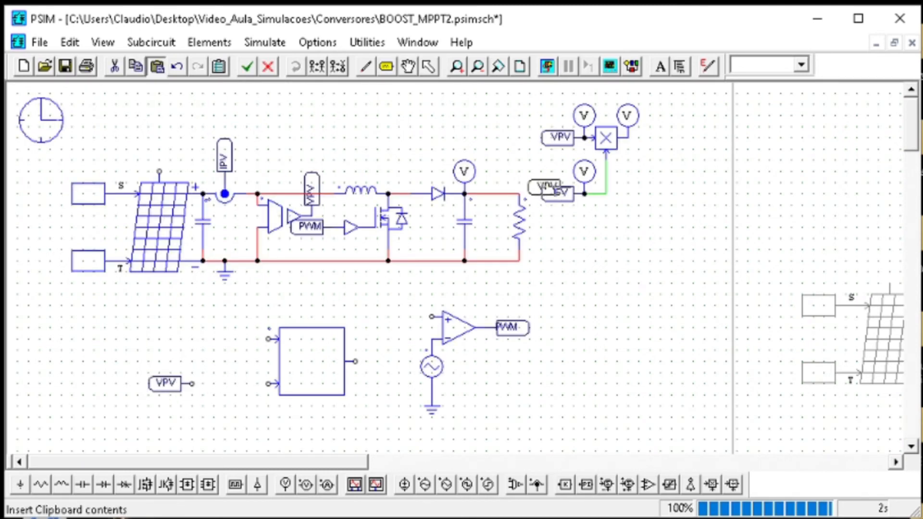
key(Escape)
Place a copy of the IPV label beside the C Block's upper input
click(558, 193)
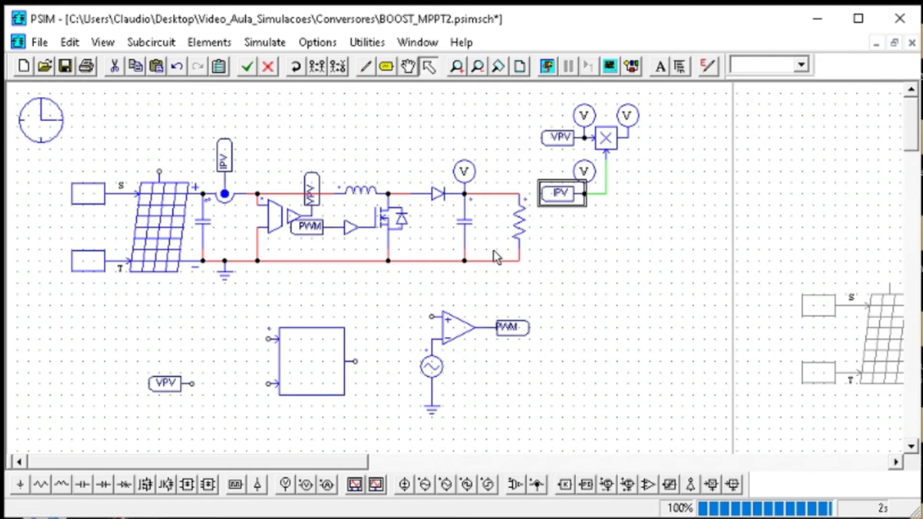
key(ctrl+c)
key(ctrl+v)
click(192, 339)
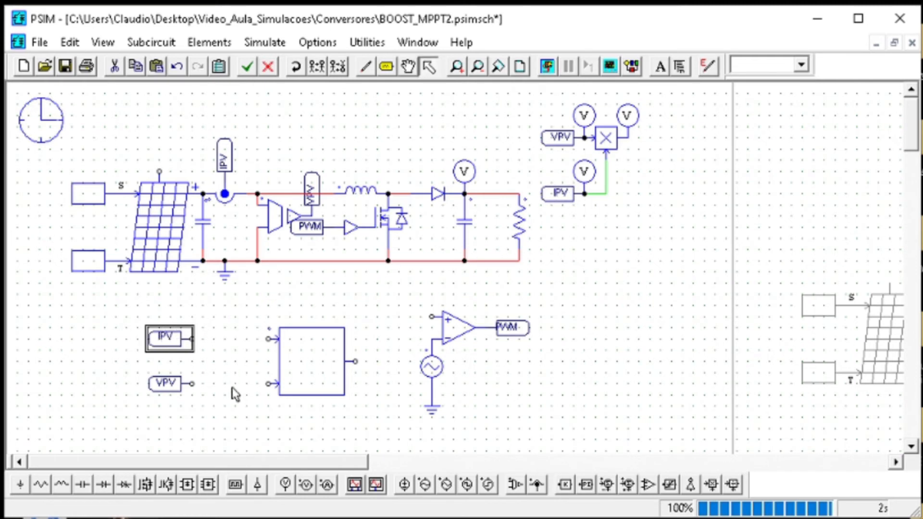
drag(249, 436, 132, 312)
click(235, 311)
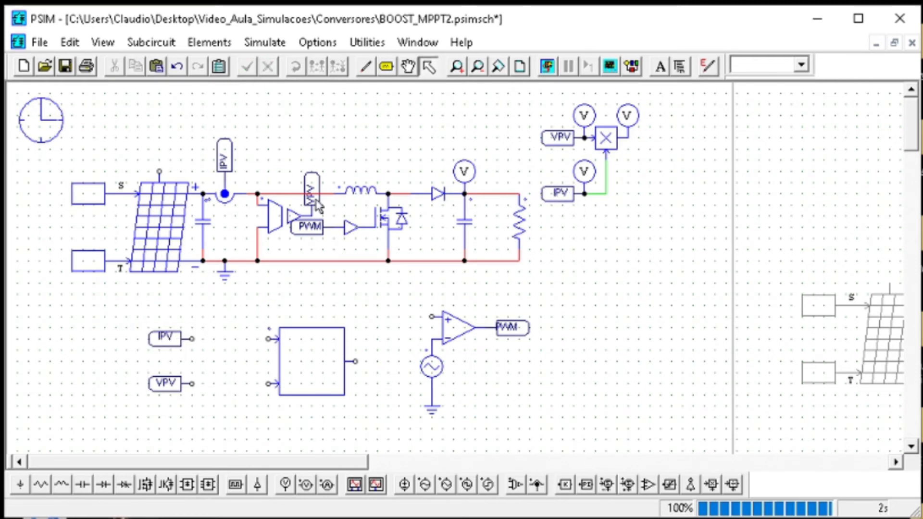
Wire the IPV label to the C Block's upper input and the VPV label to its lower input
click(365, 66)
drag(193, 339, 278, 339)
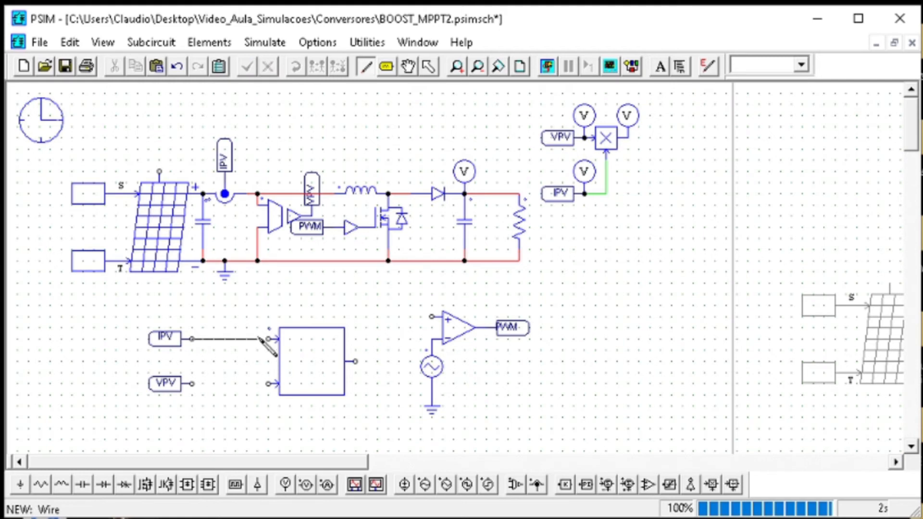
drag(193, 384, 278, 384)
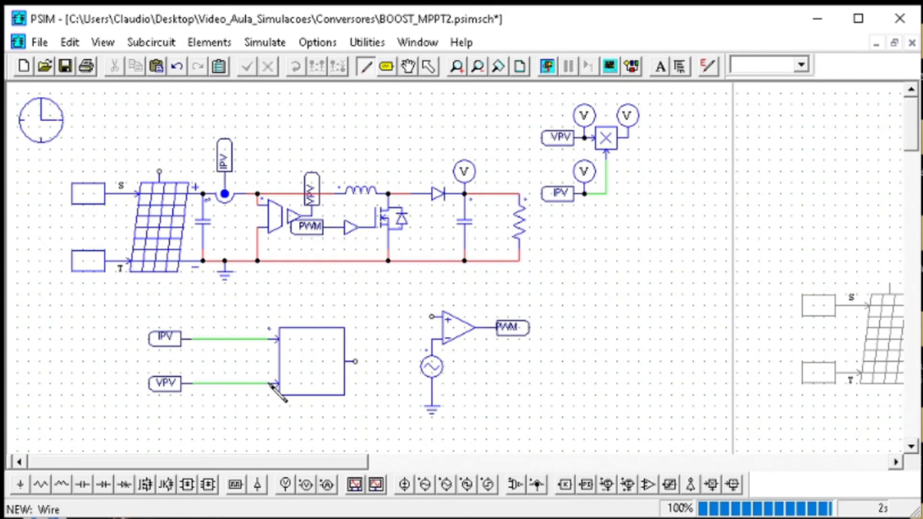
key(Escape)
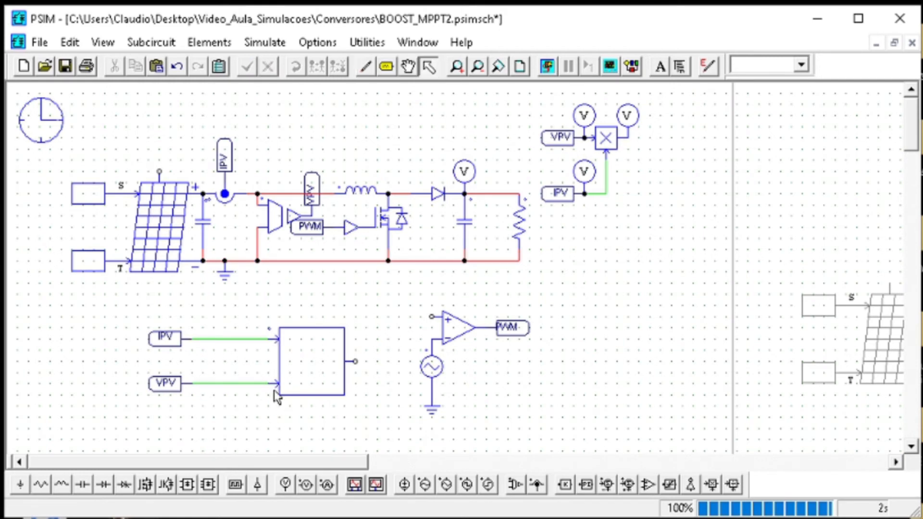
Insert a 2nd-order low-pass filter into both the IPV and VPV wires feeding the C Block
click(227, 45)
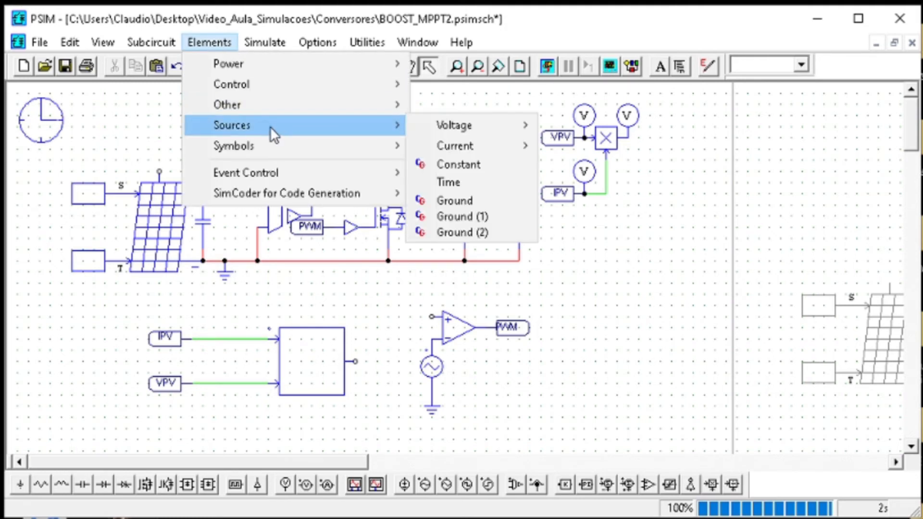
mouse_move(275, 90)
mouse_move(460, 88)
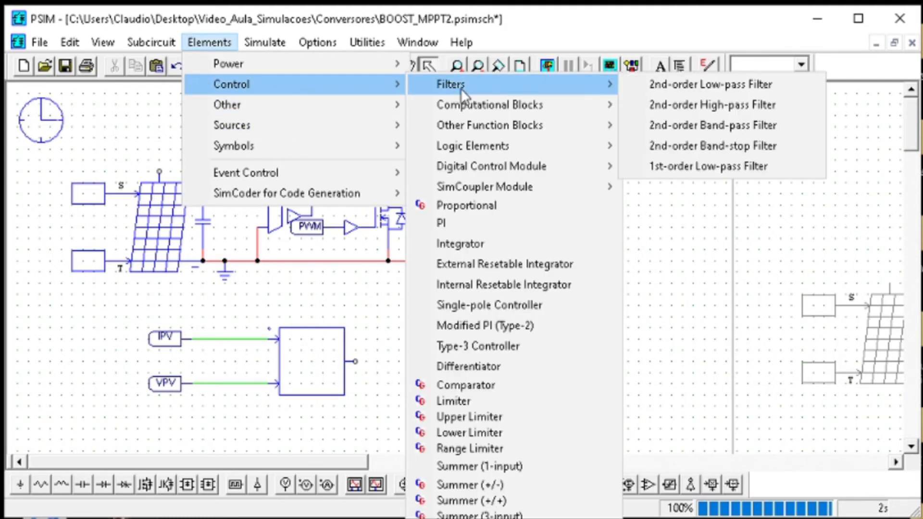
click(700, 82)
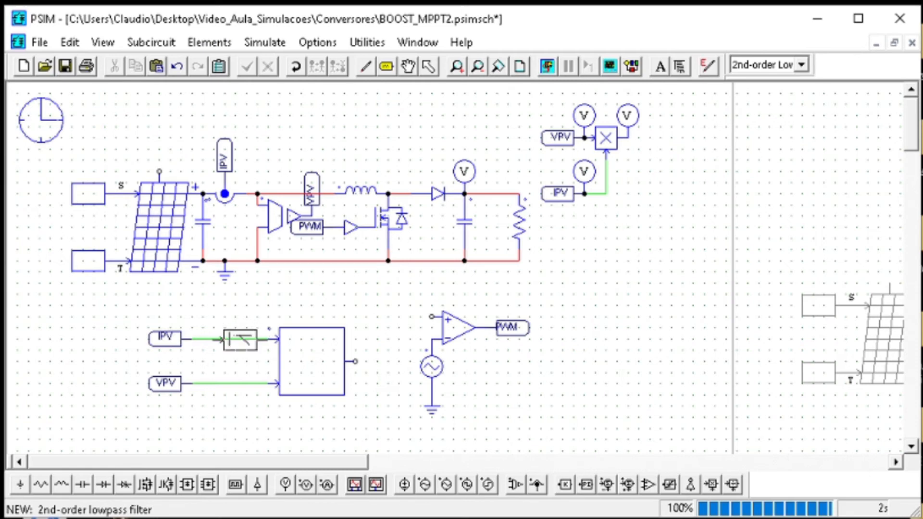
click(241, 339)
click(241, 384)
key(Escape)
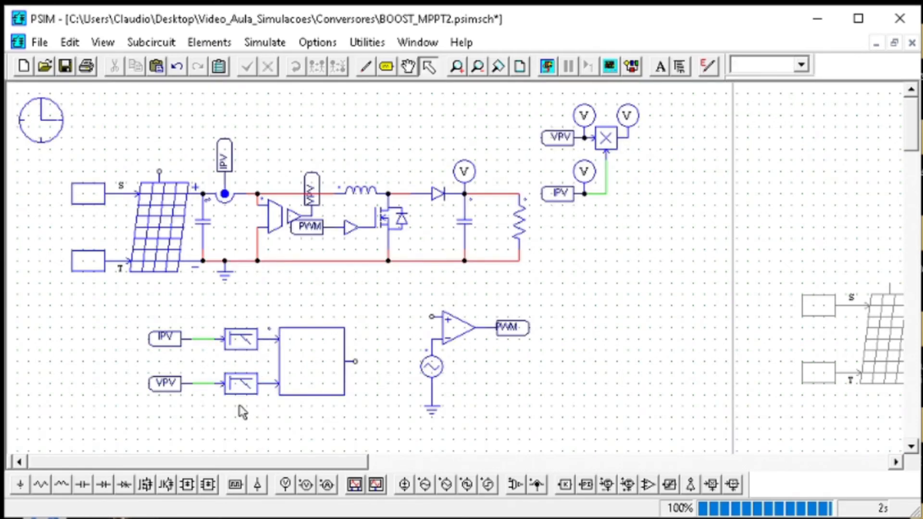
Move the IPV and VPV labels up against their filters and set the IPV filter's cut-off frequency to 10k
mouse_move(128, 415)
mouse_down()
mouse_move(182, 320)
mouse_move(203, 335)
mouse_up()
double_click(240, 337)
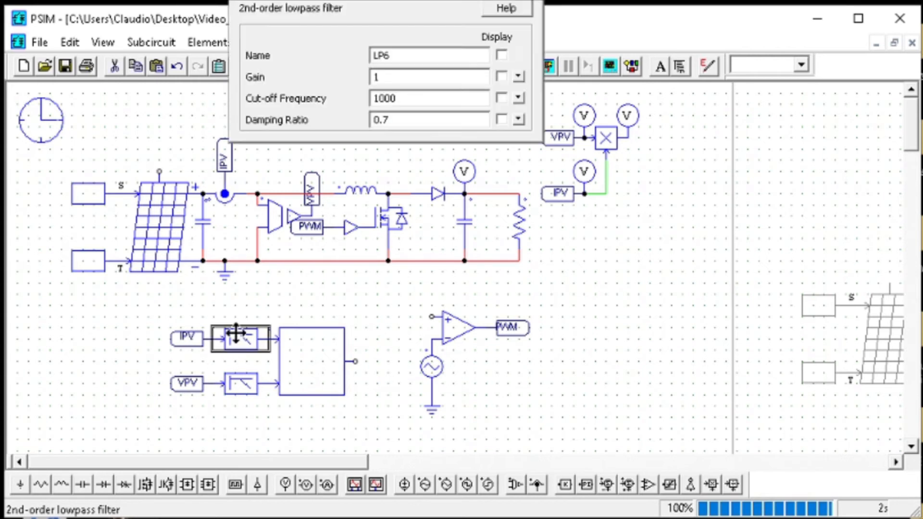
double_click(411, 99)
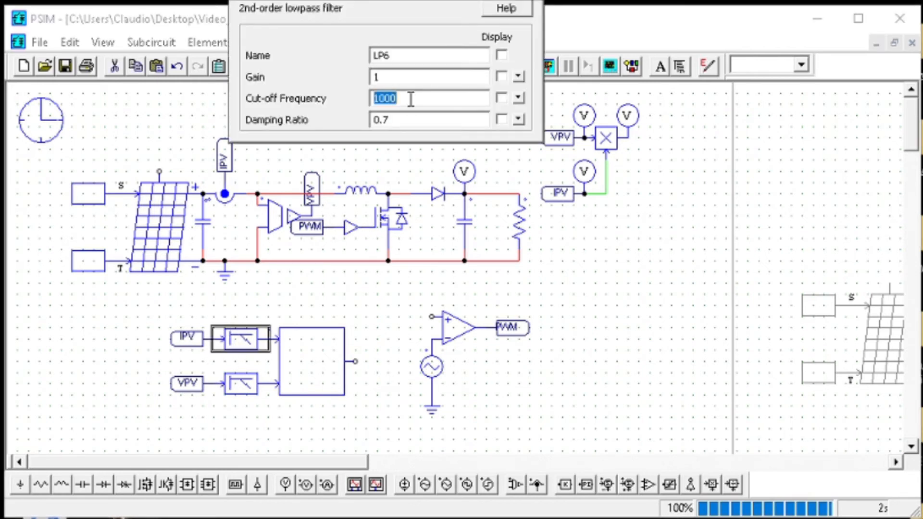
text(5k)
key(BackSpace)
key(BackSpace)
text(10k)
key(Return)
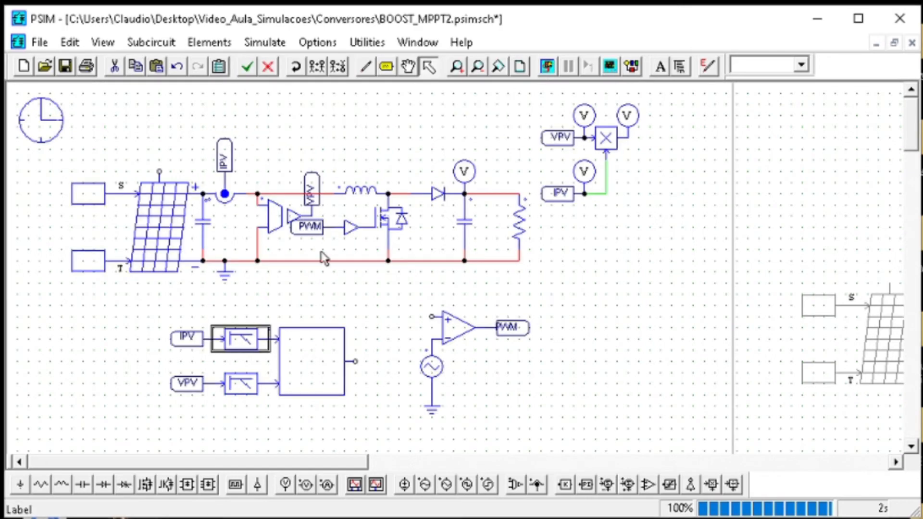
Set the VPV low-pass filter's cut-off frequency to 10k
double_click(245, 383)
double_click(383, 98)
text(10k)
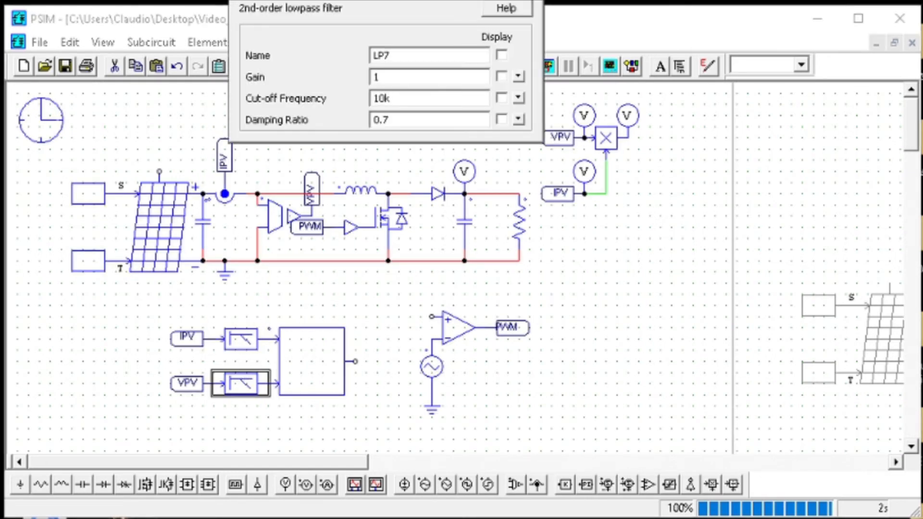
key(Return)
Move the PWM comparator group level with the C Block's output and wire that output to the comparator's positive input
drag(376, 440, 138, 316)
click(545, 432)
drag(582, 440, 399, 361)
click(367, 66)
key(Escape)
scroll(558, 433, down, 3)
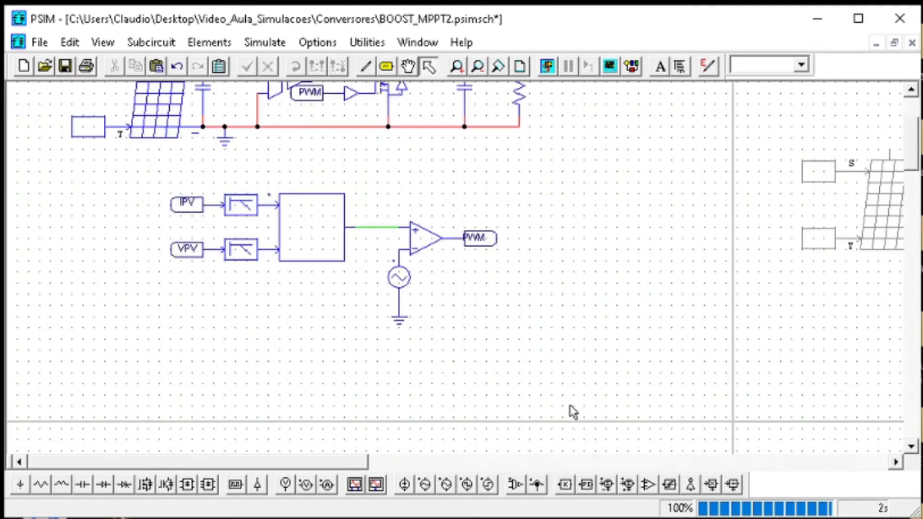
Reposition the comparator group along the C Block's output wire, leaving room for one block between them
drag(553, 372, 381, 202)
drag(450, 252, 508, 241)
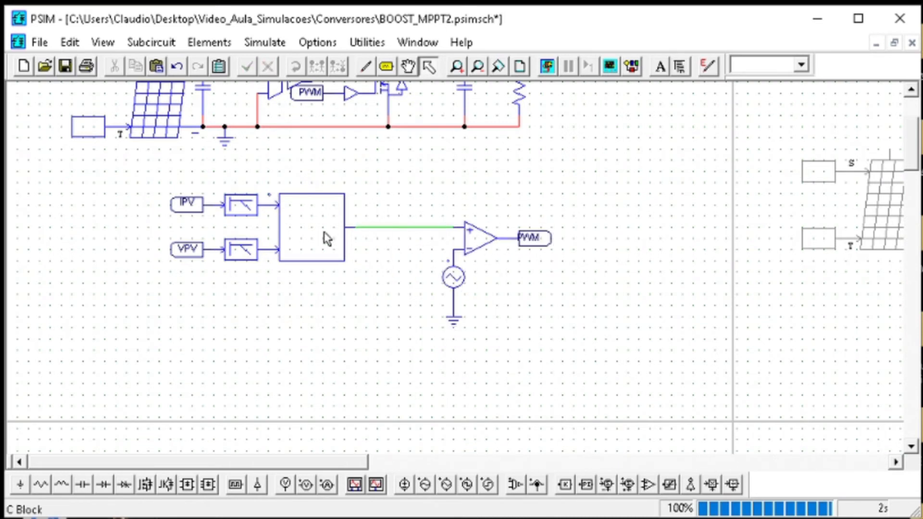
double_click(324, 231)
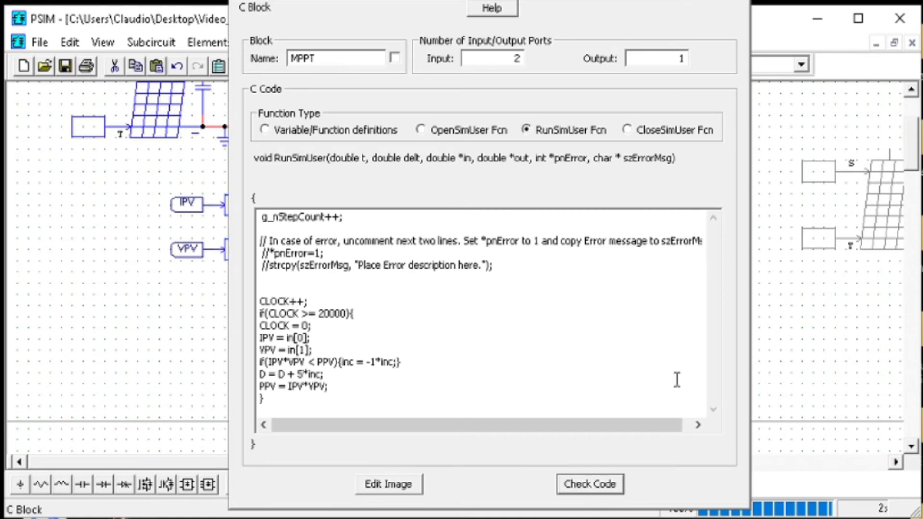
click(745, 1)
drag(607, 356, 423, 190)
drag(475, 220, 431, 228)
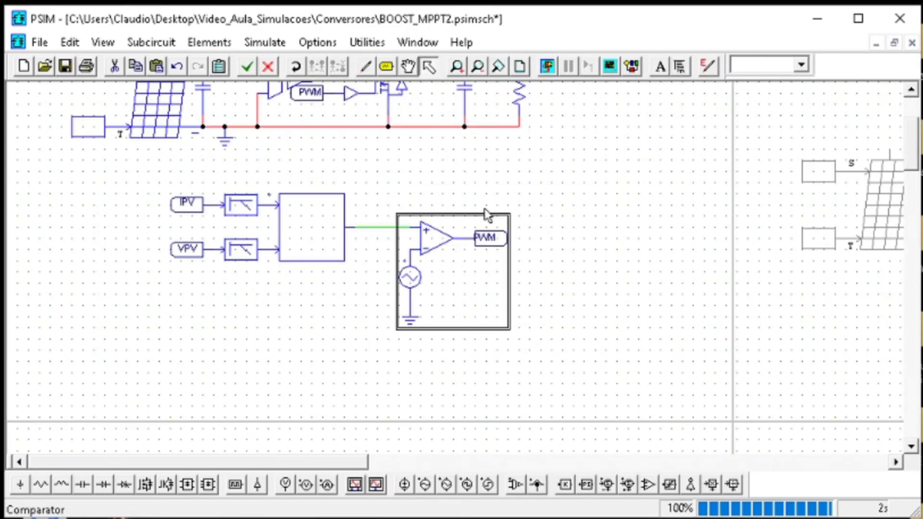
click(509, 179)
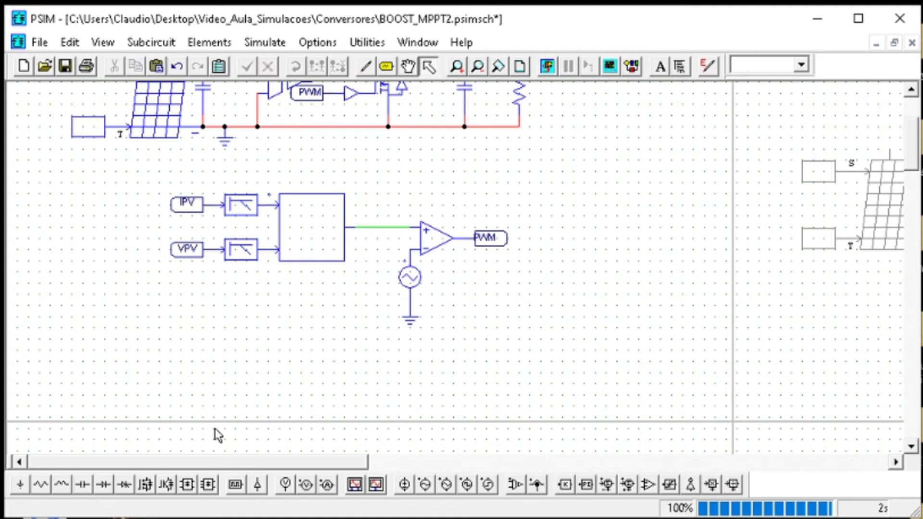
Insert a proportional block between the C Block's output and the comparator and set its gain to 1/256
click(565, 485)
click(382, 227)
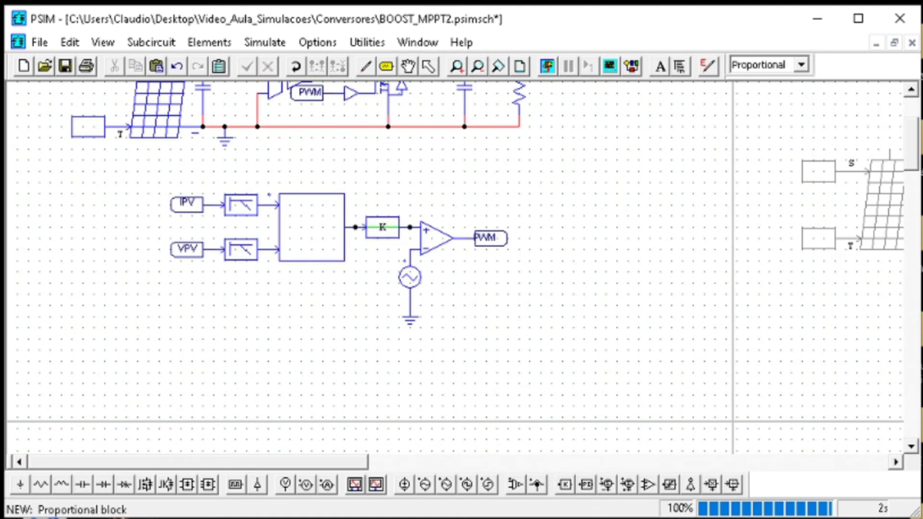
click(383, 228)
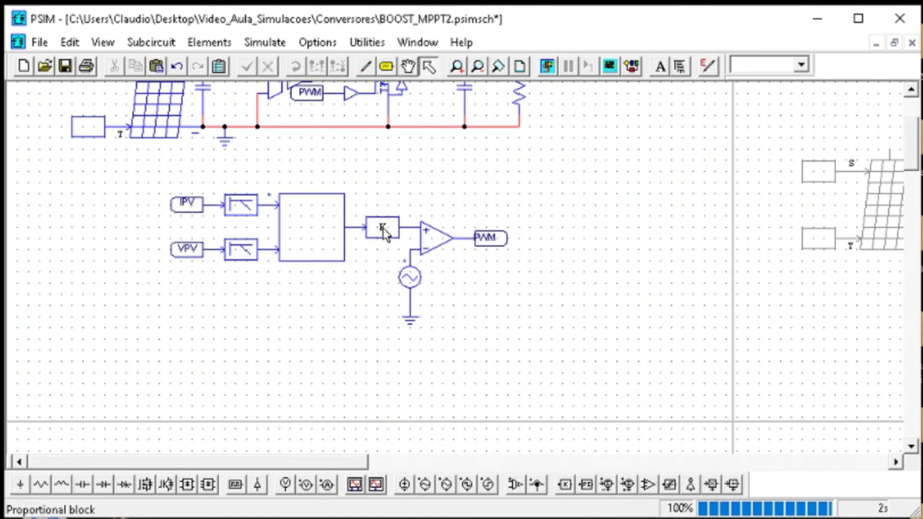
double_click(383, 228)
double_click(410, 77)
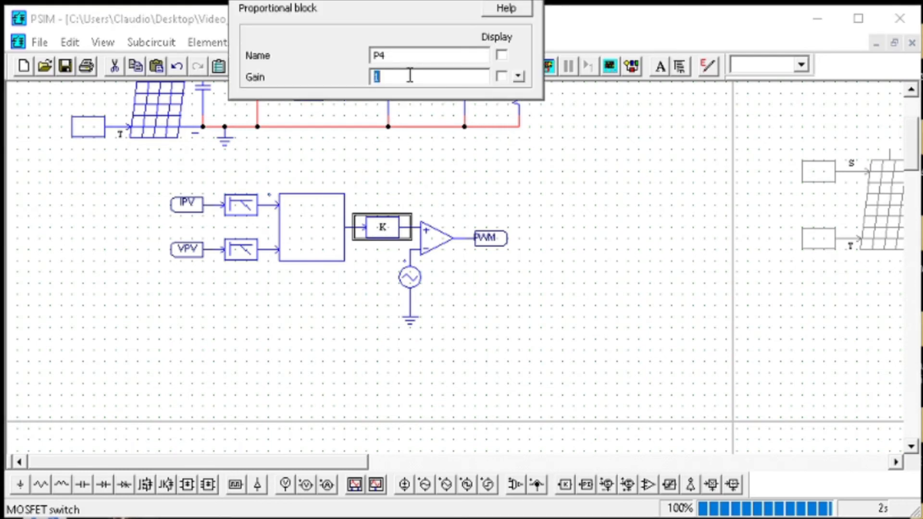
text(1/256)
key(Return)
Run the simulation, view the Vo waveform without adding curves, and return to the schematic
click(546, 70)
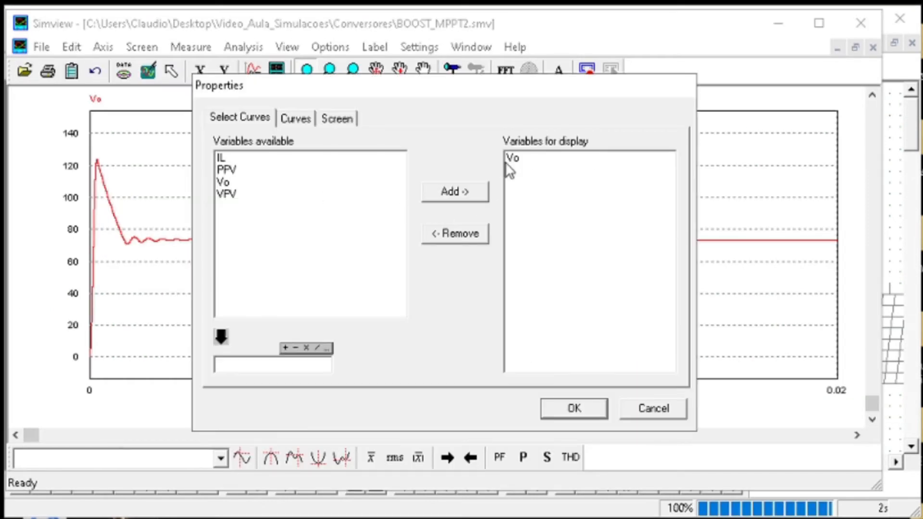
click(635, 409)
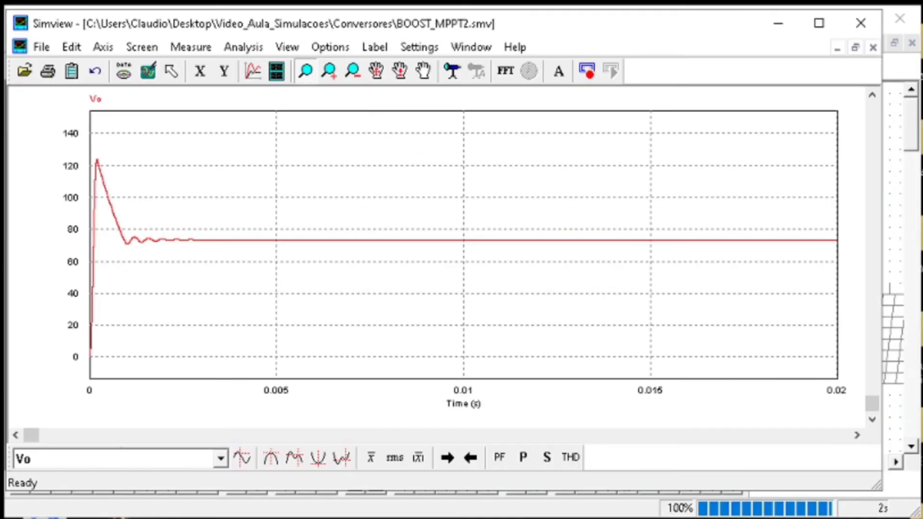
click(795, 23)
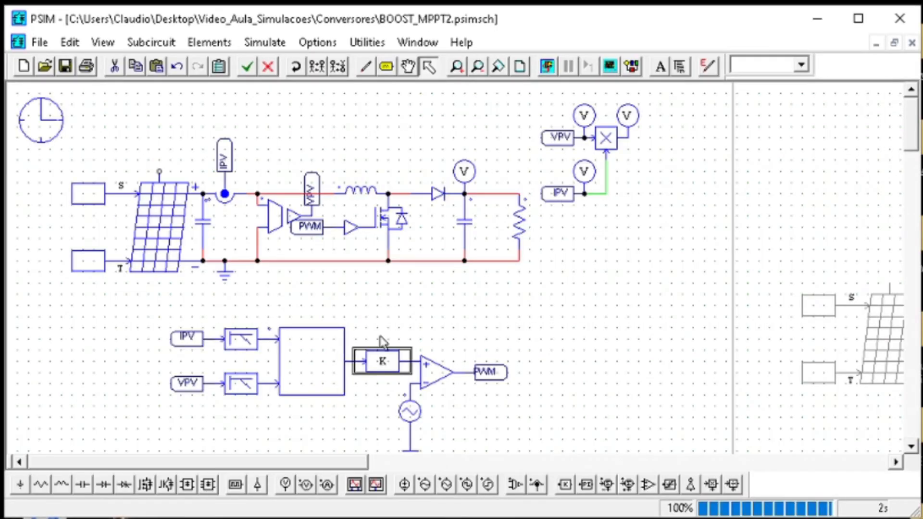
Place a voltage probe on the C Block's output node and name it D
click(439, 306)
click(284, 485)
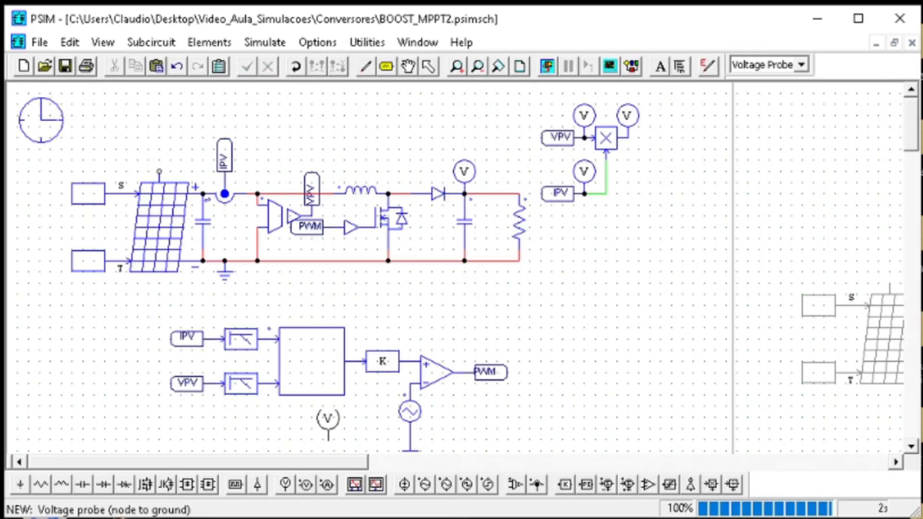
click(356, 344)
double_click(355, 341)
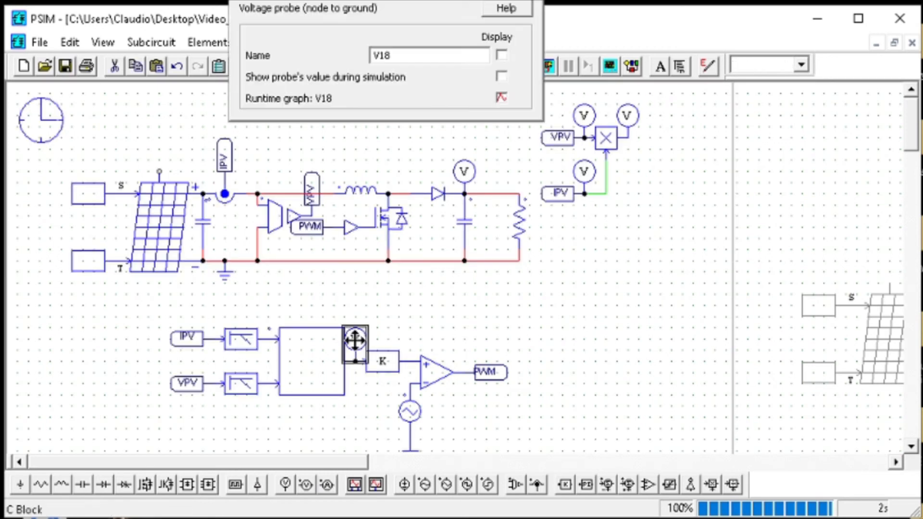
double_click(402, 55)
text(D)
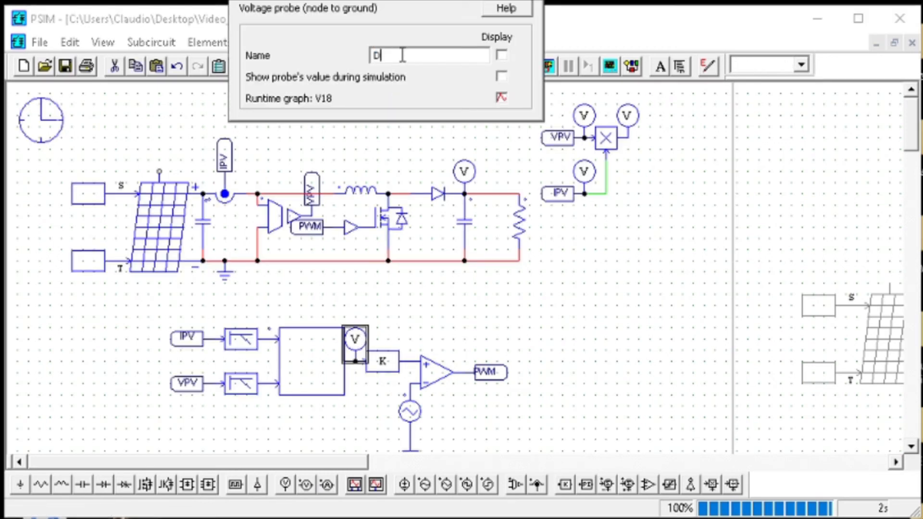
key(Return)
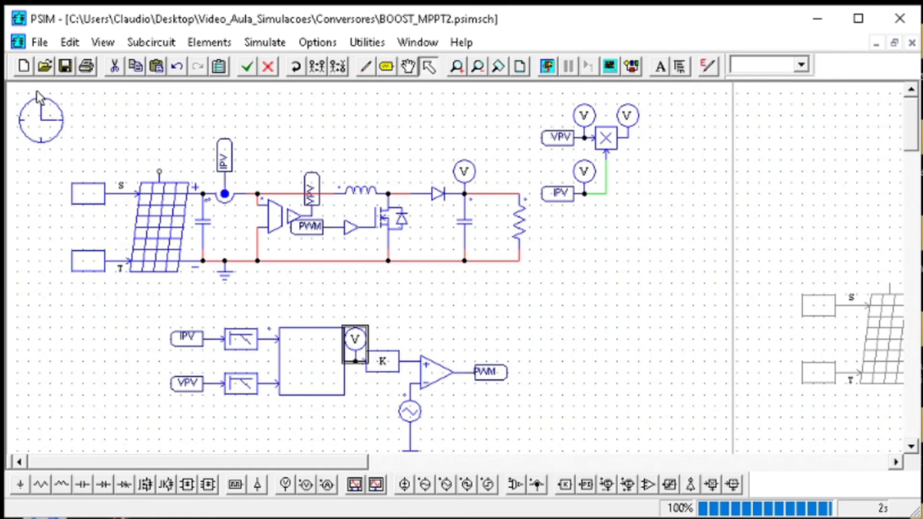
Change the total time in the simulation control parameters
double_click(52, 138)
drag(365, 69, 272, 72)
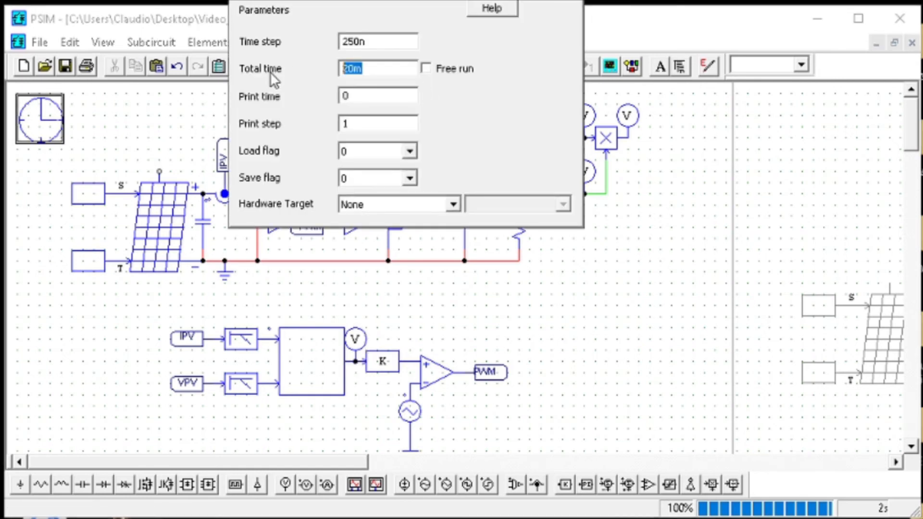
text(100)
key(BackSpace)
key(BackSpace)
text(20)
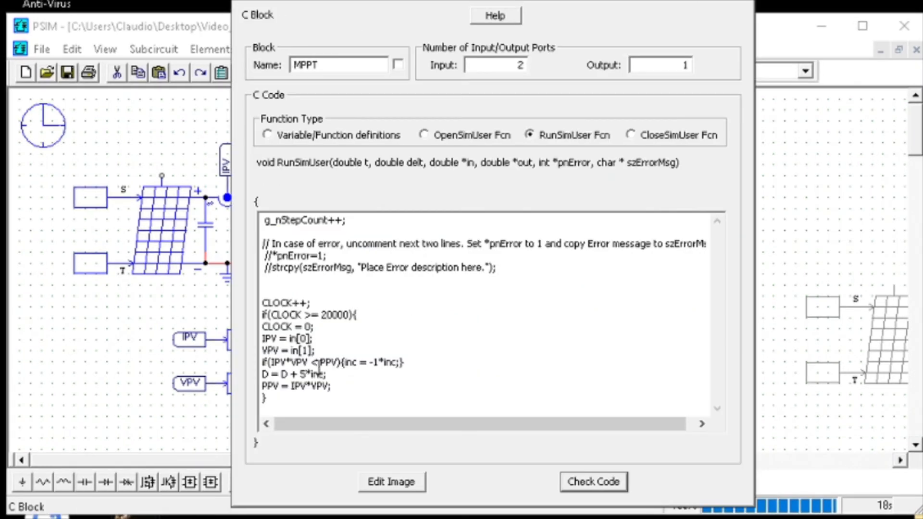
key(BackSpace)
Try the condition IPV*VPV >= PPV in the MPPT C Block's code and rerun the simulation
text(>=)
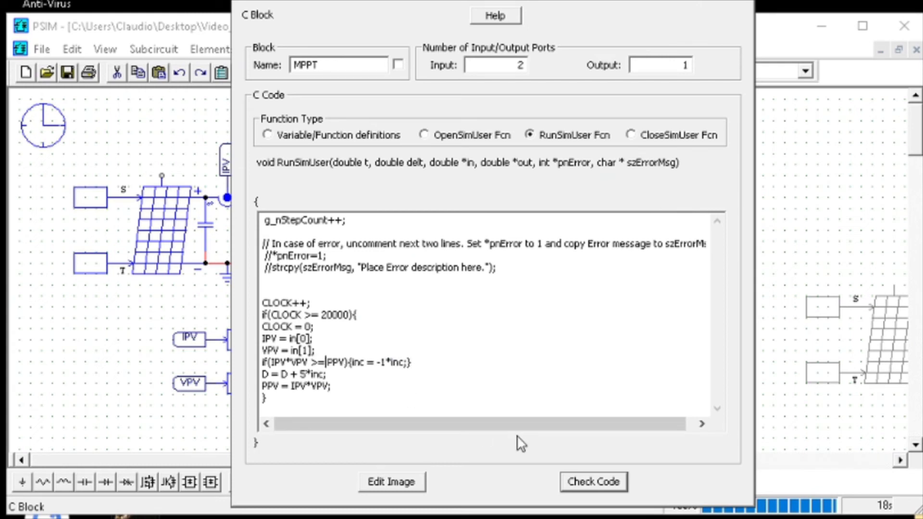
click(601, 481)
key(Return)
click(740, 1)
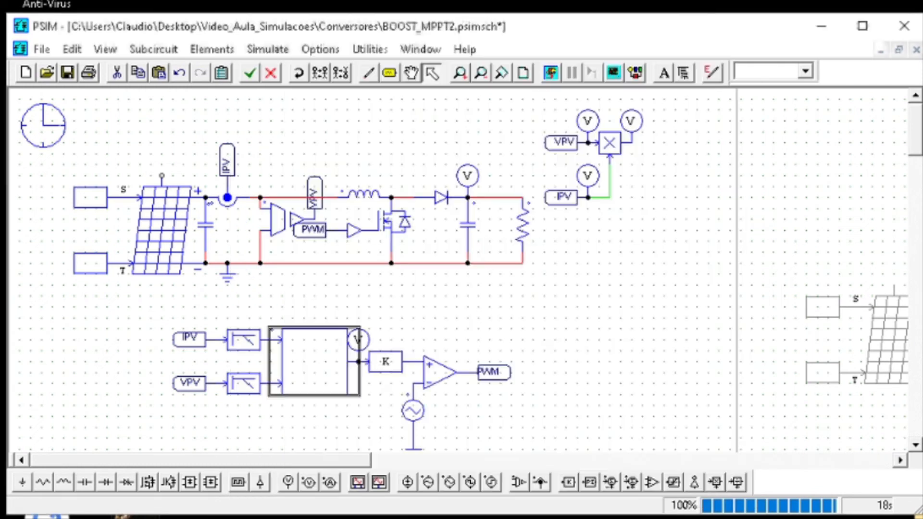
click(555, 74)
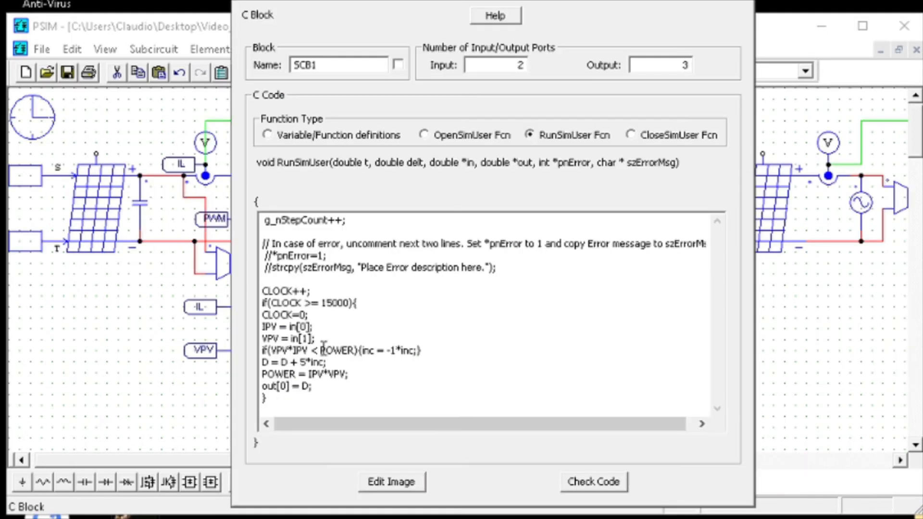
Compare the power condition with the reference SCB1 block's code and set the MPPT block's condition to IPV*VPV < PPV
drag(321, 350, 305, 350)
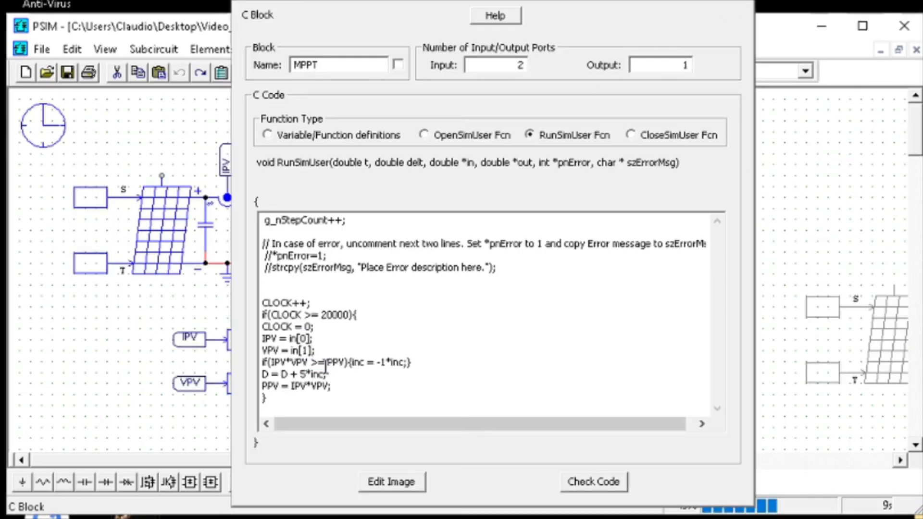
drag(326, 363, 312, 364)
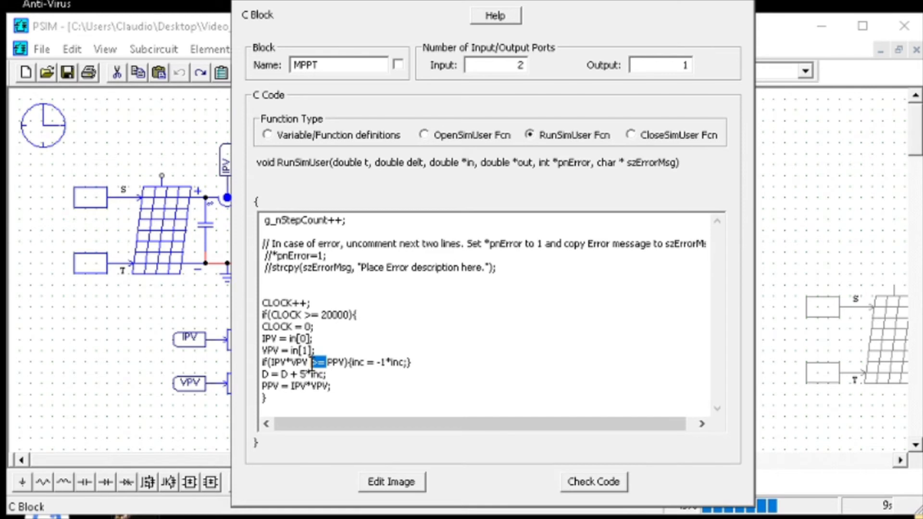
text(<)
Add the line out[0] = D; after the PPV assignment, check the MPPT code, and run the simulation
click(352, 385)
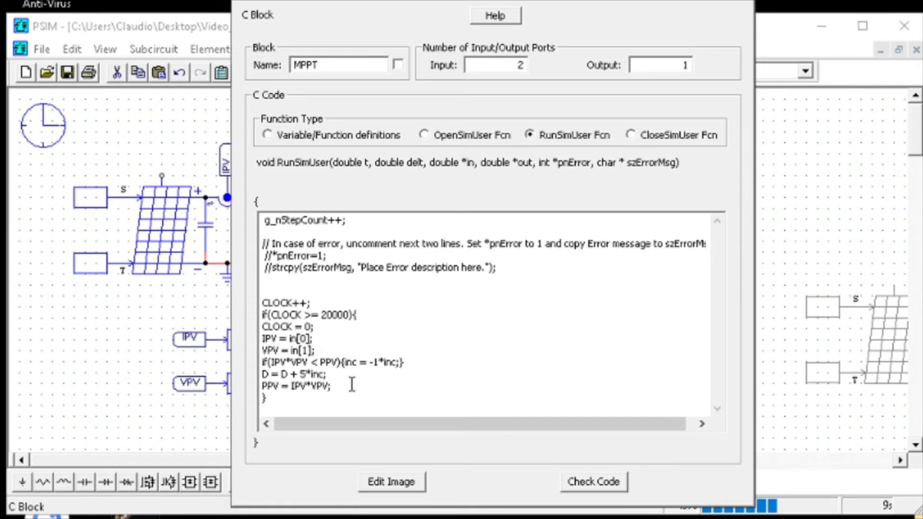
key(Return)
click(595, 485)
click(542, 279)
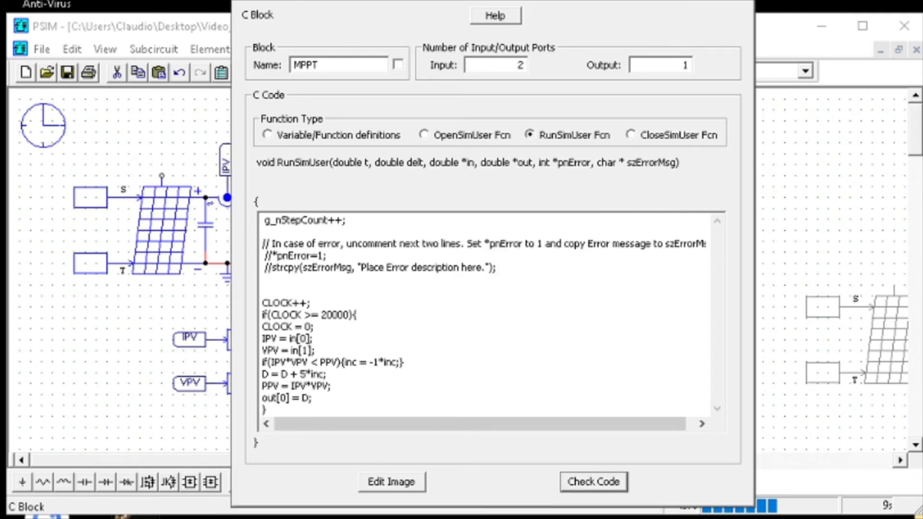
key(Escape)
click(552, 72)
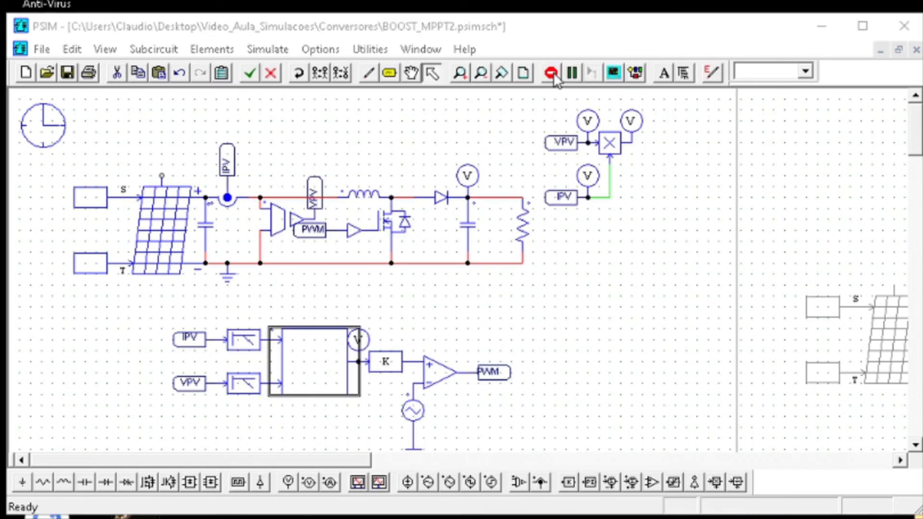
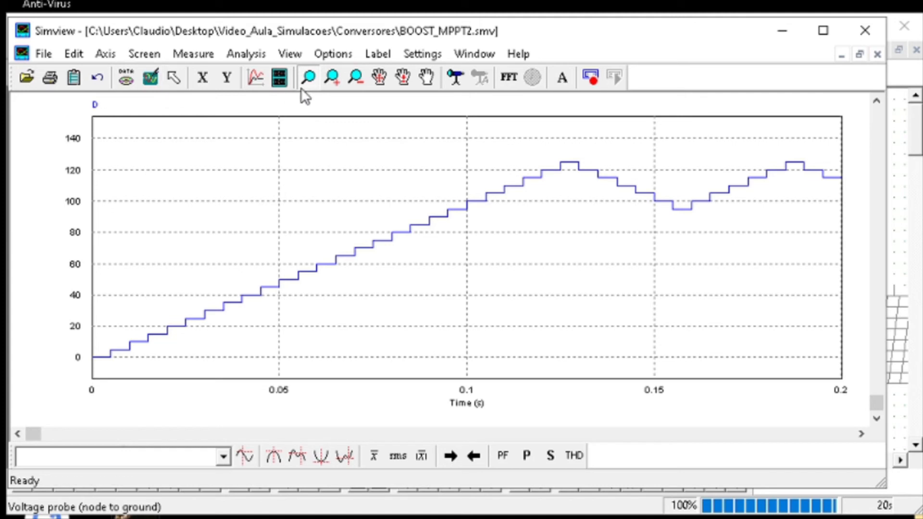
Plot PPV in a new graph below the D curve in the simulation results
click(279, 77)
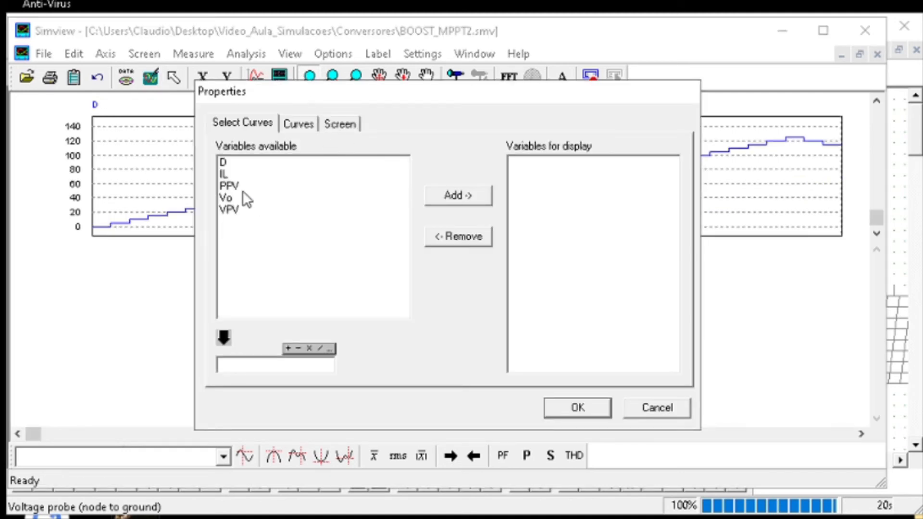
click(228, 198)
click(231, 199)
click(239, 187)
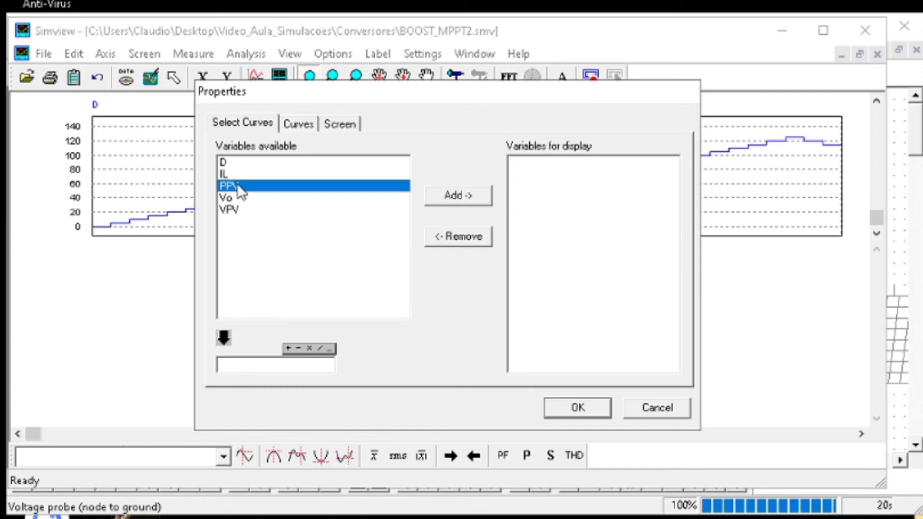
click(455, 197)
click(575, 407)
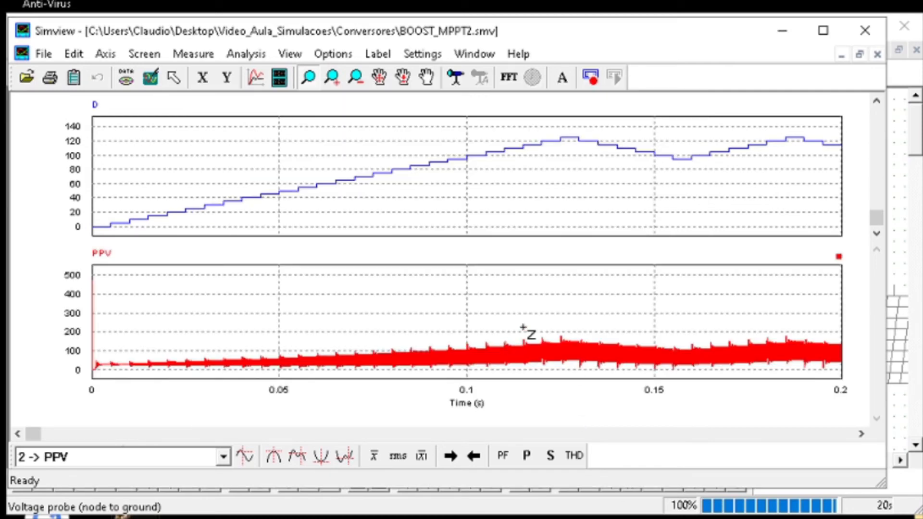
Move the PPV probe away from the multiplier, insert a low-pass filter between them, and rerun the simulation
click(780, 32)
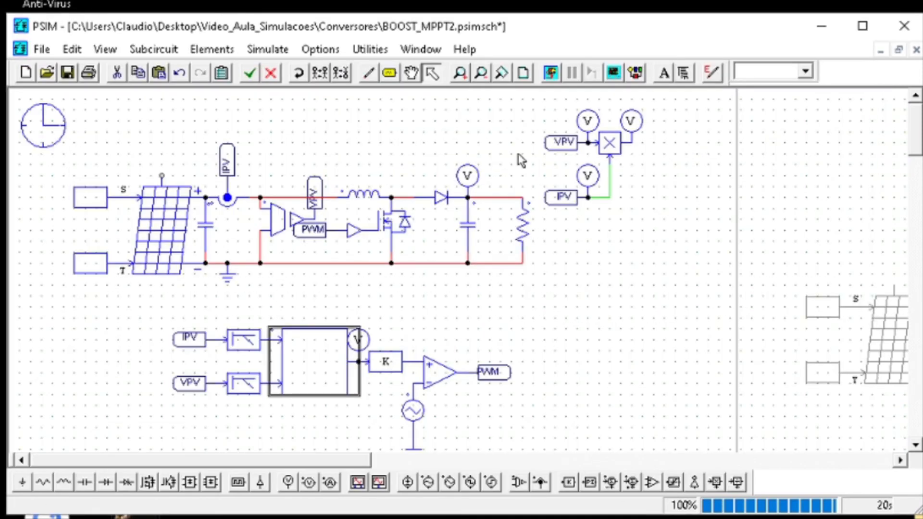
click(644, 140)
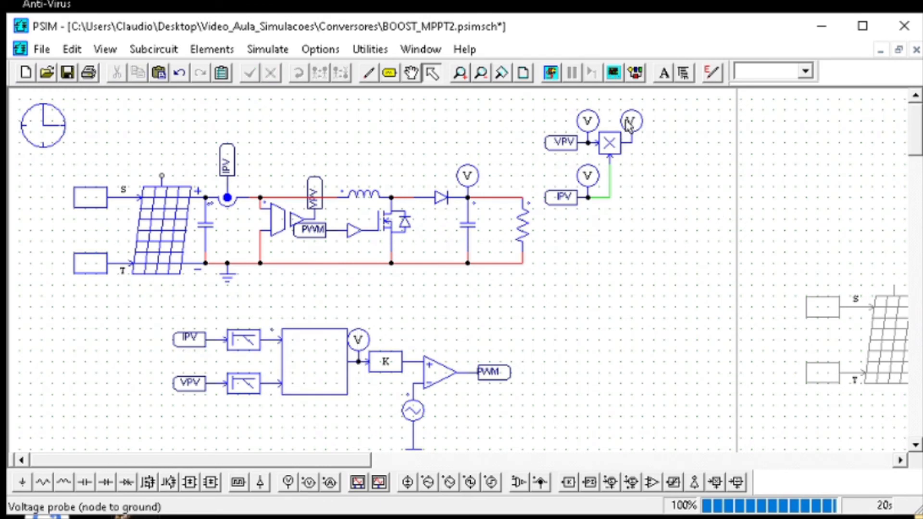
drag(628, 124, 728, 125)
key(alt+Tab)
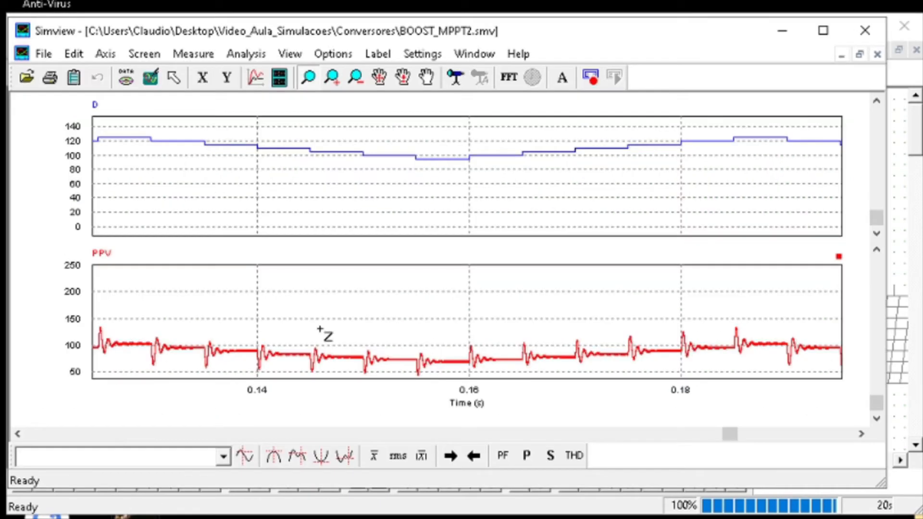
Compare the filtered PPV waveform with the steps of D, and return to the schematic
click(283, 83)
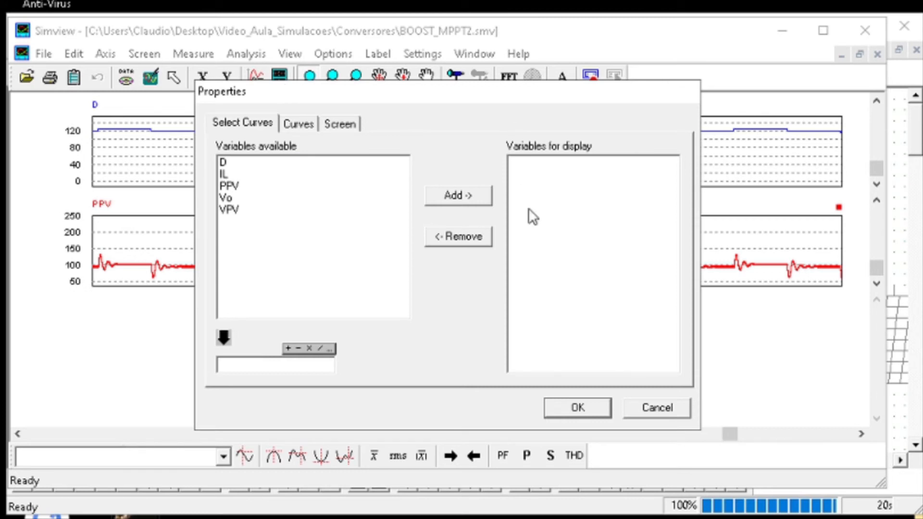
click(653, 410)
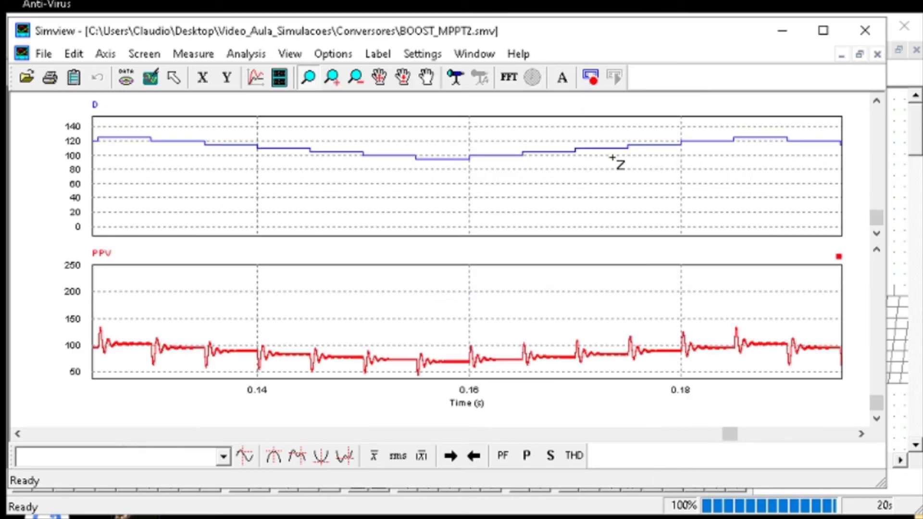
click(155, 81)
click(896, 149)
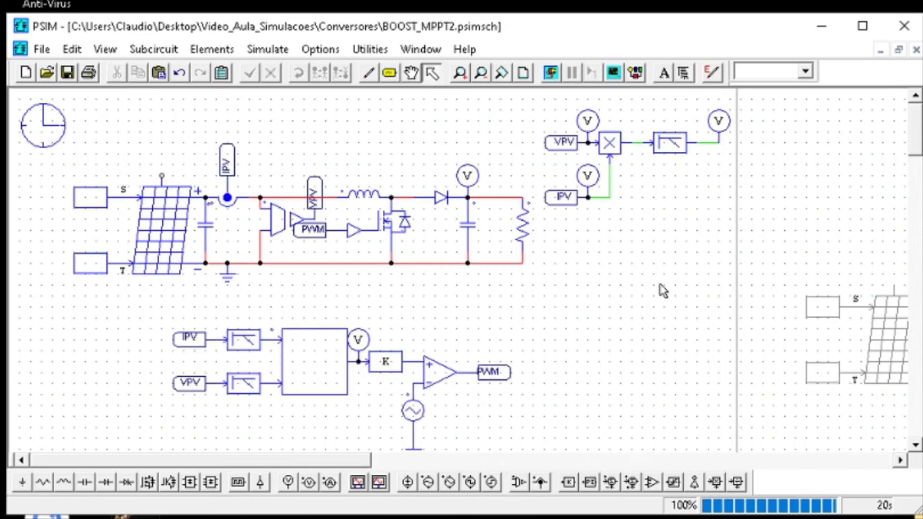
Move the D voltage probe to the output of the gain block feeding the comparator, check its name, and rerun the simulation
click(362, 339)
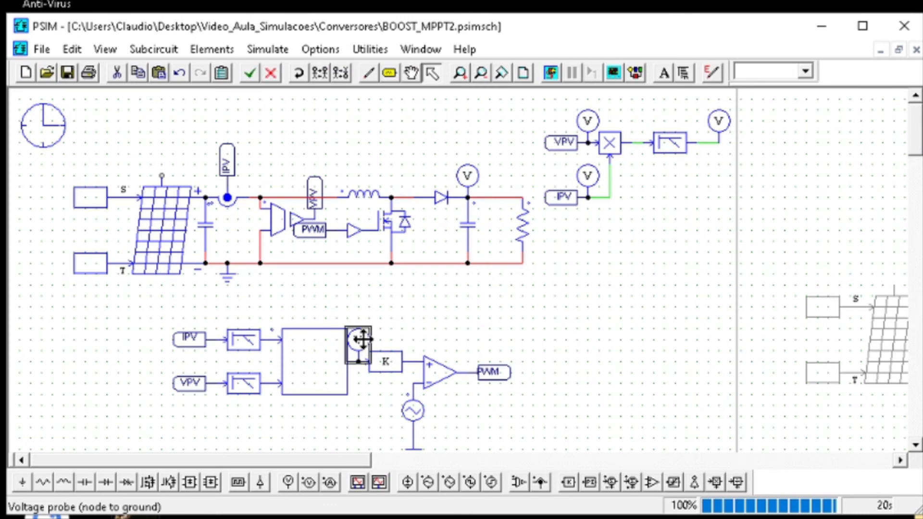
drag(363, 339, 413, 339)
double_click(412, 340)
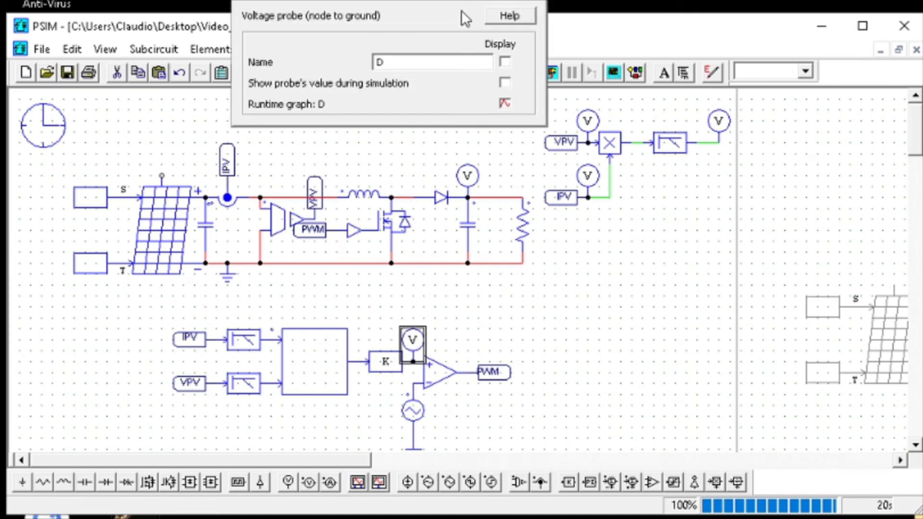
click(572, 117)
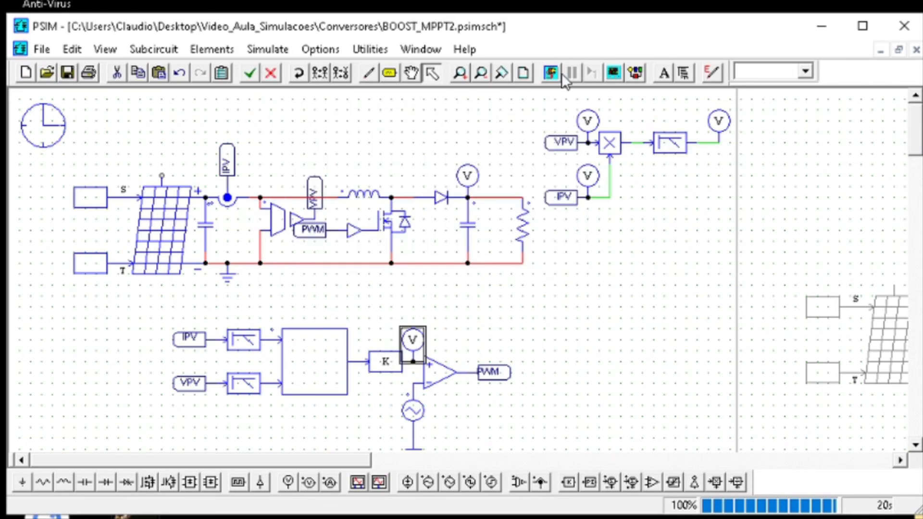
click(552, 72)
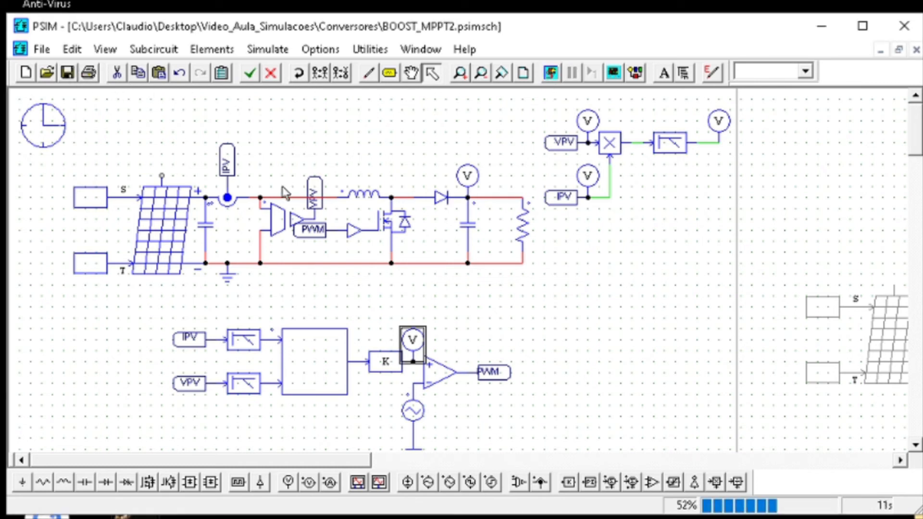
Set the capacitor across the solar module to 7u with an initial voltage of 96, and run the simulation
double_click(206, 225)
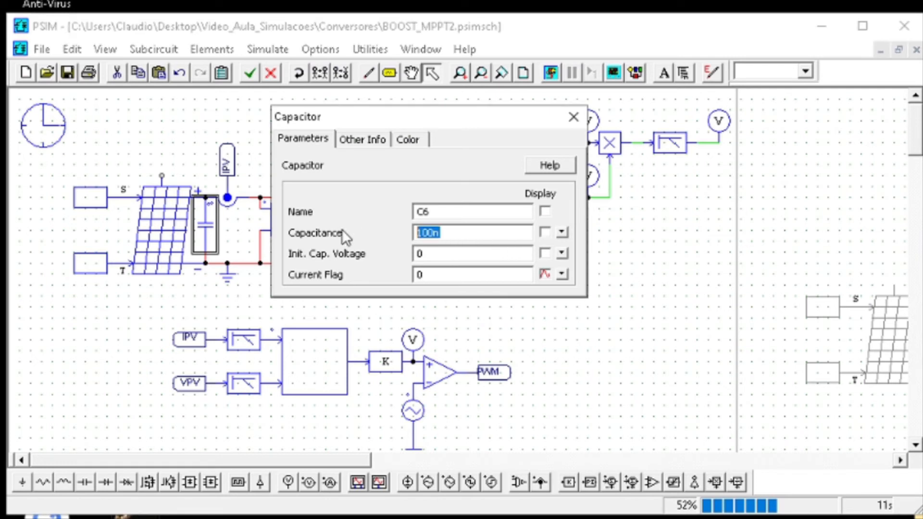
text(7u)
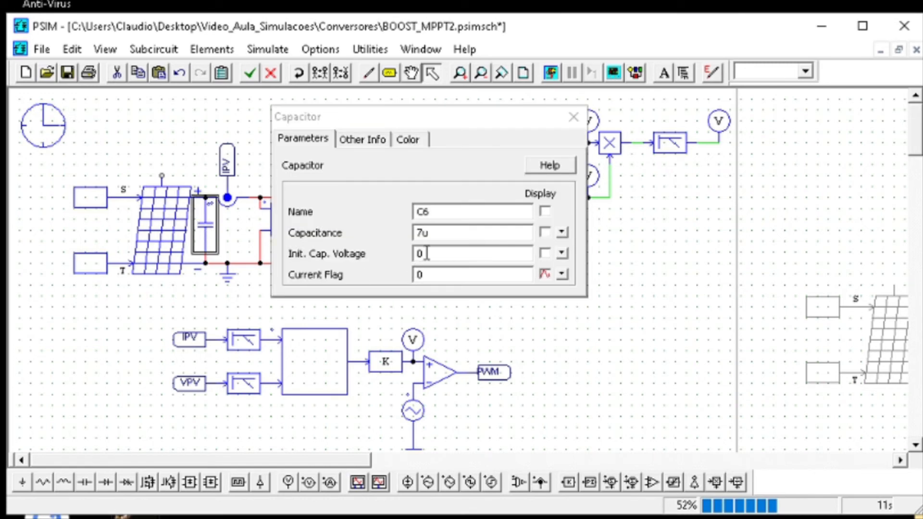
click(418, 253)
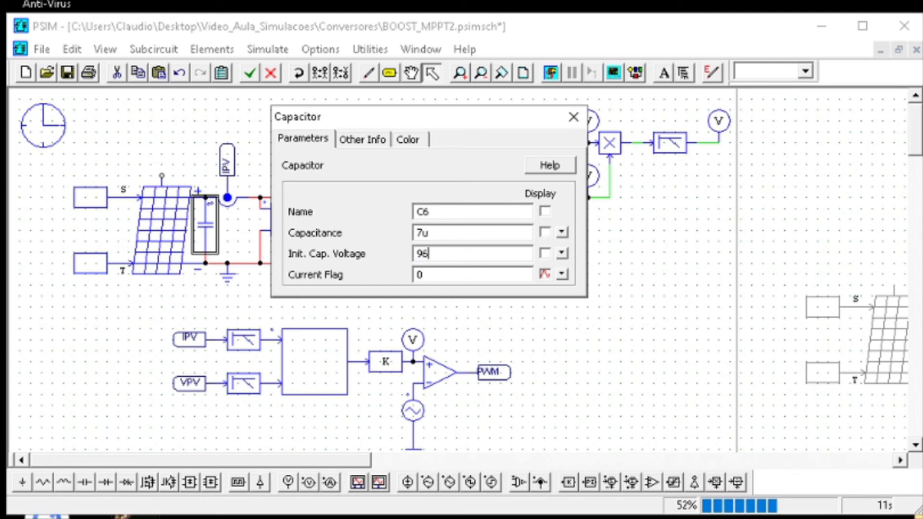
click(574, 117)
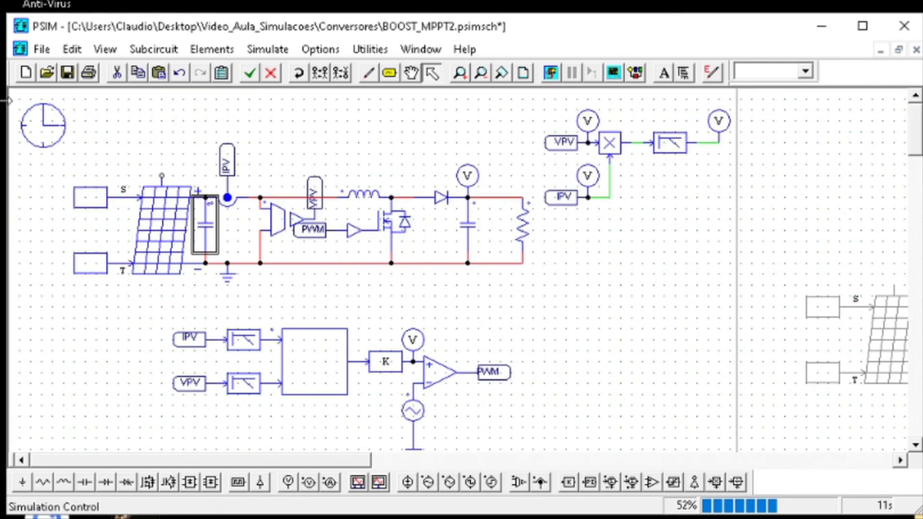
click(549, 73)
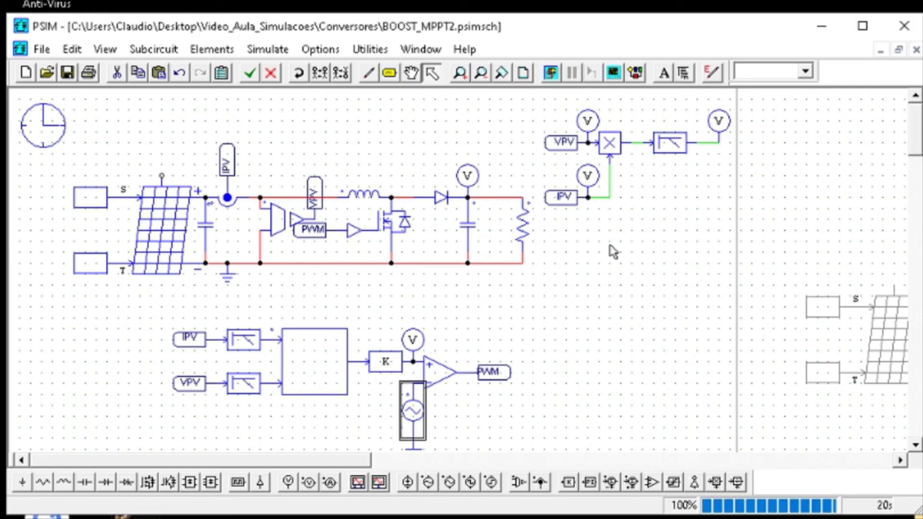
Shift the MPPT C Block and its PWM stage away from the filters, and insert proportional blocks in the IPV and VPV lines
scroll(367, 413, down, 3)
drag(587, 338, 269, 177)
drag(293, 231, 377, 231)
key(k)
click(319, 209)
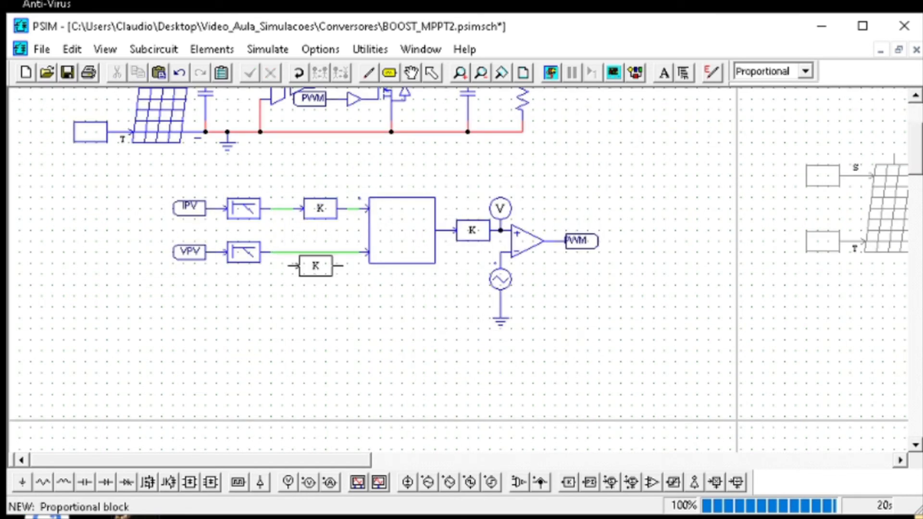
click(316, 255)
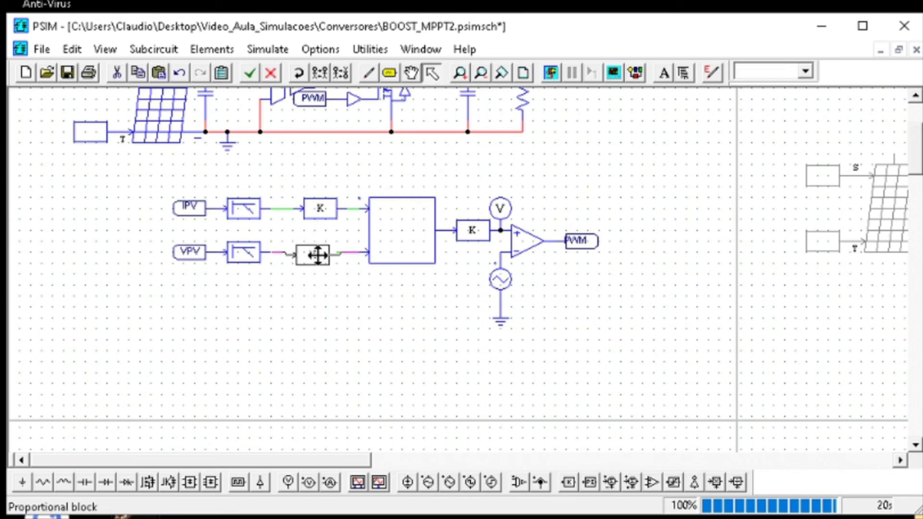
Review the MPPT C Block's RunSimUser code and its variable definitions
double_click(414, 246)
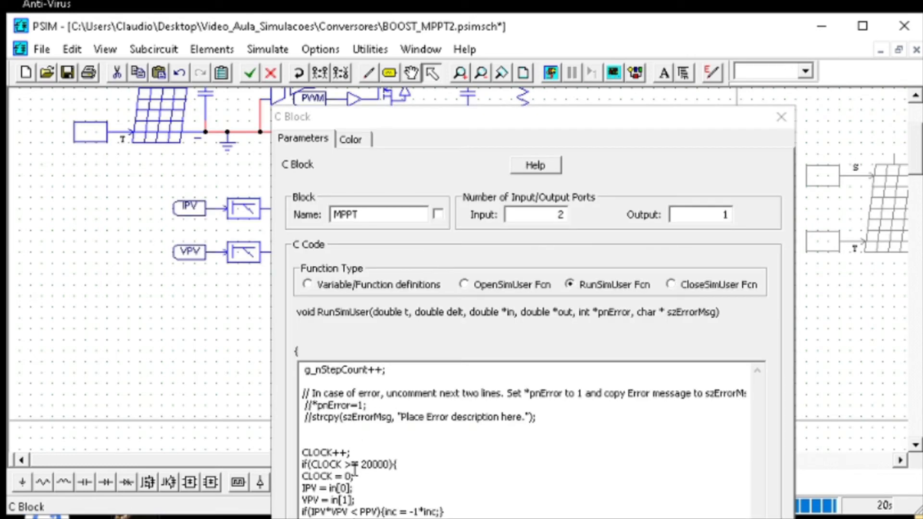
drag(460, 118, 459, 0)
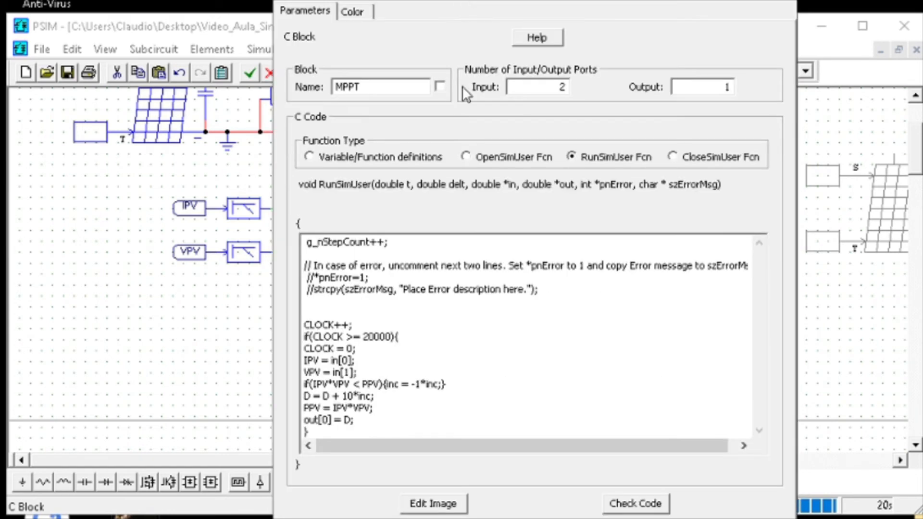
mouse_move(377, 419)
mouse_down()
mouse_move(290, 331)
mouse_move(304, 330)
mouse_up()
click(337, 157)
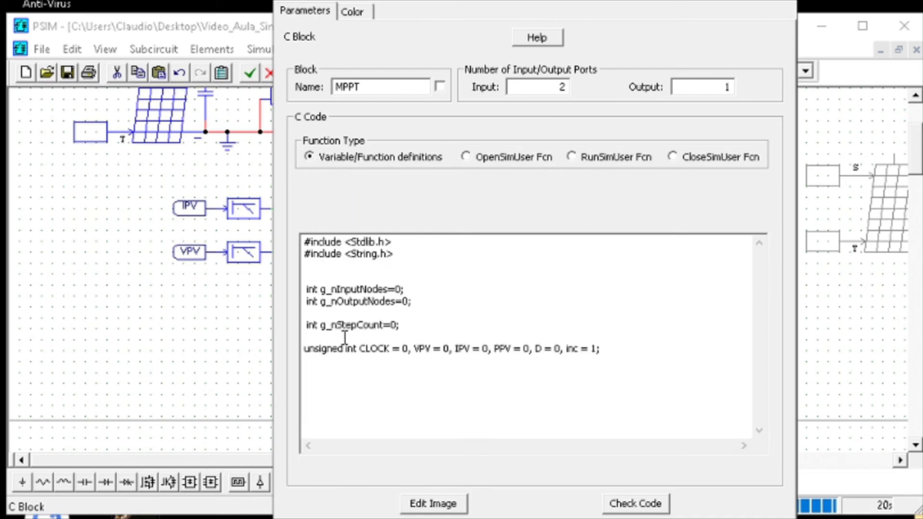
click(787, 1)
Set the gain of the IPV line's proportional block to 256/12
double_click(319, 208)
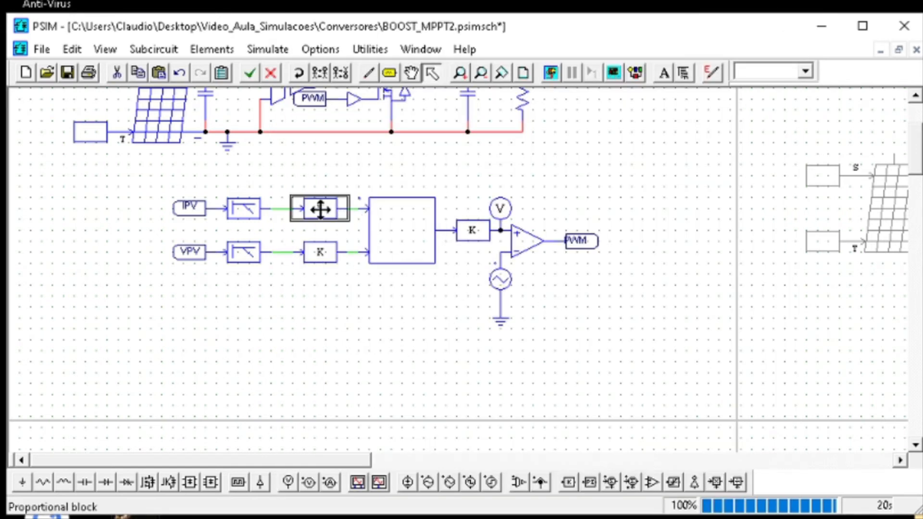
drag(465, 1, 625, 157)
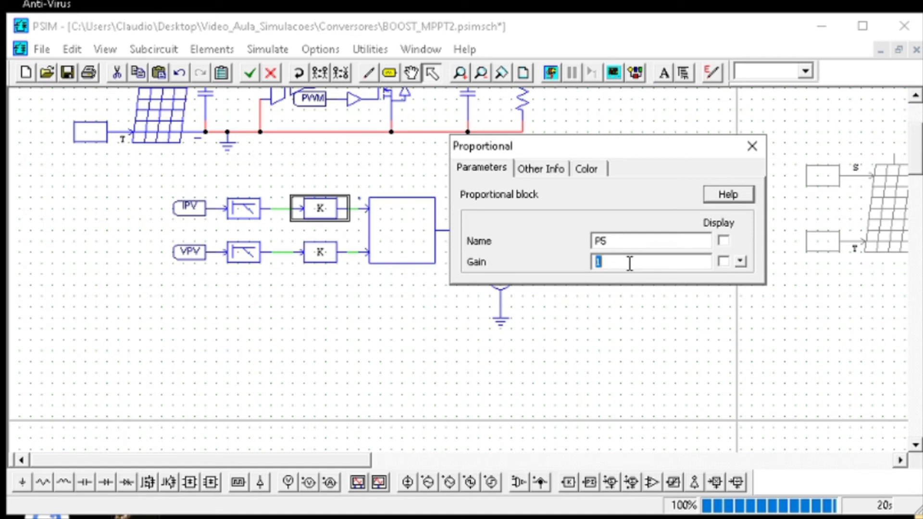
text(256/12)
click(751, 154)
Set the gain of the VPV line's proportional block to 12
double_click(323, 257)
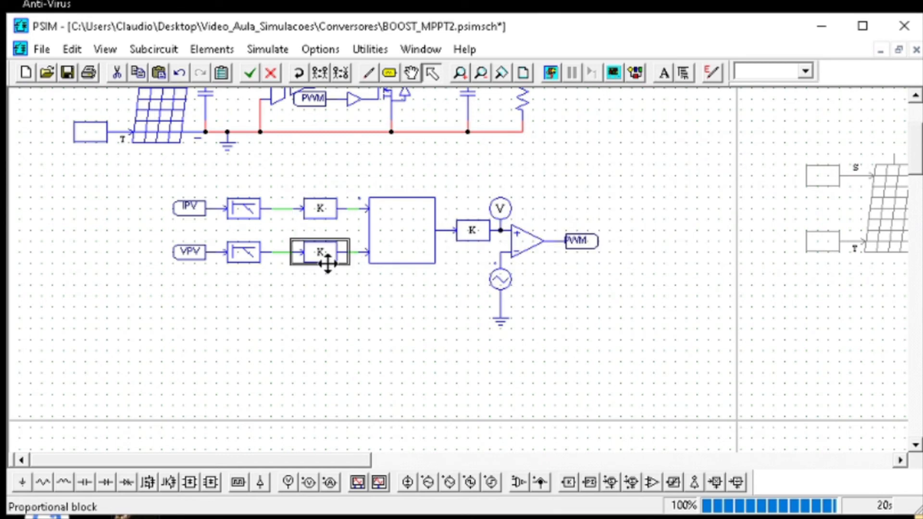
click(604, 261)
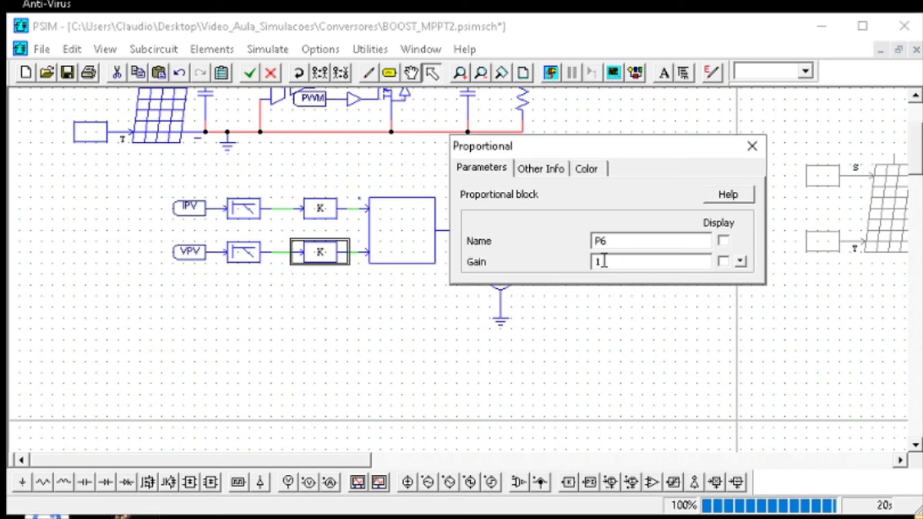
text(40)
text(256)
text(/)
drag(636, 262, 571, 262)
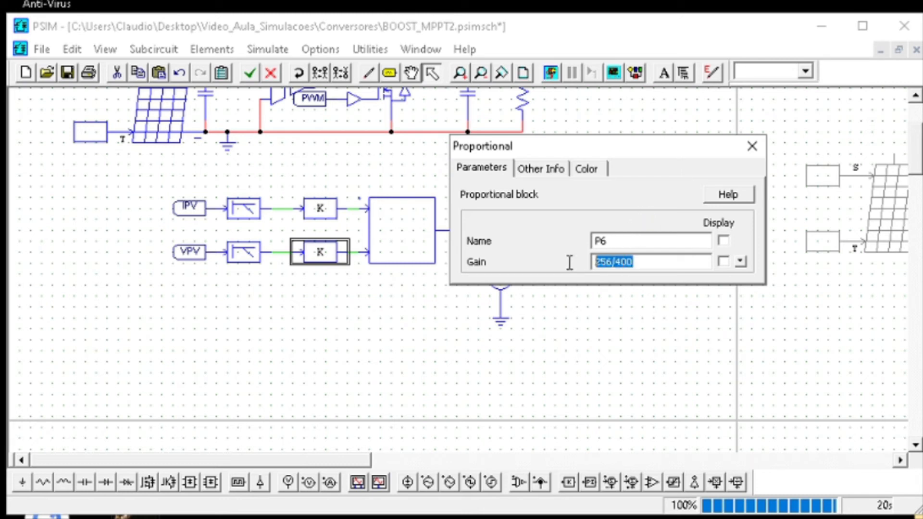
click(659, 262)
drag(659, 262, 581, 261)
text(12)
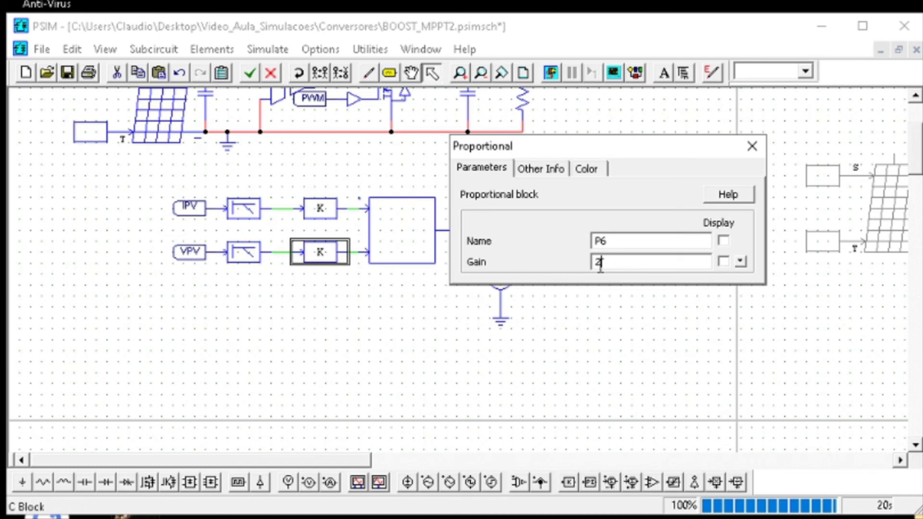
click(752, 151)
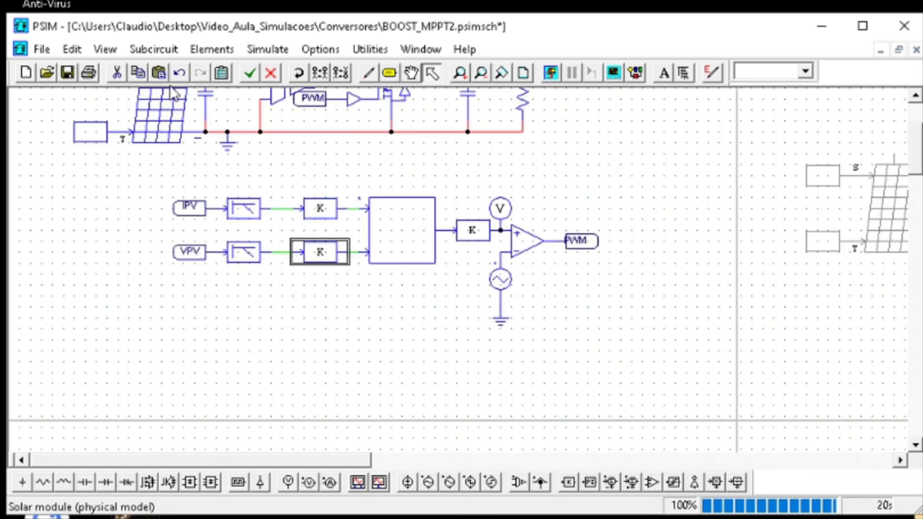
Save the schematic, run the simulation, and plot PPV to inspect the power tracking
click(68, 73)
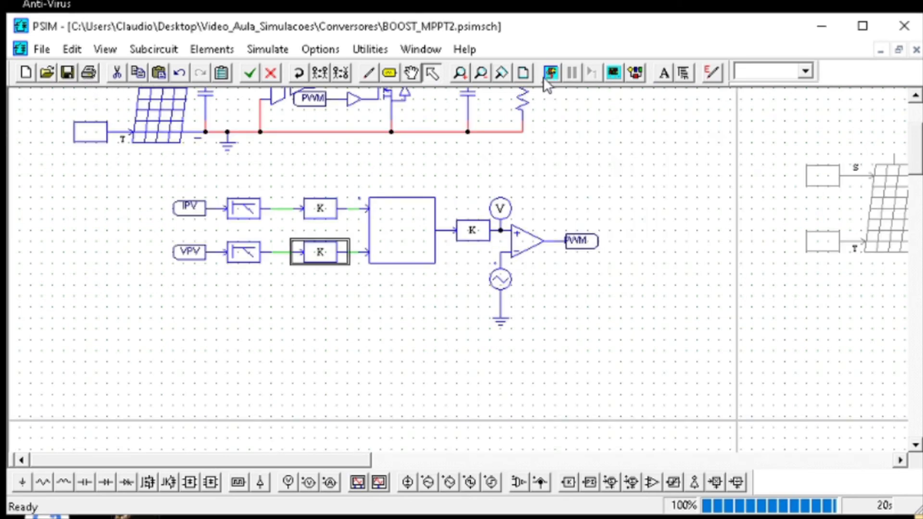
click(551, 73)
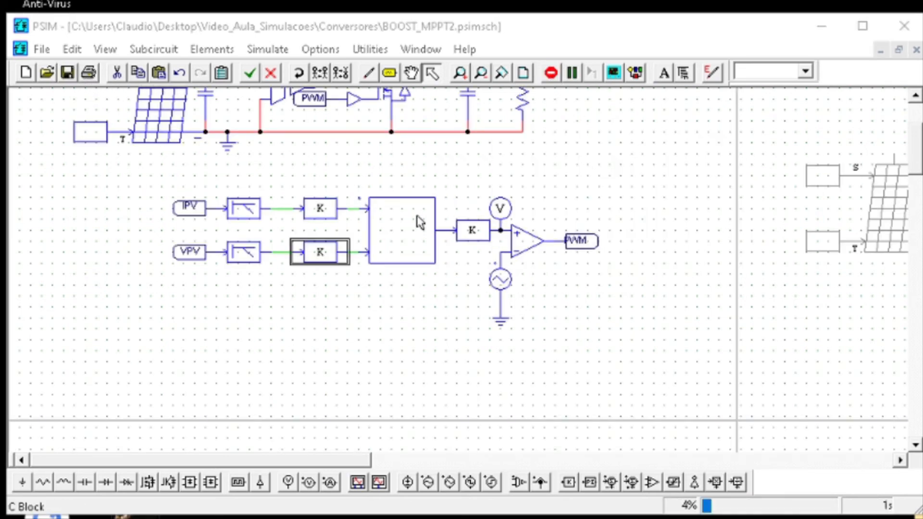
scroll(417, 216, up, 3)
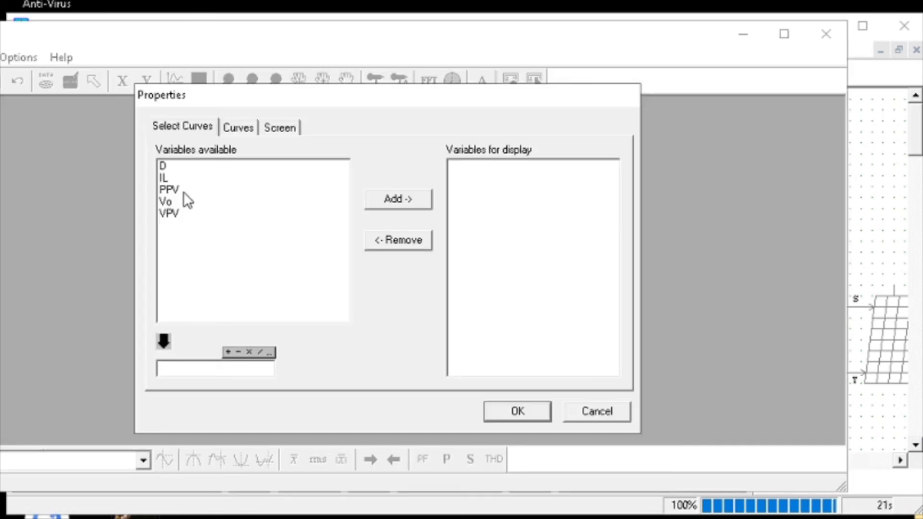
click(185, 190)
click(397, 199)
click(498, 407)
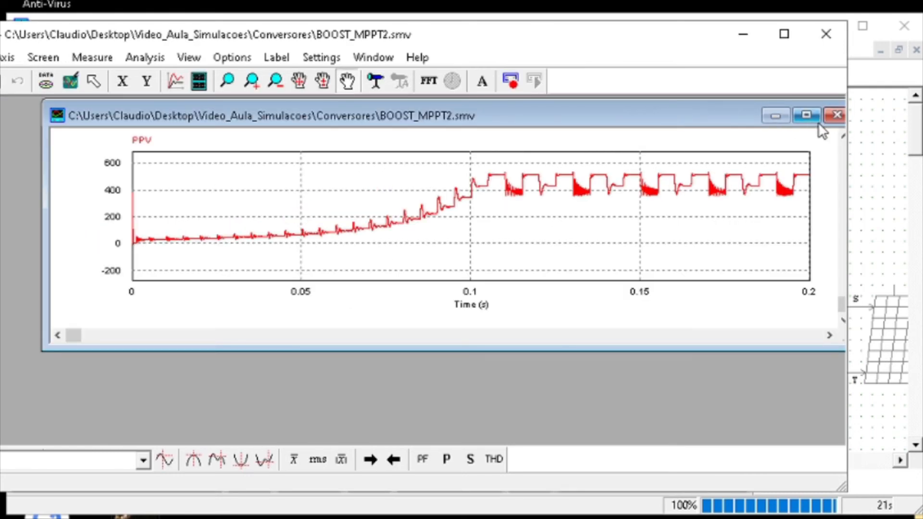
click(812, 115)
click(633, 18)
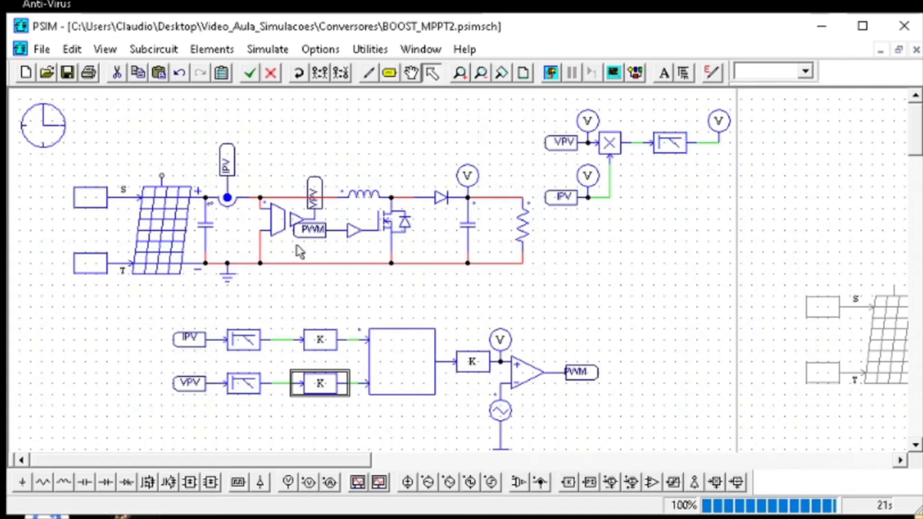
Set the capacitance of the capacitor across the solar module to 100n
double_click(206, 223)
drag(631, 262, 574, 263)
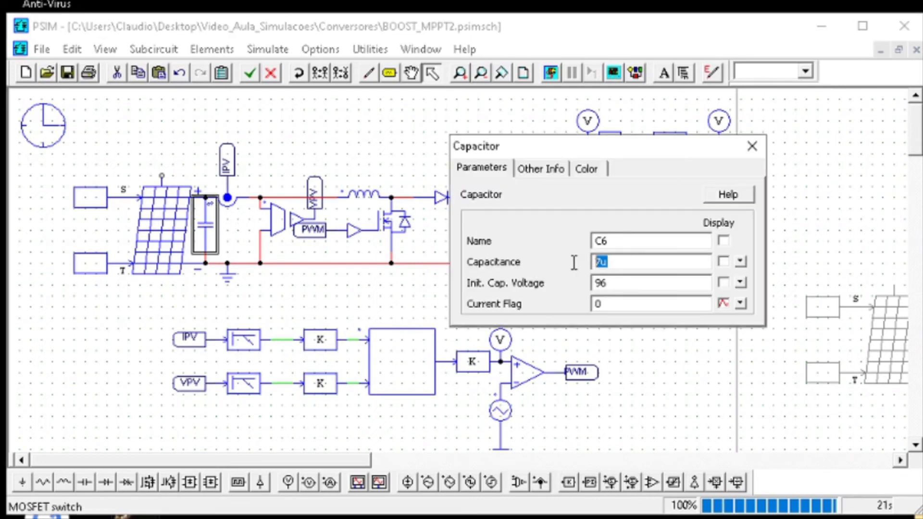
text(100n)
Set the inductance of the boost inductor to 500u and run the simulation
click(750, 155)
double_click(373, 192)
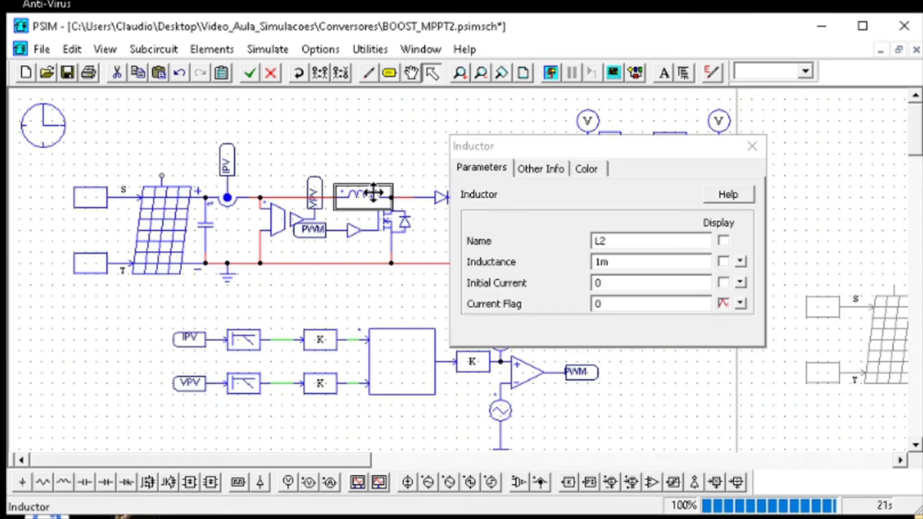
double_click(649, 262)
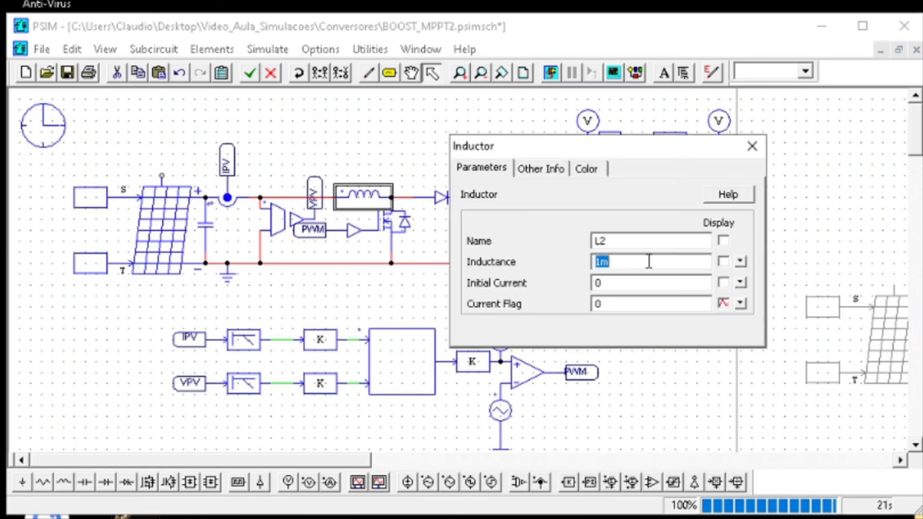
text(500u)
click(551, 73)
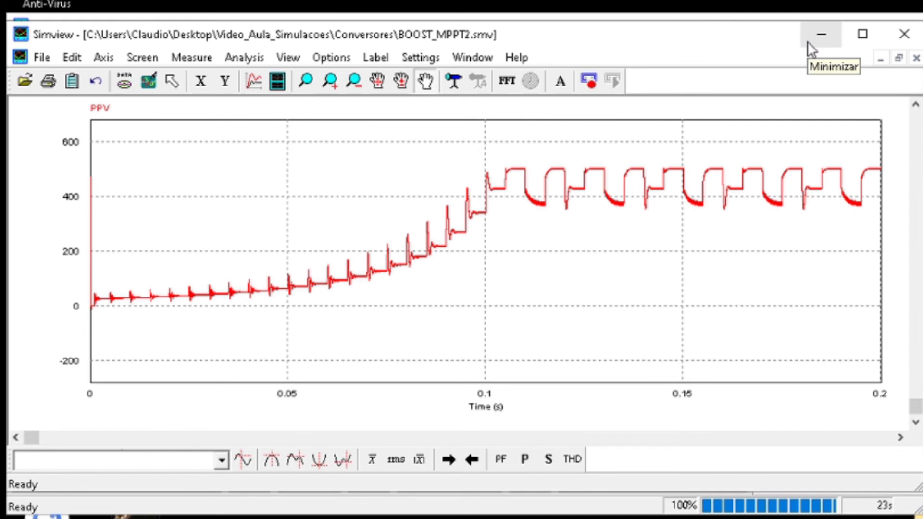
click(810, 38)
Change the duty-cycle update in the MPPT C Block to D = D + 2*inc, check the code, and rerun the simulation
double_click(405, 343)
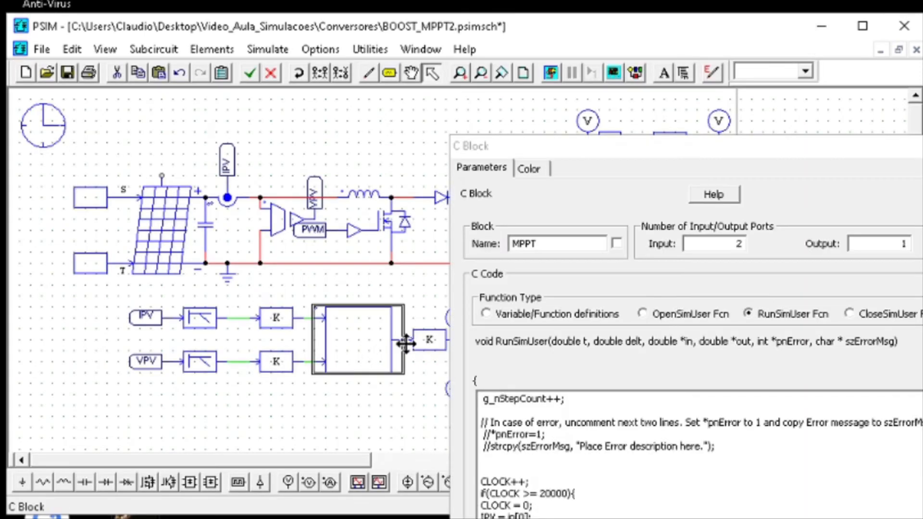
drag(625, 149, 426, 0)
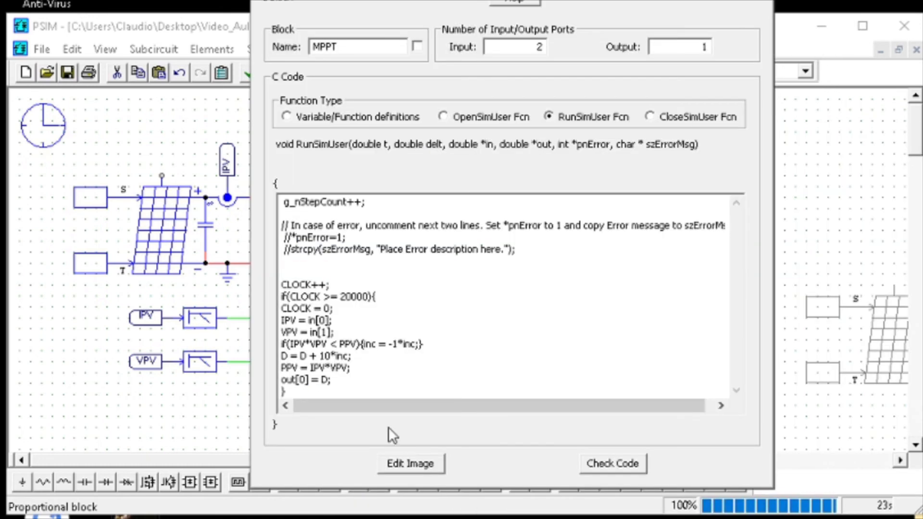
click(333, 357)
key(BackSpace)
key(BackSpace)
text(5)
key(BackSpace)
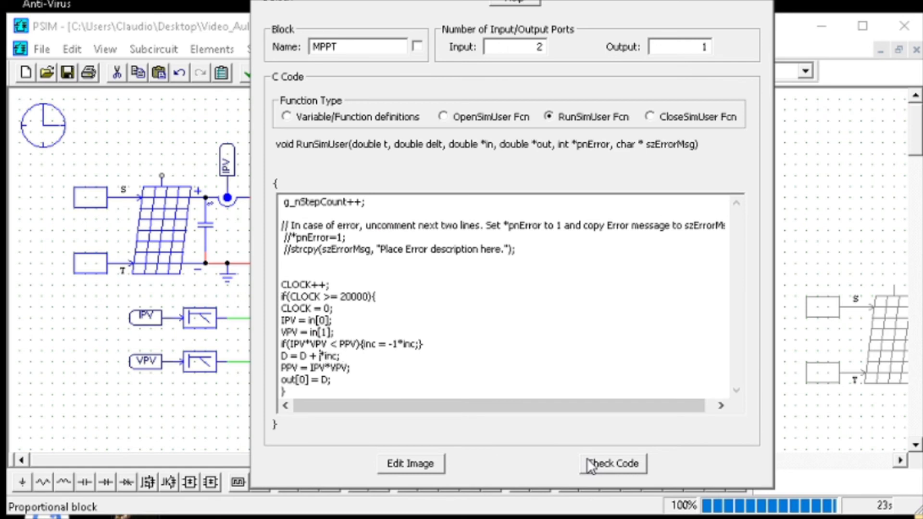
text(2)
click(605, 464)
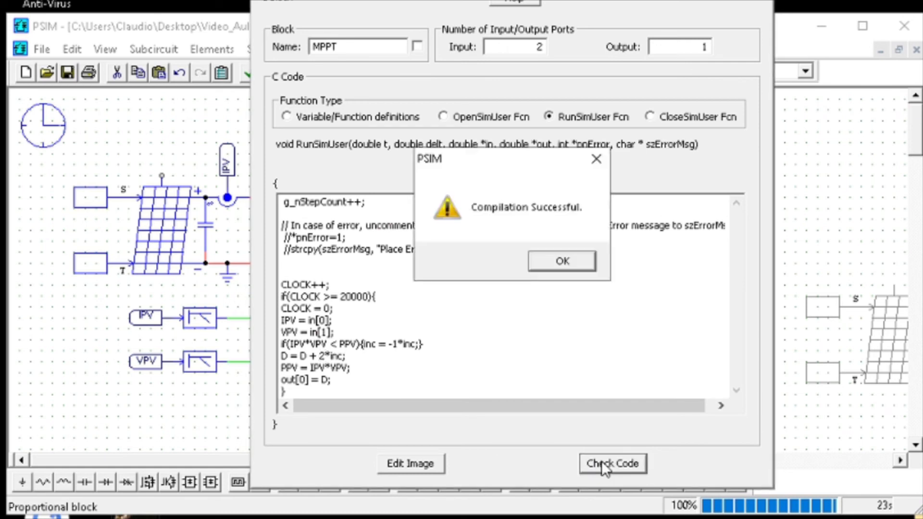
click(581, 260)
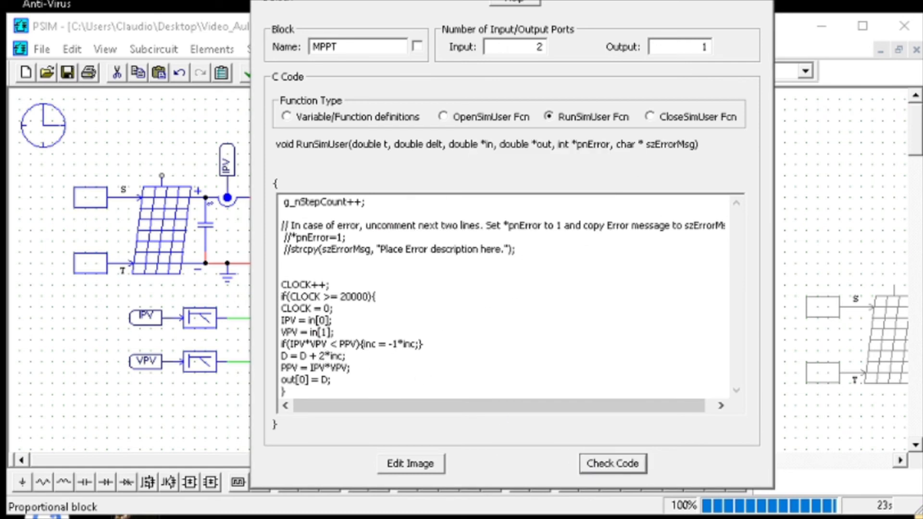
click(762, 0)
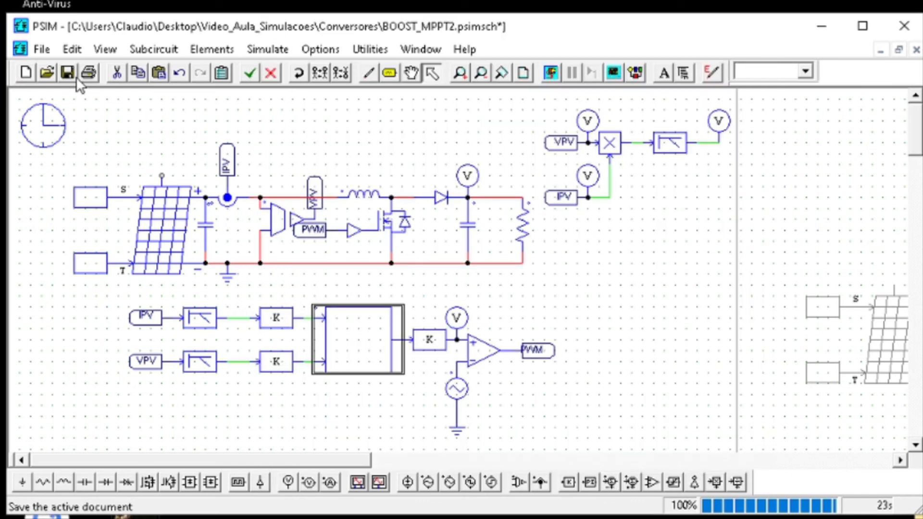
click(559, 79)
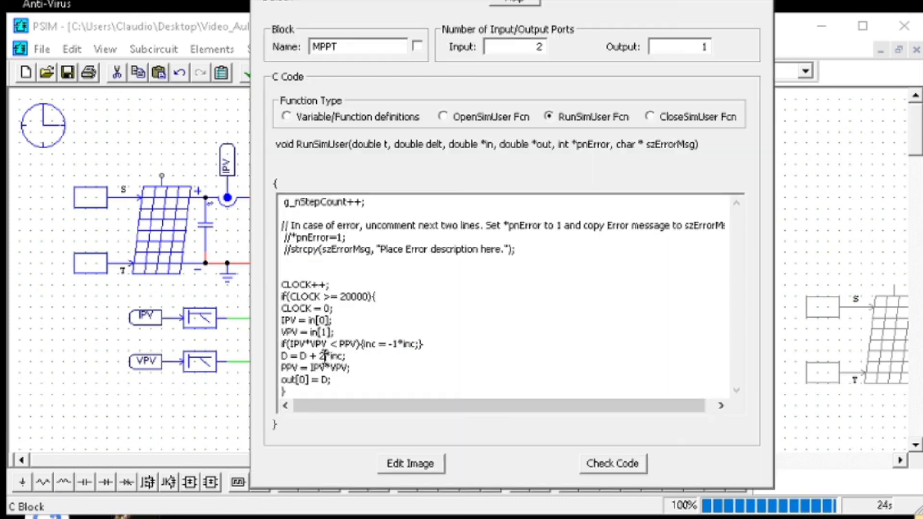
Change the inc multiplier in the MPPT C Block's duty-cycle update to 5, check the code, and rerun the simulation
double_click(321, 356)
text(5)
click(596, 462)
key(Return)
click(550, 75)
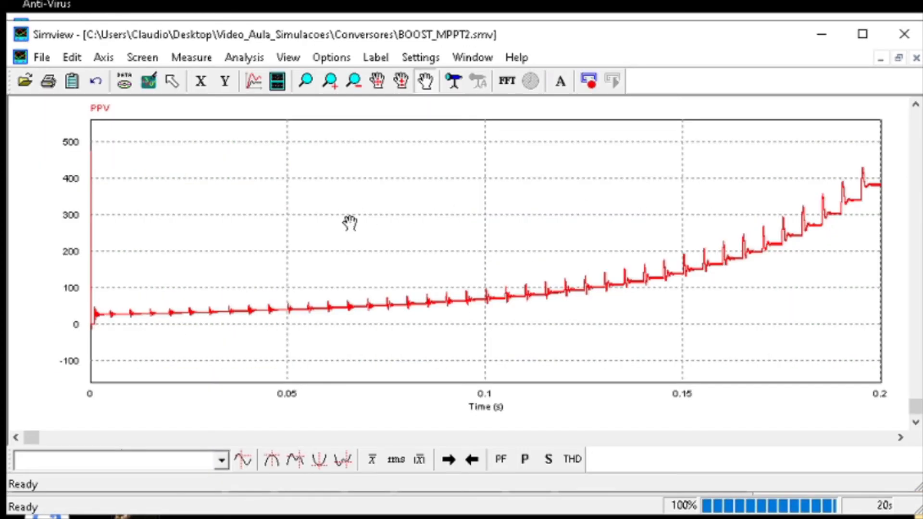
Return to the schematic, set the simulation's total time to 500 ms, and rerun the simulation
key(alt+Tab)
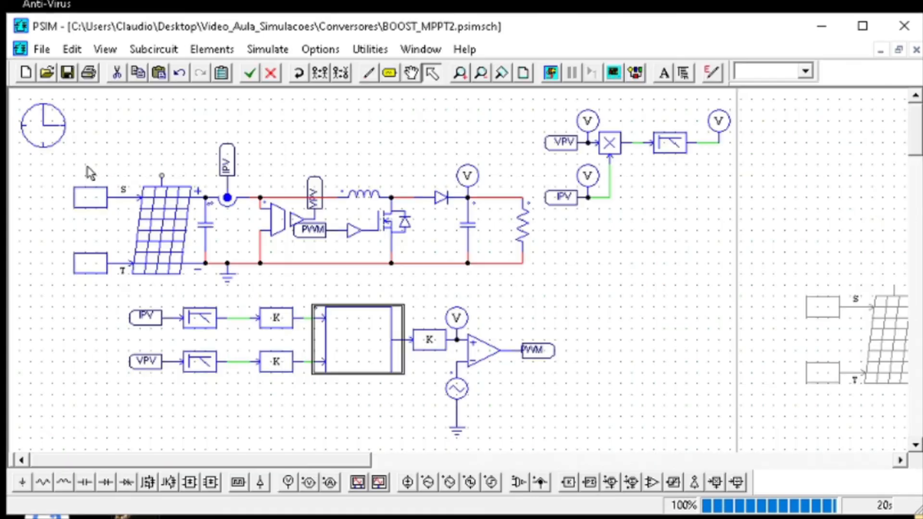
double_click(41, 130)
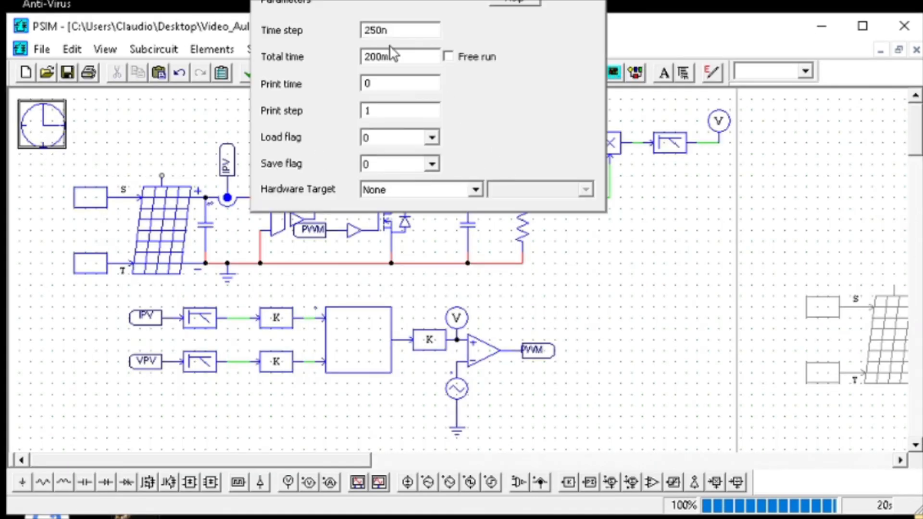
drag(385, 56, 356, 57)
text(1)
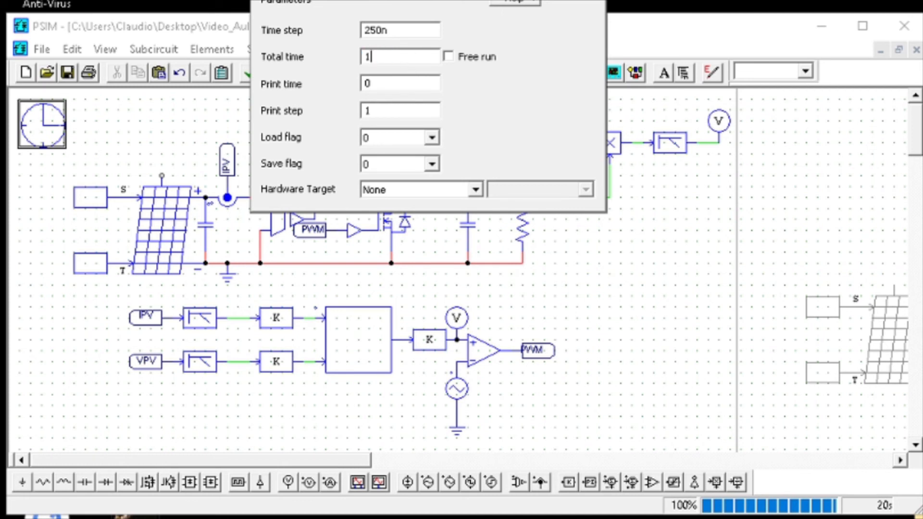
drag(440, 59, 316, 62)
text(500)
key(Return)
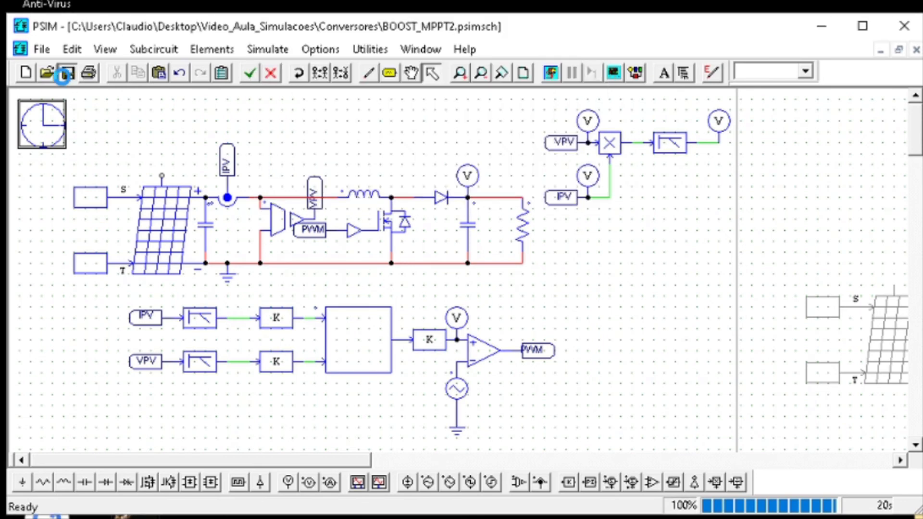
click(552, 74)
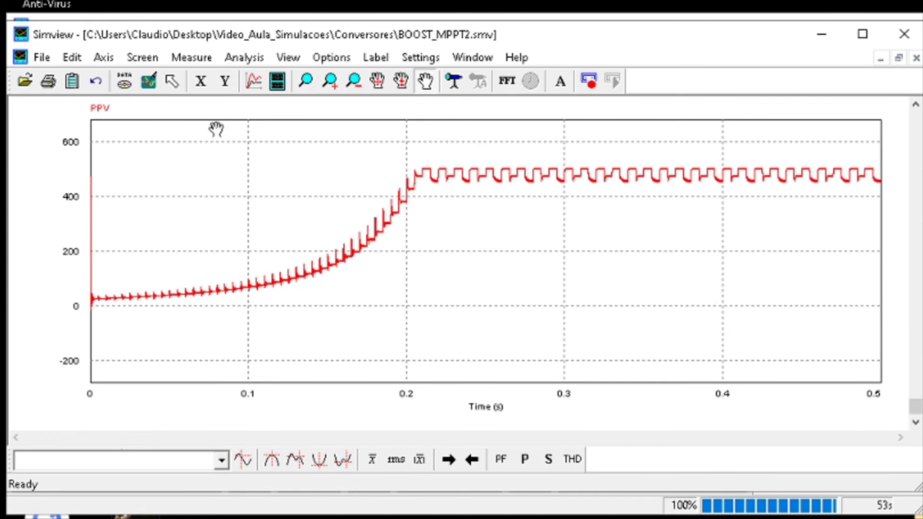
Examine the PPV ripple after 0.2 s up close, and restore the full plot before leaving the waveform viewer
click(306, 79)
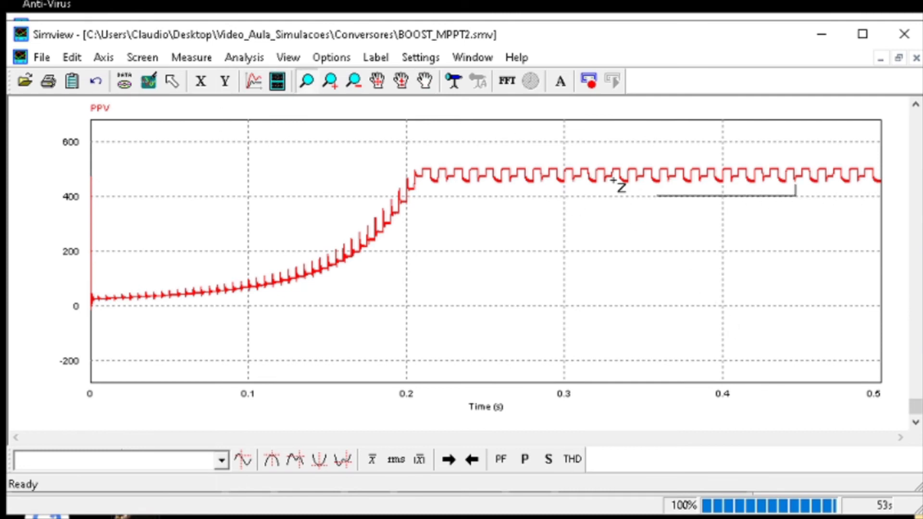
drag(613, 180, 380, 153)
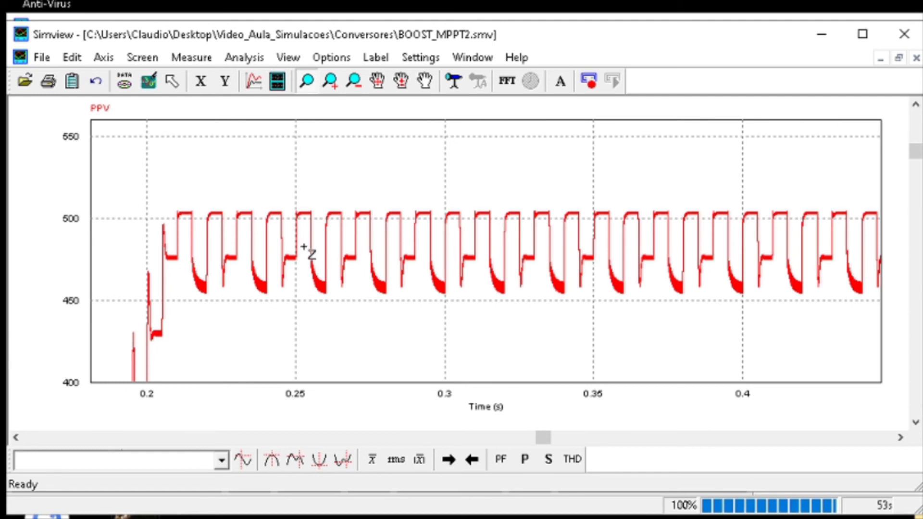
click(148, 81)
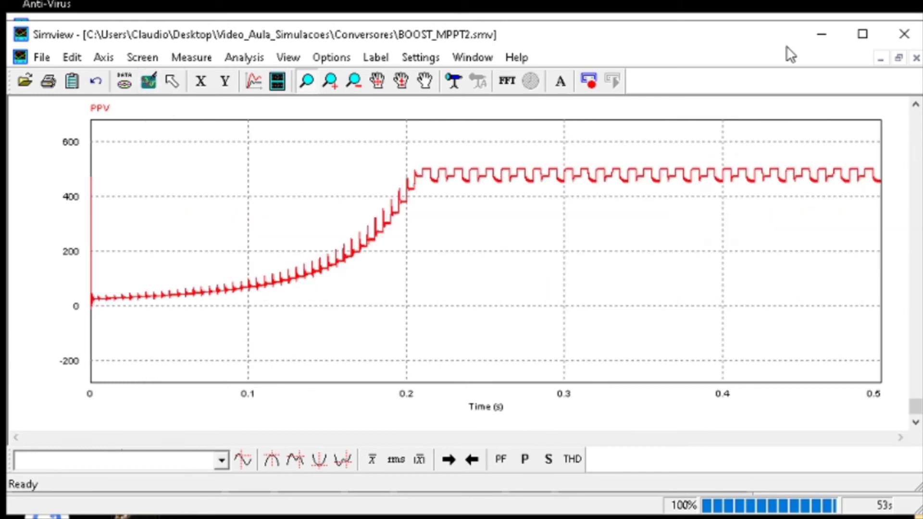
click(820, 34)
Change the MPPT C Block's duty-cycle update to D = D +3*inc, check the code, and save and rerun the simulation
double_click(372, 330)
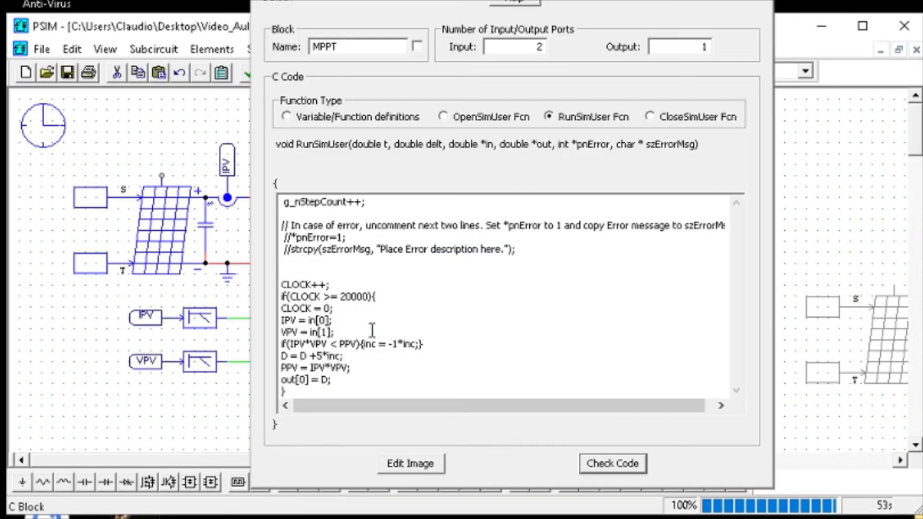
click(323, 356)
key(BackSpace)
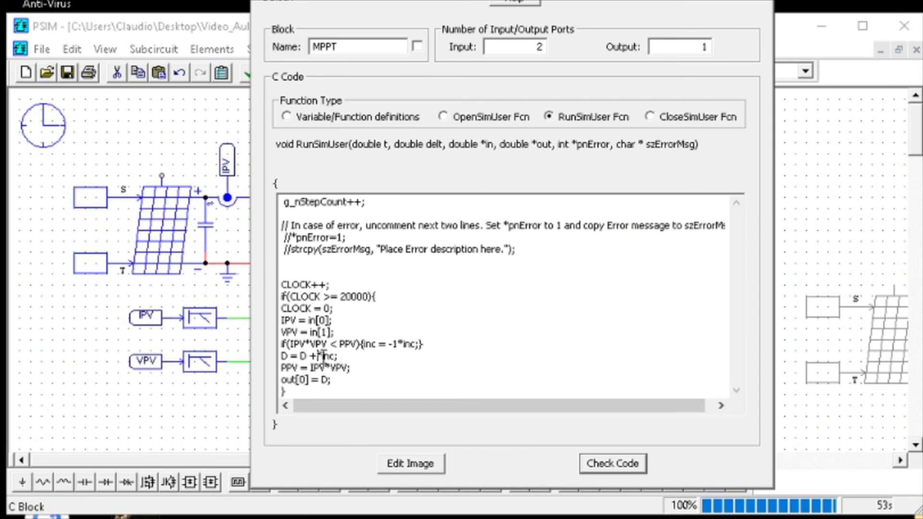
text(3)
click(595, 465)
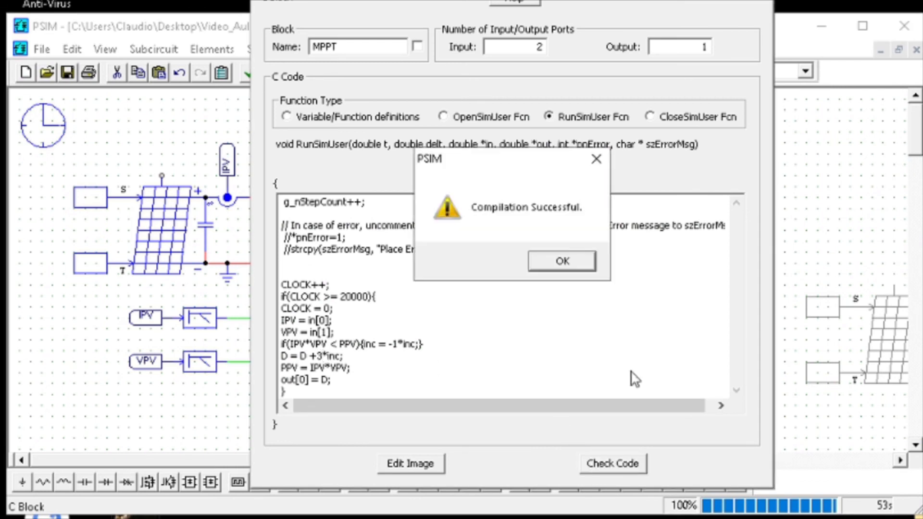
click(592, 260)
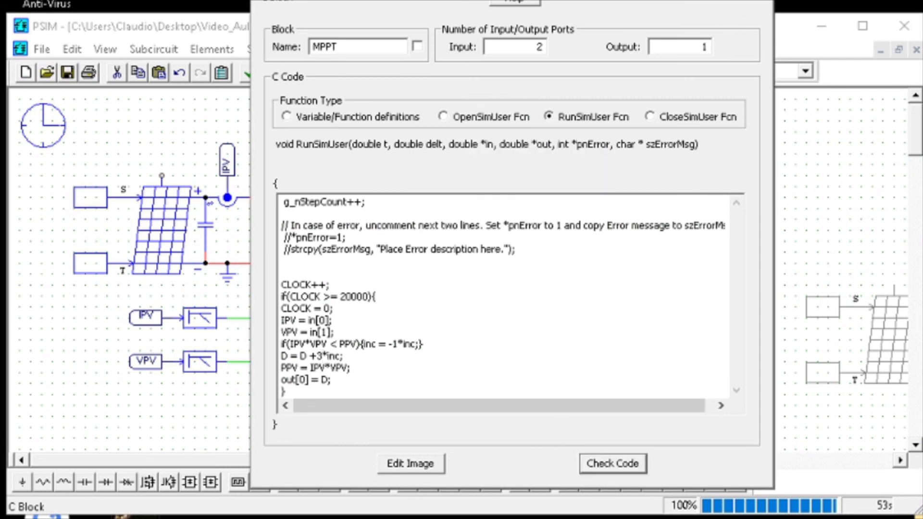
key(Escape)
click(67, 77)
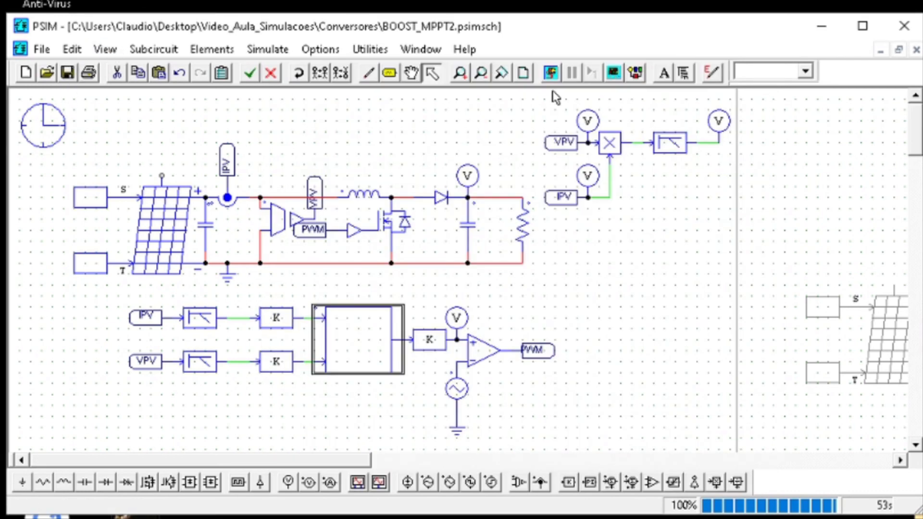
click(551, 77)
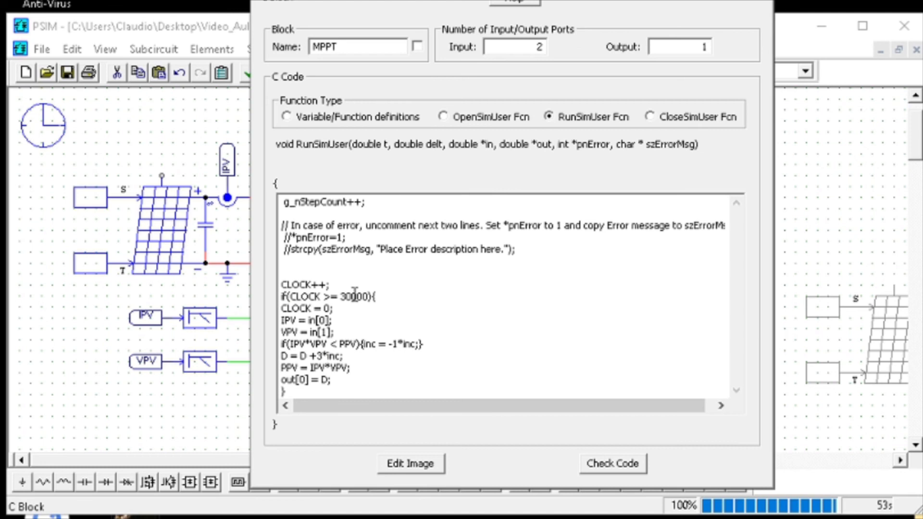
Set the CLOCK threshold in the MPPT C Block's if condition to 20000 and check the code
drag(355, 294, 342, 297)
text(20)
click(603, 459)
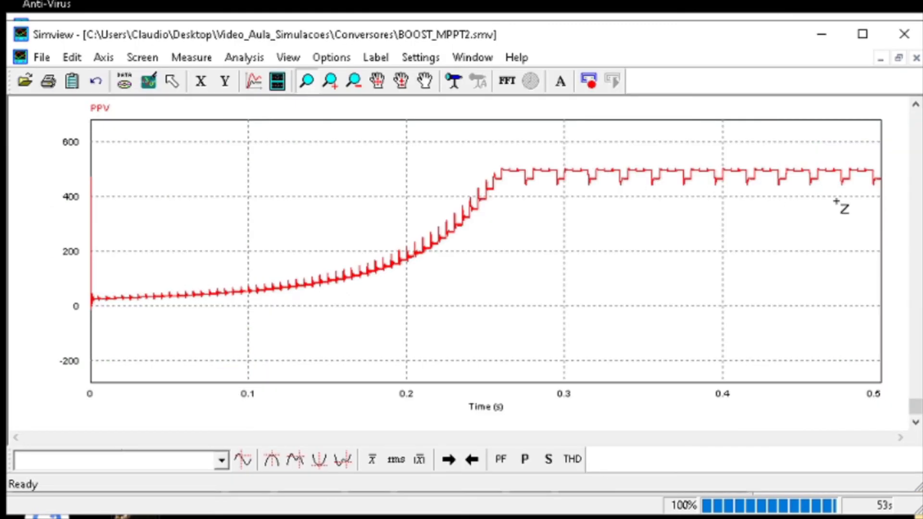
Examine the PPV oscillation after 0.25 s up close, and restore the full plot with PPV as the displayed curve
drag(852, 198, 458, 162)
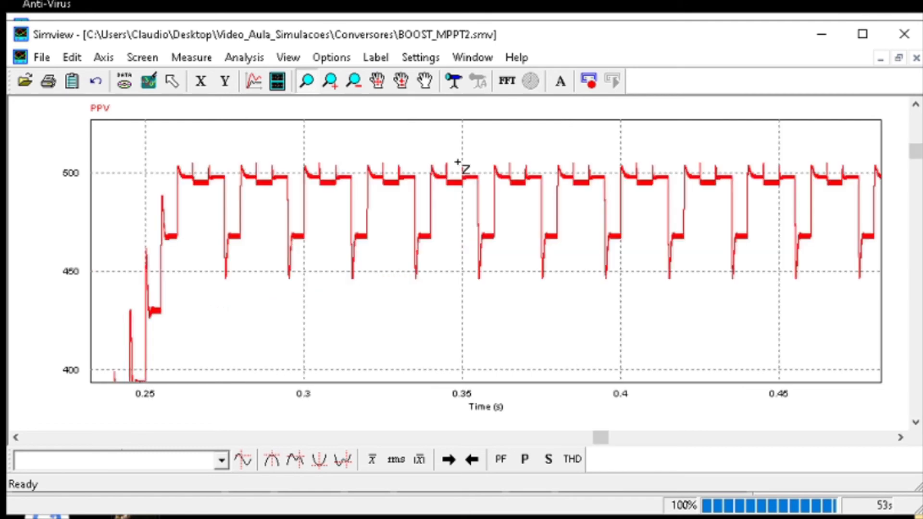
click(149, 82)
double_click(424, 181)
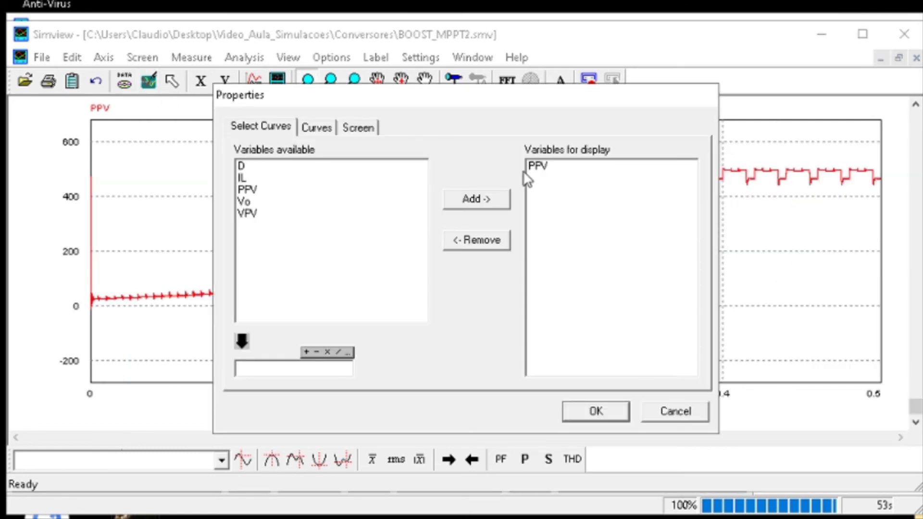
click(671, 418)
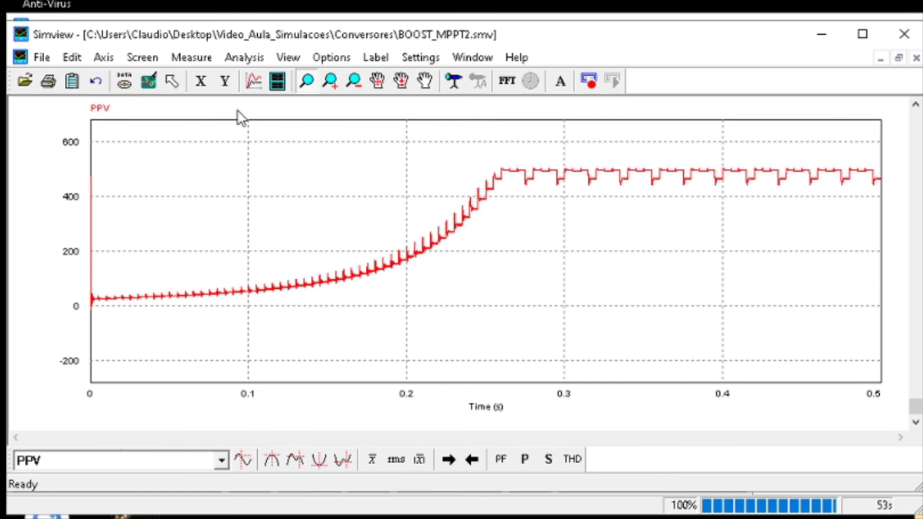
Set the plot's X-axis variable to VPV so that PPV is plotted against the panel voltage
click(145, 64)
mouse_move(103, 58)
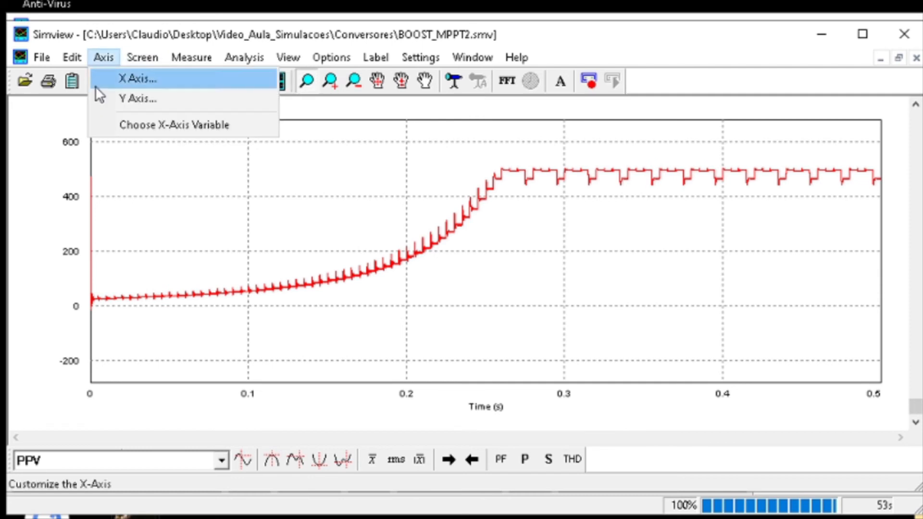
click(124, 106)
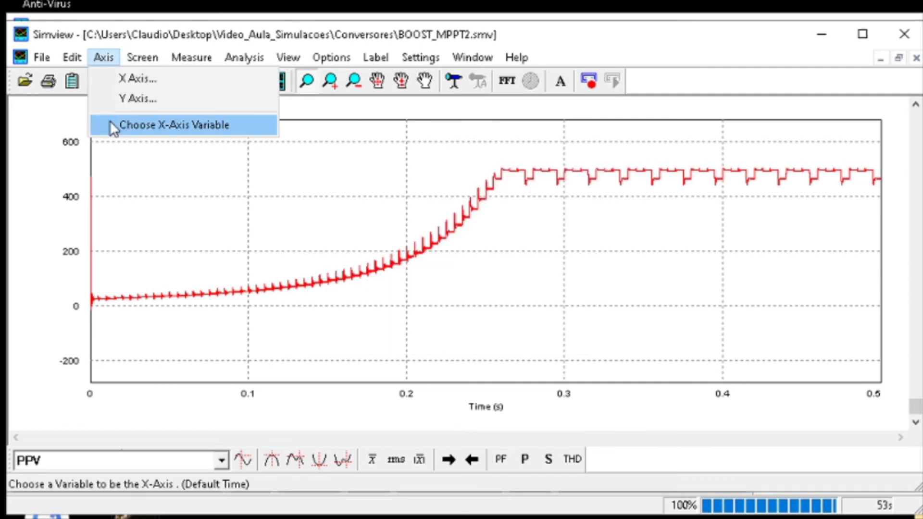
click(110, 124)
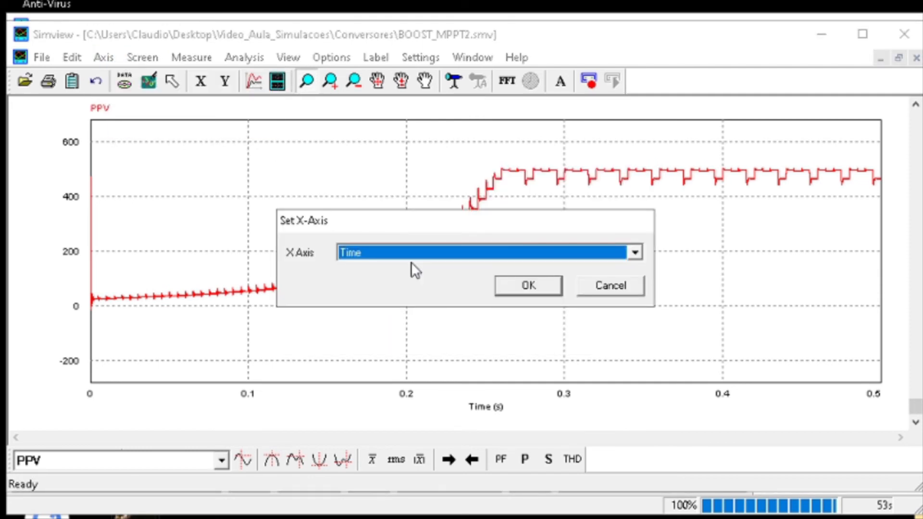
click(405, 251)
click(376, 282)
click(528, 286)
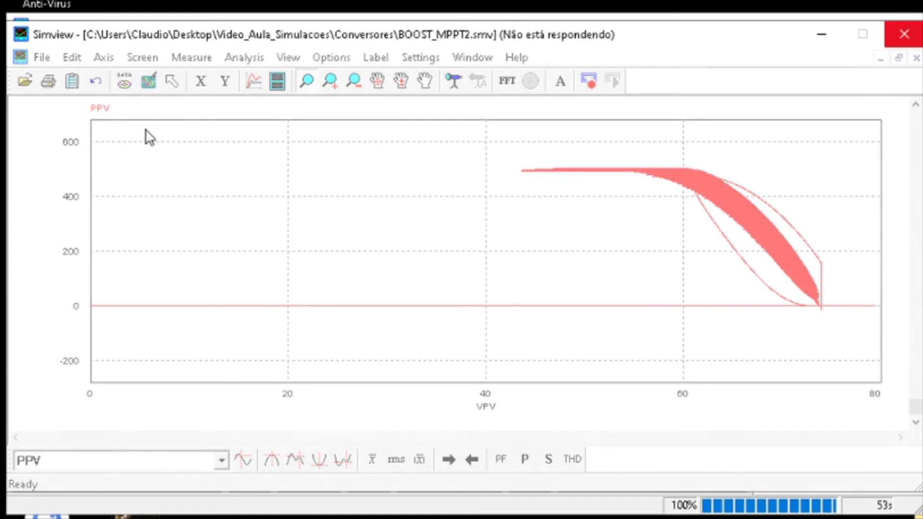
Close the PPV-versus-VPV plot, cancel the curve selection that opens, and return to the boost converter schematic
click(904, 34)
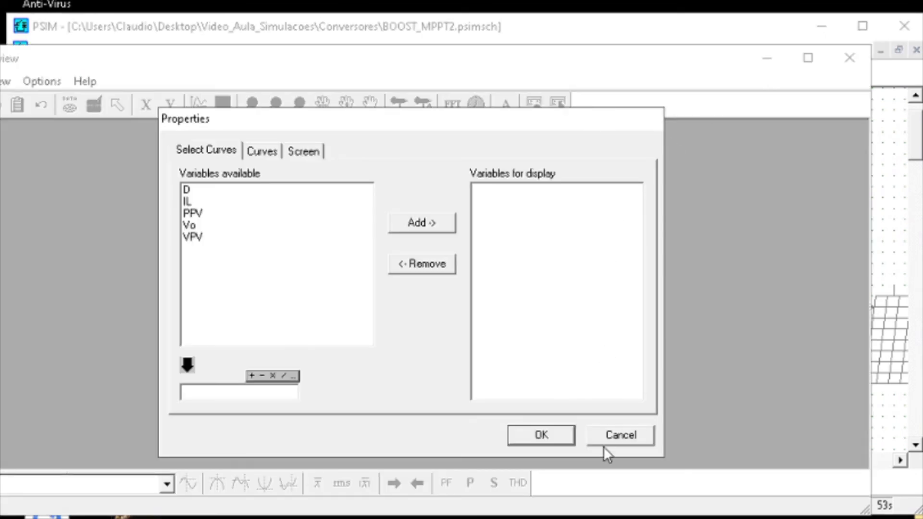
click(605, 441)
click(783, 58)
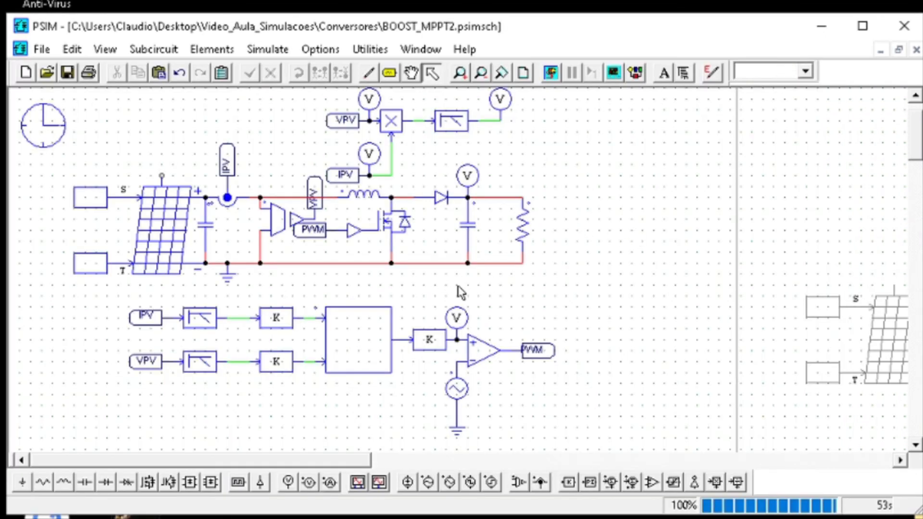
click(605, 455)
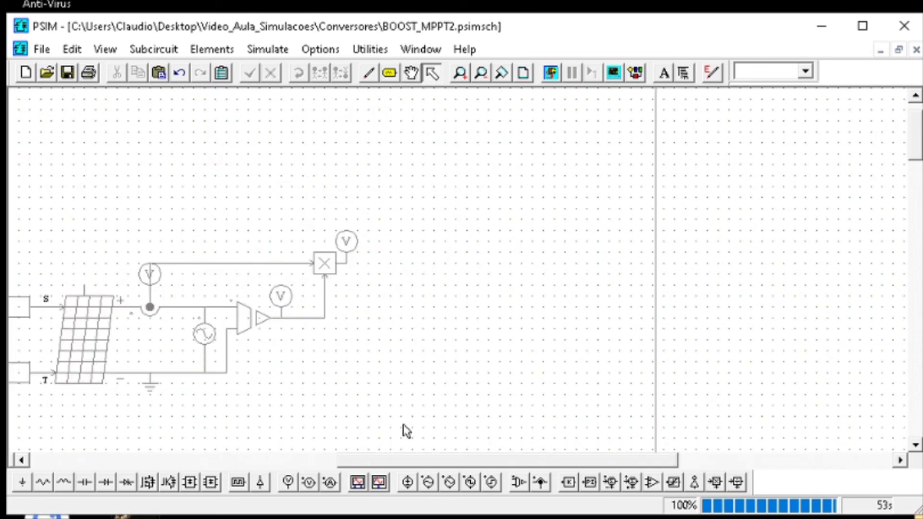
click(110, 461)
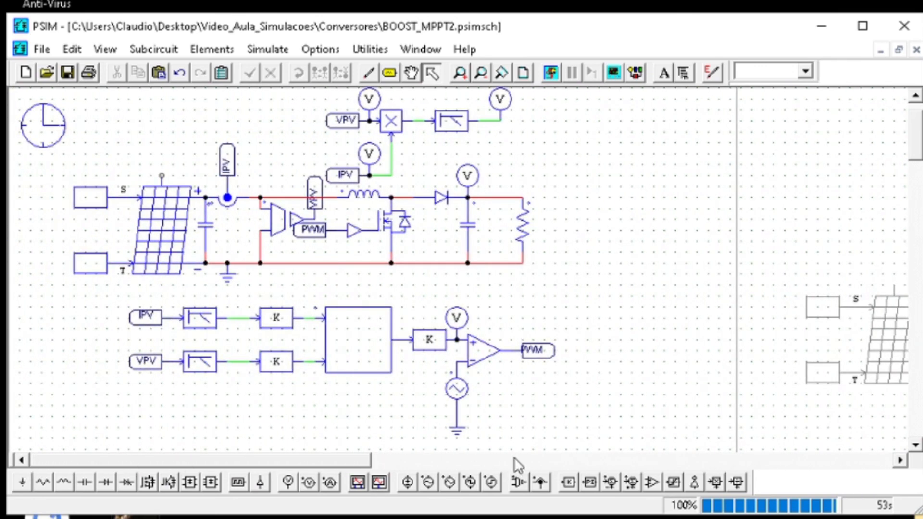
drag(593, 437, 47, 293)
click(628, 264)
Remove the extra blank line above CLOCK++ in the MPPT C Block's code and save the schematic
double_click(349, 371)
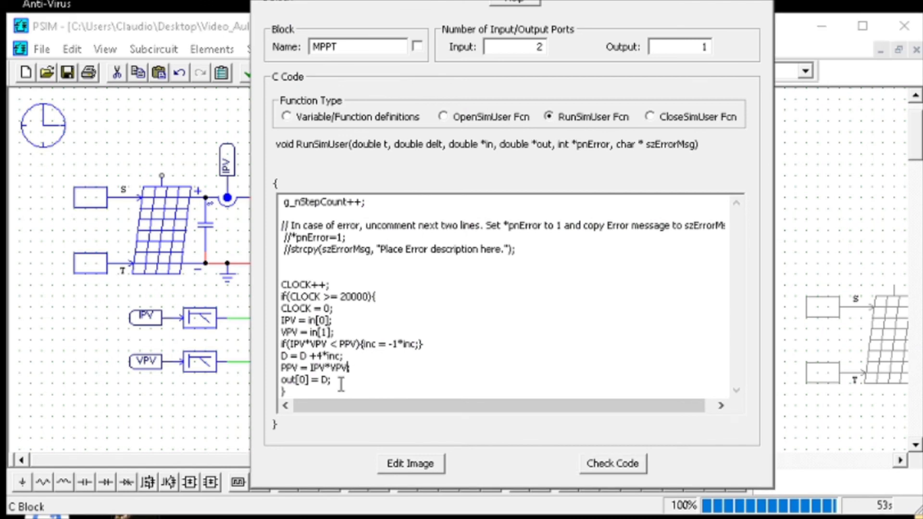
drag(287, 392, 281, 284)
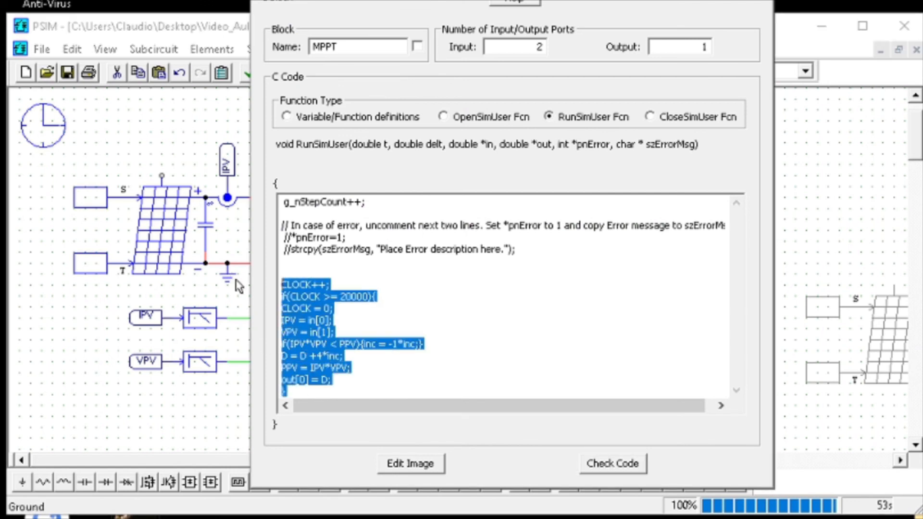
click(386, 277)
key(BackSpace)
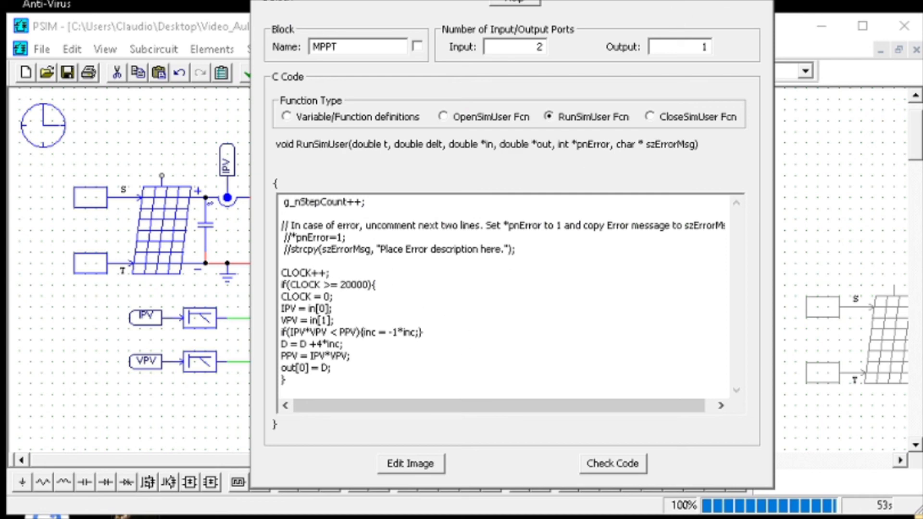
key(Escape)
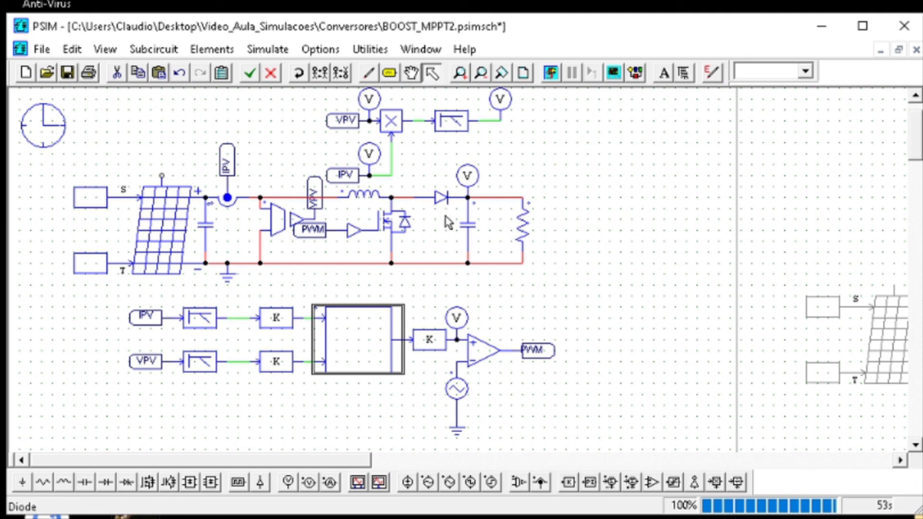
click(67, 73)
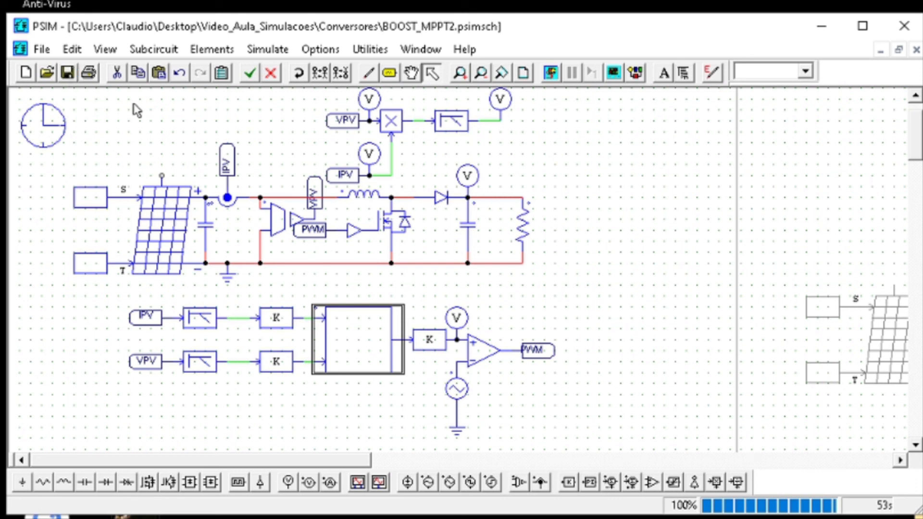
click(168, 132)
drag(596, 453, 70, 90)
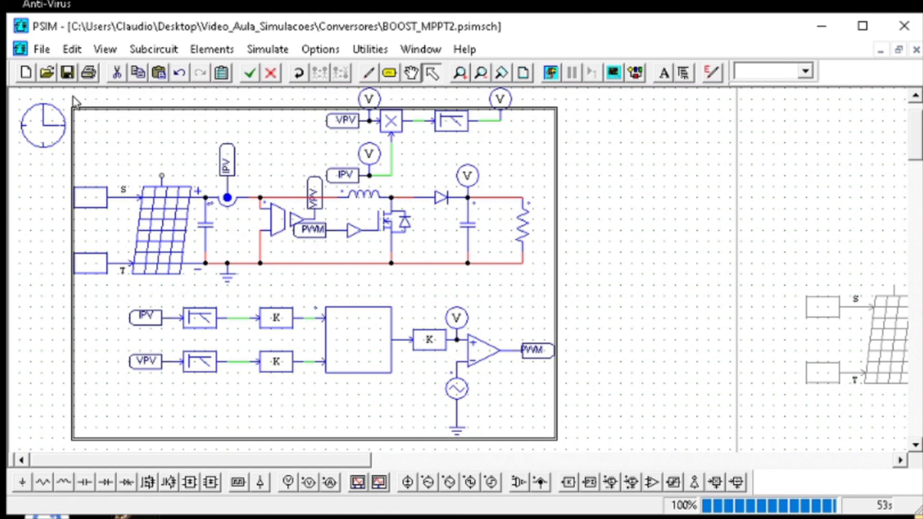
click(75, 103)
click(65, 69)
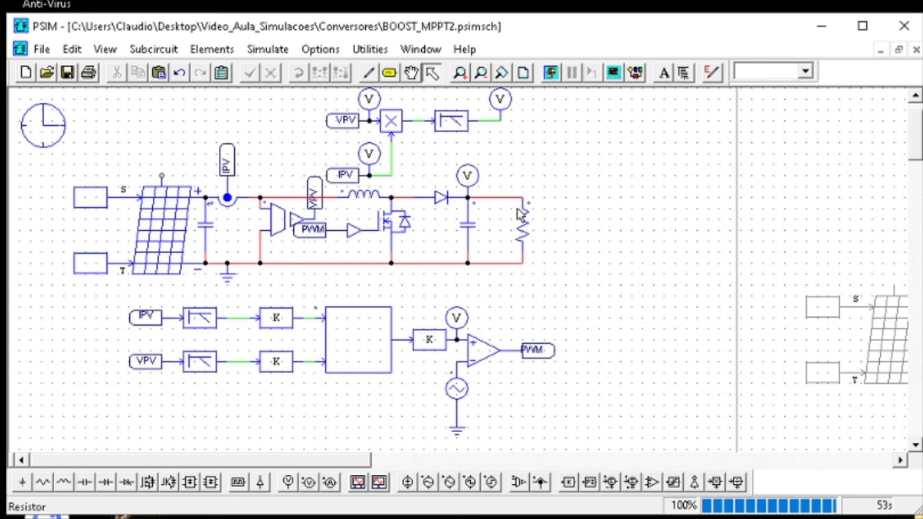
Display D in a second plot below PPV in Simview and resize its window to sit beside the schematic
click(616, 79)
click(201, 191)
click(429, 218)
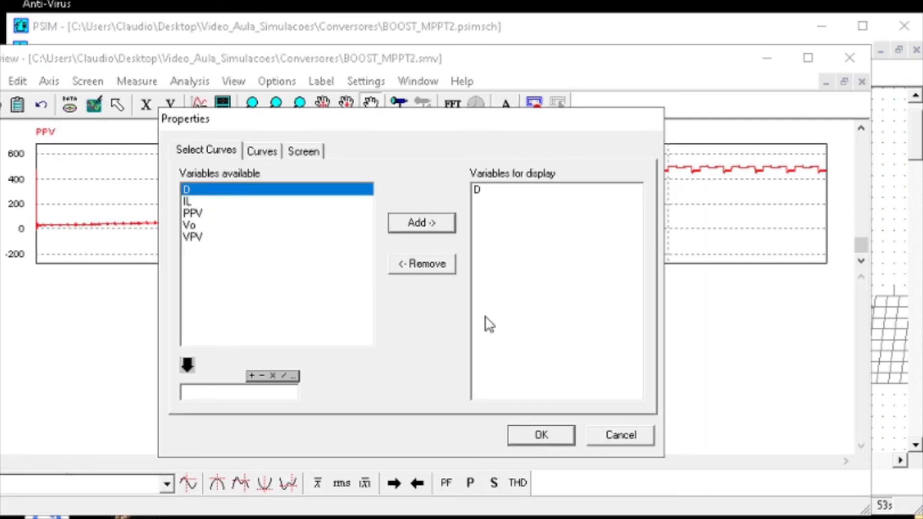
click(550, 436)
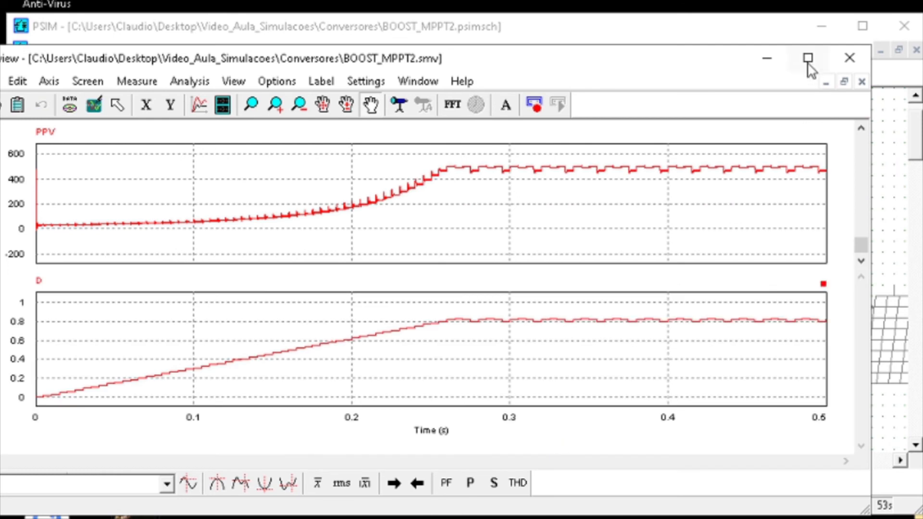
drag(714, 54, 775, 38)
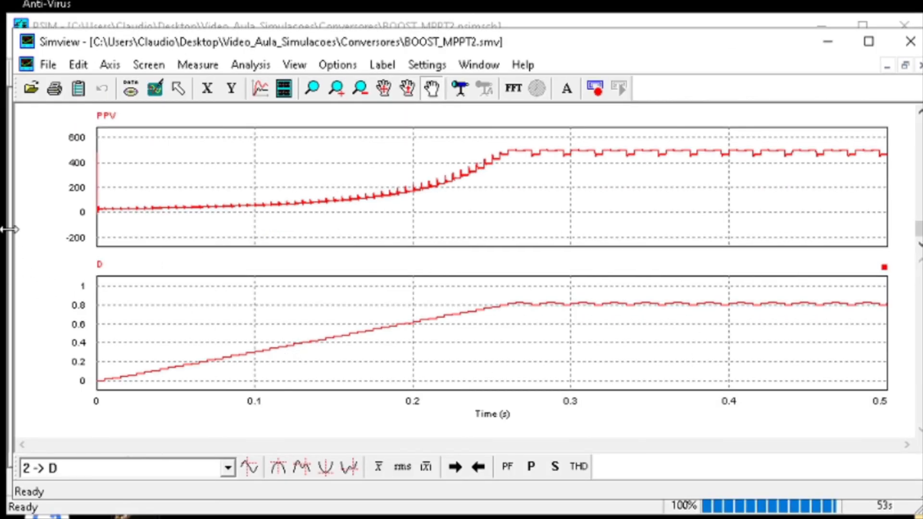
drag(10, 230, 559, 282)
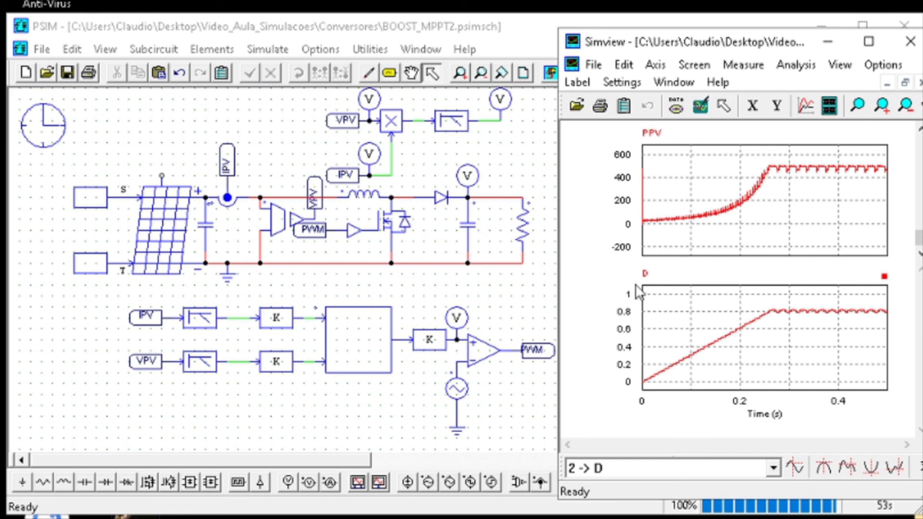
Replace PPV with the output voltage Vo in the upper plot
double_click(780, 236)
click(543, 212)
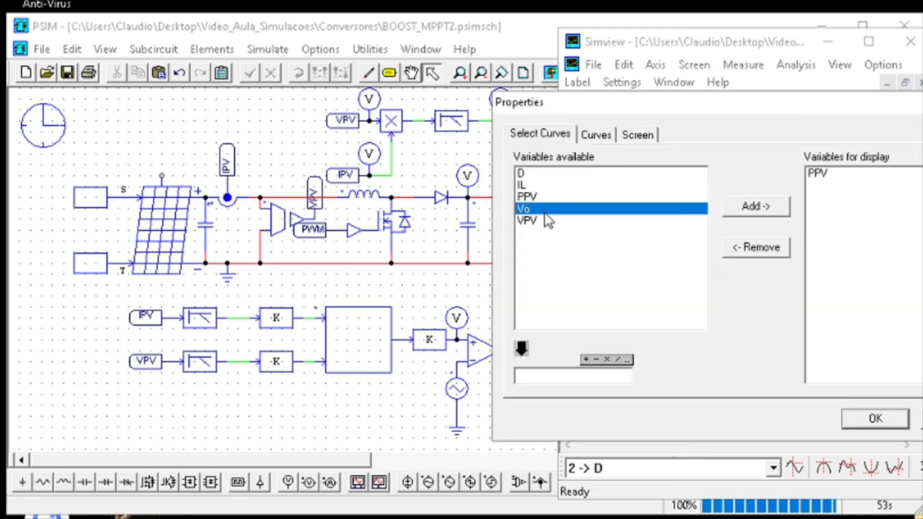
click(788, 208)
click(759, 247)
click(875, 418)
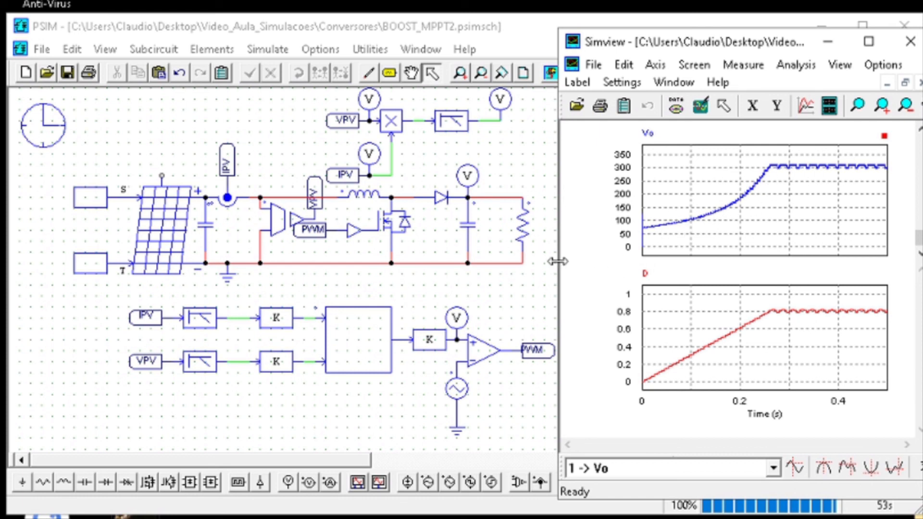
Replace Vo with the inductor current IL in the upper plot
double_click(793, 216)
click(814, 174)
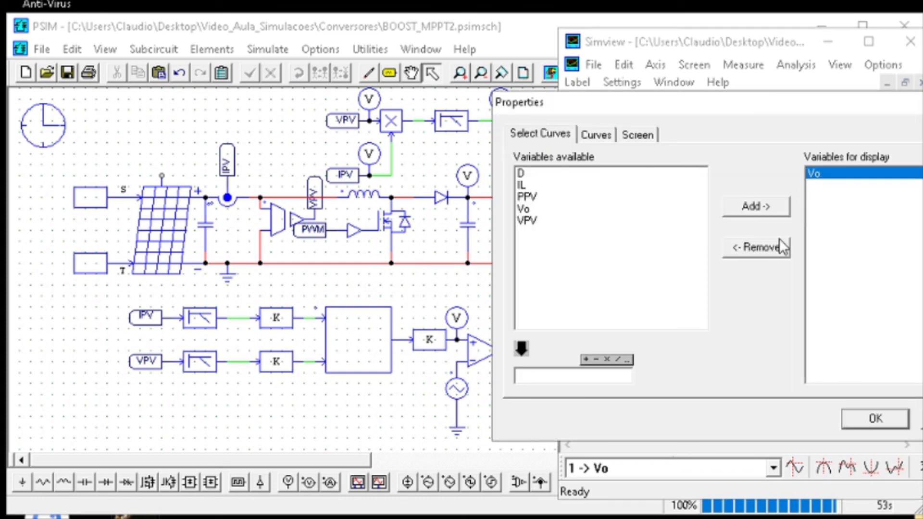
click(781, 246)
click(552, 177)
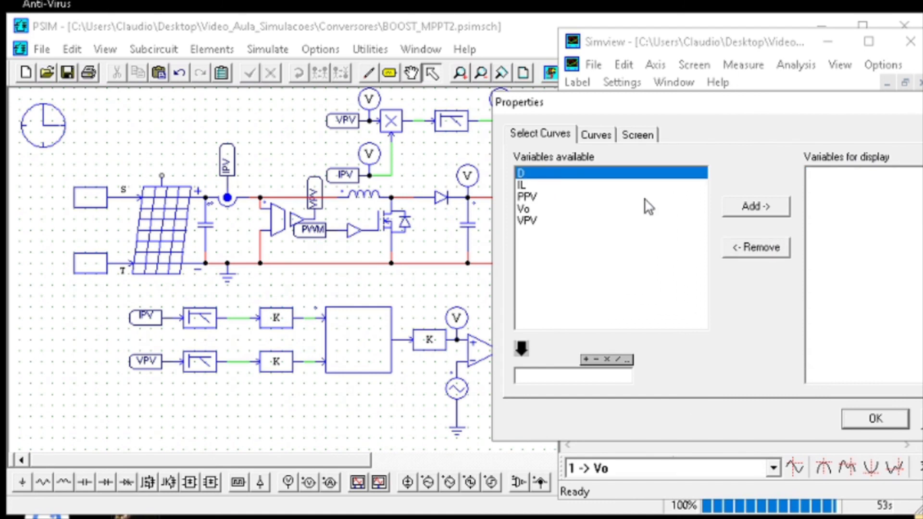
click(761, 211)
click(813, 174)
click(755, 207)
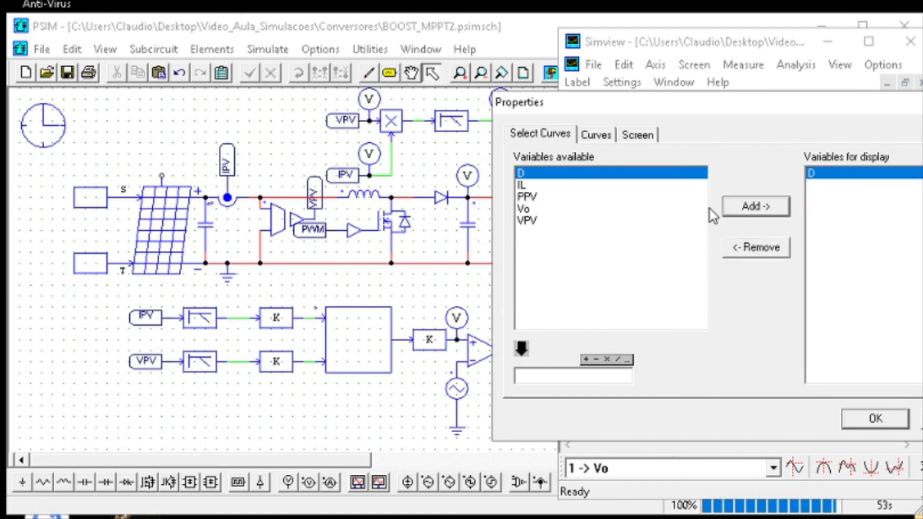
ctrl+click(564, 186)
click(758, 209)
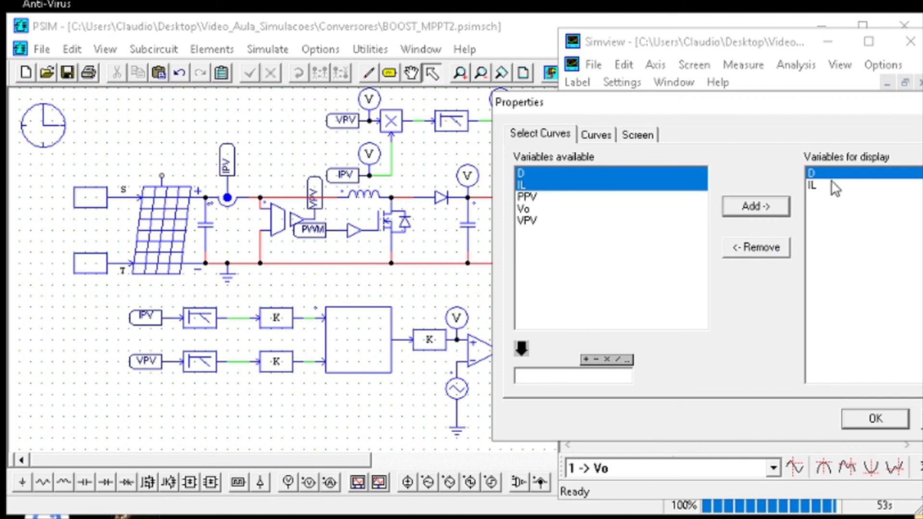
key(Return)
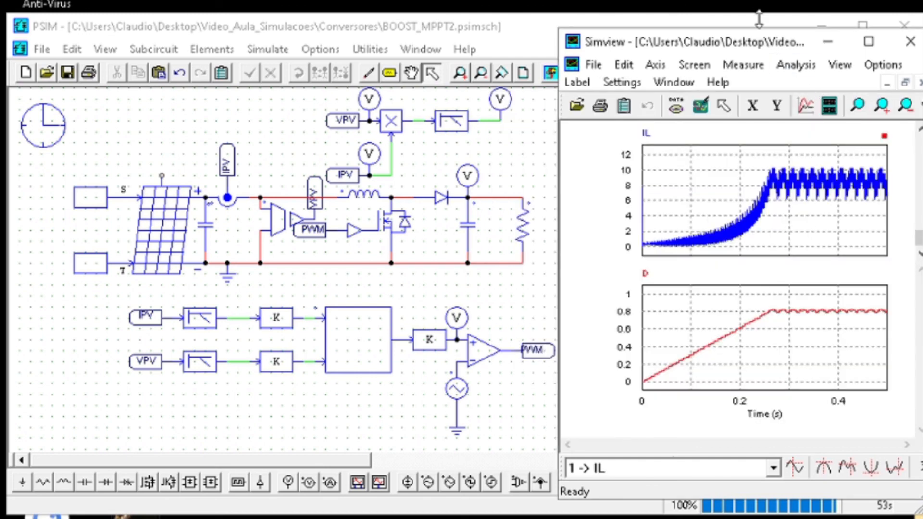
Widen the plot window, examine IL and D between about 0.28 and 0.34 s, and return to the schematic
drag(562, 202, 16, 215)
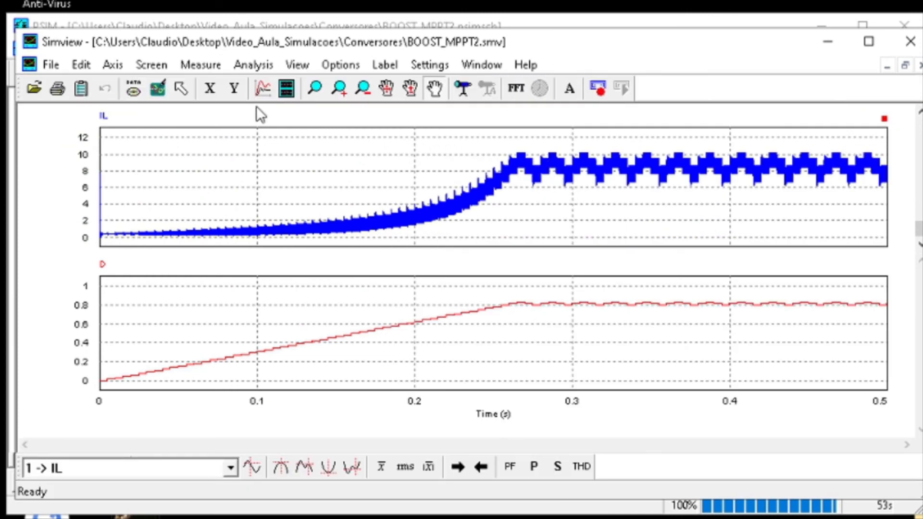
click(316, 87)
drag(550, 194, 631, 140)
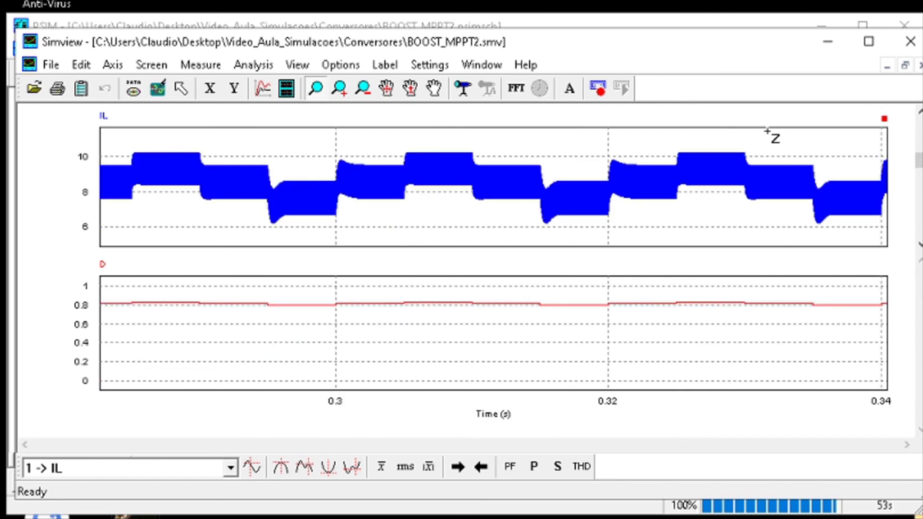
click(828, 42)
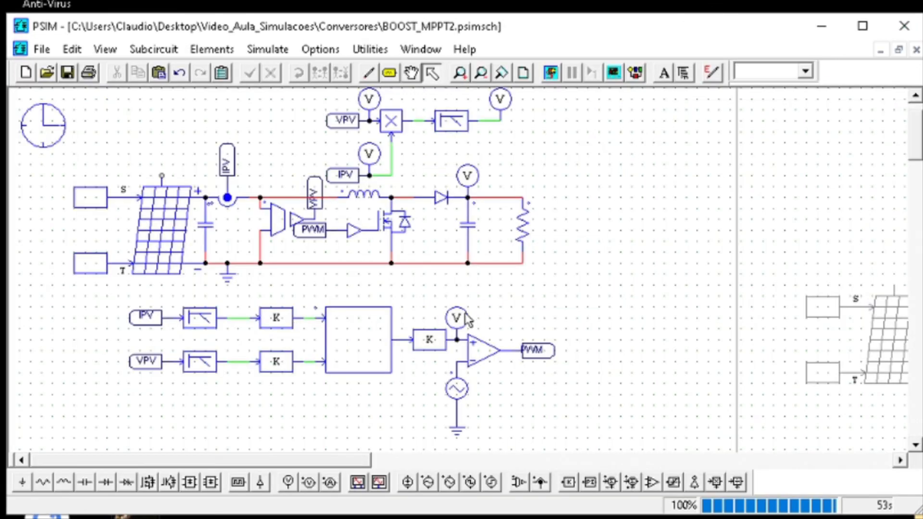
Copy the VPV voltage probe onto the output of the control circuit's IPV filter, name it IL_filtrada, and rerun and save the simulation
click(369, 101)
key(ctrl+c)
key(ctrl+v)
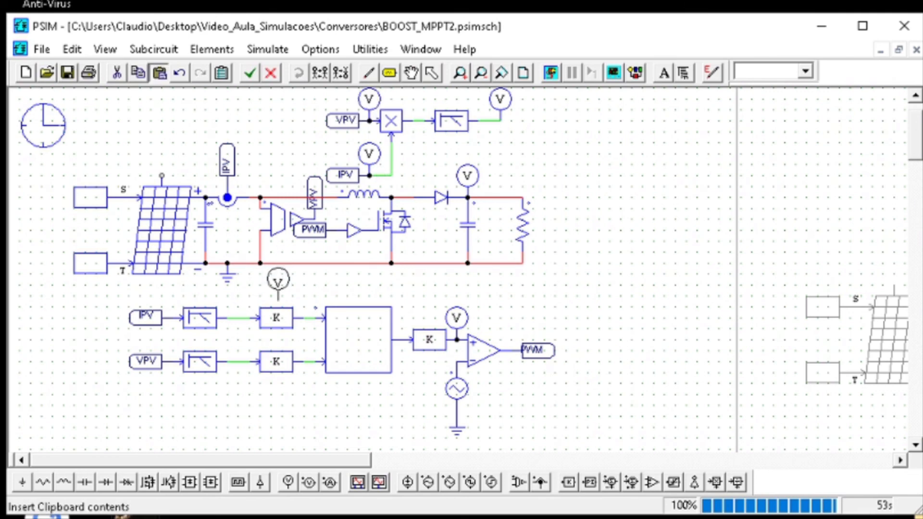
click(238, 304)
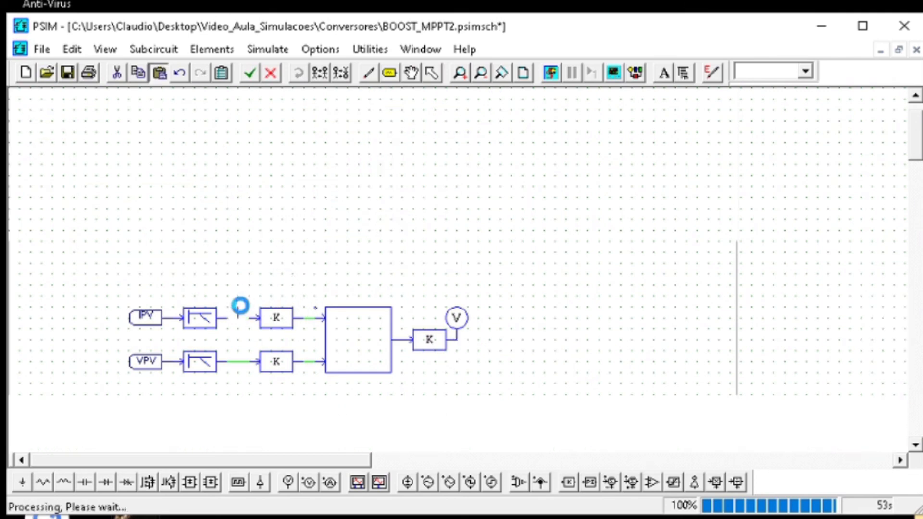
double_click(241, 301)
key(F8)
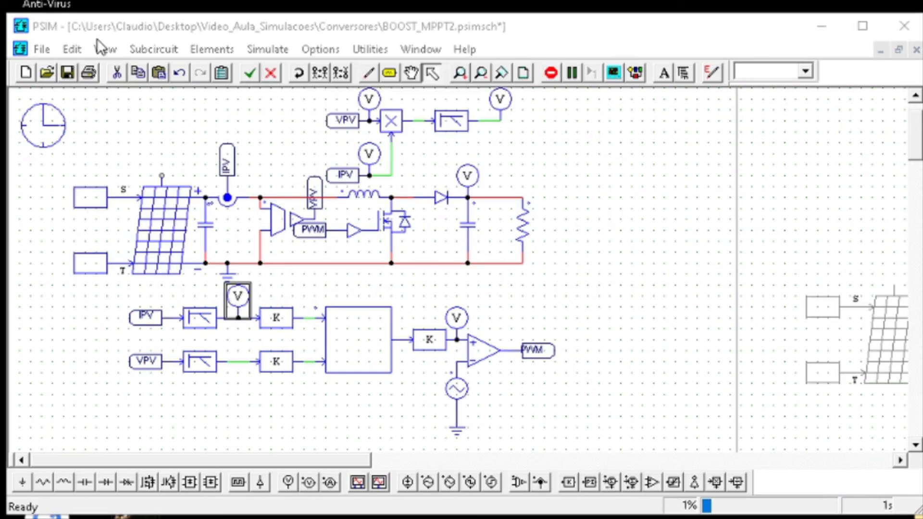
click(68, 73)
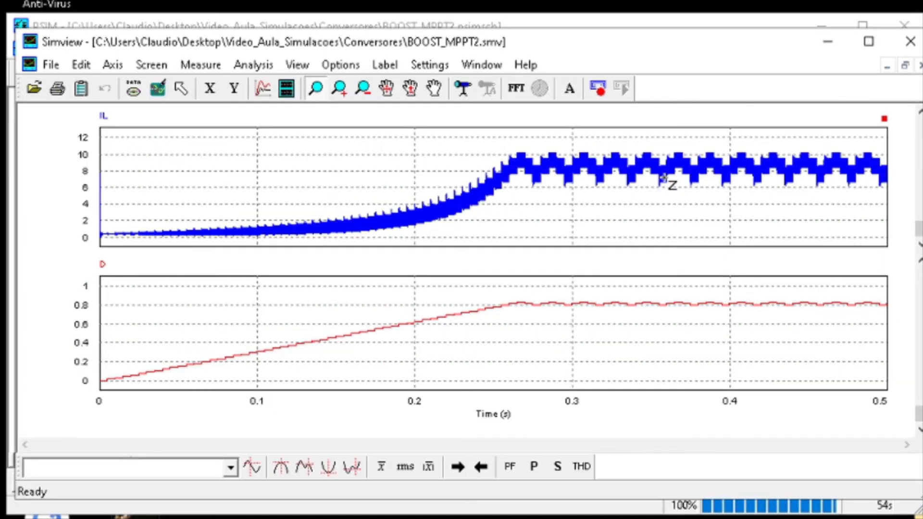
Overlay IL_filtrada on the IL plot, compare both curves between about 0.34 and 0.43 s, and restore the full plot
double_click(693, 181)
click(275, 198)
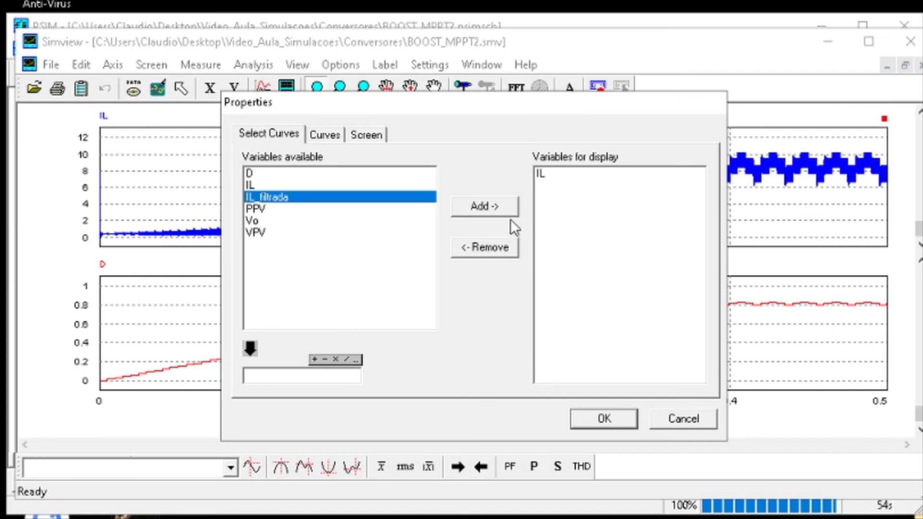
click(481, 206)
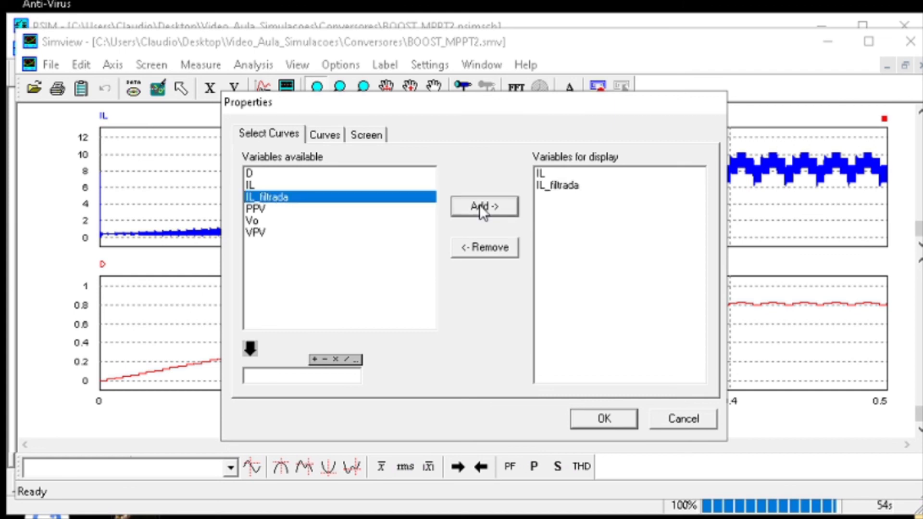
click(600, 409)
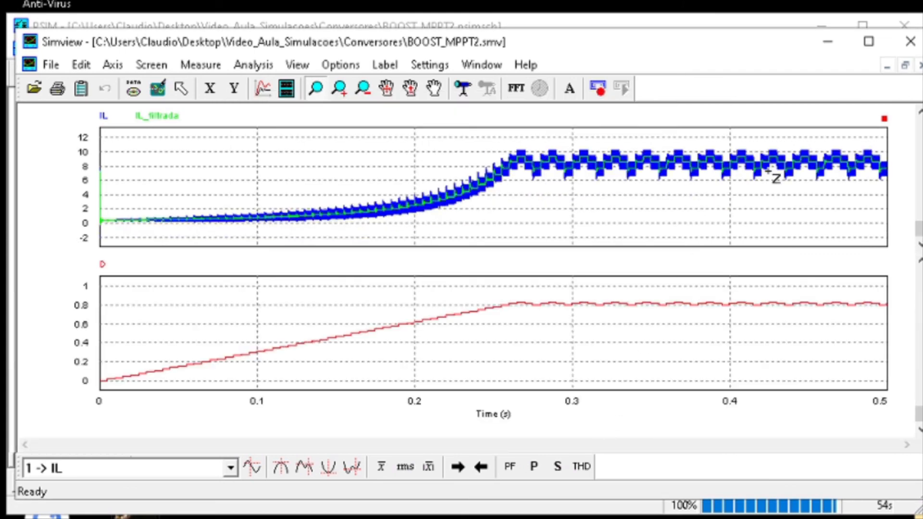
drag(786, 193, 628, 126)
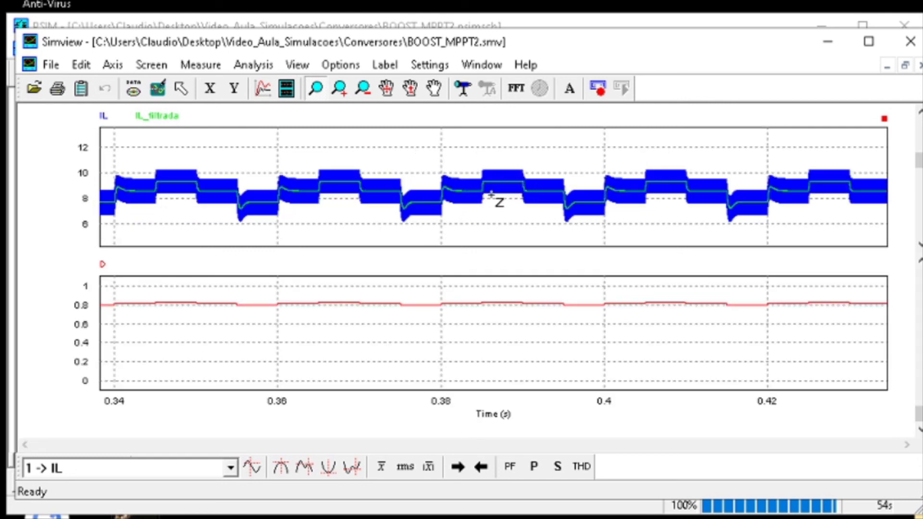
click(159, 94)
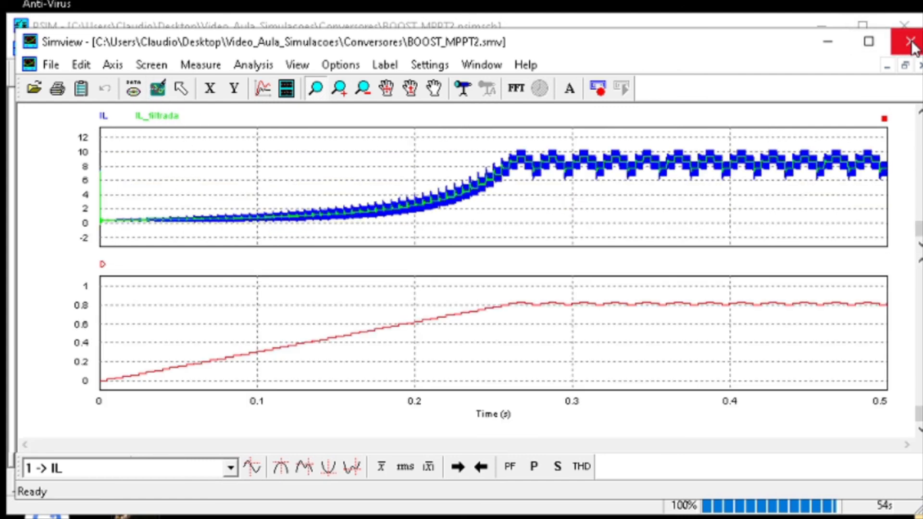
Replace IL and IL_filtrada with PPV in the upper plot and narrow the plot window to uncover the schematic
double_click(610, 192)
click(556, 181)
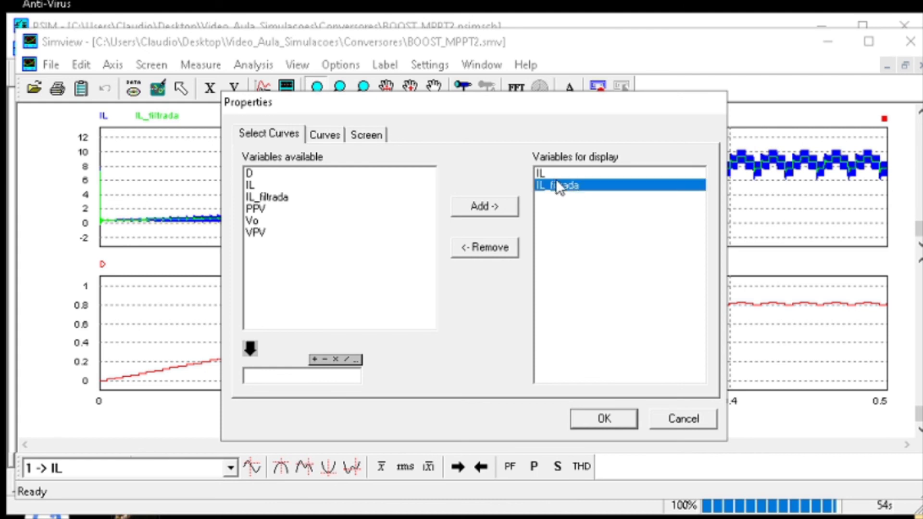
click(554, 174)
click(486, 248)
click(294, 208)
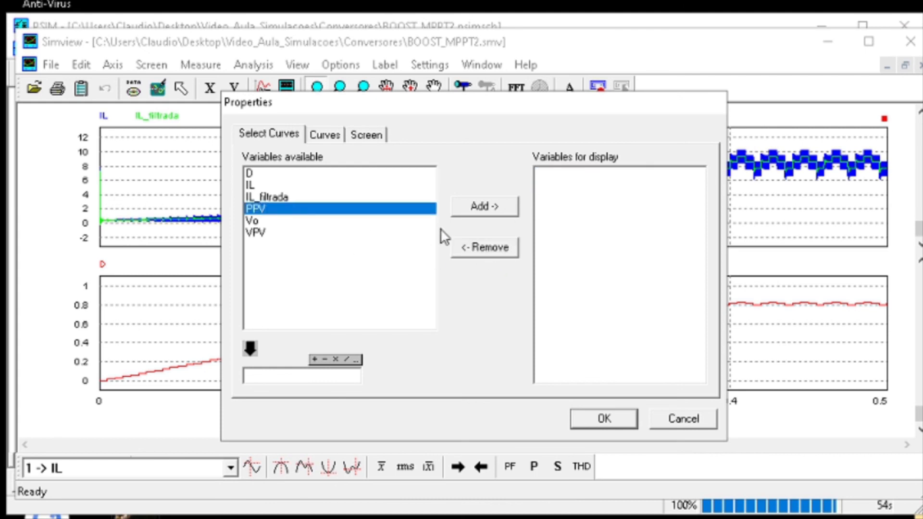
click(485, 206)
key(Return)
click(20, 256)
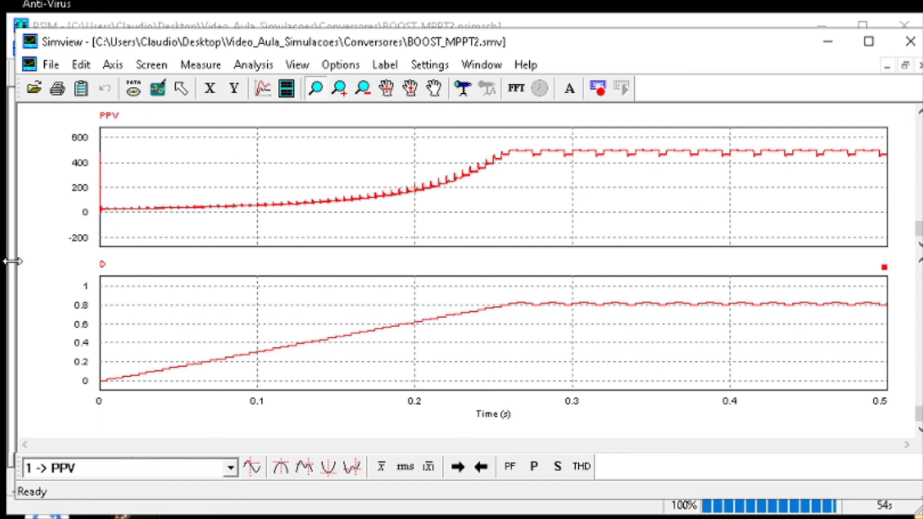
drag(14, 261, 577, 270)
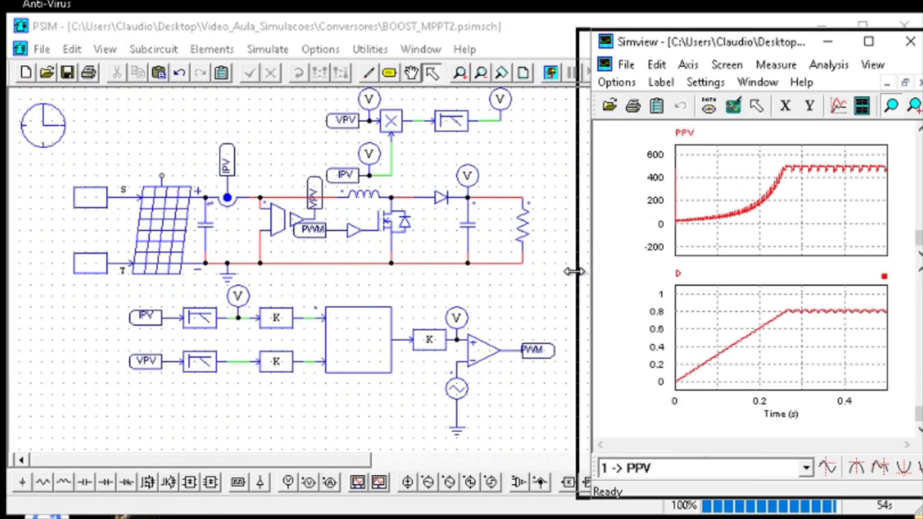
Set the solar module's irradiance constant (input S) to 50, save the schematic and run the simulation
click(96, 197)
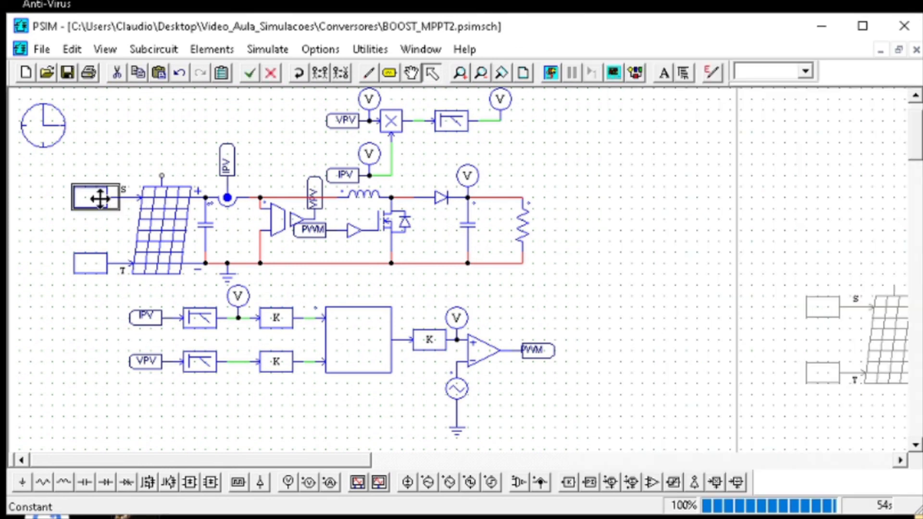
double_click(97, 197)
double_click(408, 64)
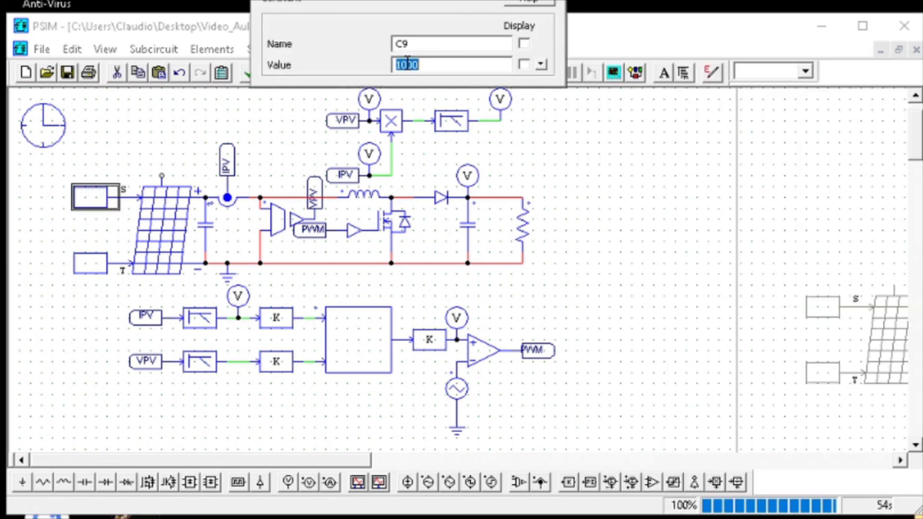
text(50)
key(Return)
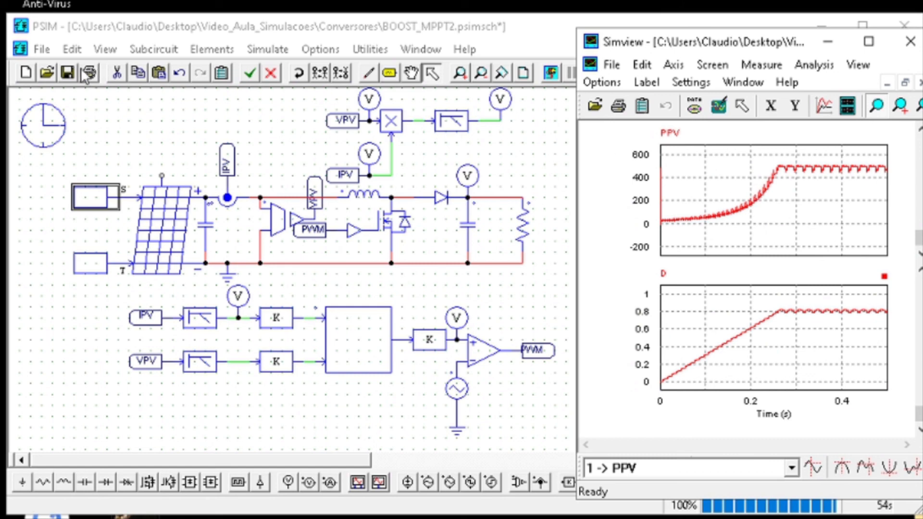
click(68, 73)
click(551, 72)
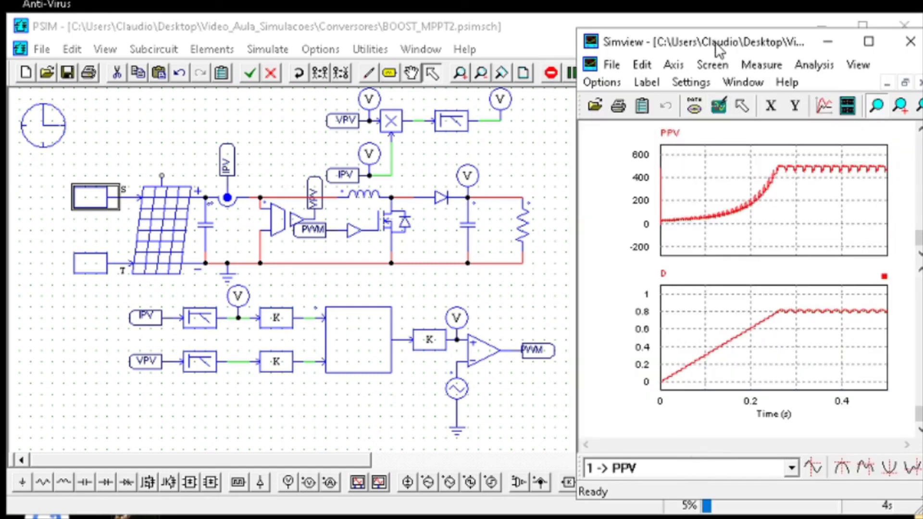
Examine the PPV and D waveforms for the reduced irradiance up close and return to the schematic
drag(718, 43, 707, 44)
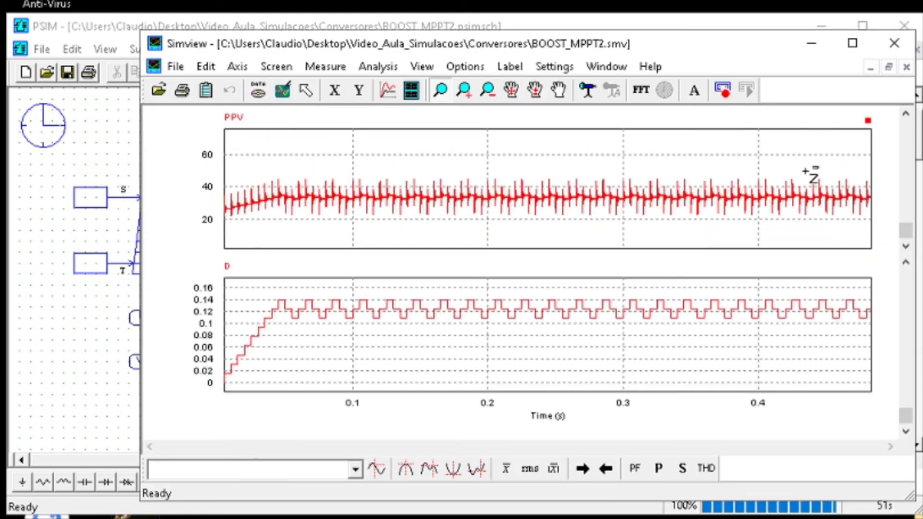
drag(820, 165, 225, 240)
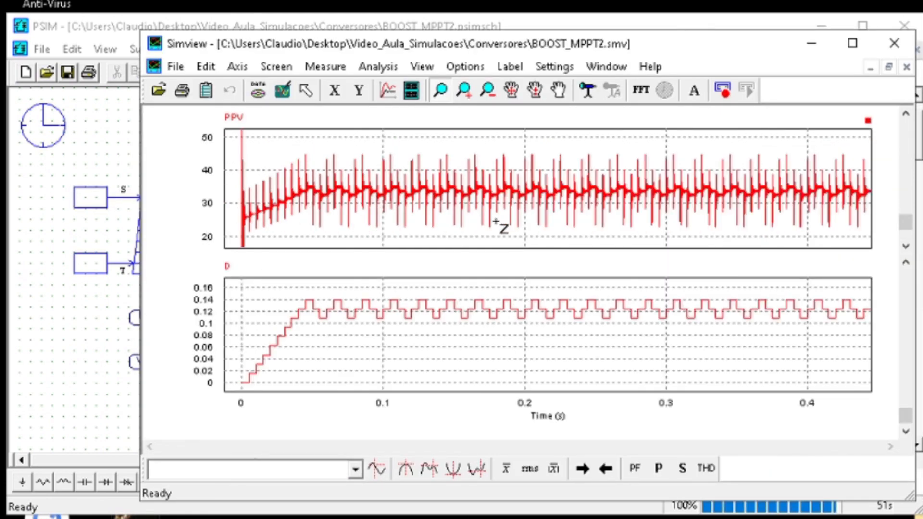
click(283, 93)
click(85, 135)
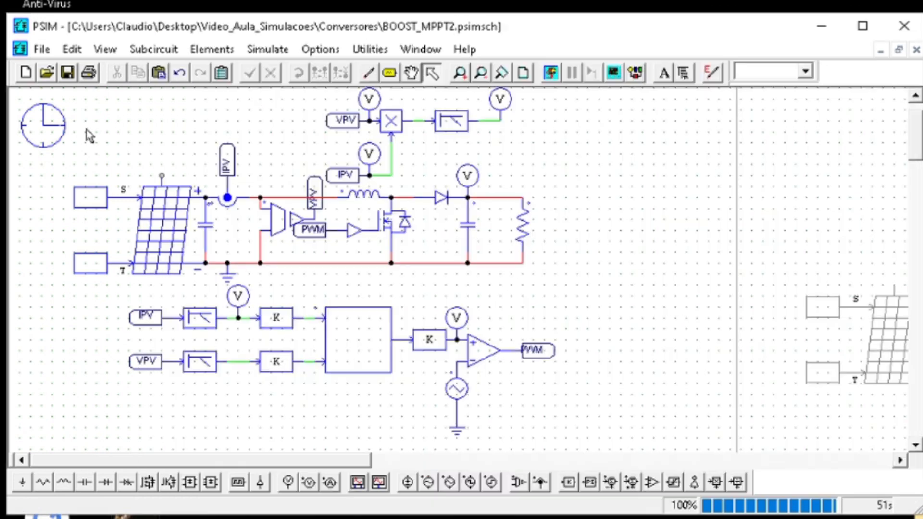
Change the MPPT C Block's duty update to D = D +5*inc, check the code, and save and rerun the simulation
double_click(322, 342)
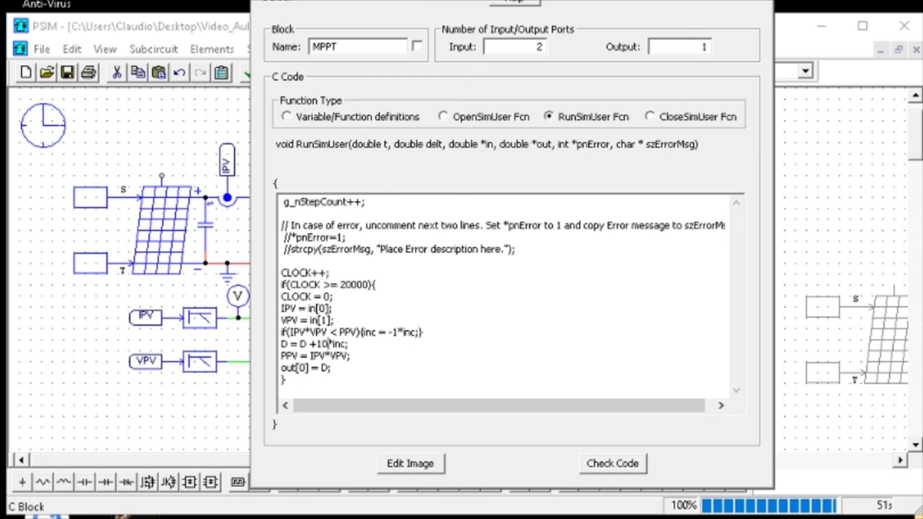
click(613, 463)
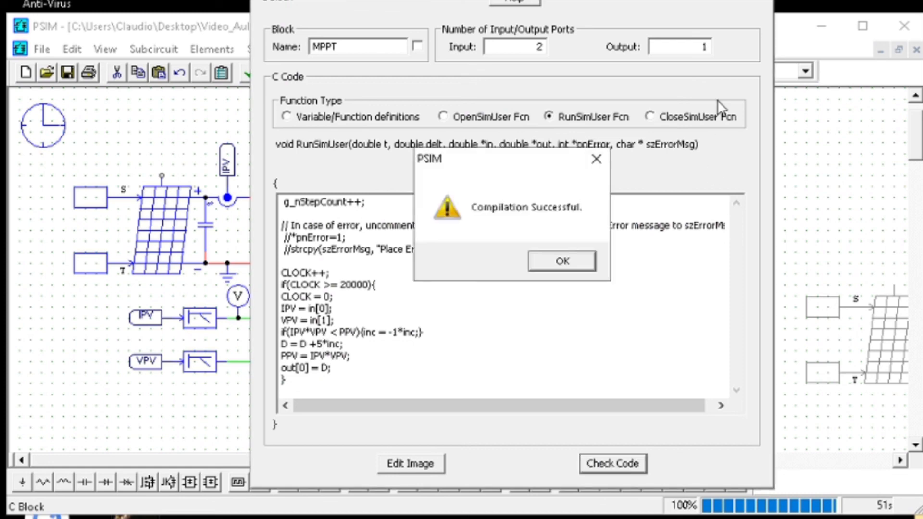
click(559, 259)
key(Return)
click(73, 76)
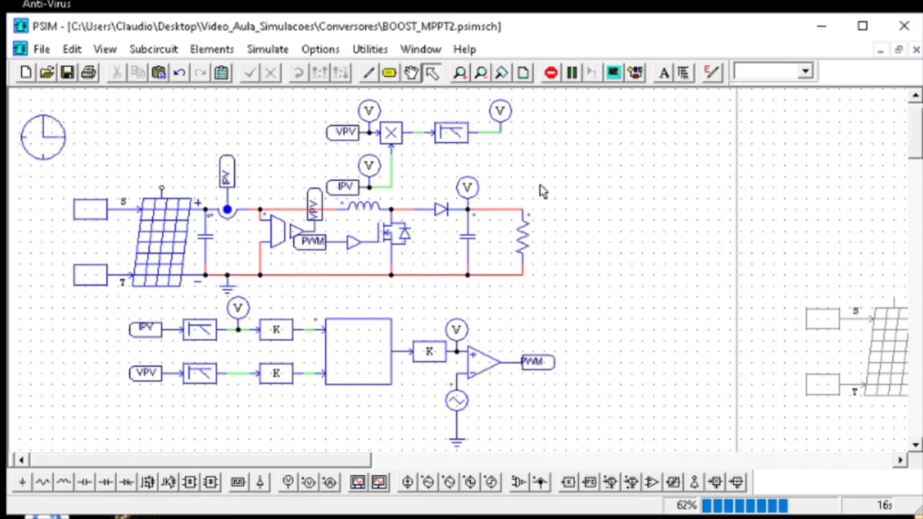
Check the load resistor's parameters while the simulation runs
click(529, 236)
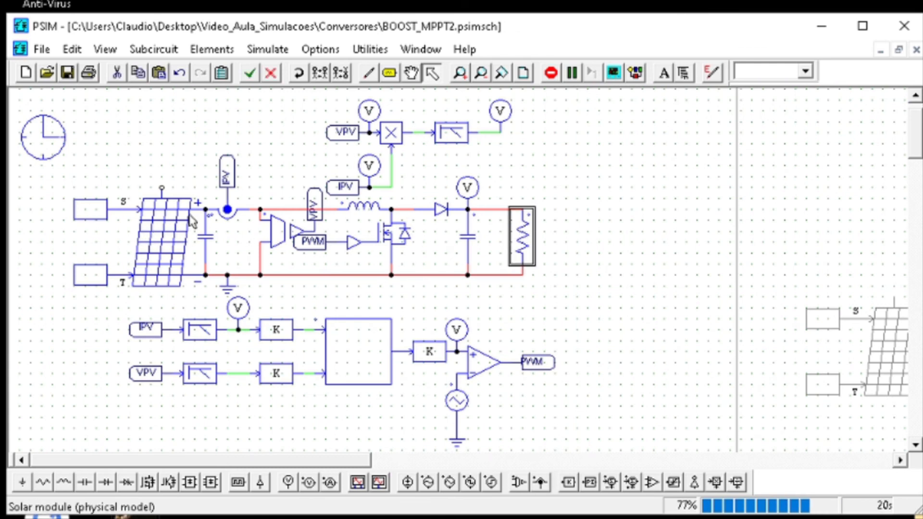
double_click(521, 242)
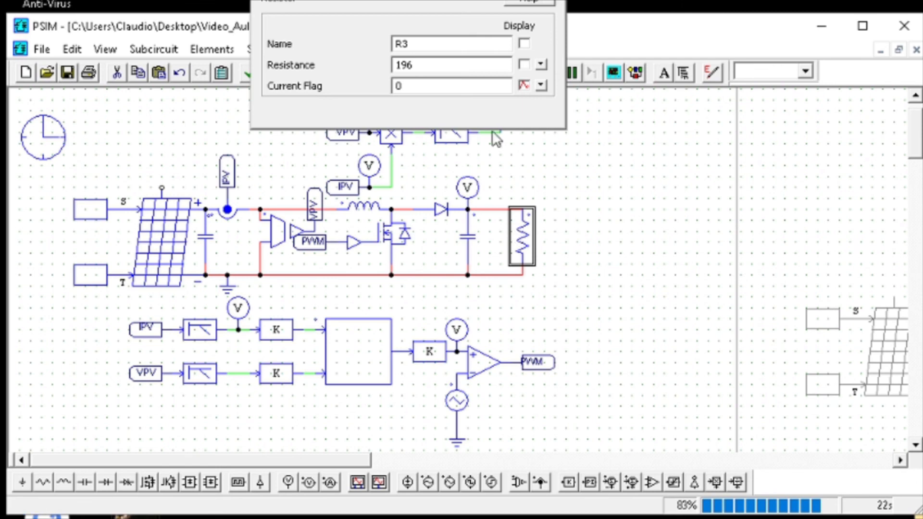
key(Escape)
double_click(521, 229)
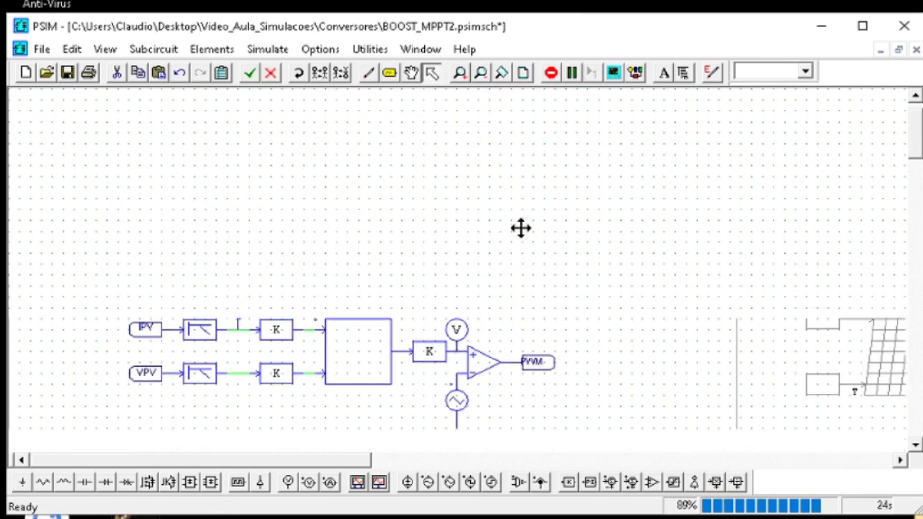
drag(411, 2, 725, 102)
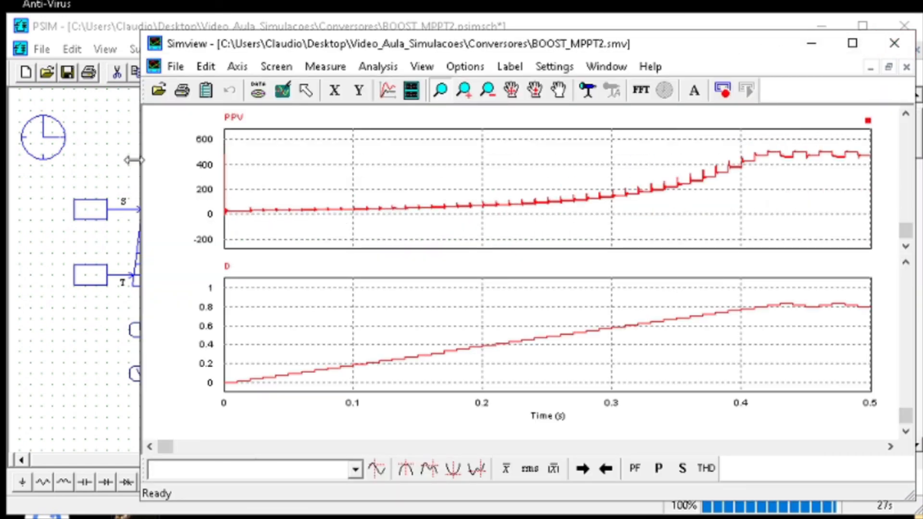
Narrow the plot window to view the new PPV and D waveforms beside the schematic
drag(133, 160, 550, 176)
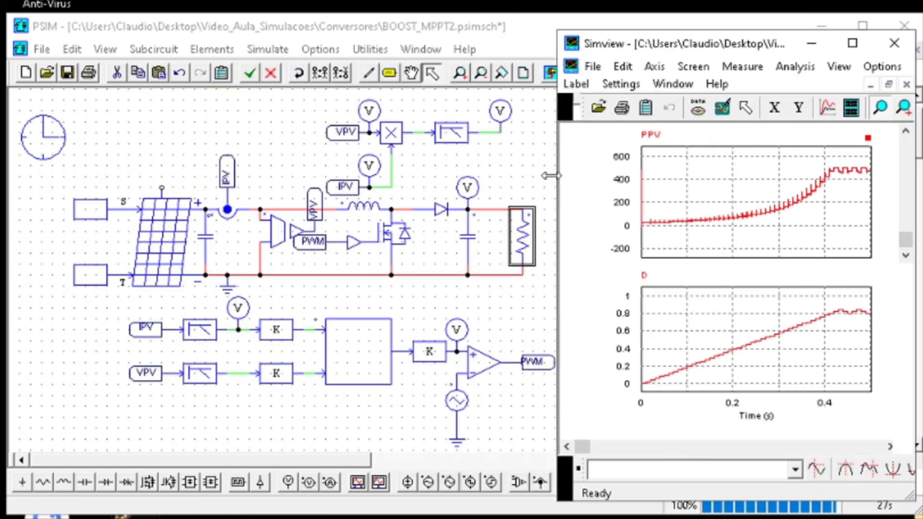
click(551, 176)
click(867, 114)
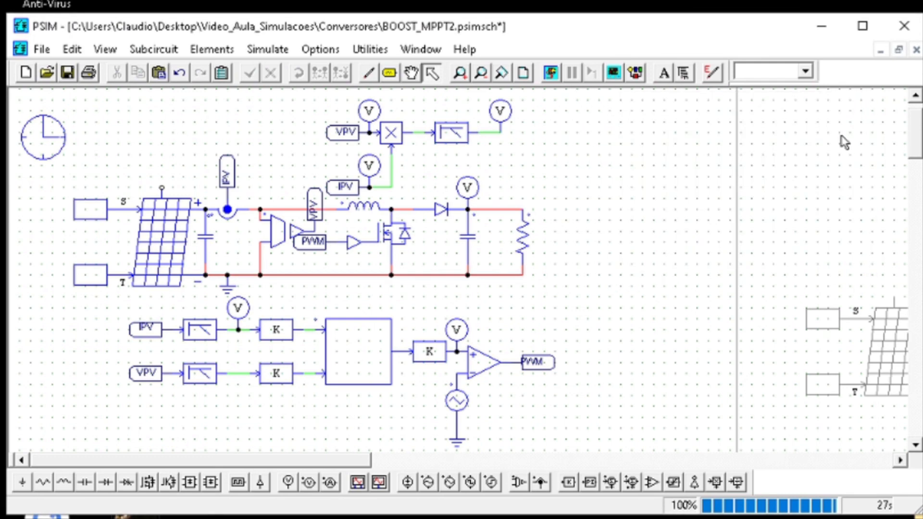
click(625, 474)
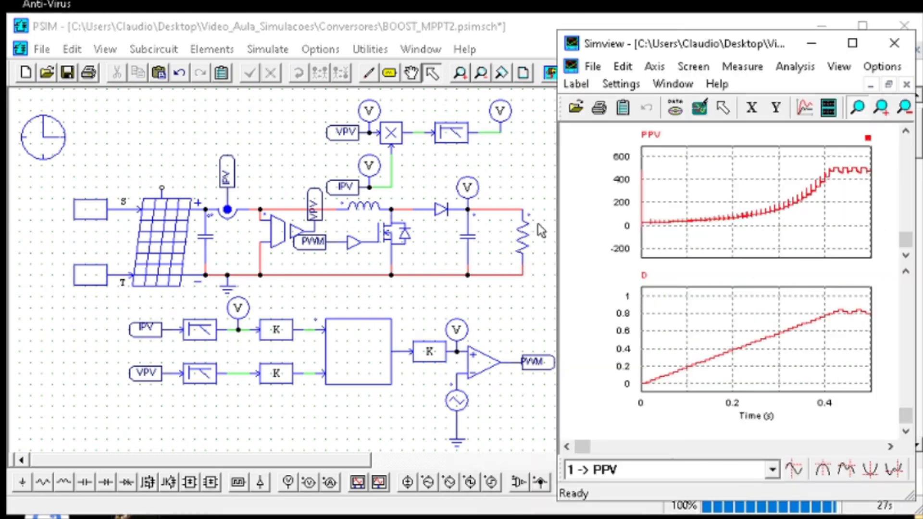
Move the load resistor closer to the output capacitor, save the schematic and bring the plot window back beside it
click(522, 243)
drag(519, 244, 496, 243)
click(590, 282)
click(610, 518)
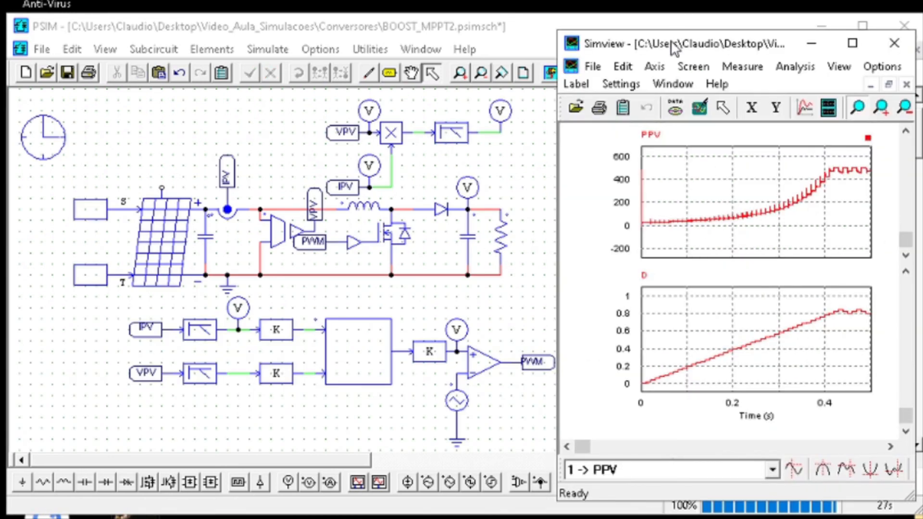
click(73, 76)
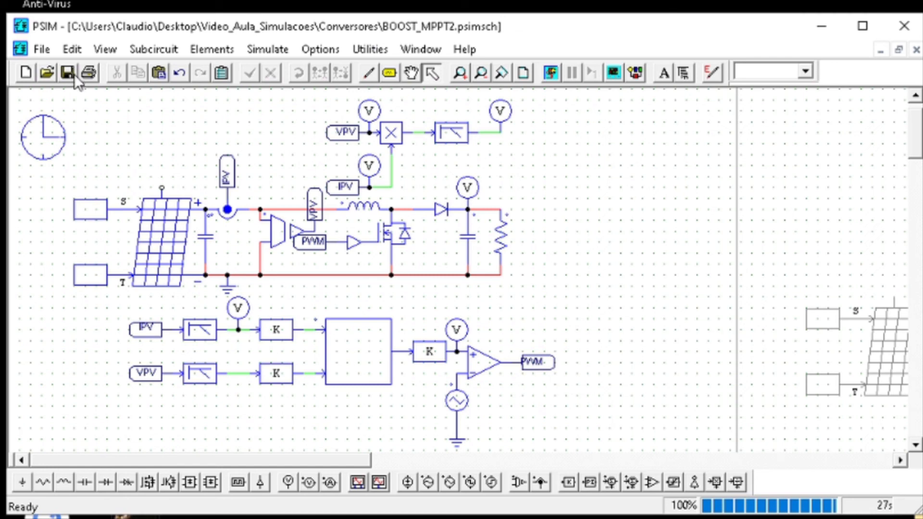
key(alt+Tab)
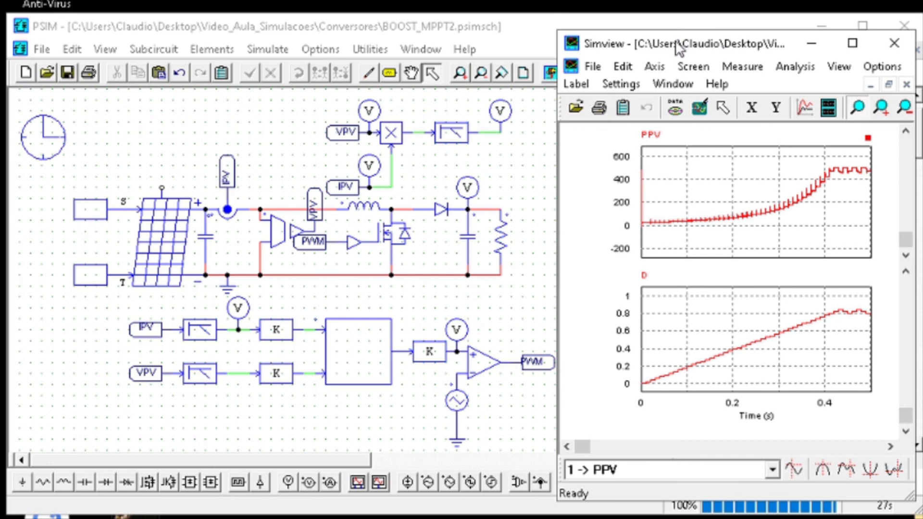
drag(678, 48, 682, 47)
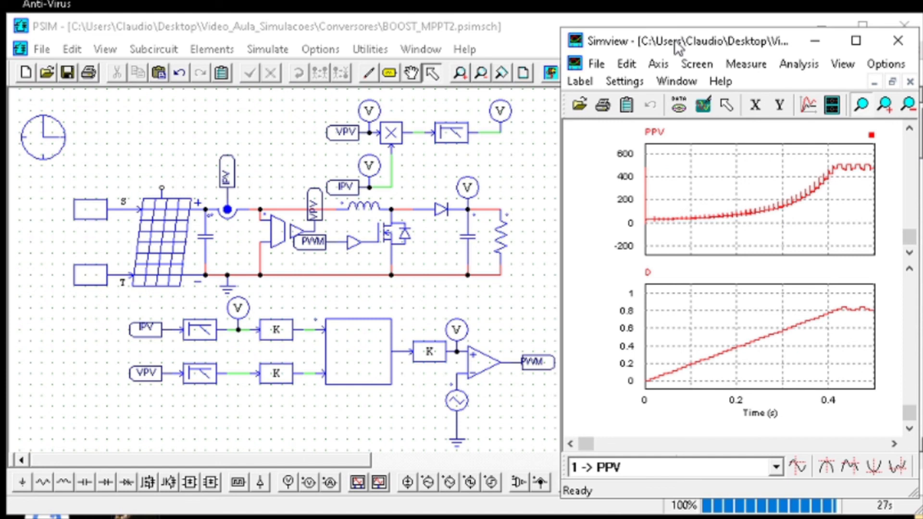